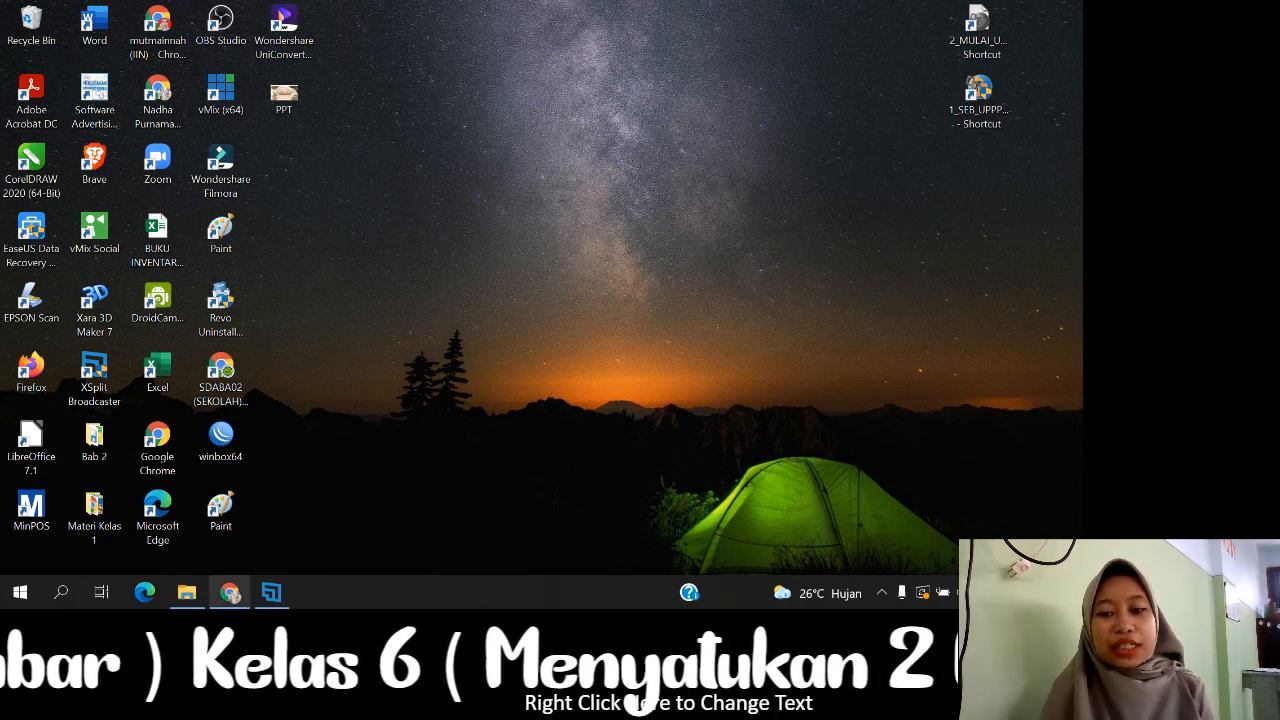
mouse_move(230, 592)
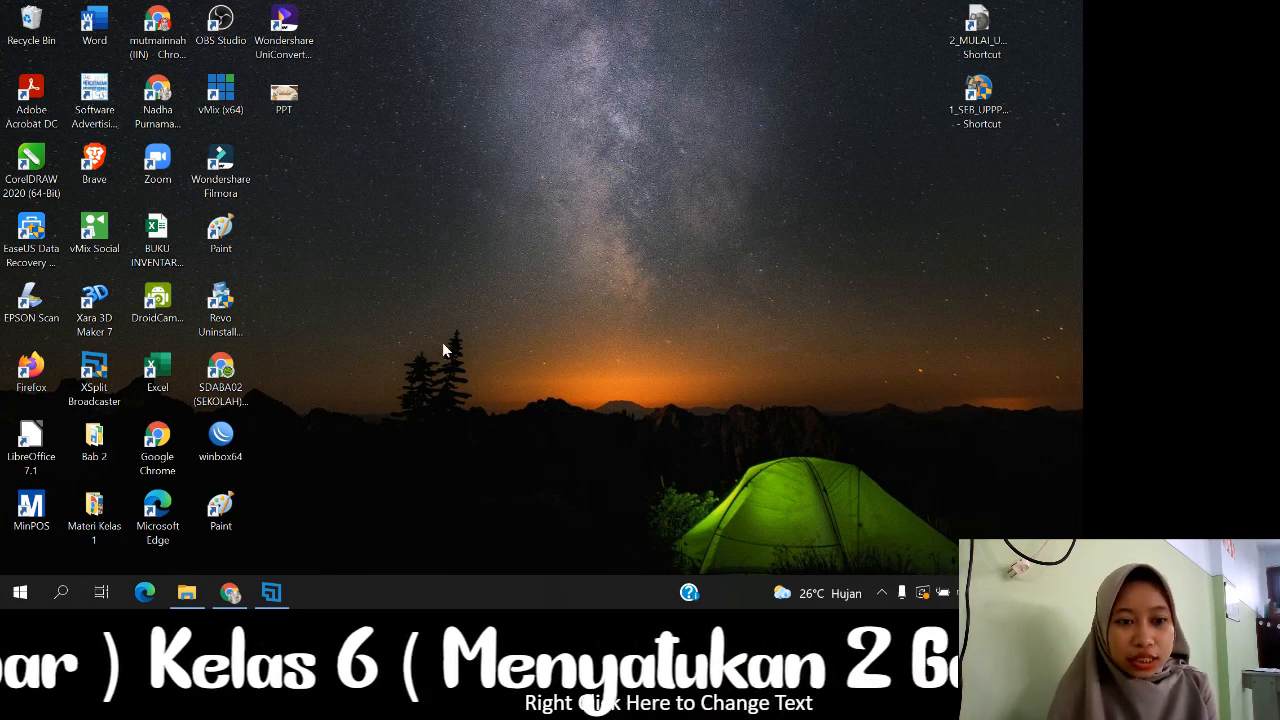
right_click(480, 484)
left_click(347, 432)
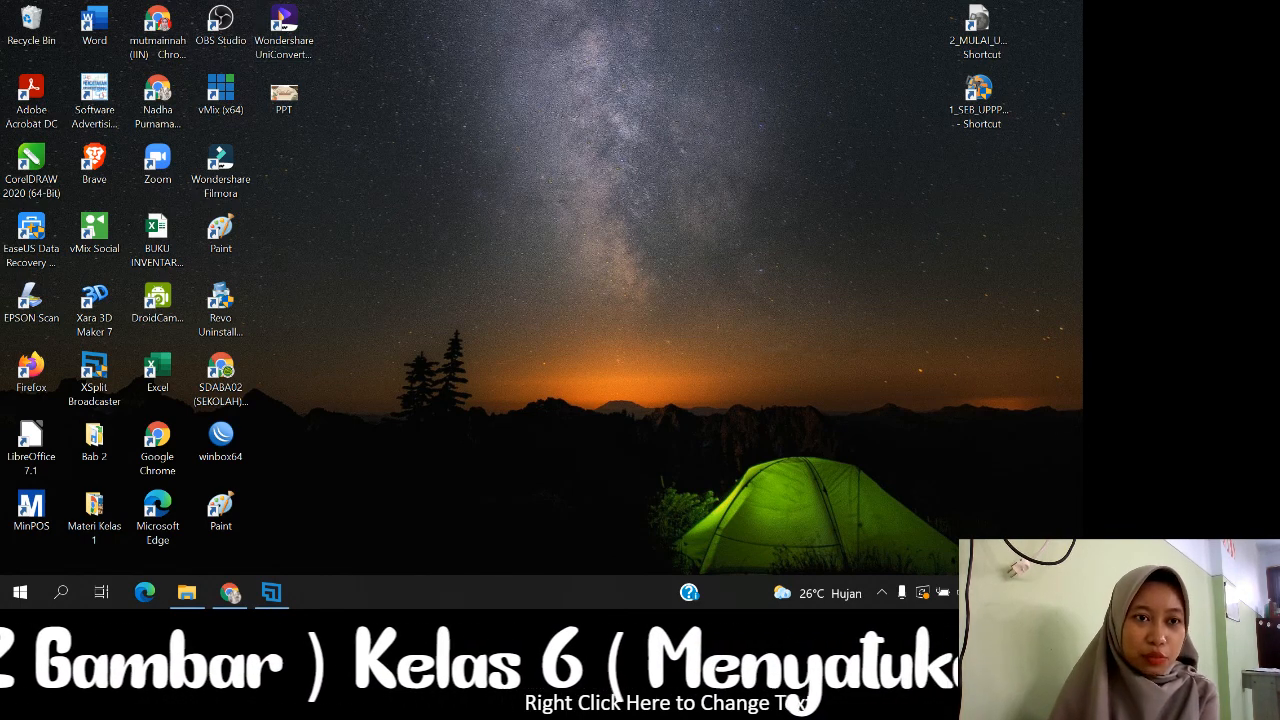
Open Word with a new blank document and dismiss the Office activation notice
double_click(94, 25)
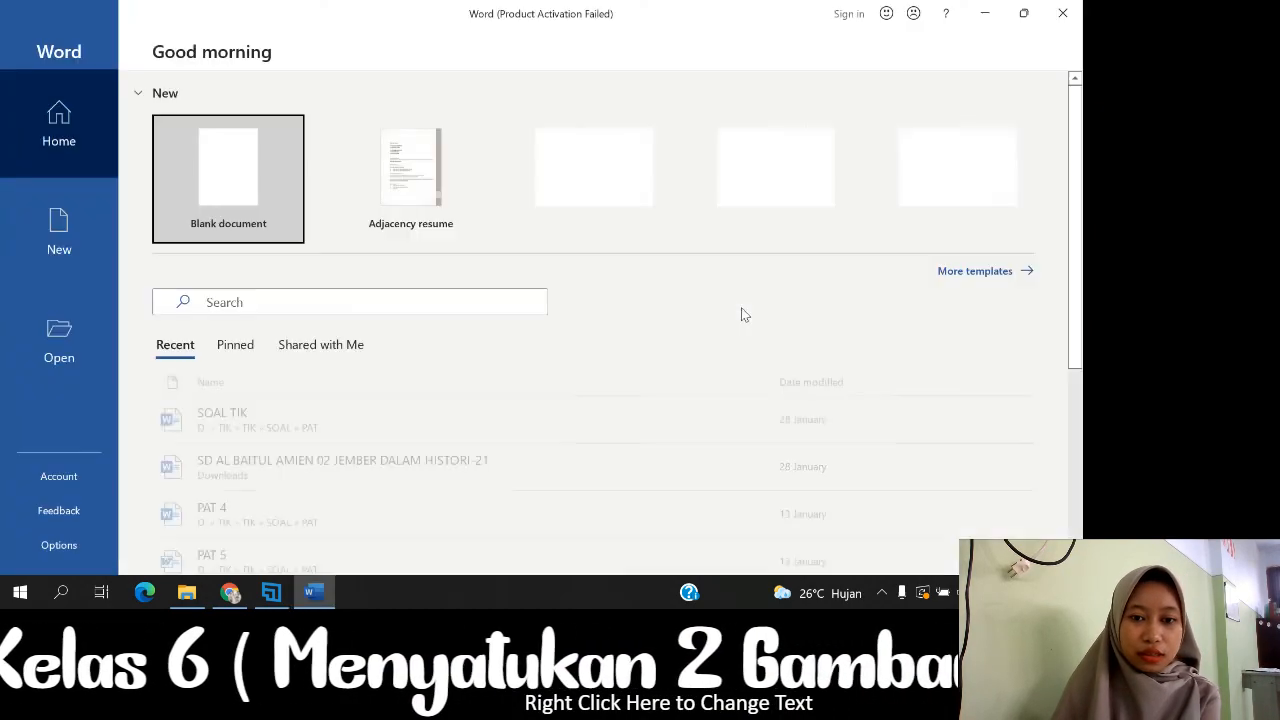
left_click(226, 191)
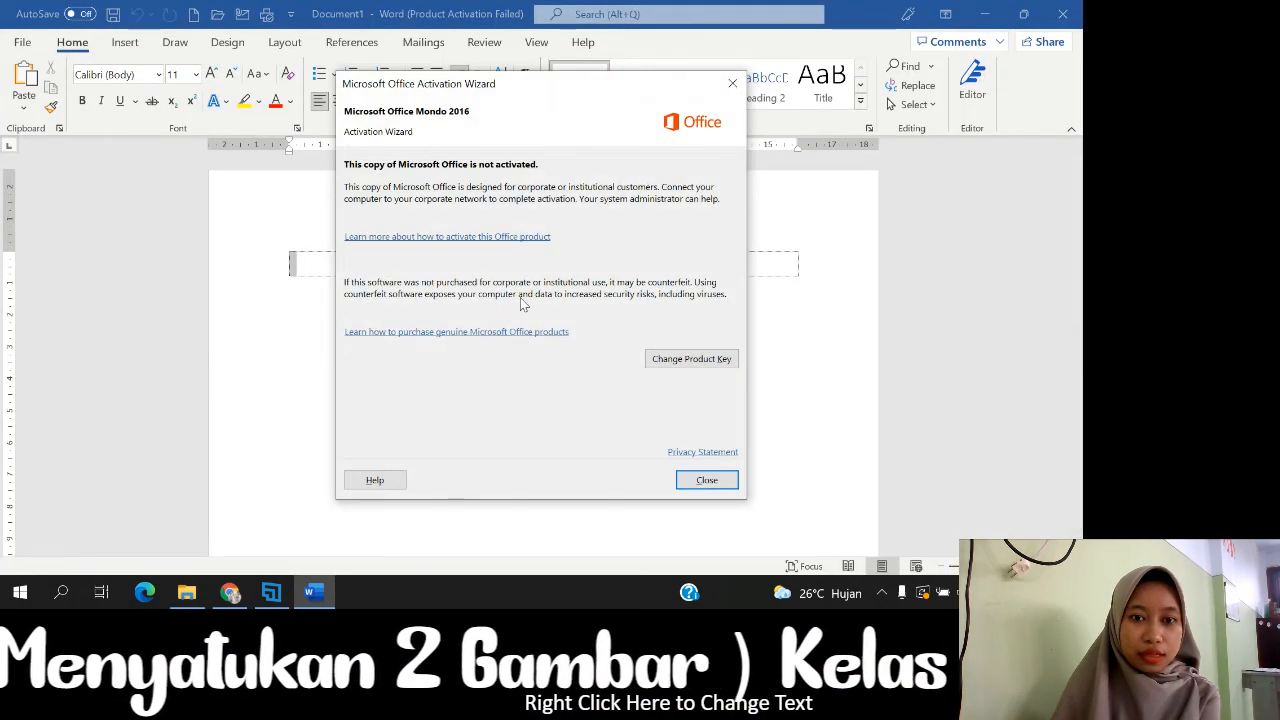
left_click(707, 480)
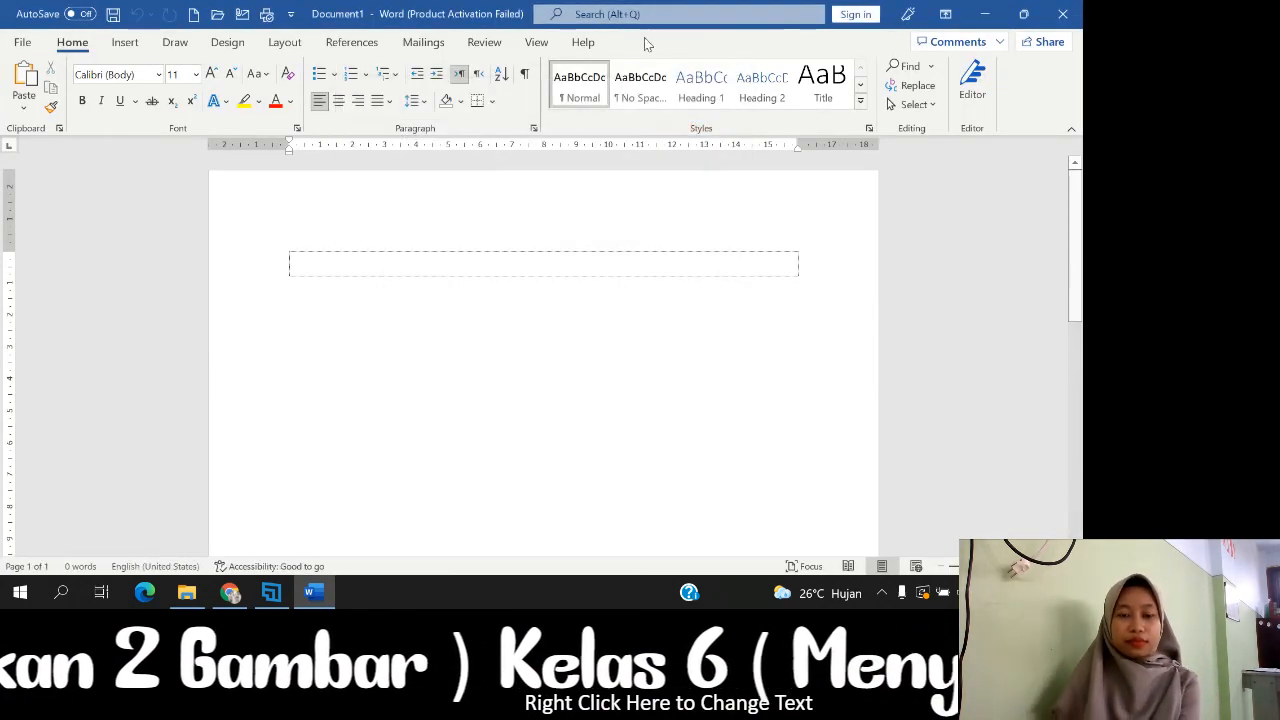
Apply the preset page margins that extend the text area to the page edges
left_click(282, 45)
left_click(26, 100)
left_click(50, 148)
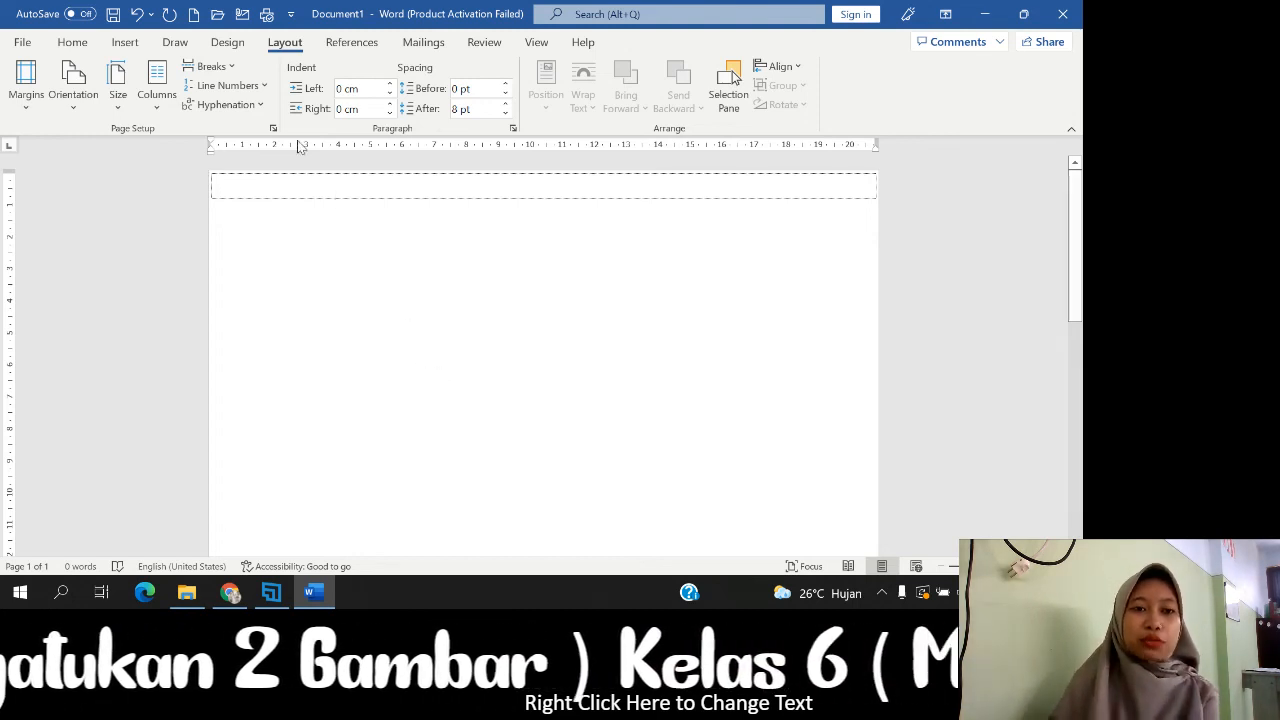
Insert the picture "tempe goreng" from the gambar folder in this device's Pictures
left_click(121, 43)
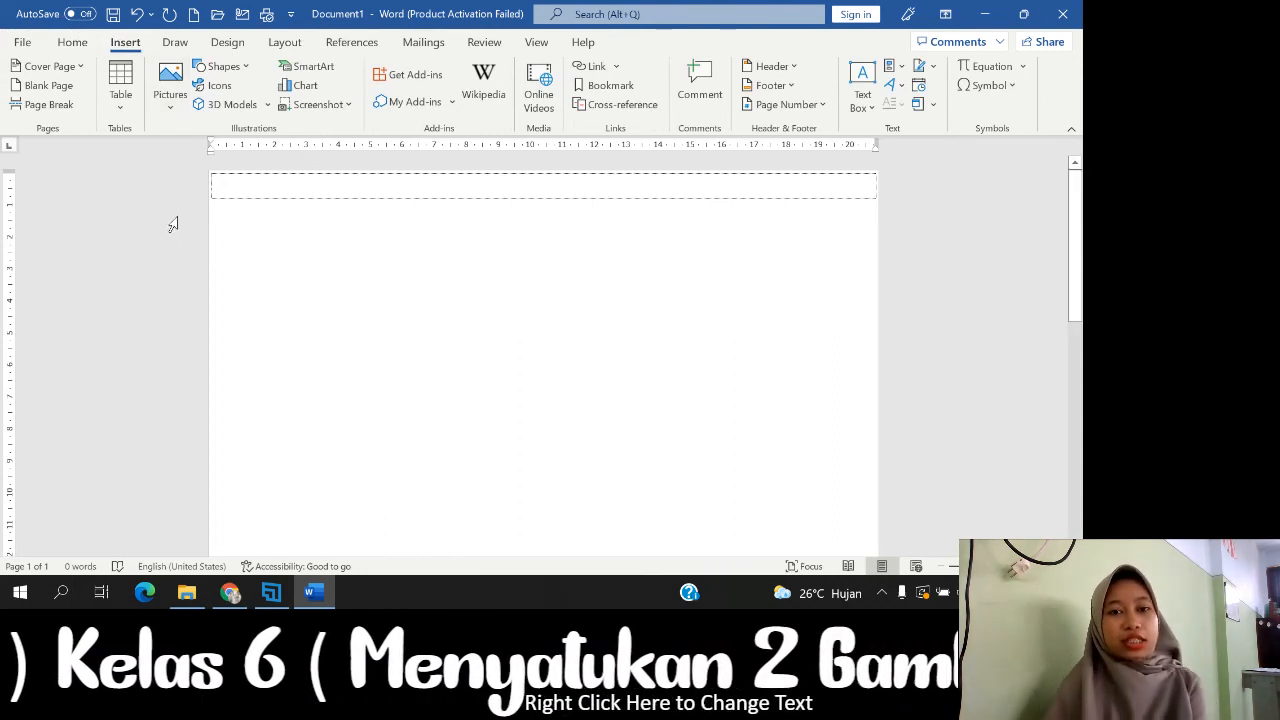
left_click(172, 108)
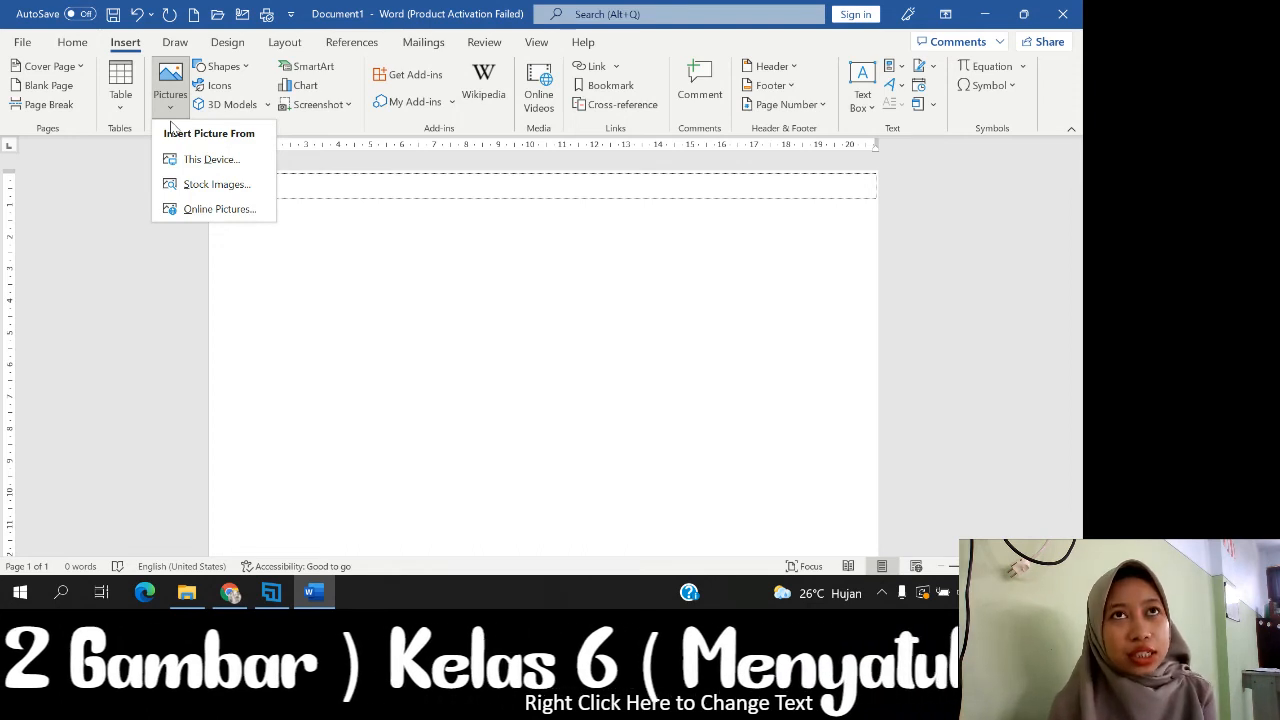
left_click(211, 171)
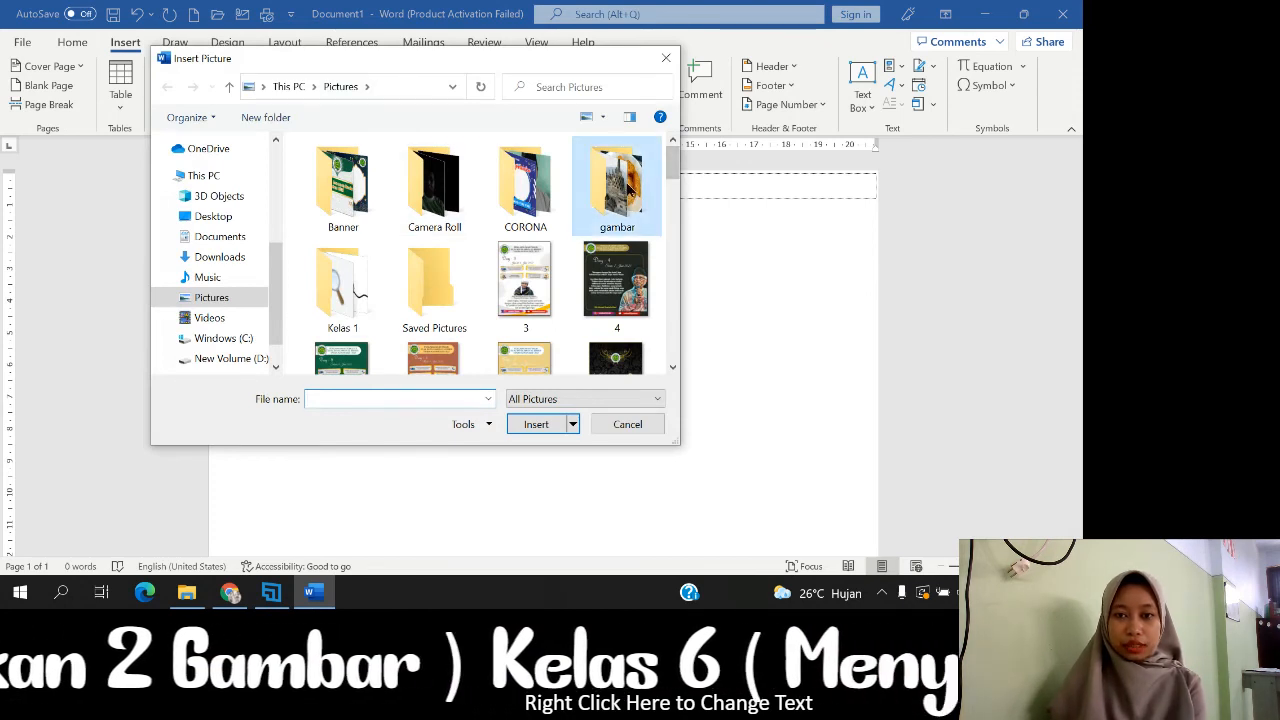
double_click(628, 190)
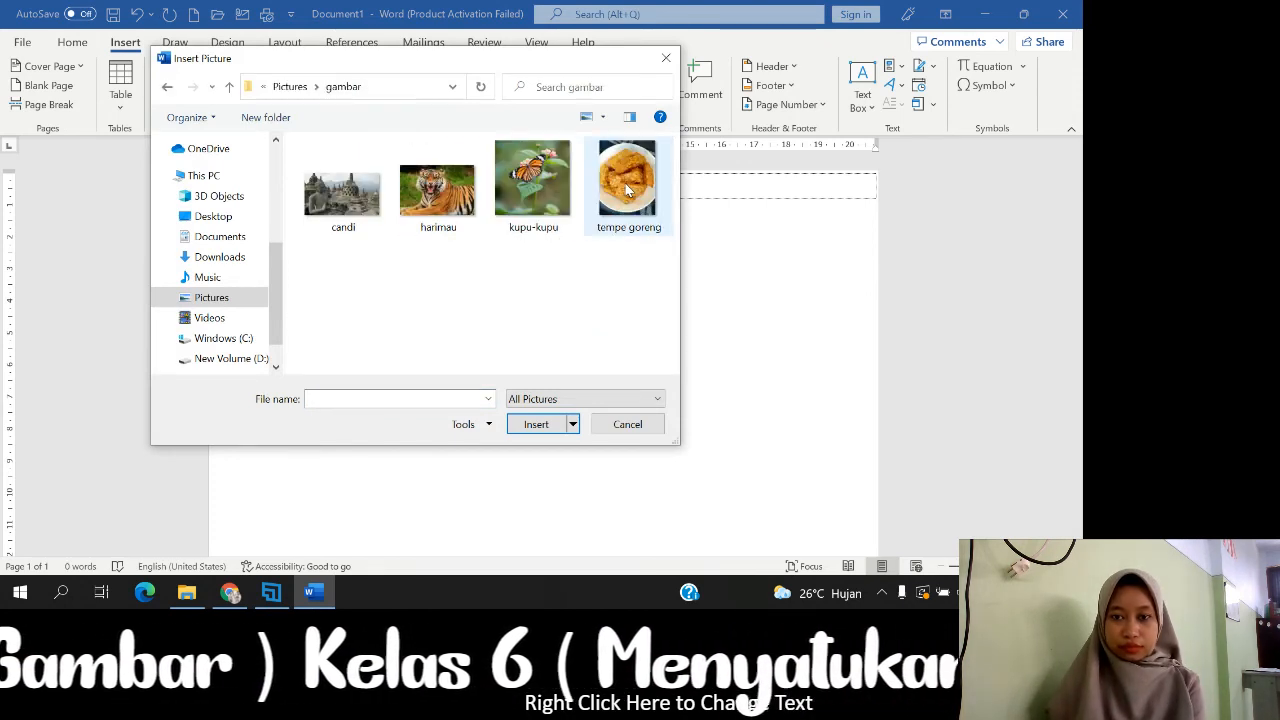
left_click(628, 190)
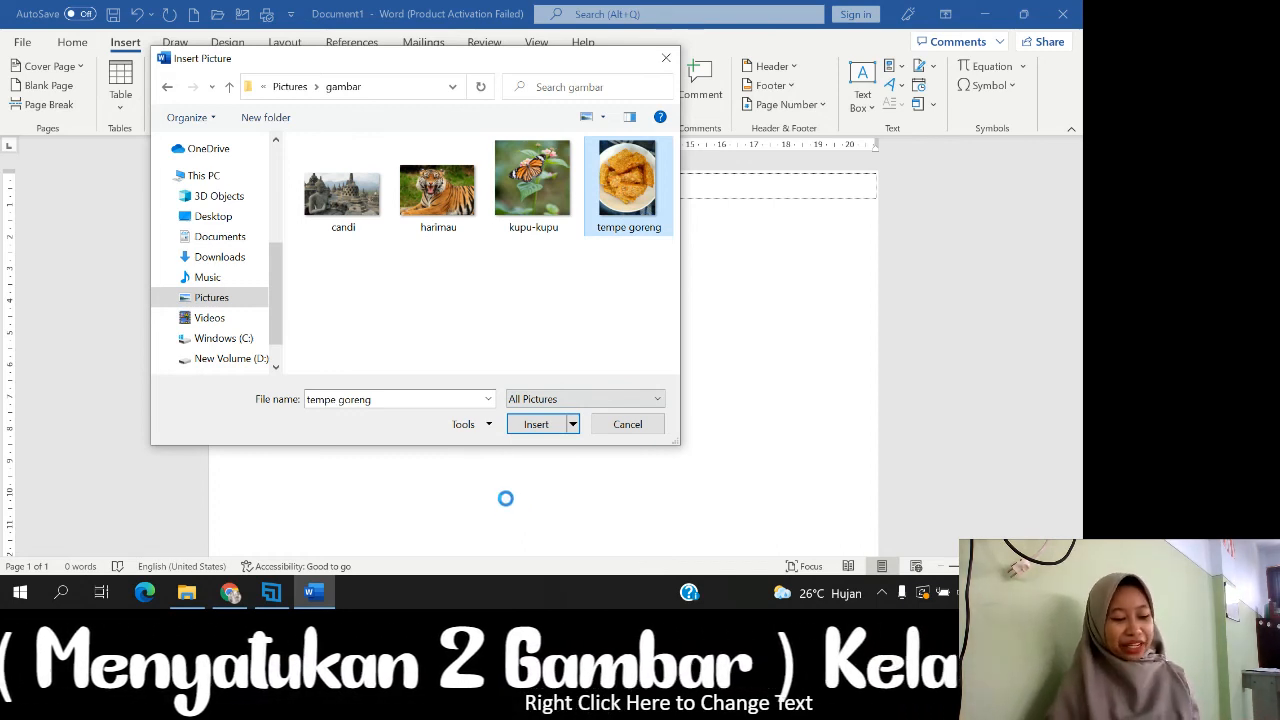
left_click(558, 425)
key("ctrl+v")
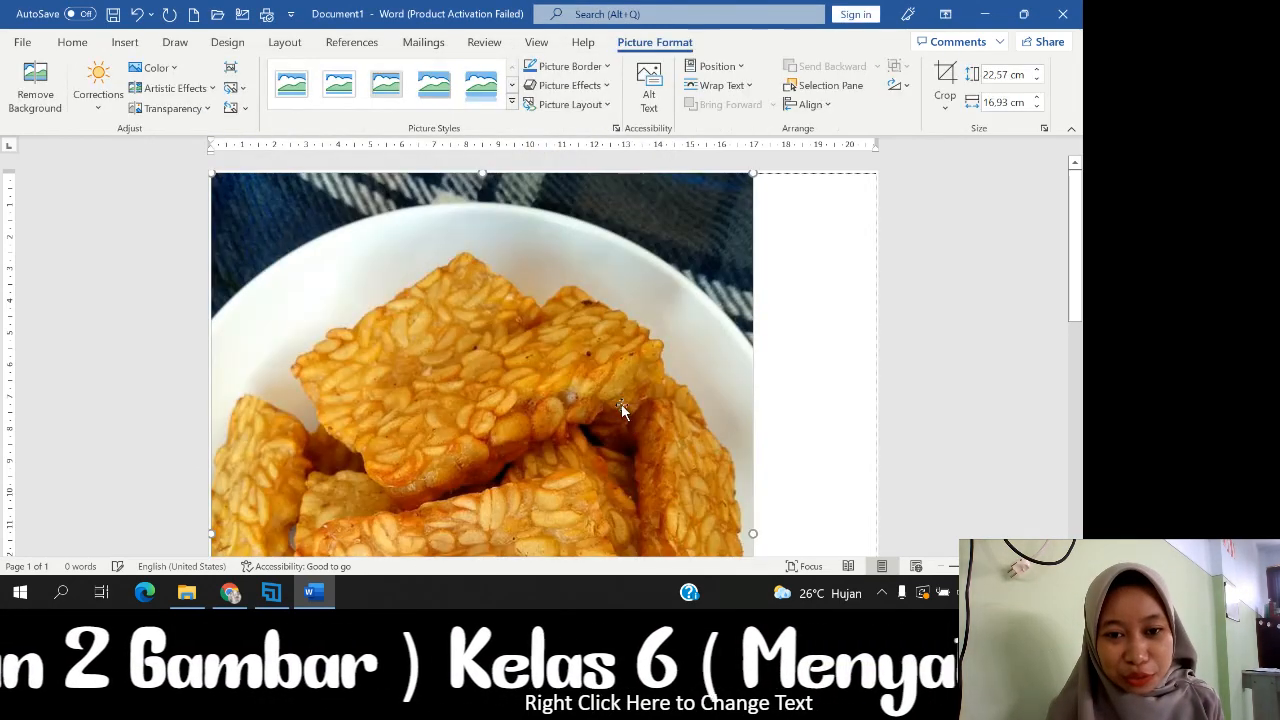
Shrink the tempe goreng picture proportionally to about 6.51 cm high and 4.88 cm wide
scroll(606, 398, "down", 4)
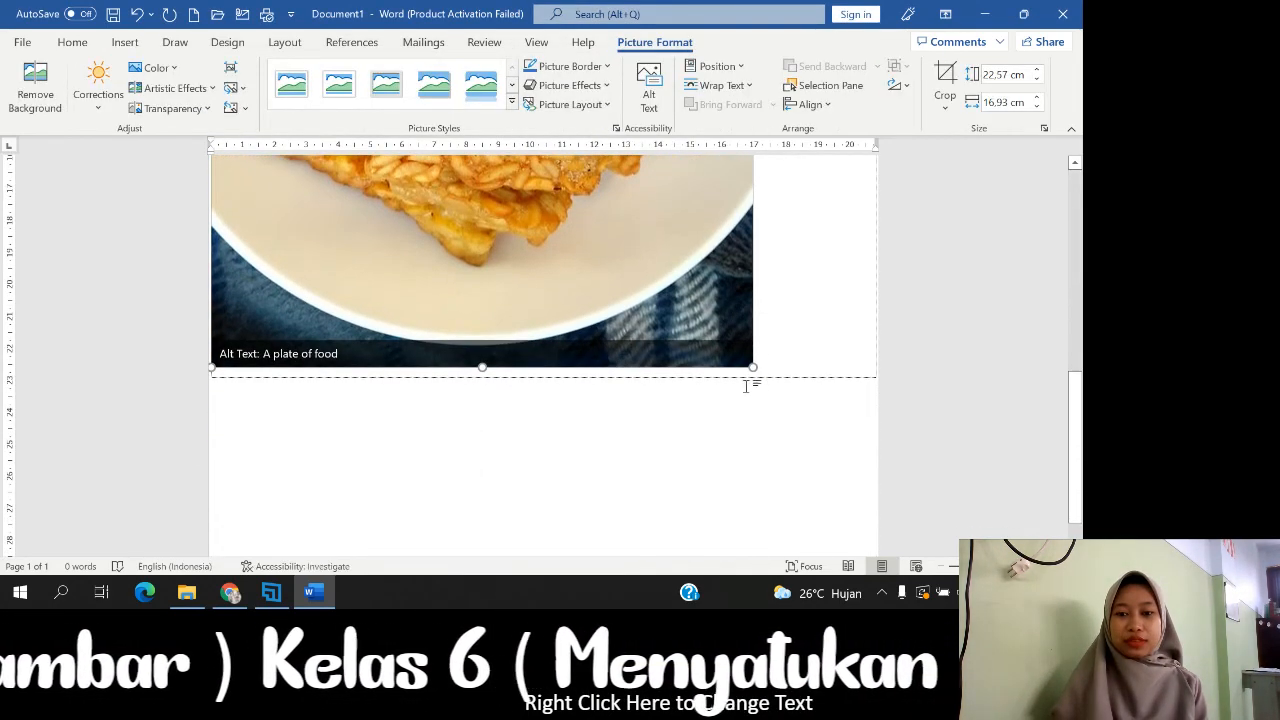
left_click_drag(755, 366, 523, 236)
scroll(651, 401, "up", 4)
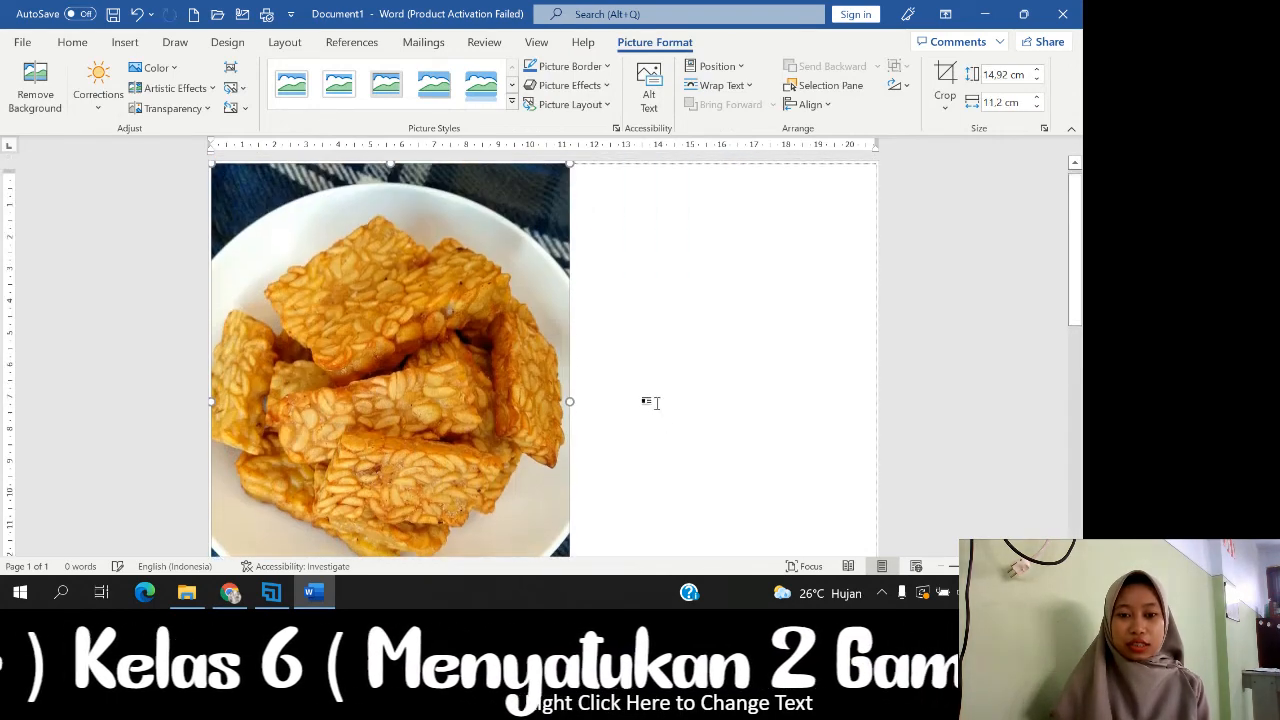
scroll(653, 401, "down", 2)
scroll(620, 405, "down", 2)
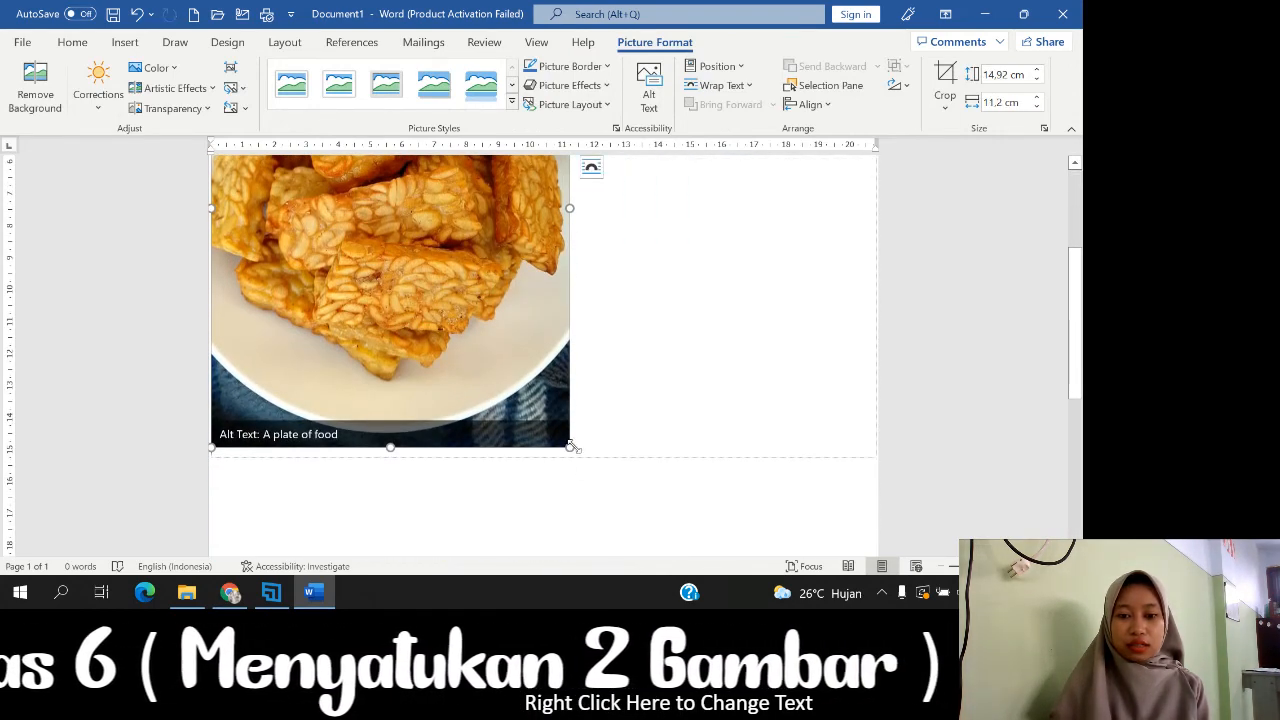
left_click_drag(571, 446, 394, 212)
scroll(586, 250, "up", 5)
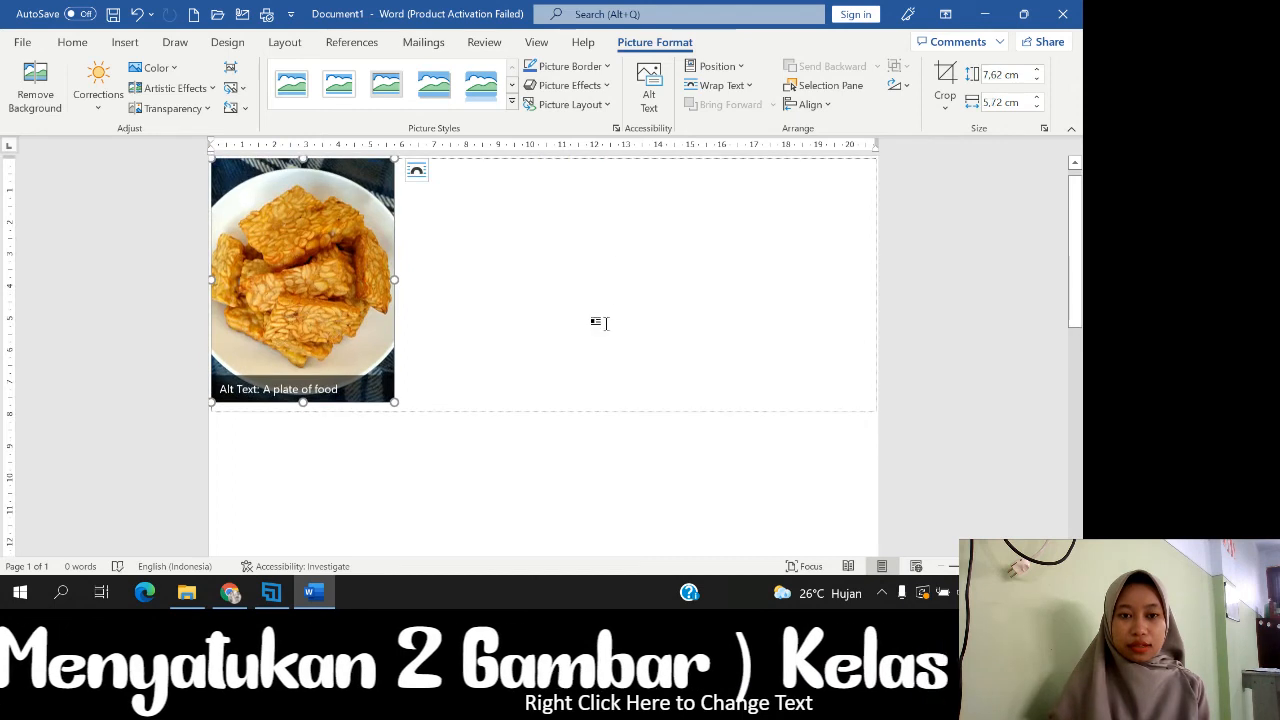
left_click_drag(393, 398, 367, 366)
left_click(495, 393)
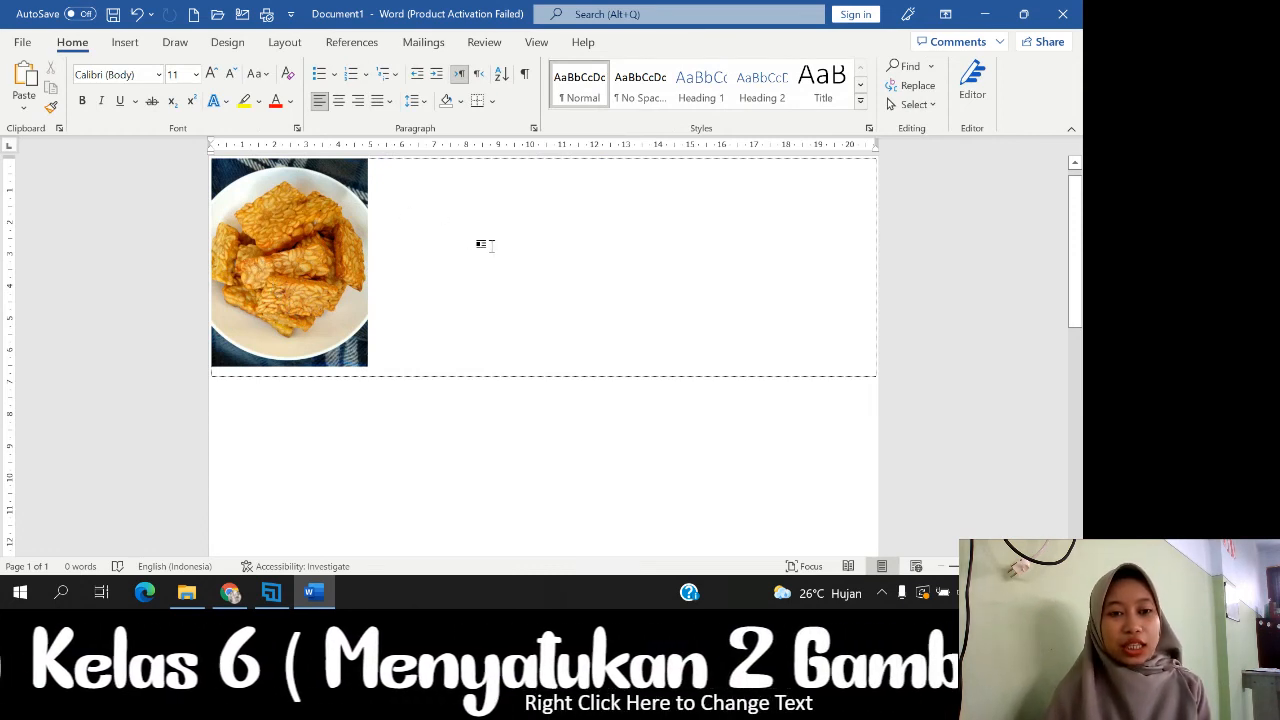
scroll(485, 244, "up", 1)
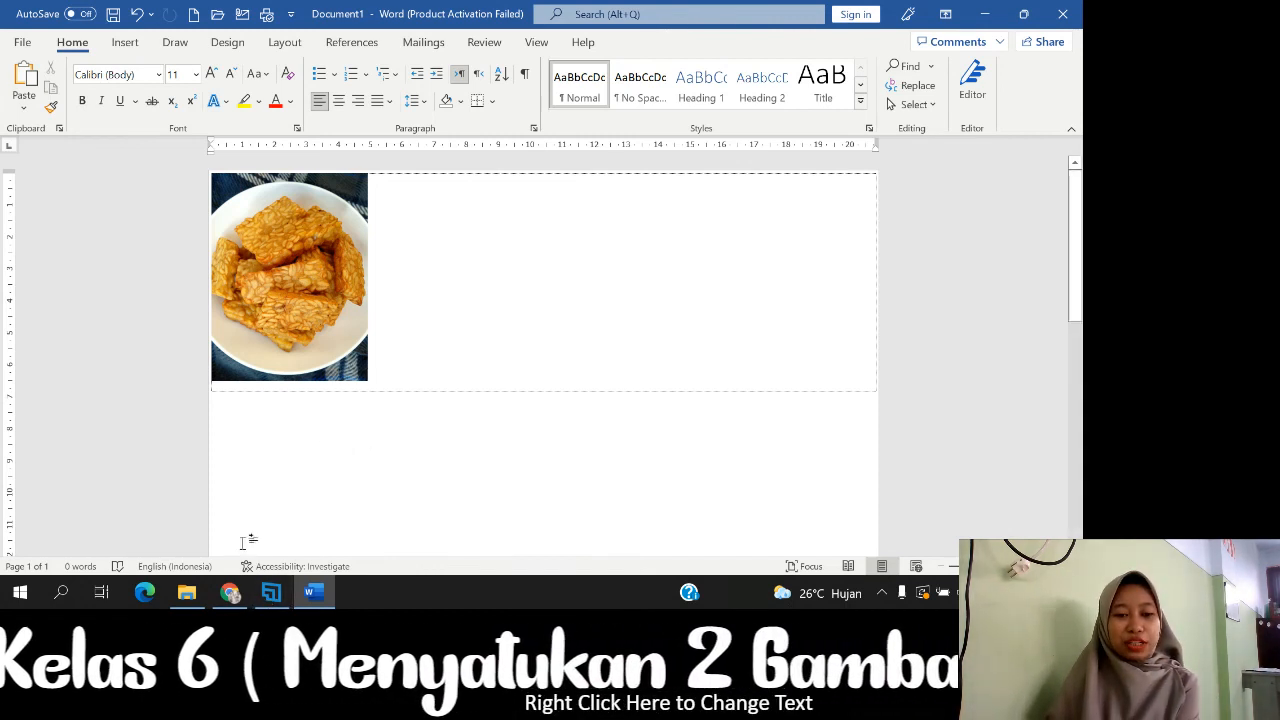
Switch to Chrome and copy a tempe recipe's ingredients and "Cara Membuat" steps from the open fimela.com article
left_click(231, 593)
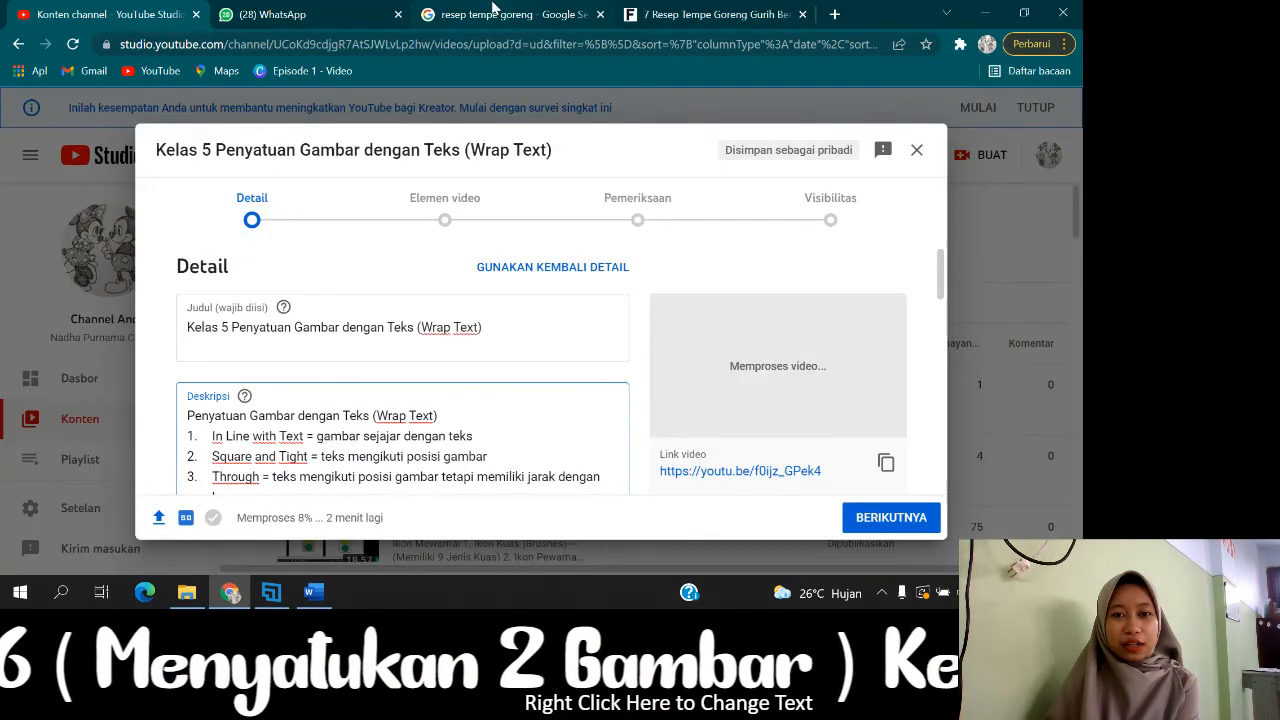
left_click(491, 10)
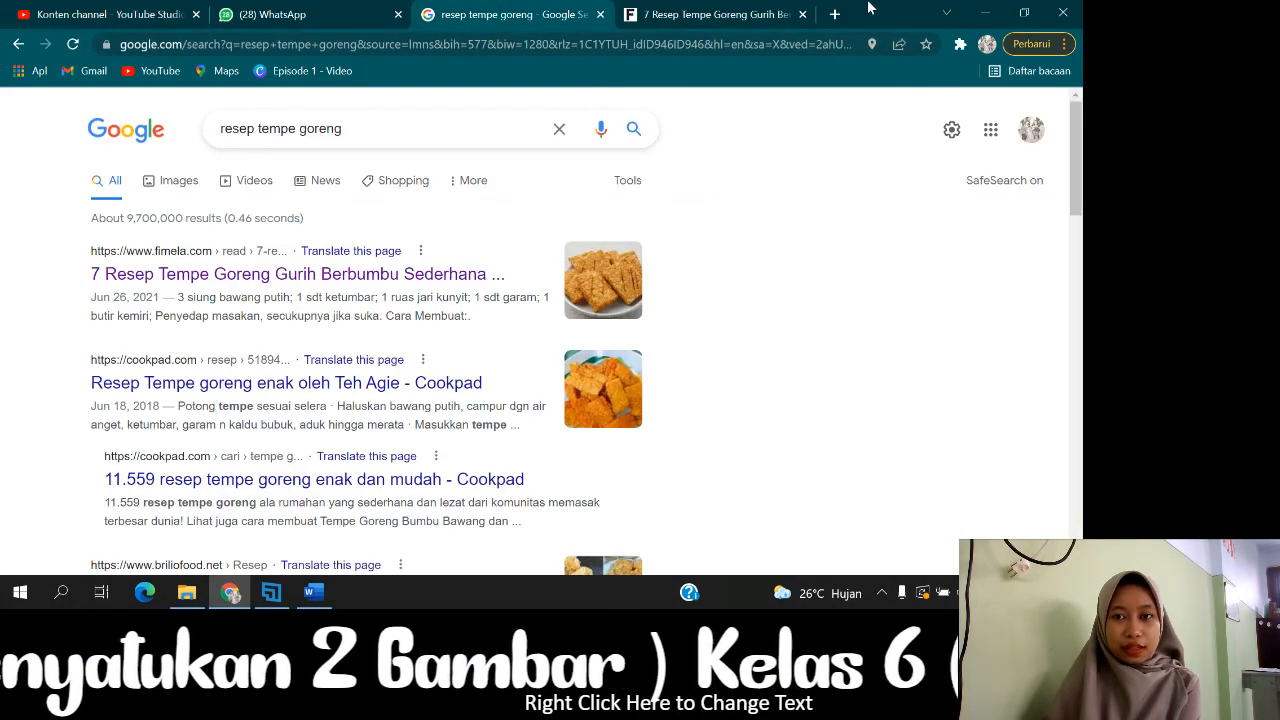
left_click(715, 14)
scroll(385, 400, "down", 5)
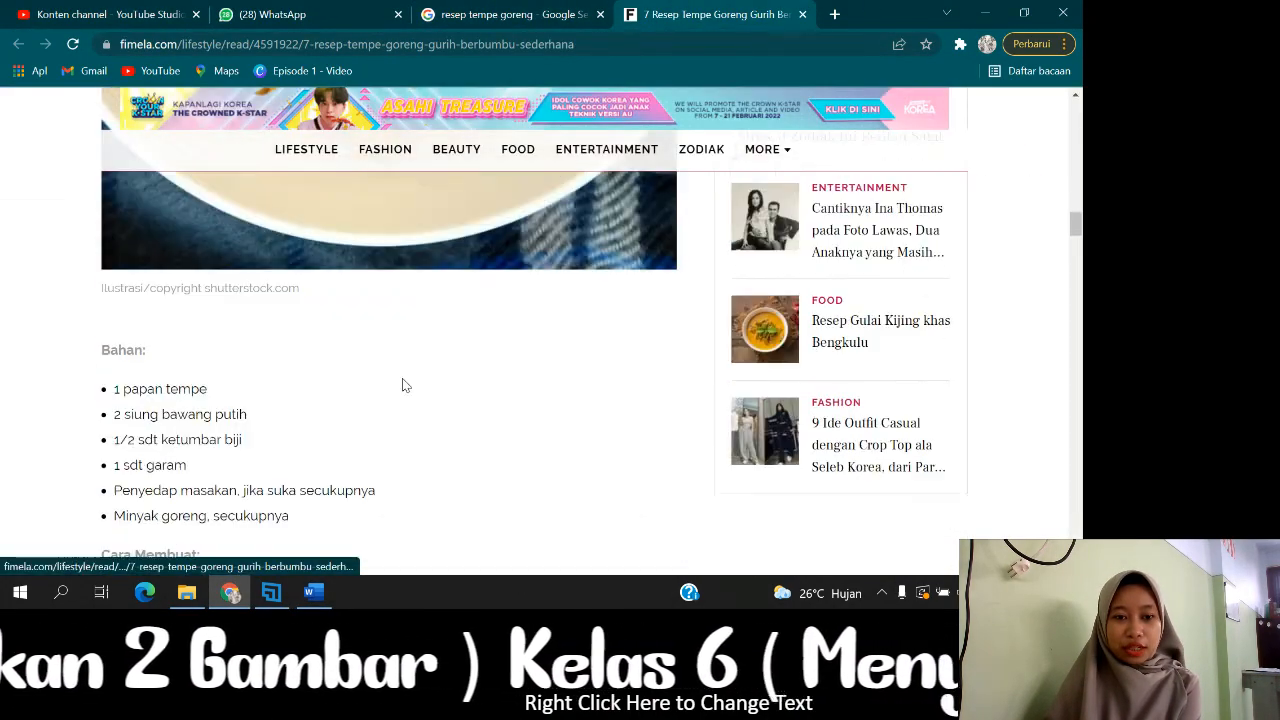
scroll(470, 345, "down", 2)
scroll(581, 266, "up", 1)
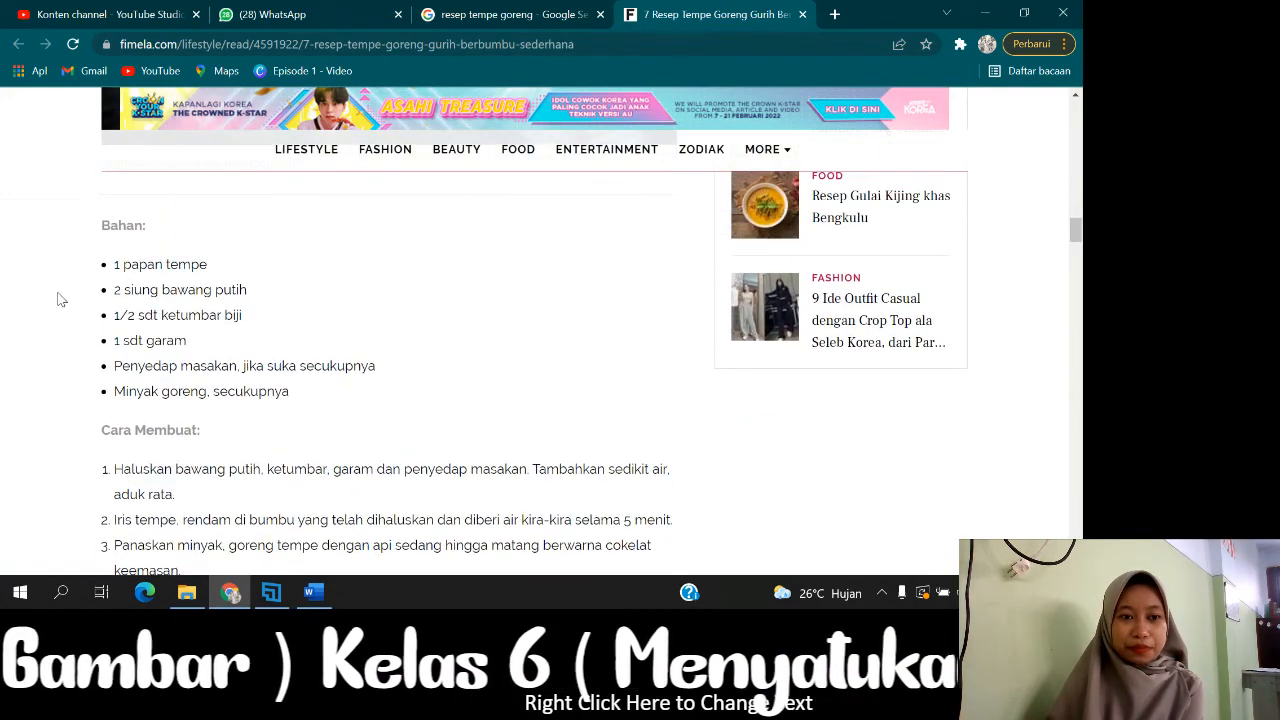
left_click_drag(115, 262, 524, 418)
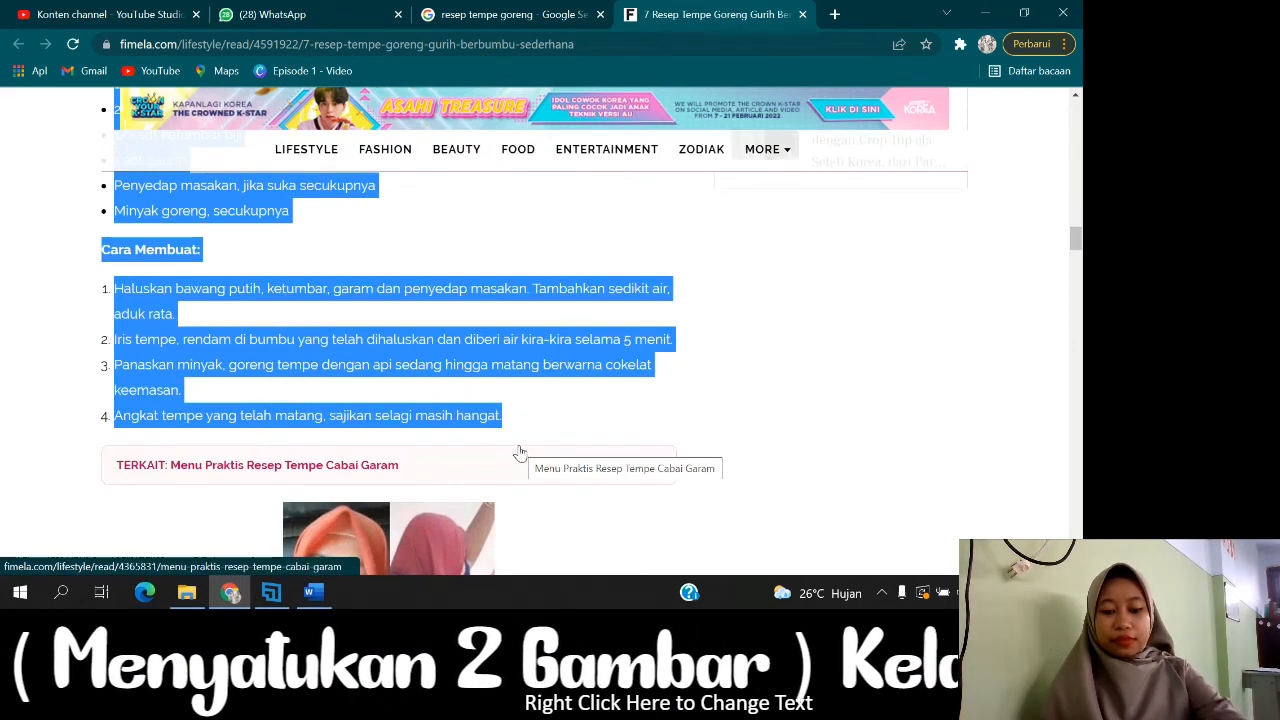
Switch back to Word, paste the recipe text after the picture and put the "Bahan:" heading on its own line below it
left_click(309, 592)
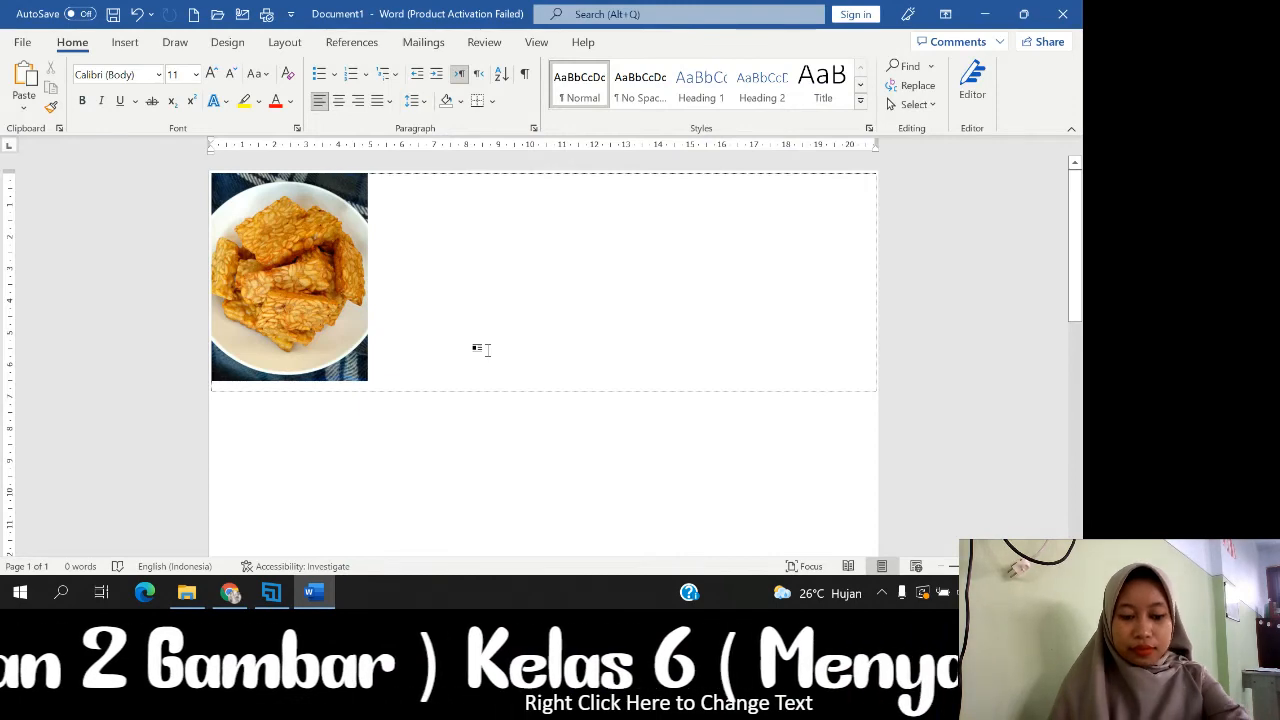
type("Bahan: 1 papan tempe 2 siung bawang putih 1/2 sdt ketumbar biji 1 sdt garam Penyedap masakan, jika suka secukupnya Minyak goreng, secukupnya Cara Membuat: Haluskan bawang putih, ketumbar, garam dan penyedap masakan. Tambahkan sedikit air, aduk rata. Iris tempe, rendam di bumbu yang telah dihaluskan dan diberi air kira-kira selama 5 menit. Panaskan minyak, goreng tempe dengan api sedang hingga matang berwarna cokelat keemasan. Angkat tempe yang telah matang, sajikan selagi masih hangat.")
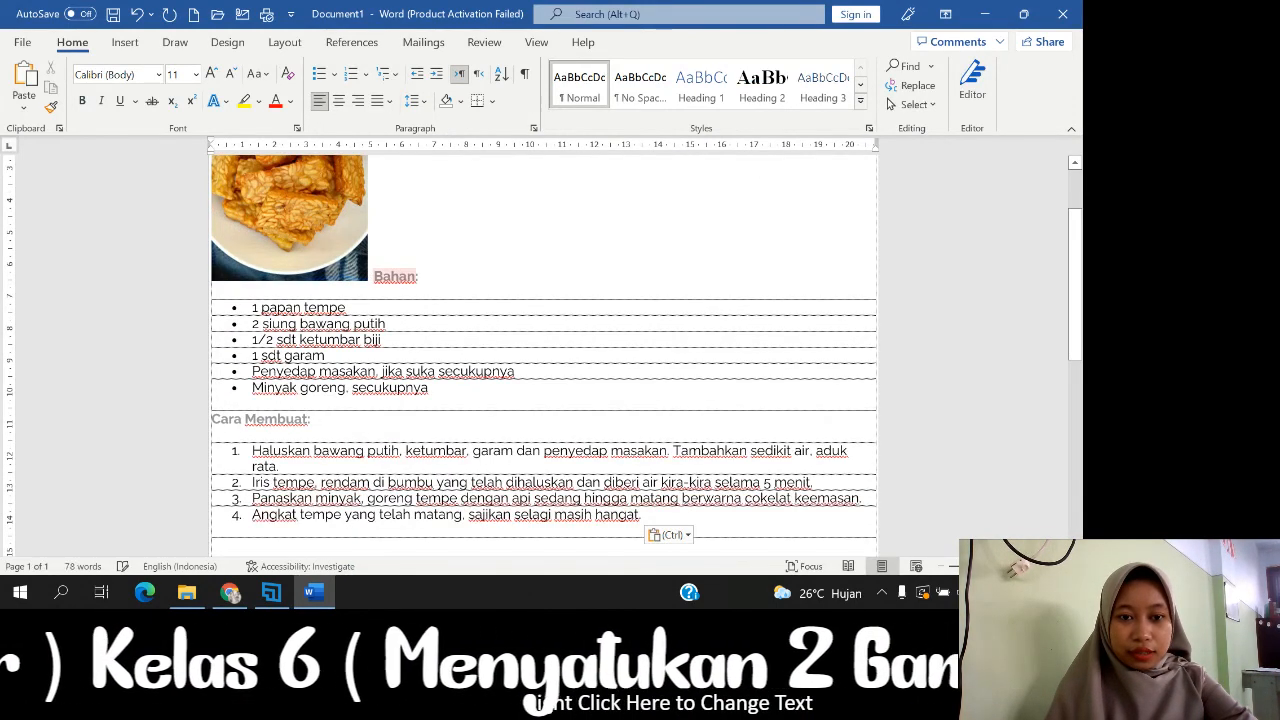
left_click(375, 277)
key("Return")
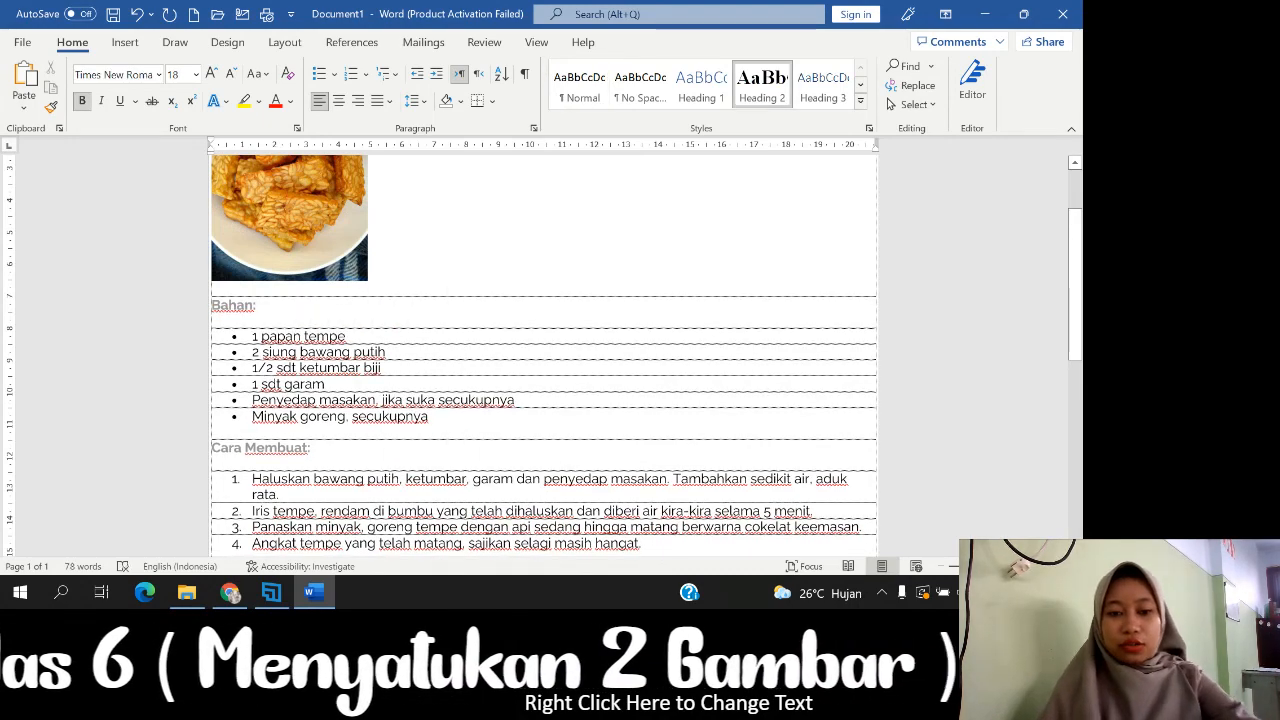
Set the tempe goreng picture's text wrapping to In Line with Text
scroll(543, 355, "down", 3)
scroll(543, 355, "up", 5)
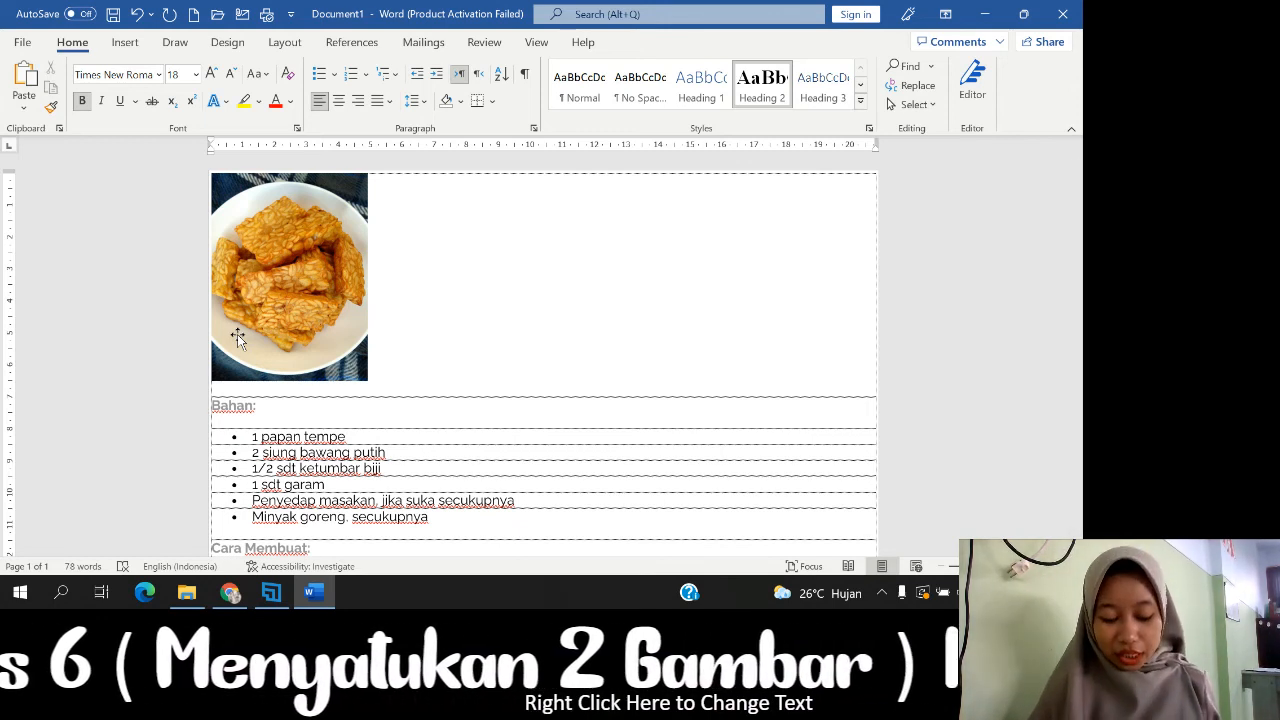
left_click(312, 268)
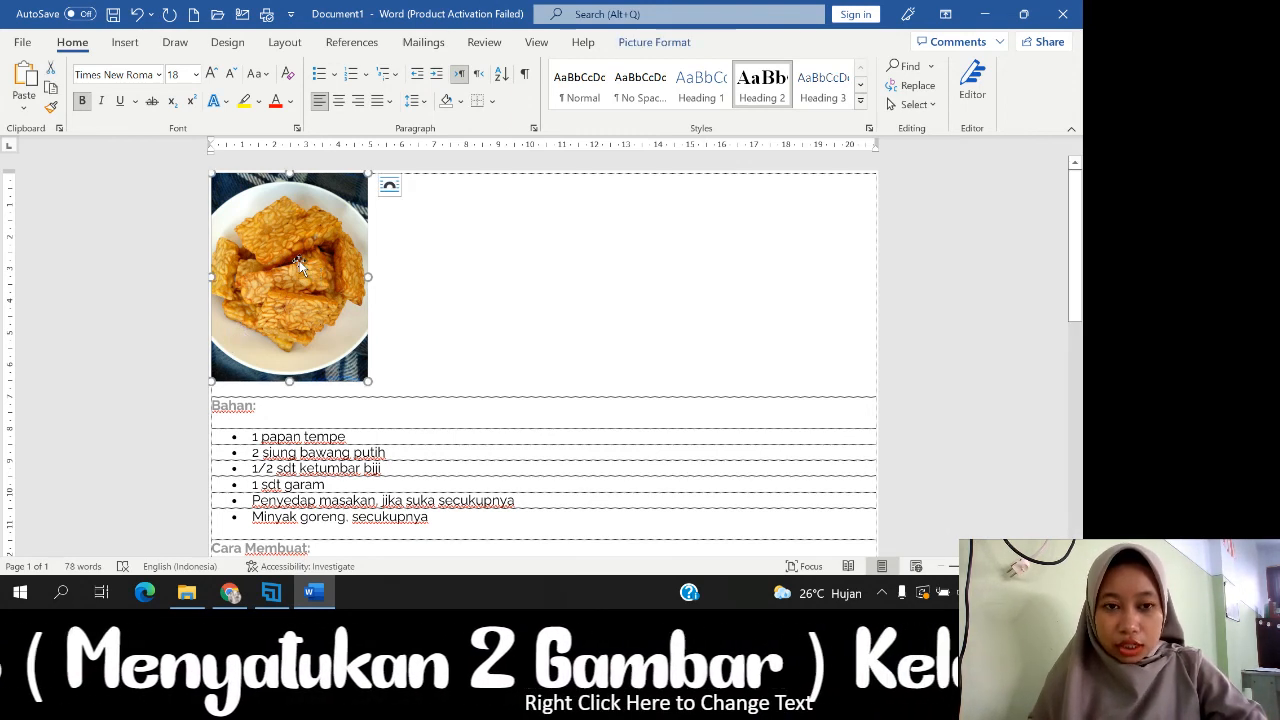
left_click(646, 48)
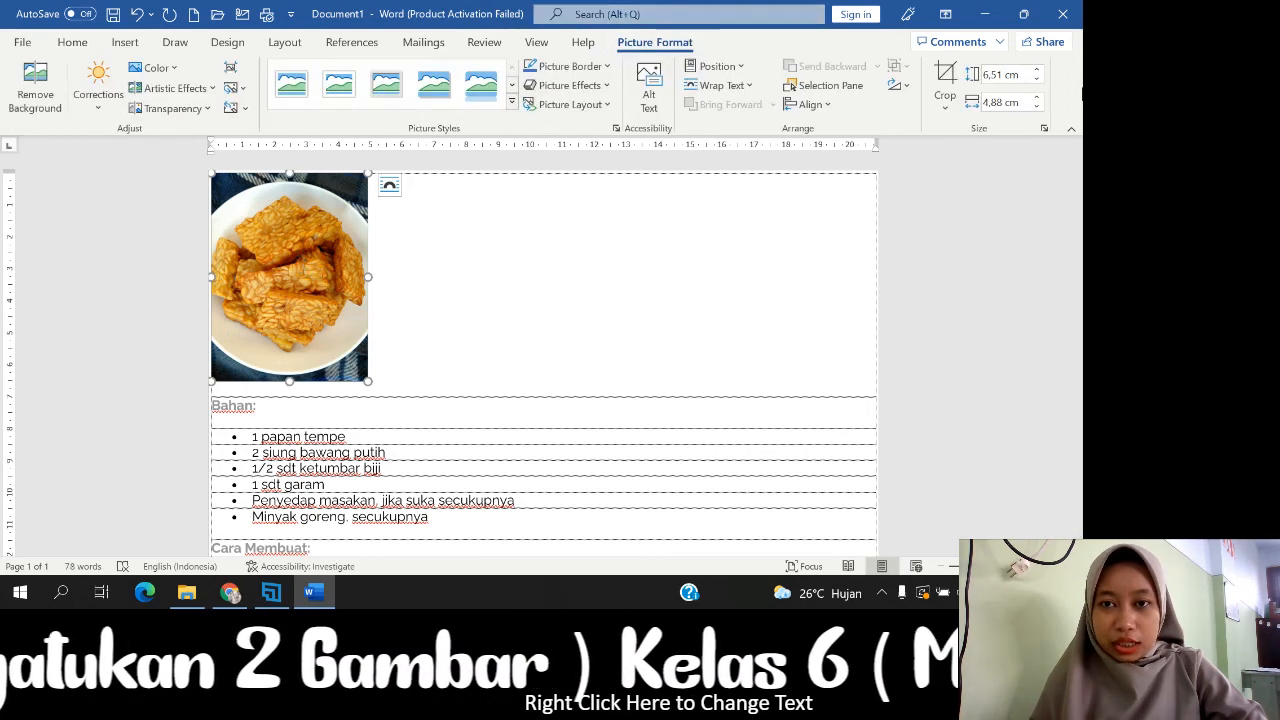
left_click(728, 86)
left_click(745, 105)
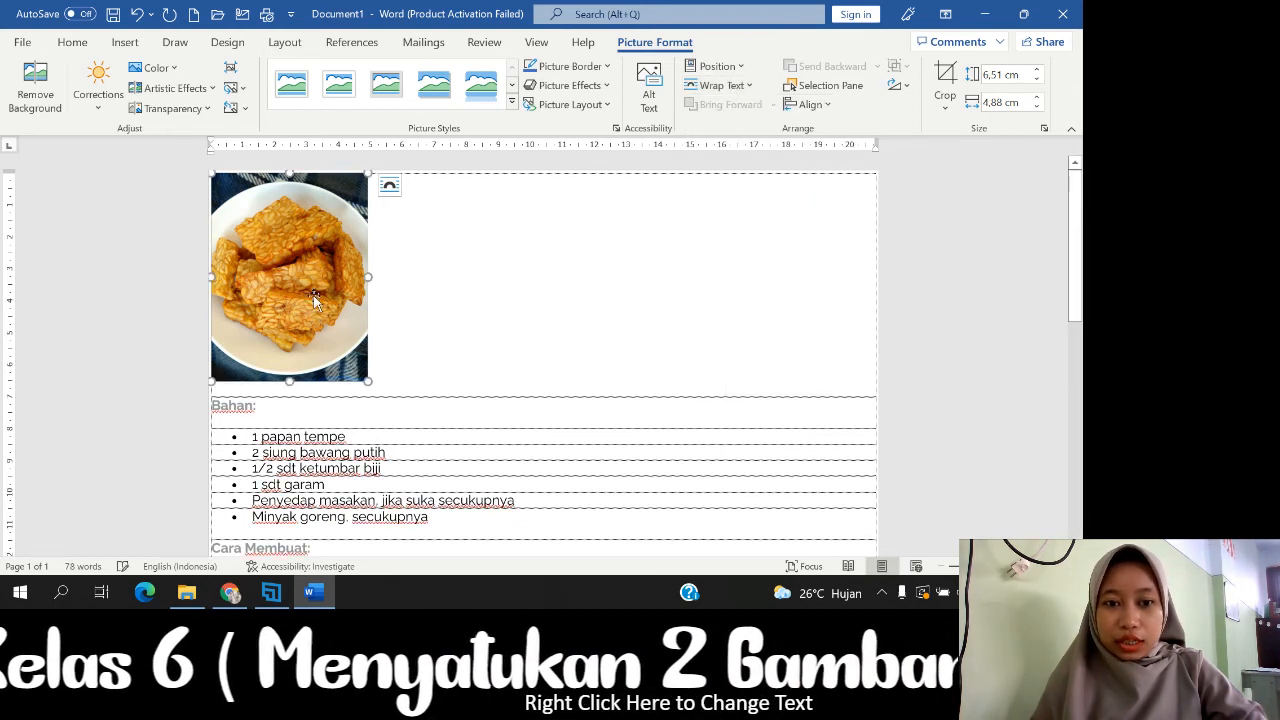
Move the inline picture through the recipe text to the end of the "Minyak goreng, secukupnya" bullet
left_click_drag(315, 300, 509, 412)
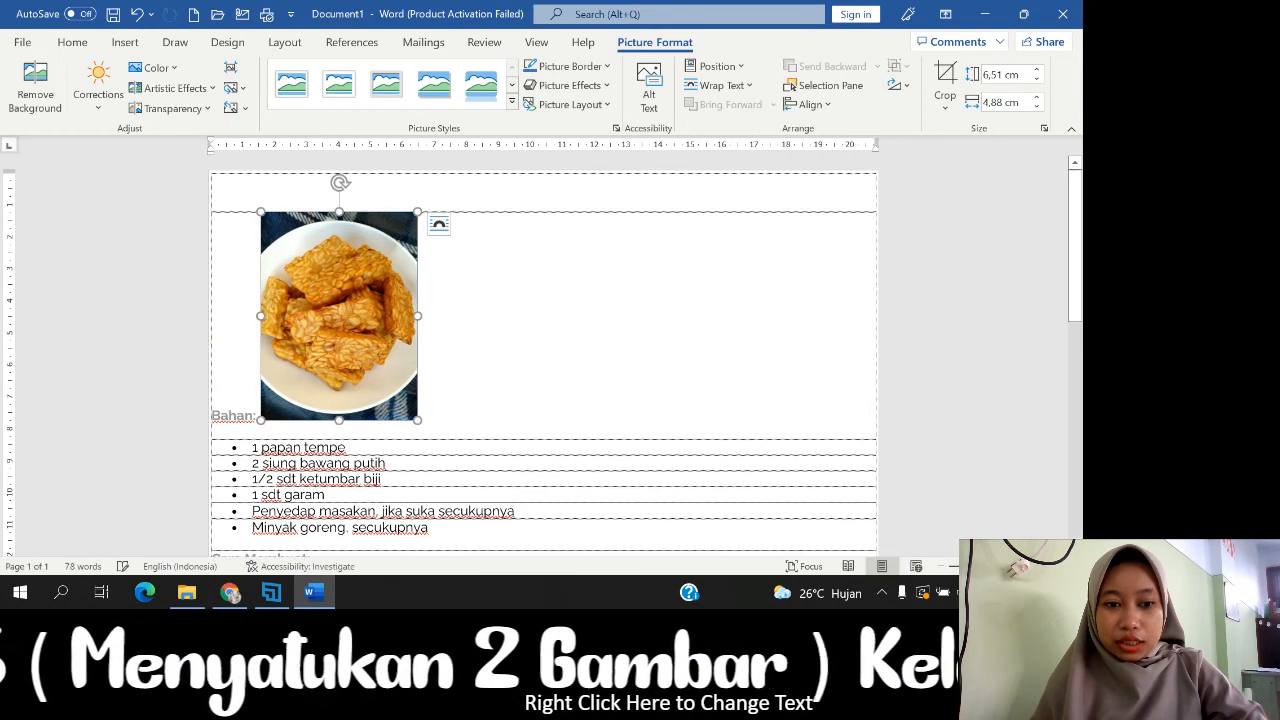
left_click_drag(342, 372, 437, 374)
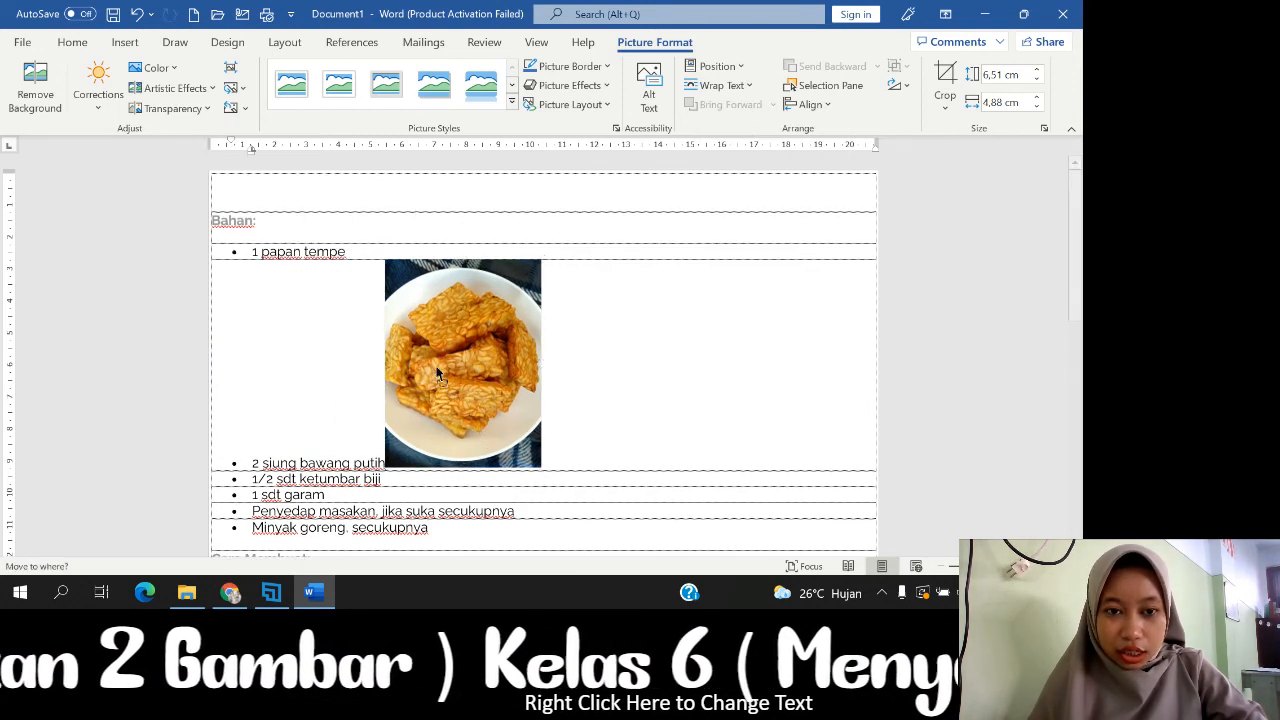
left_click_drag(367, 247, 367, 247)
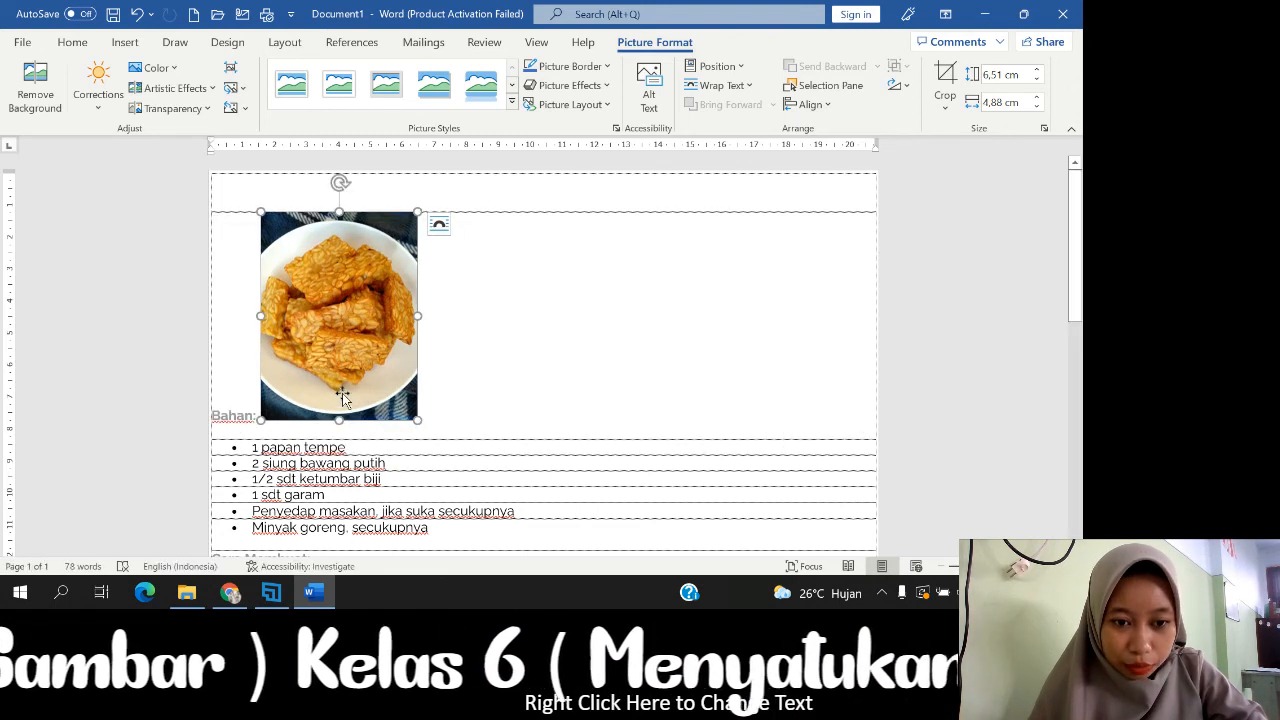
left_click_drag(342, 398, 388, 370)
left_click_drag(463, 228, 463, 228)
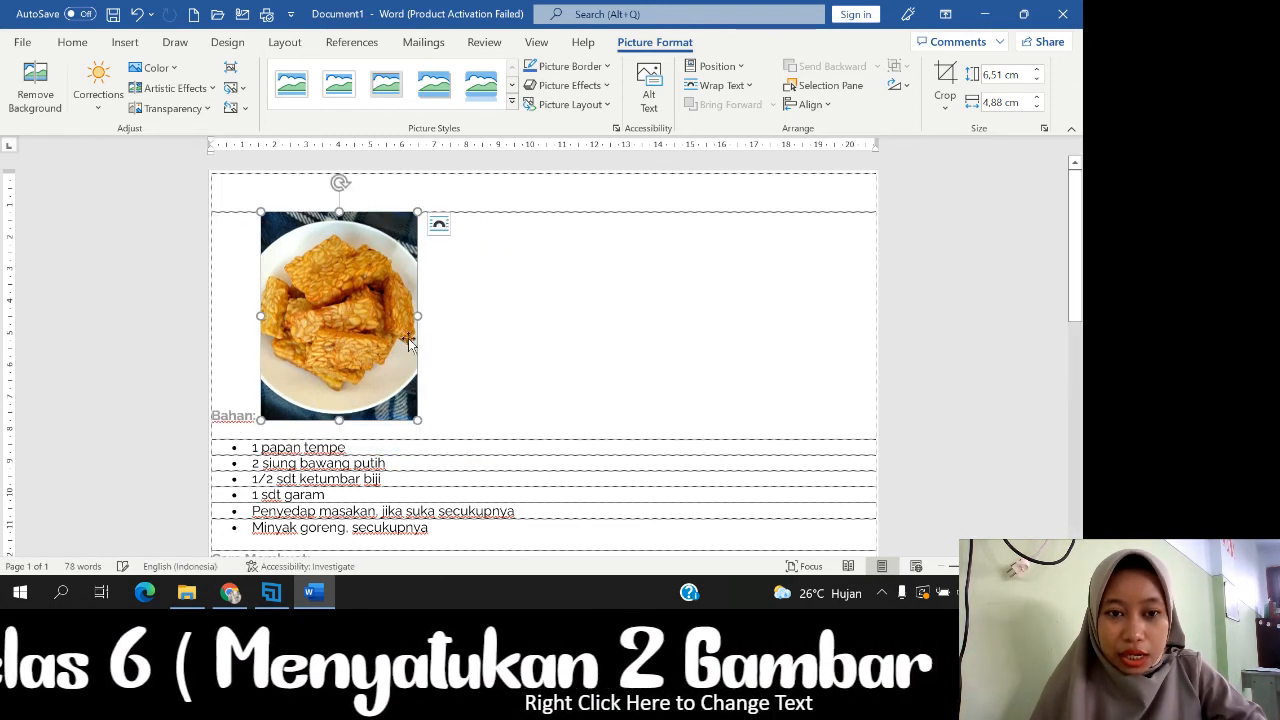
left_click_drag(409, 344, 600, 533)
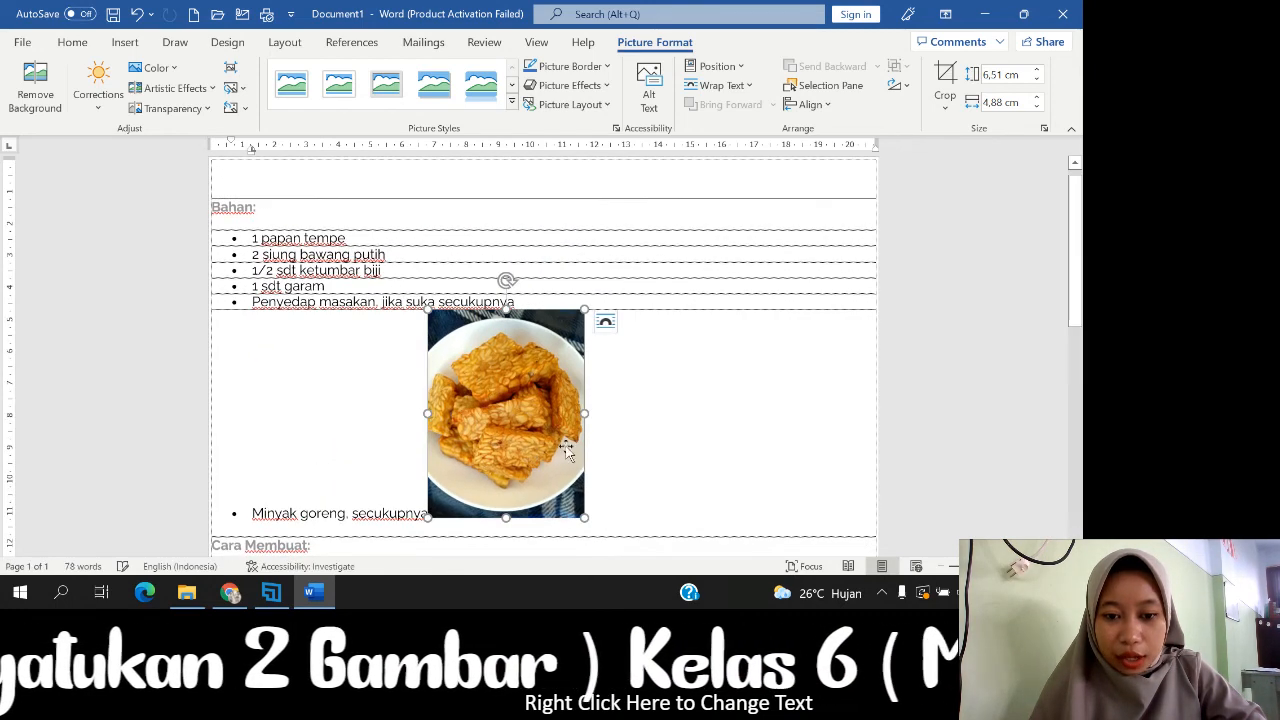
Set the tempe picture's text wrapping to Square and move it up beside the Bahan ingredient list
scroll(566, 452, "down", 4)
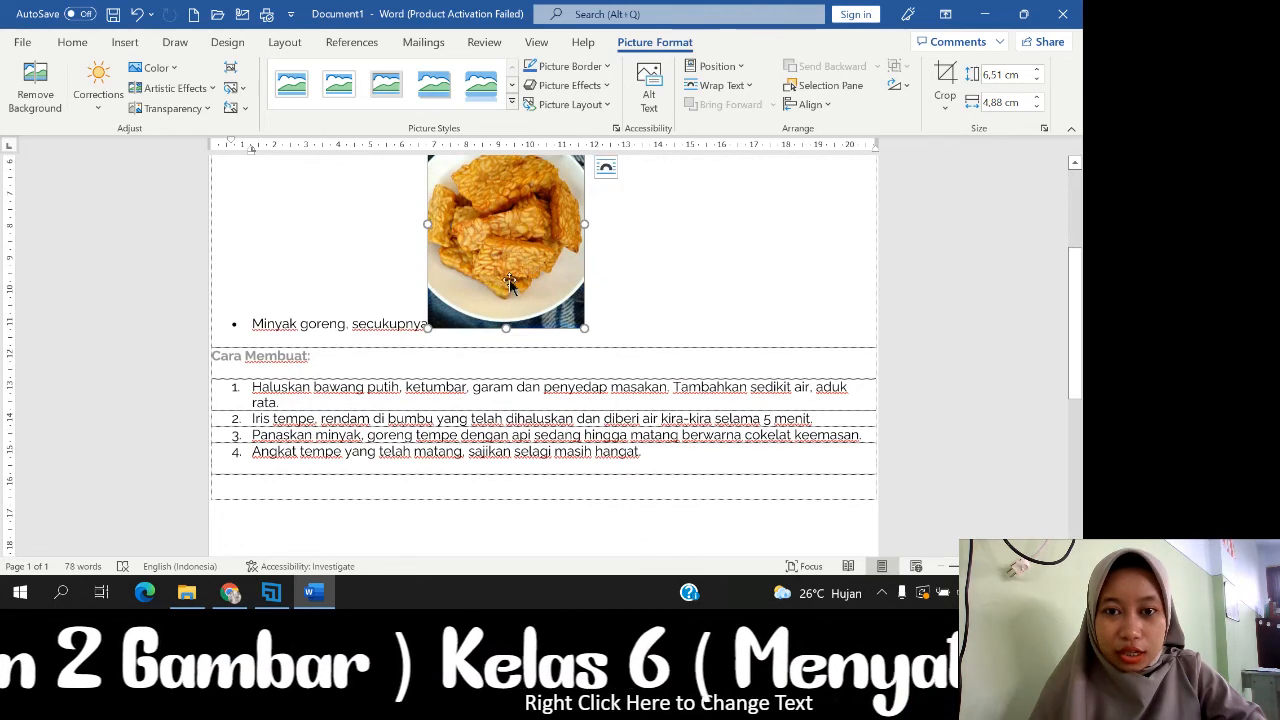
scroll(510, 284, "up", 4)
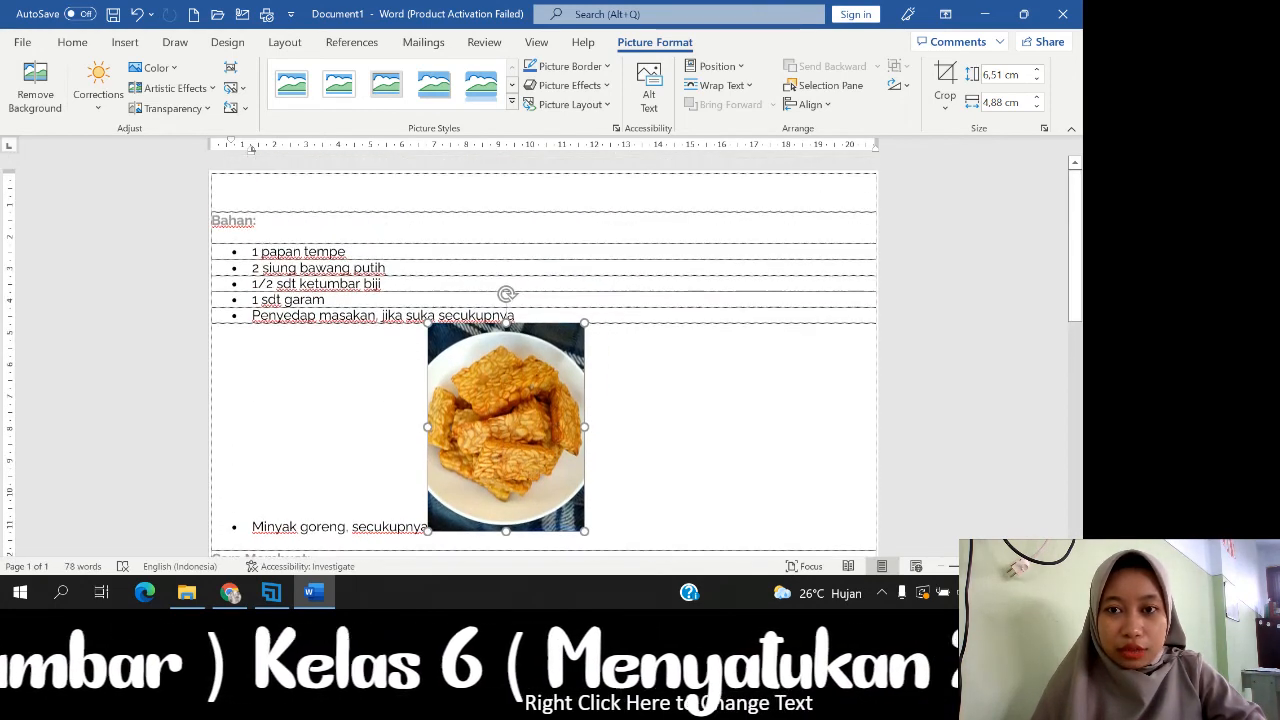
left_click(717, 66)
left_click(672, 100)
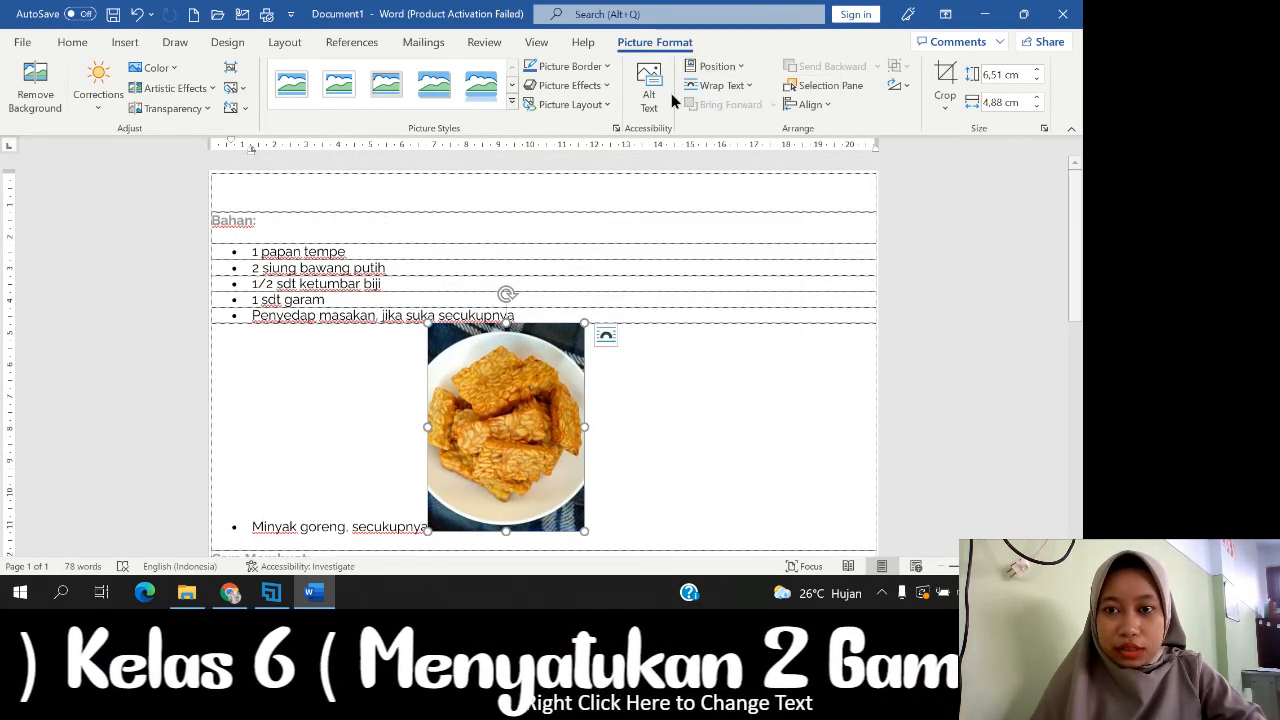
left_click(715, 87)
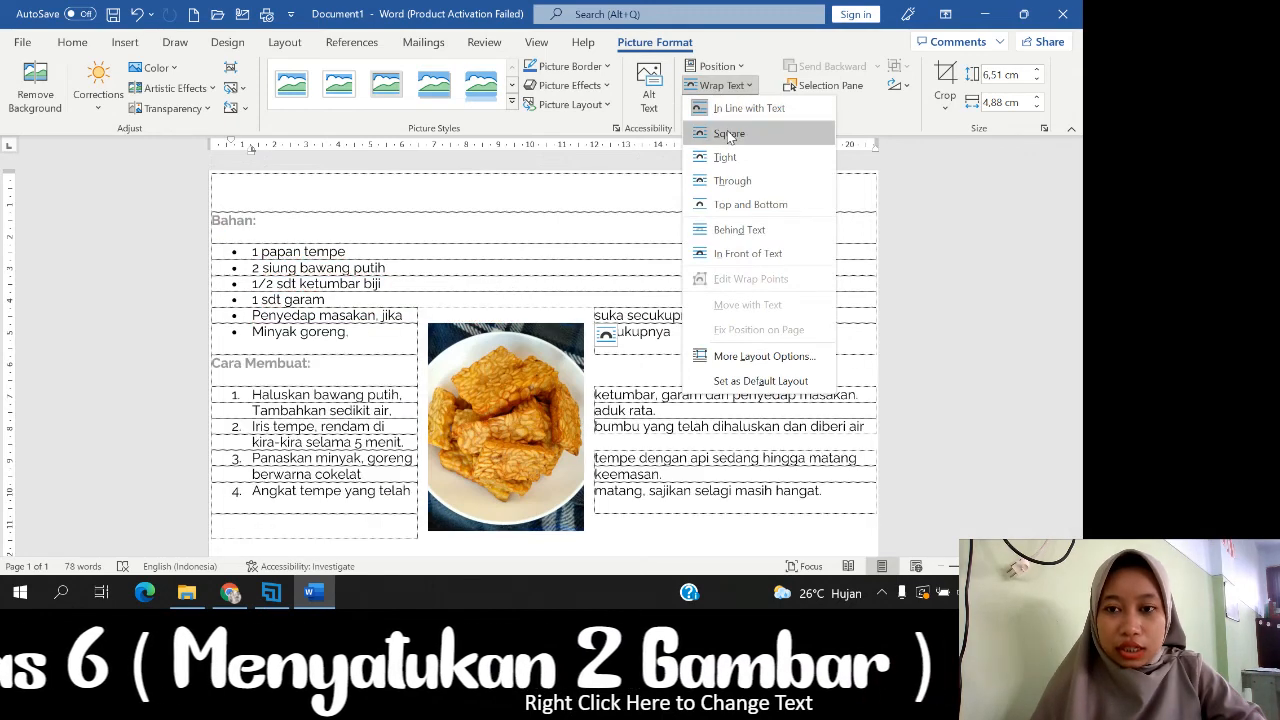
left_click(729, 135)
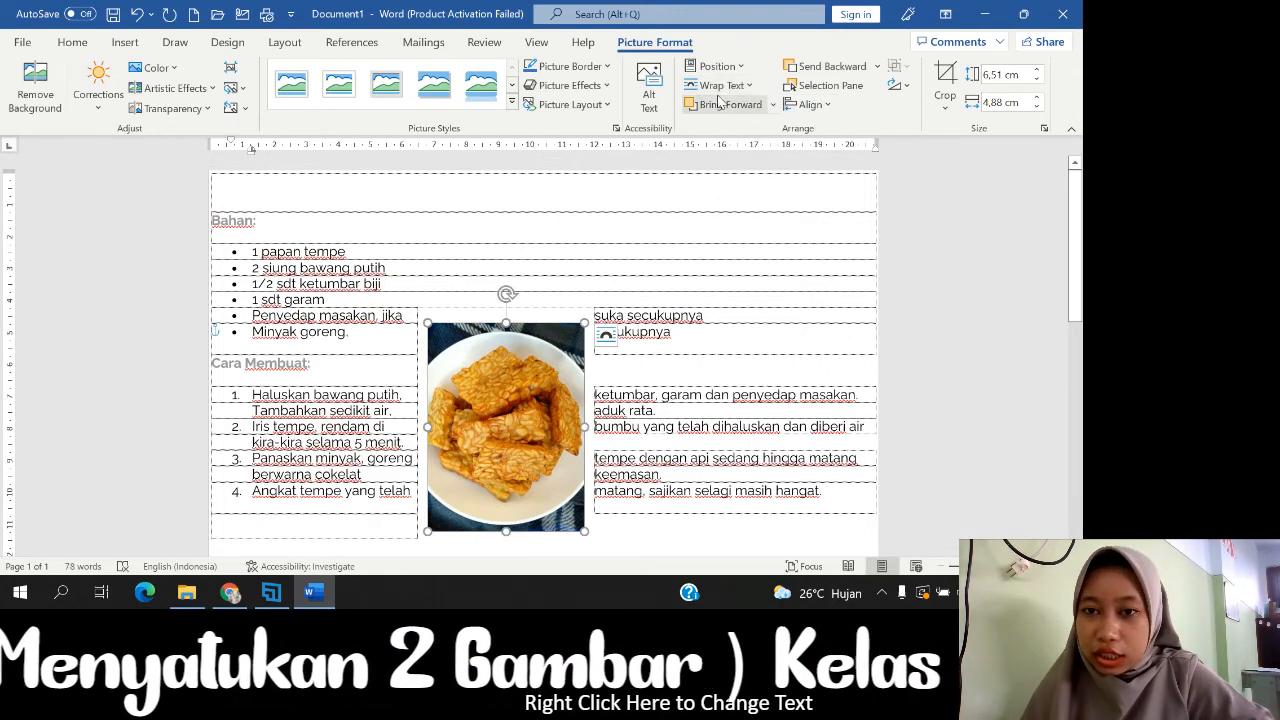
left_click(722, 86)
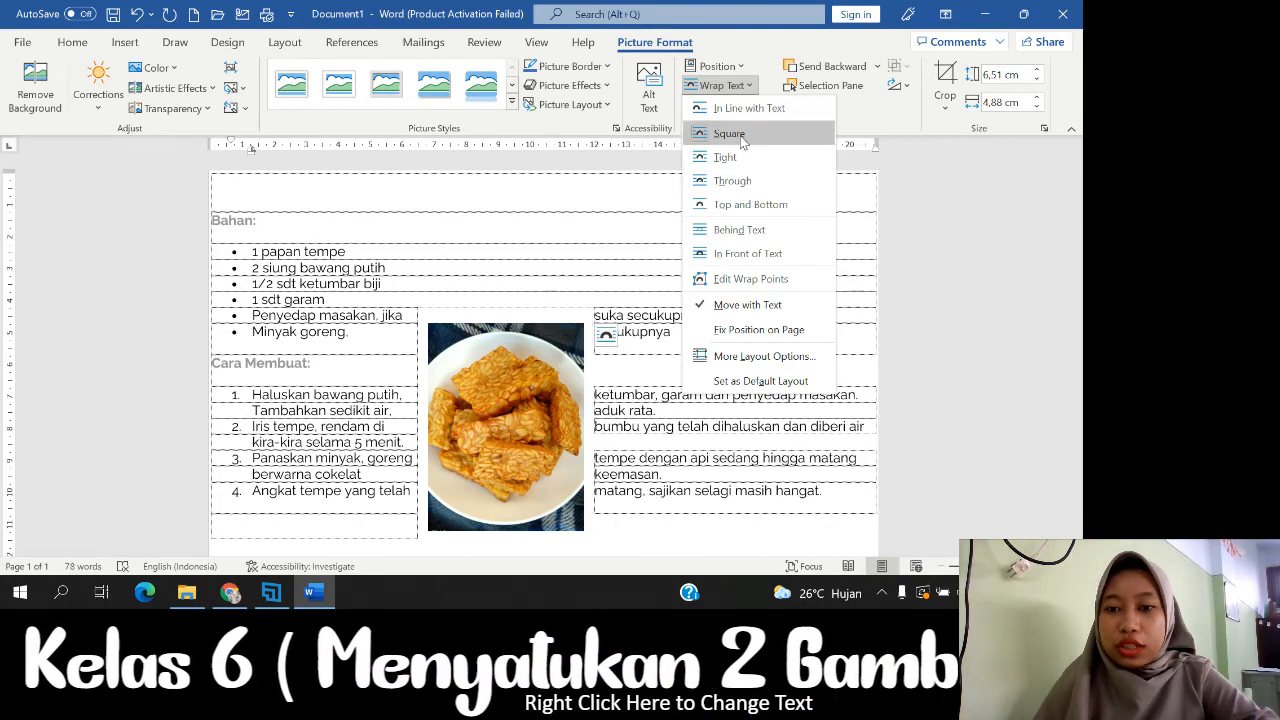
left_click(609, 229)
left_click_drag(549, 405, 571, 303)
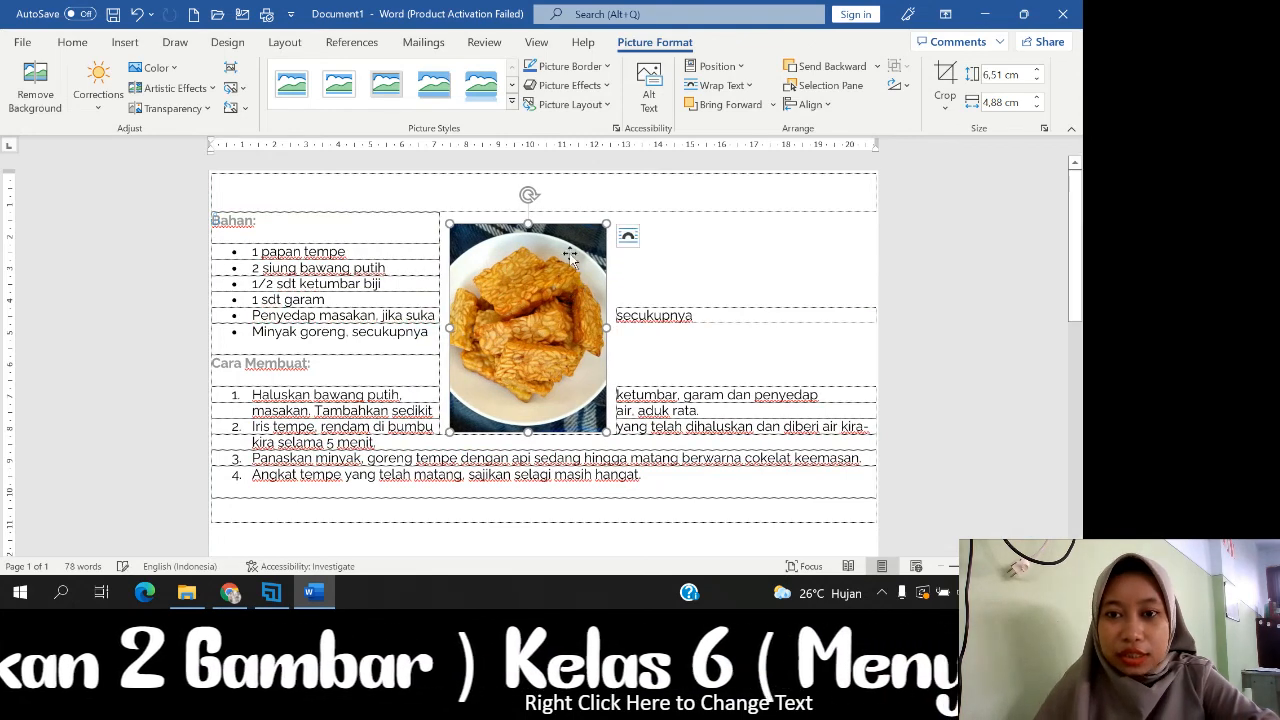
Change the picture's text wrapping to Tight and shift it up level with the "Bahan:" heading
left_click(720, 85)
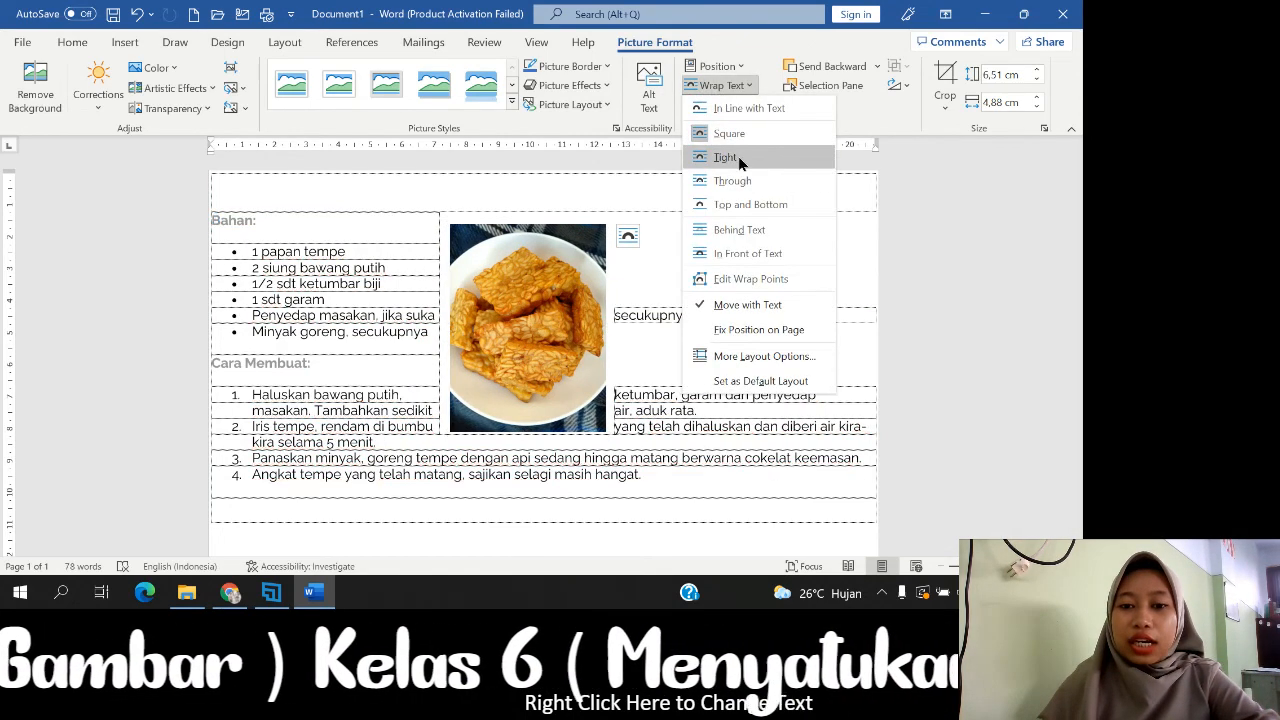
left_click(741, 160)
left_click_drag(480, 316, 560, 311)
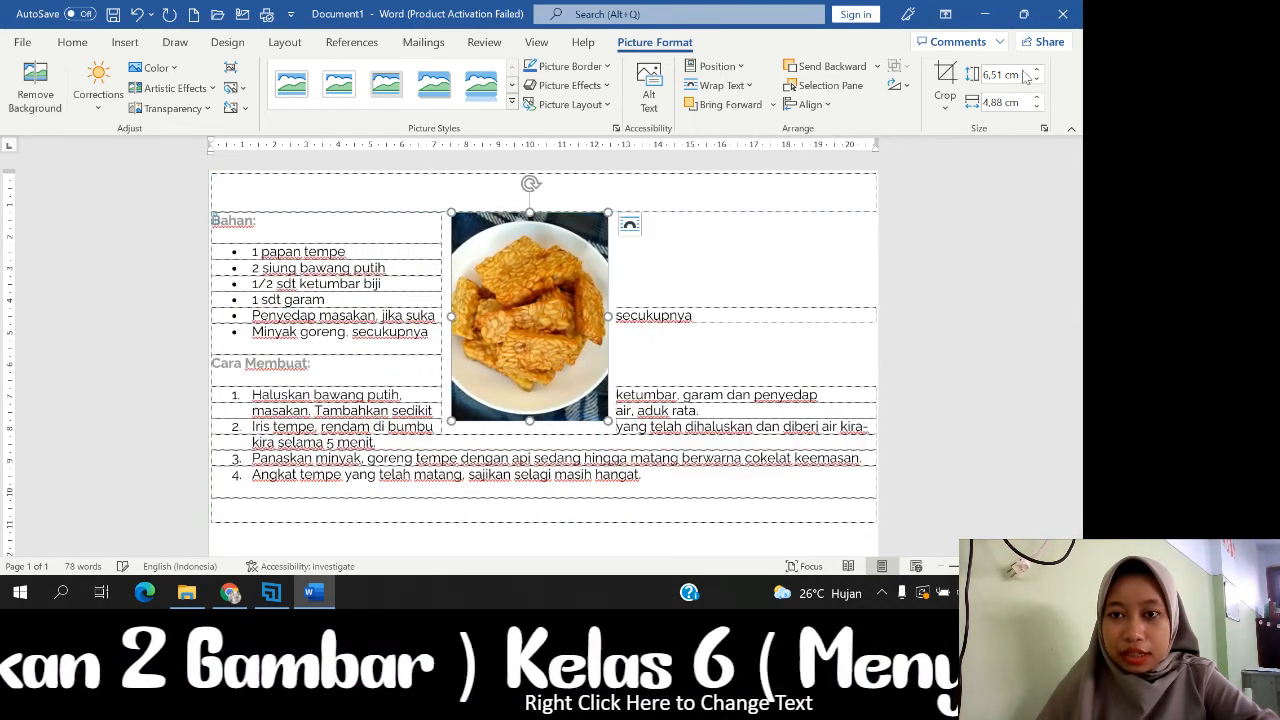
Change the picture's text wrapping to Through and move it right, clear of the ingredient lines
left_click(720, 85)
left_click(754, 181)
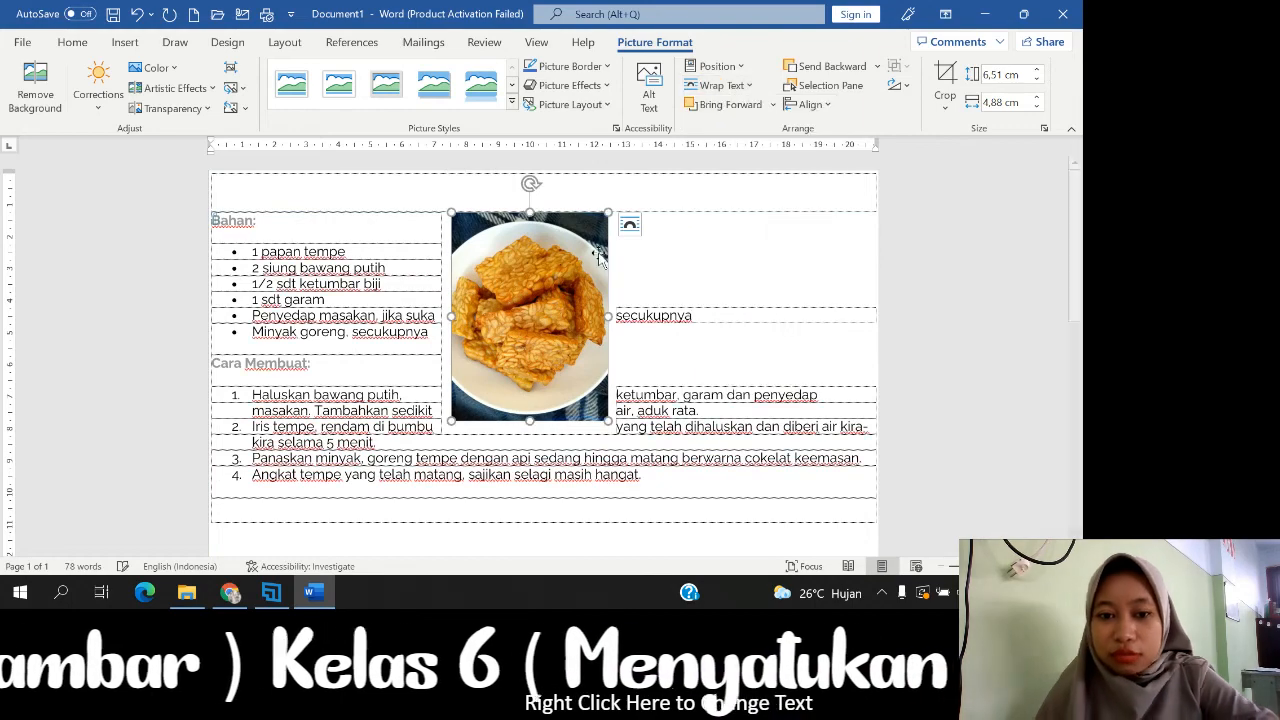
left_click_drag(549, 295, 662, 327)
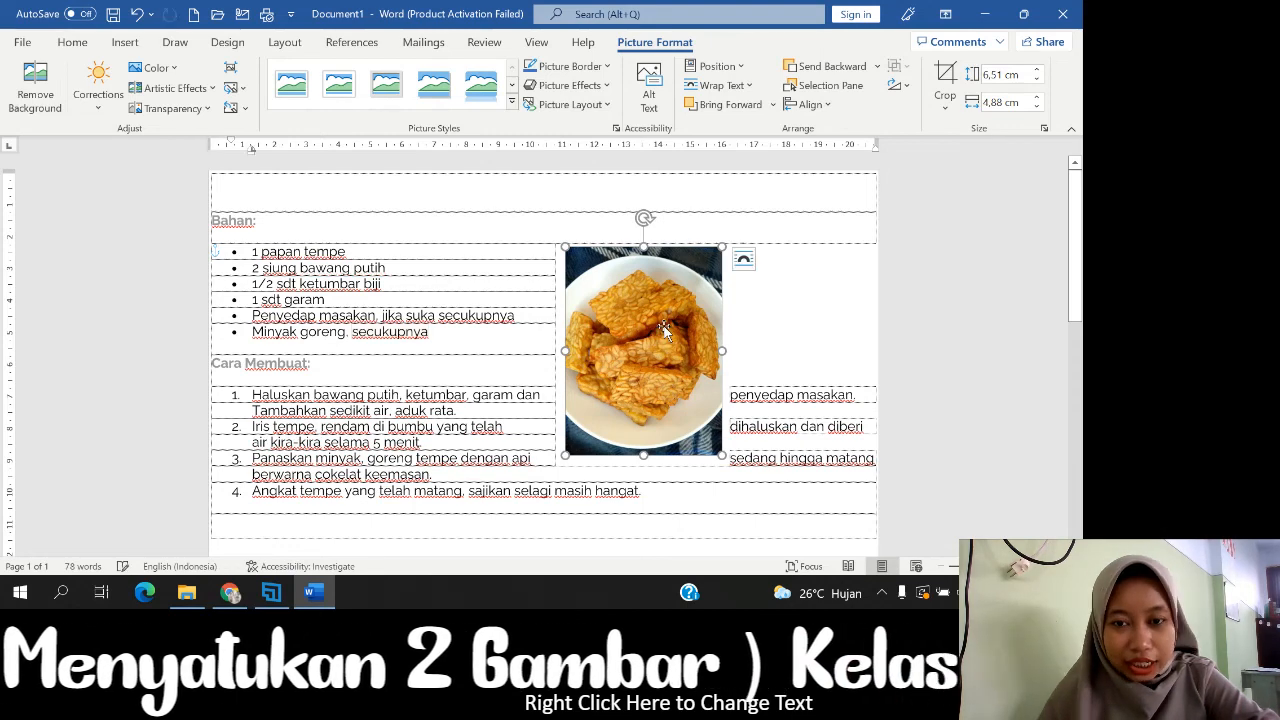
Switch the picture's wrapping to Square and back to Tight, moving it left to the middle of the recipe text
left_click(718, 85)
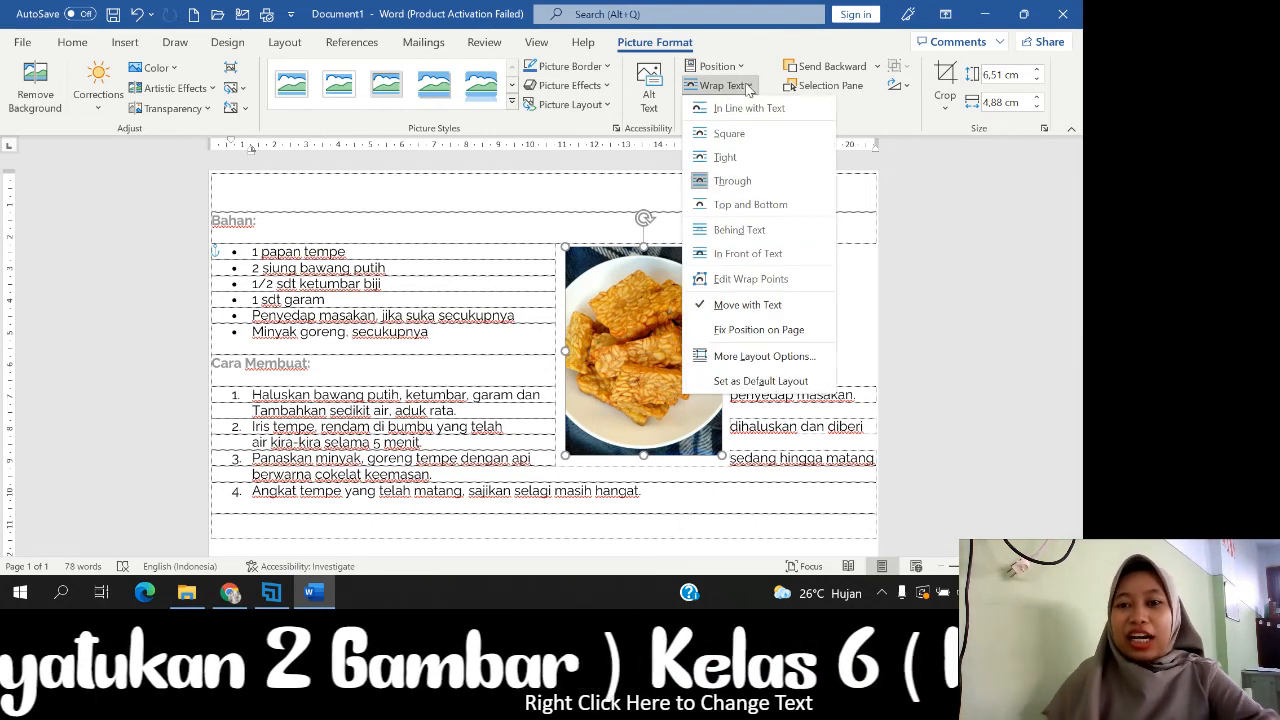
left_click(731, 137)
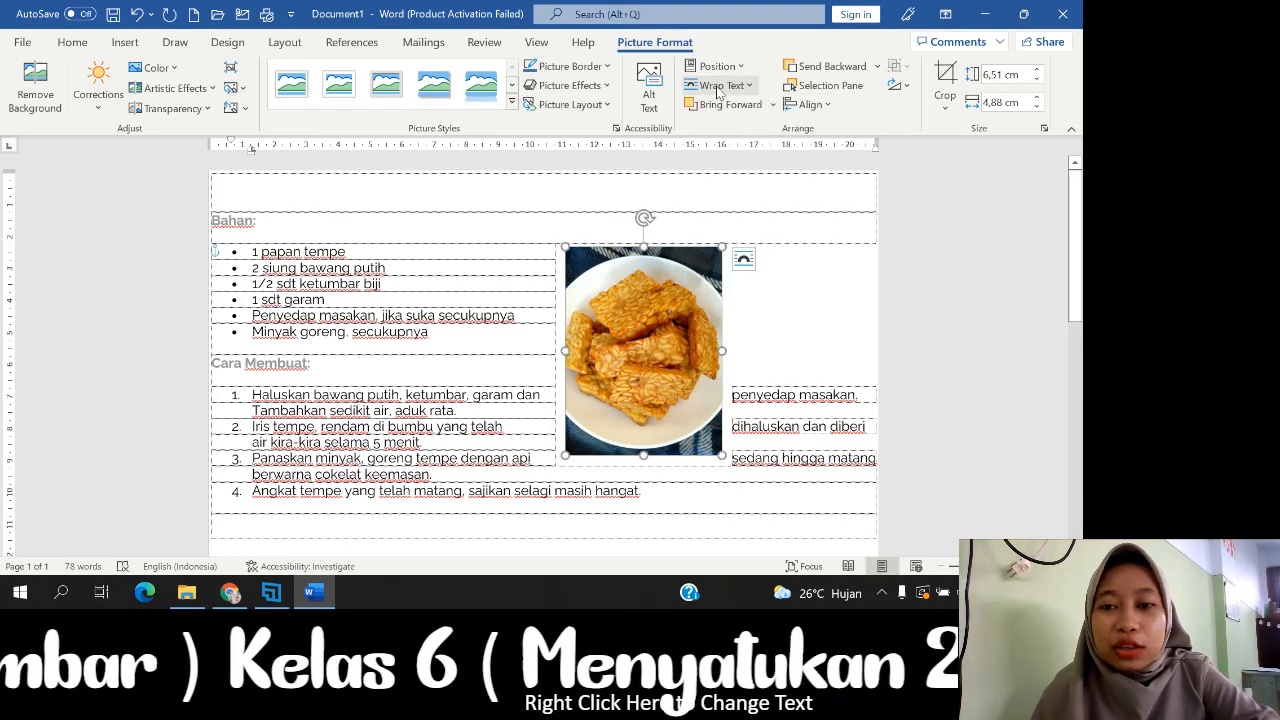
left_click(718, 85)
left_click(731, 154)
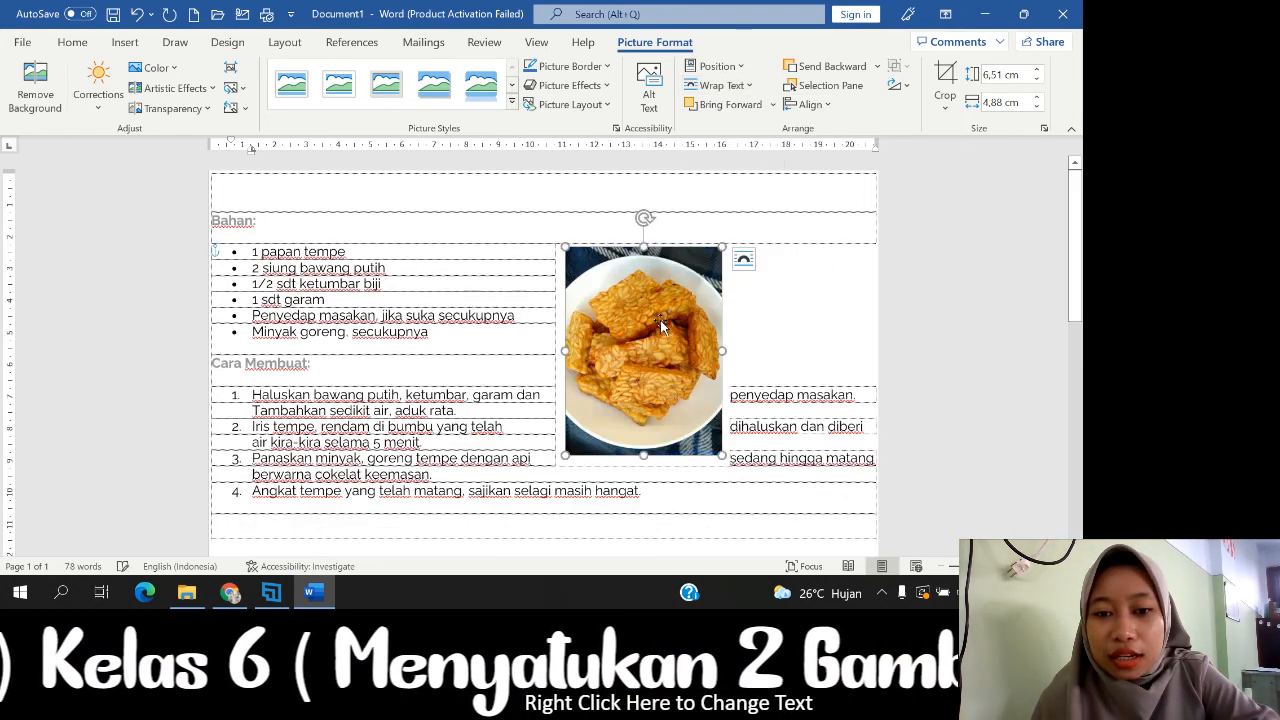
left_click_drag(660, 320, 548, 322)
left_click(718, 85)
left_click(743, 160)
Set the picture's text wrapping to Square and reposition it just below the "Bahan:" heading line, close to the ingredient list
left_click(719, 84)
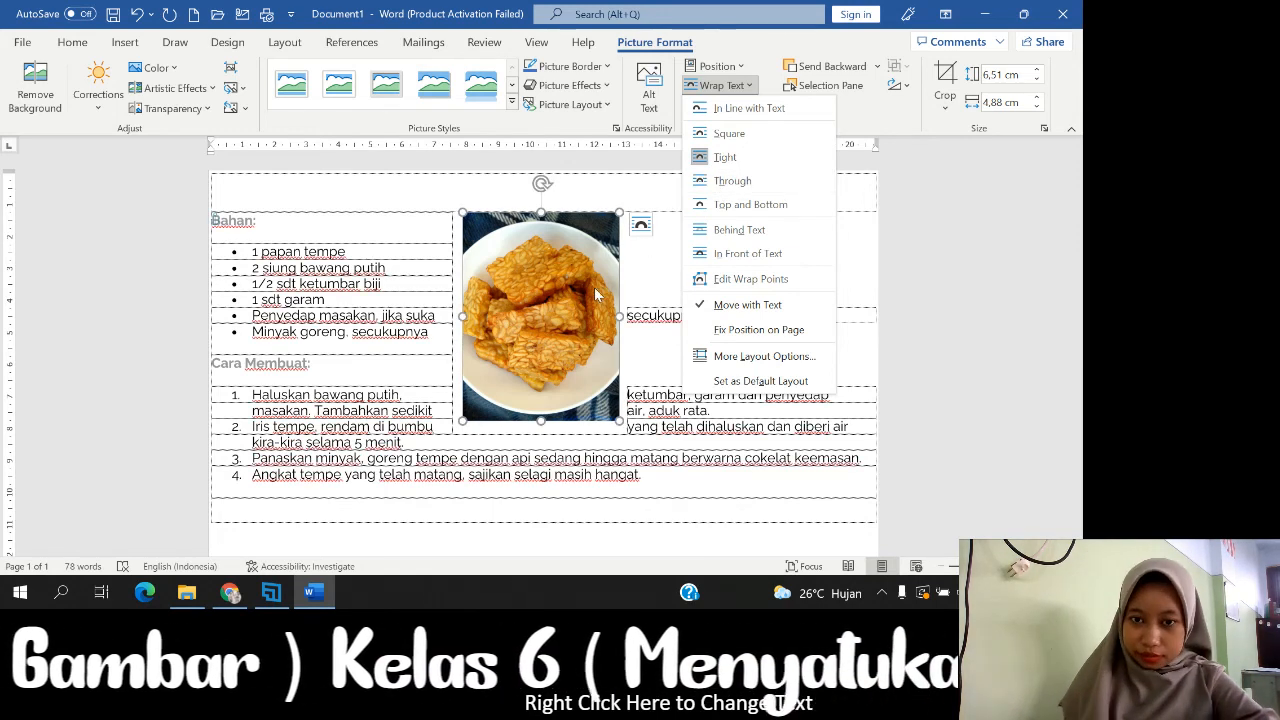
left_click(728, 133)
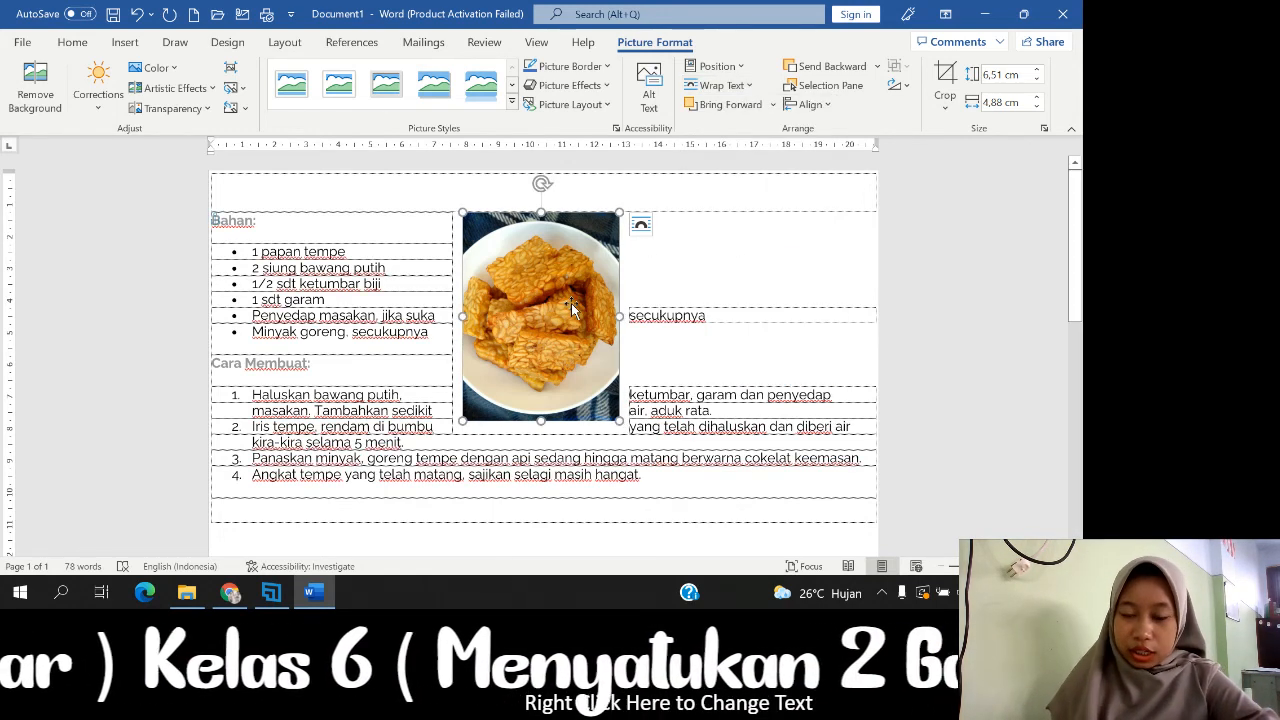
left_click_drag(572, 310, 549, 298)
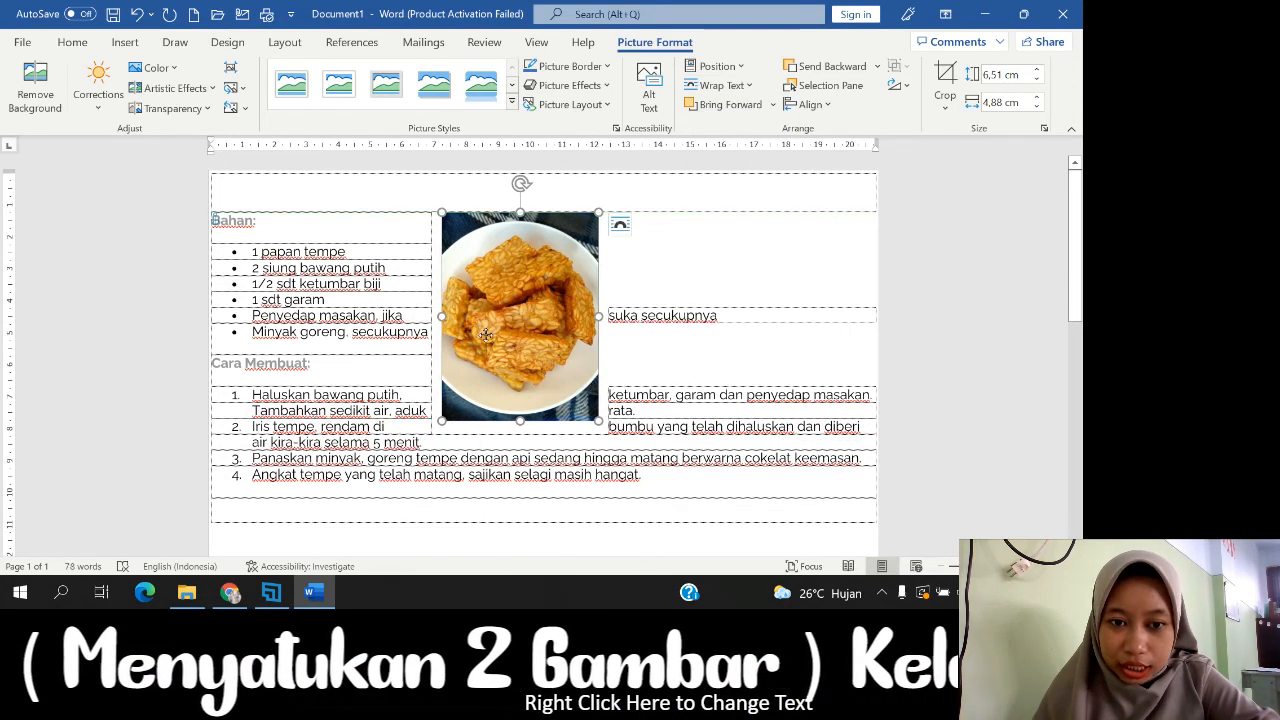
left_click_drag(486, 335, 499, 362)
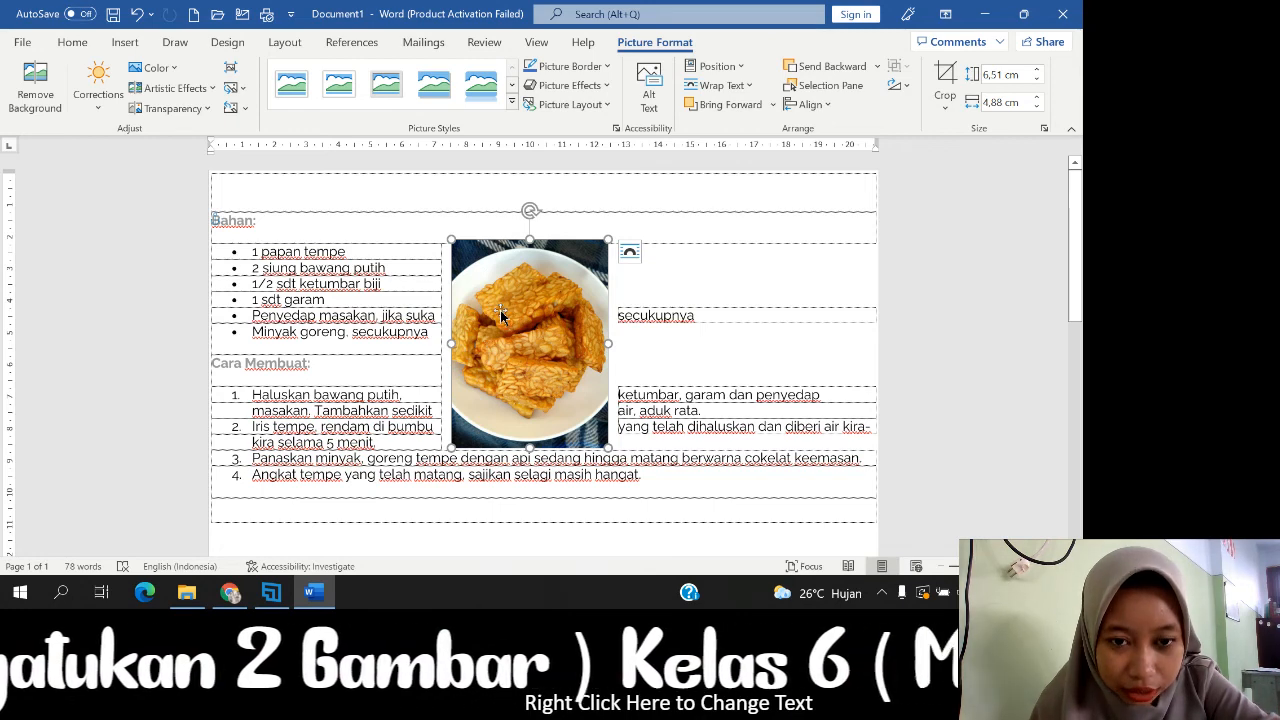
mouse_move(500, 310)
left_mouse_down()
mouse_move(482, 306)
mouse_move(496, 309)
left_mouse_up()
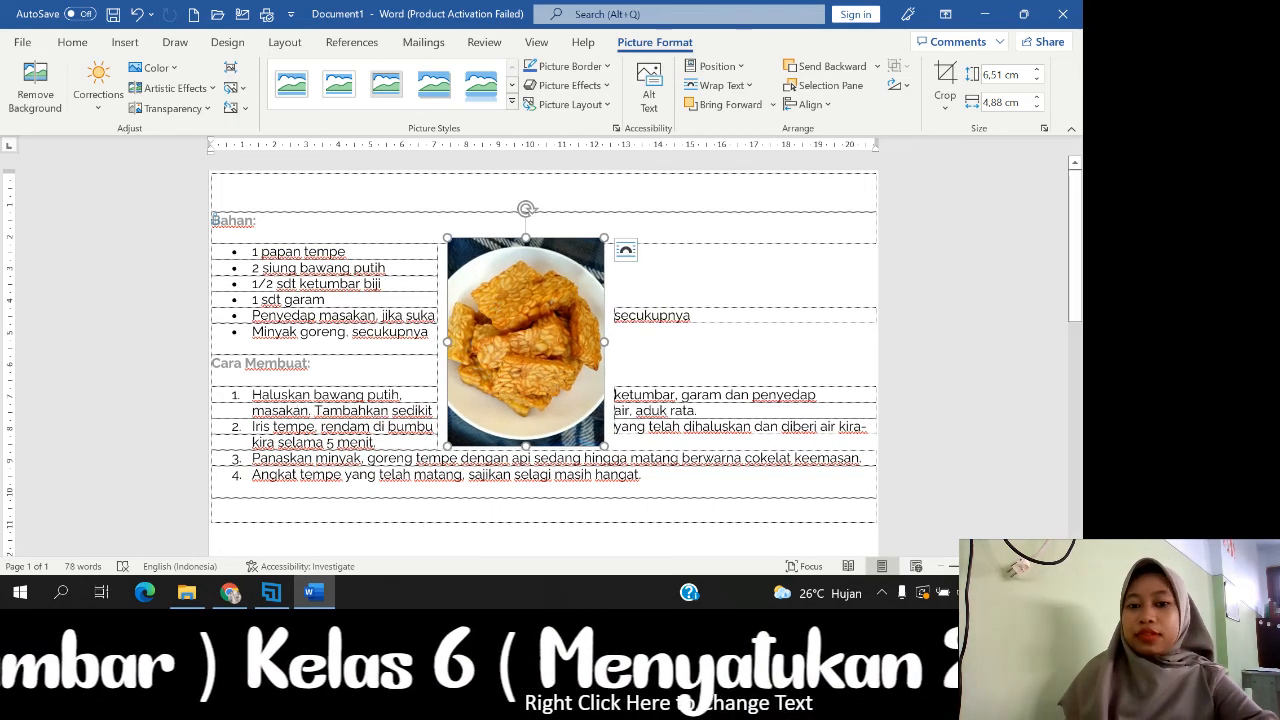
Apply Through text wrapping to the picture and move it slightly right within the recipe text
left_click(735, 88)
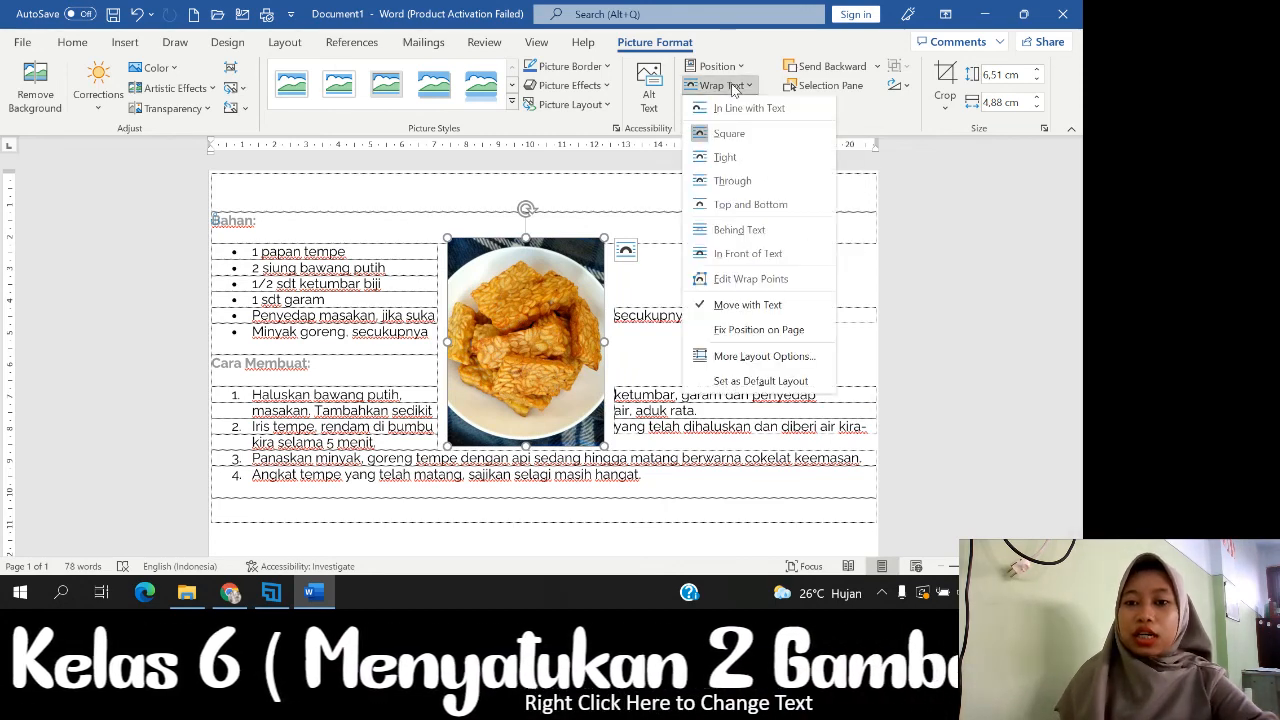
left_click(748, 181)
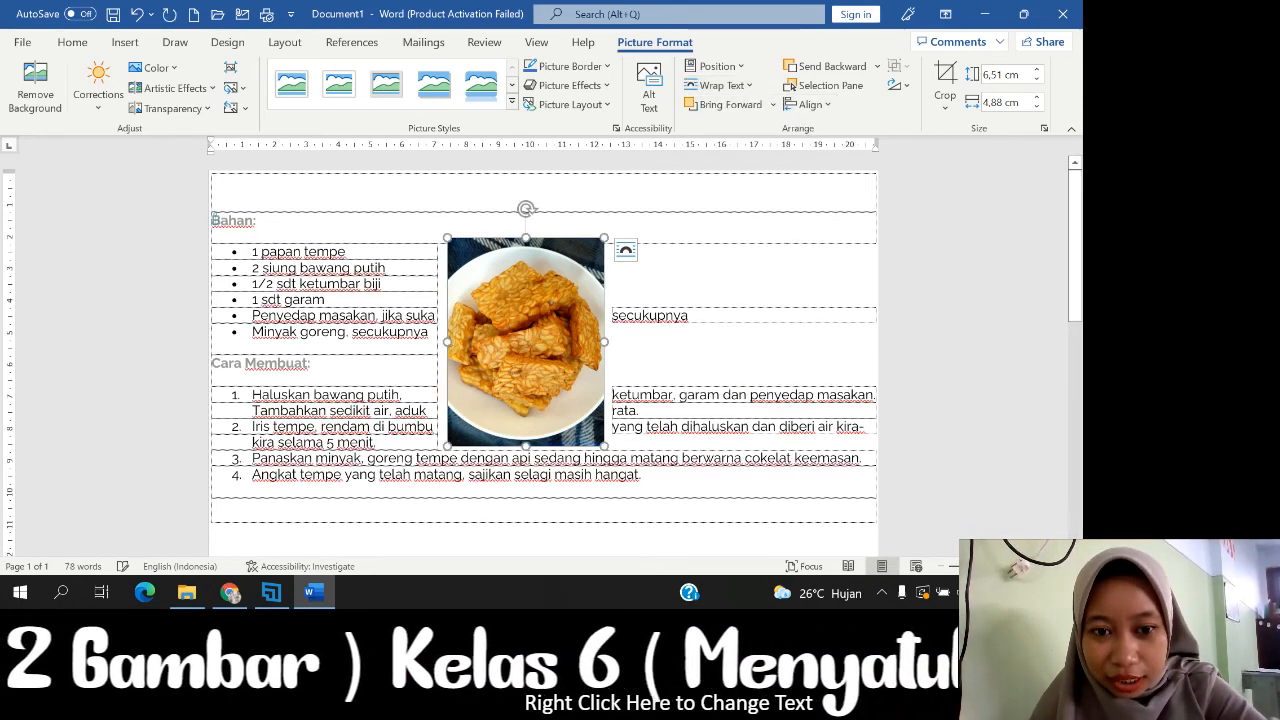
left_click_drag(556, 335, 528, 326)
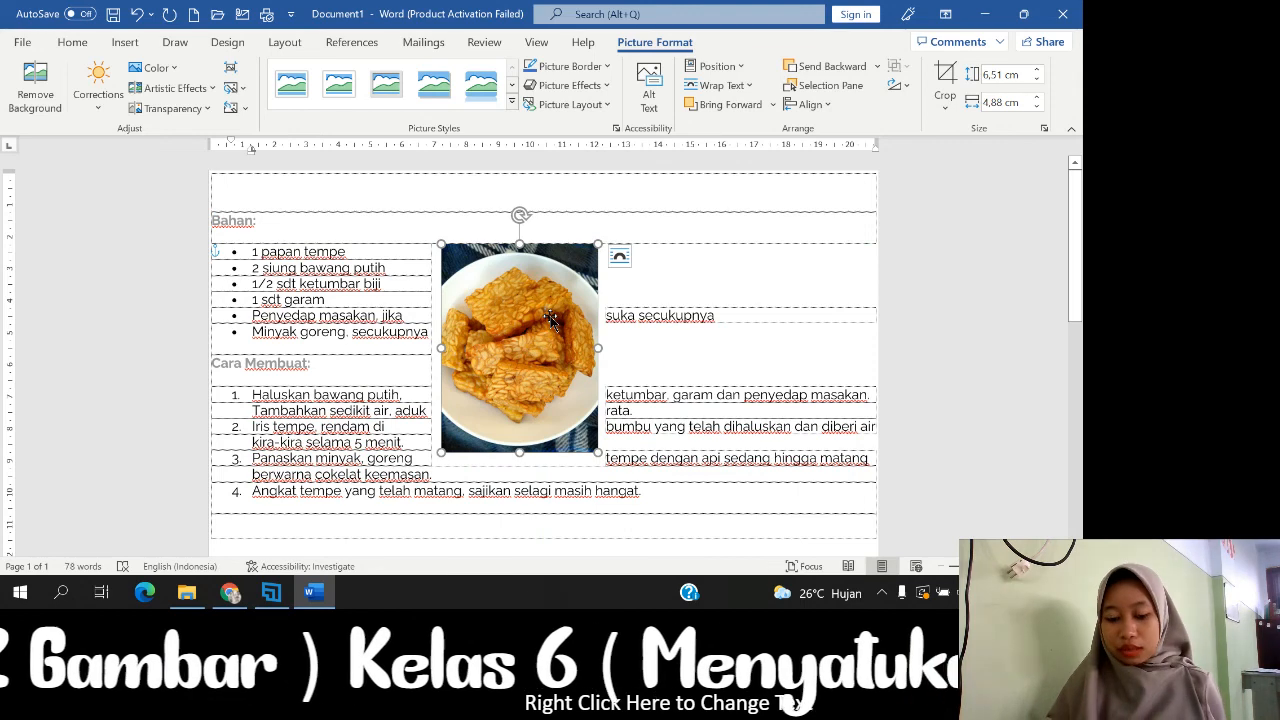
left_click_drag(550, 316, 576, 310)
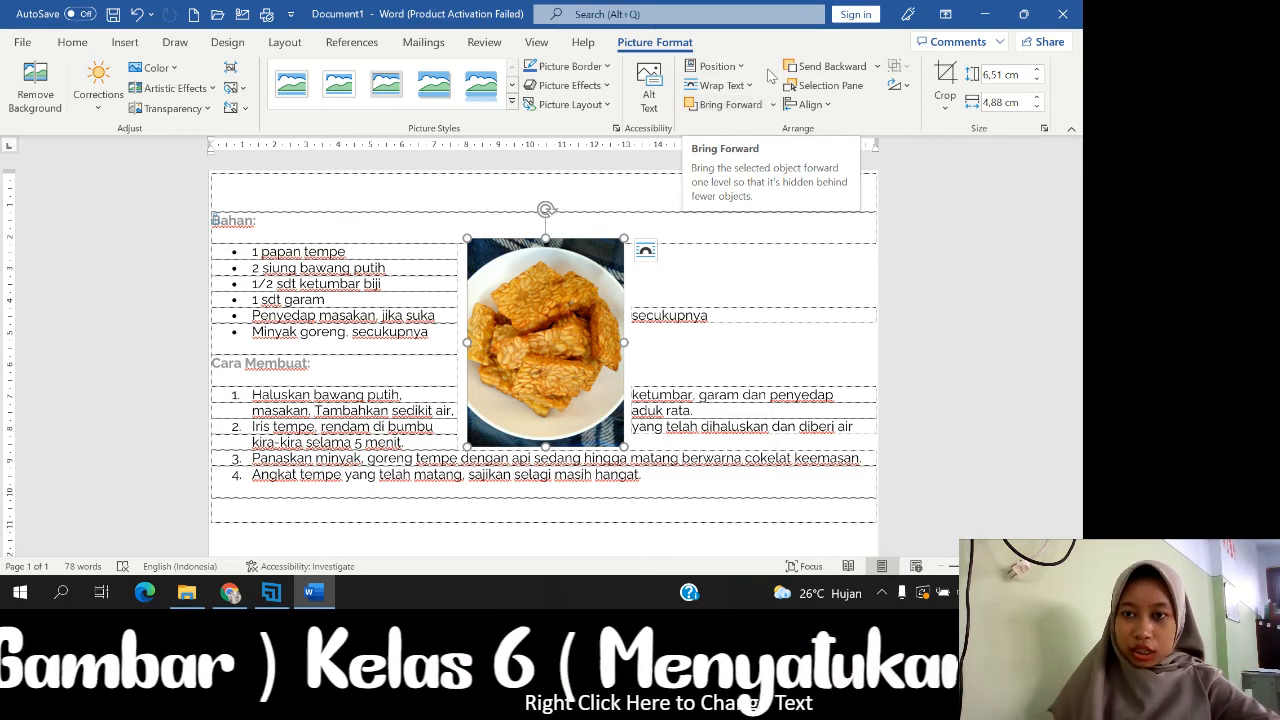
Set the picture's text wrapping to Top and Bottom and move it to the left margin under the "Bahan:" heading
left_click(722, 85)
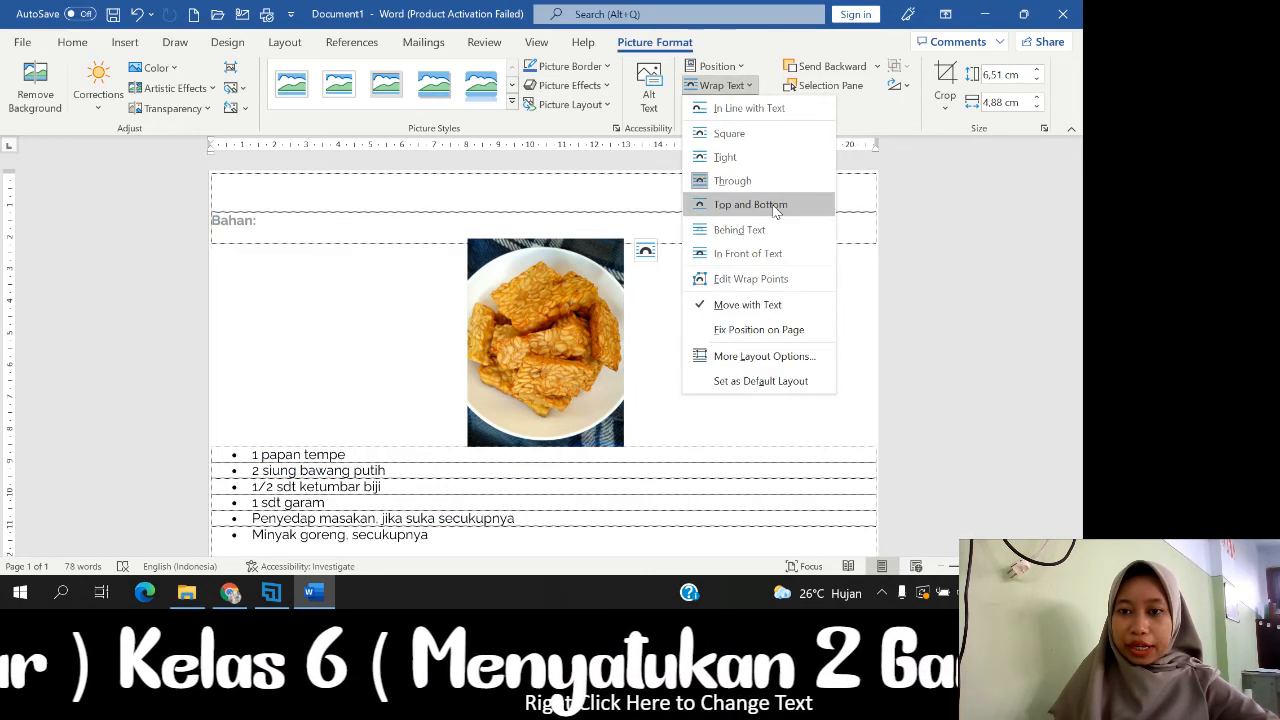
left_click(750, 204)
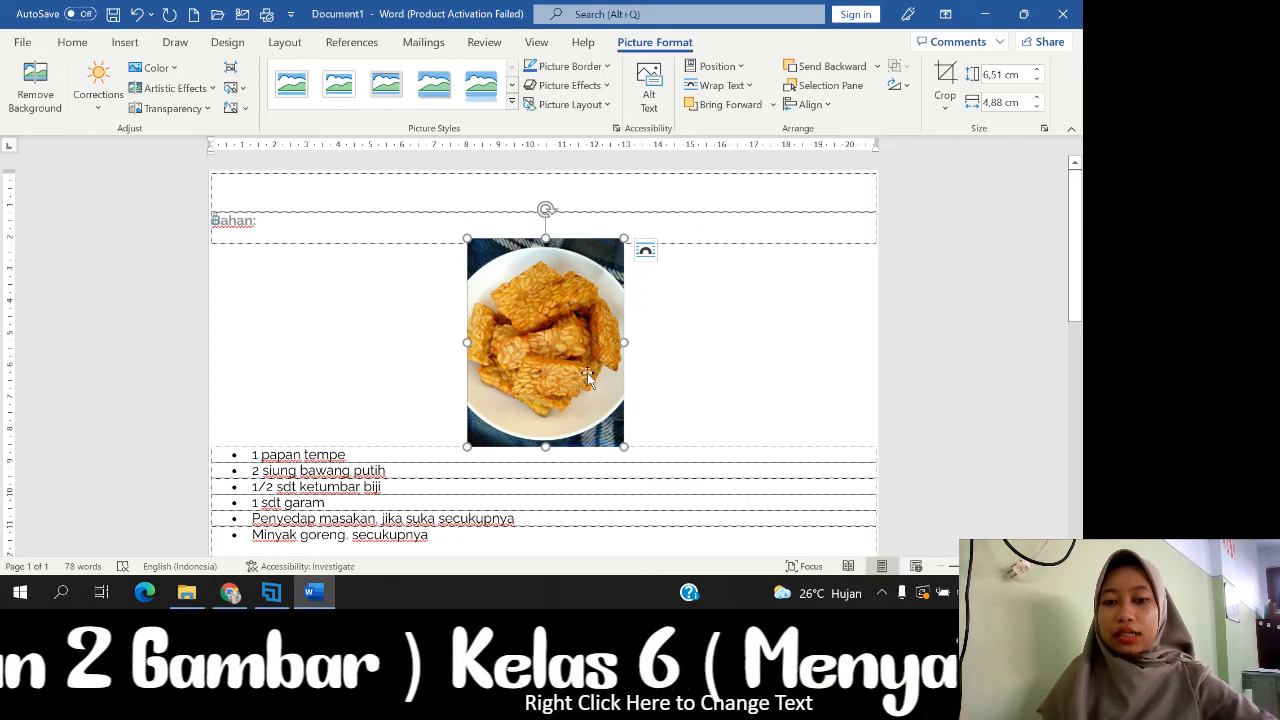
left_click_drag(587, 377, 352, 370)
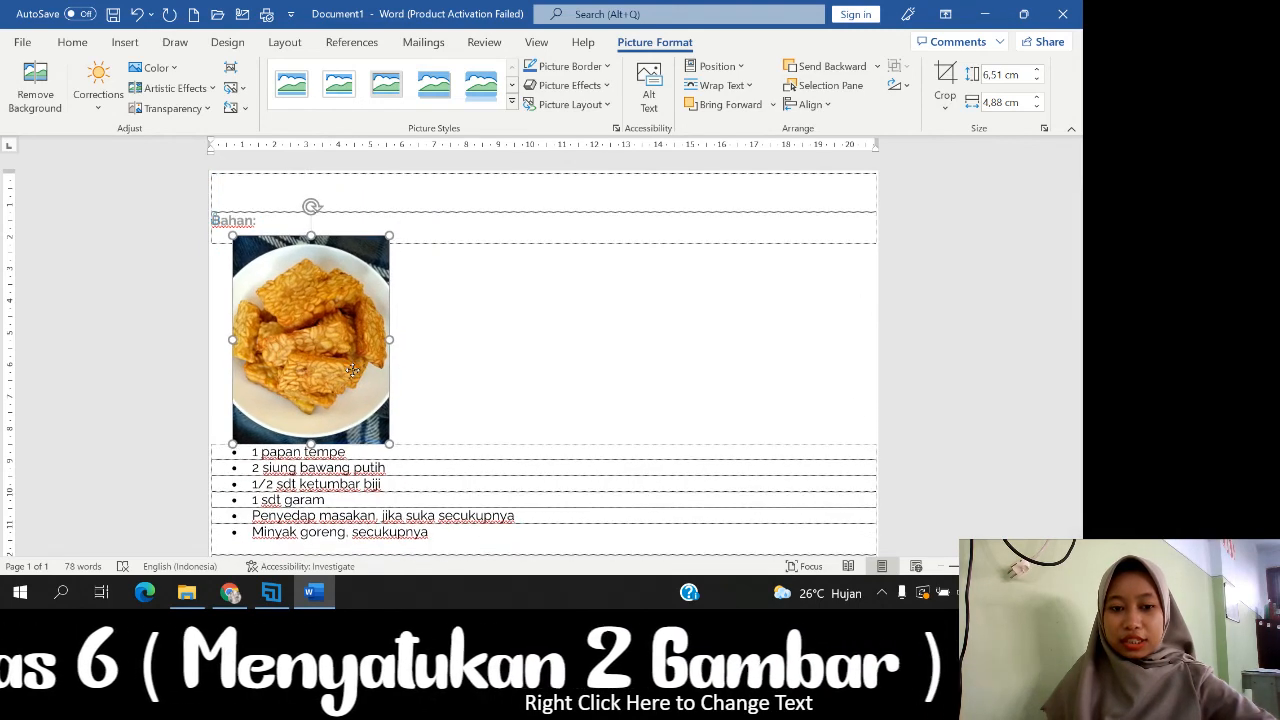
Return the picture to In Line with Text and move it to the end of the "1 papan tempe" bullet
left_click(740, 86)
left_click(738, 139)
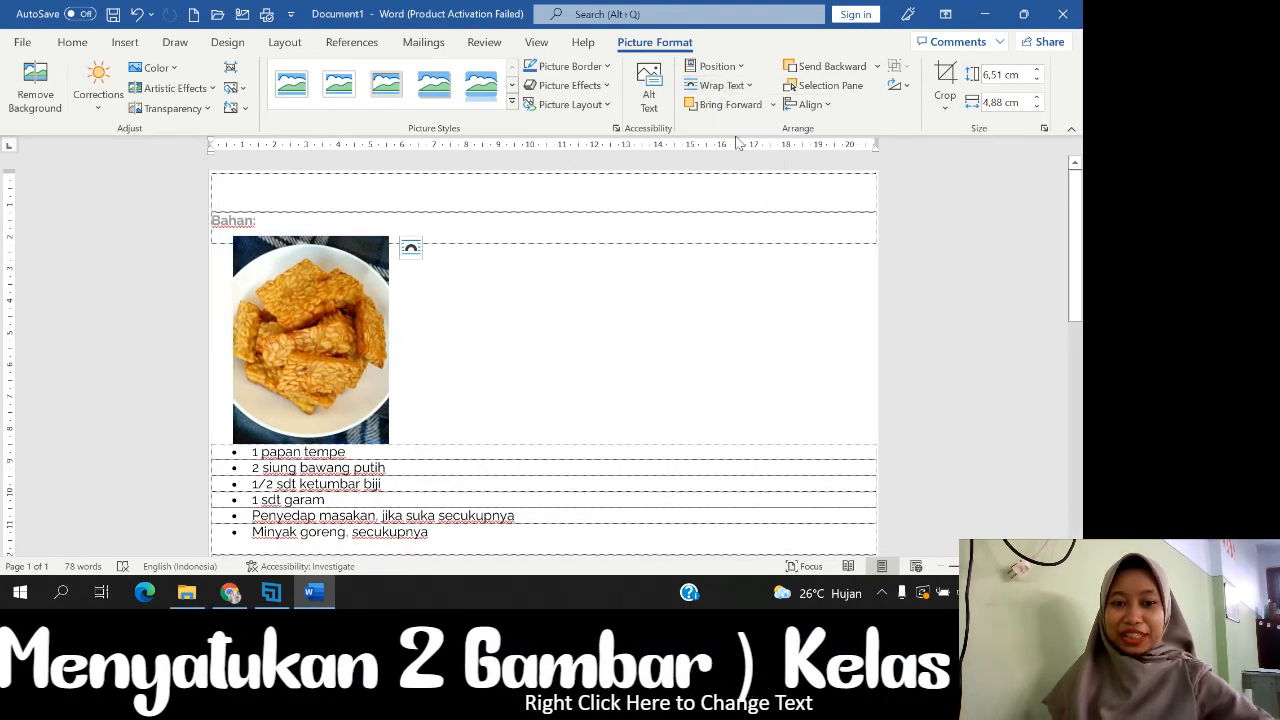
left_click_drag(313, 377, 479, 332)
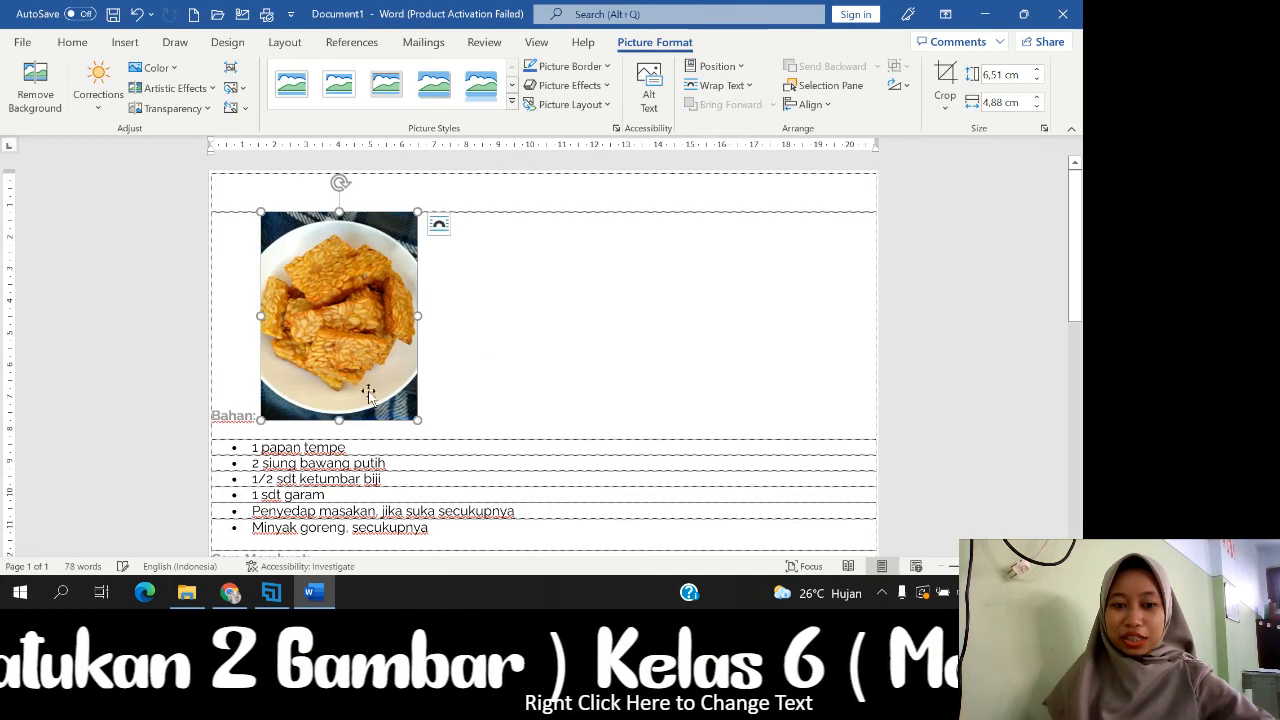
left_click_drag(367, 391, 443, 448)
Apply Top and Bottom wrapping and place the picture between the "2 siung bawang putih" and "1/2 sdt ketumbar biji" bullets
left_click(745, 88)
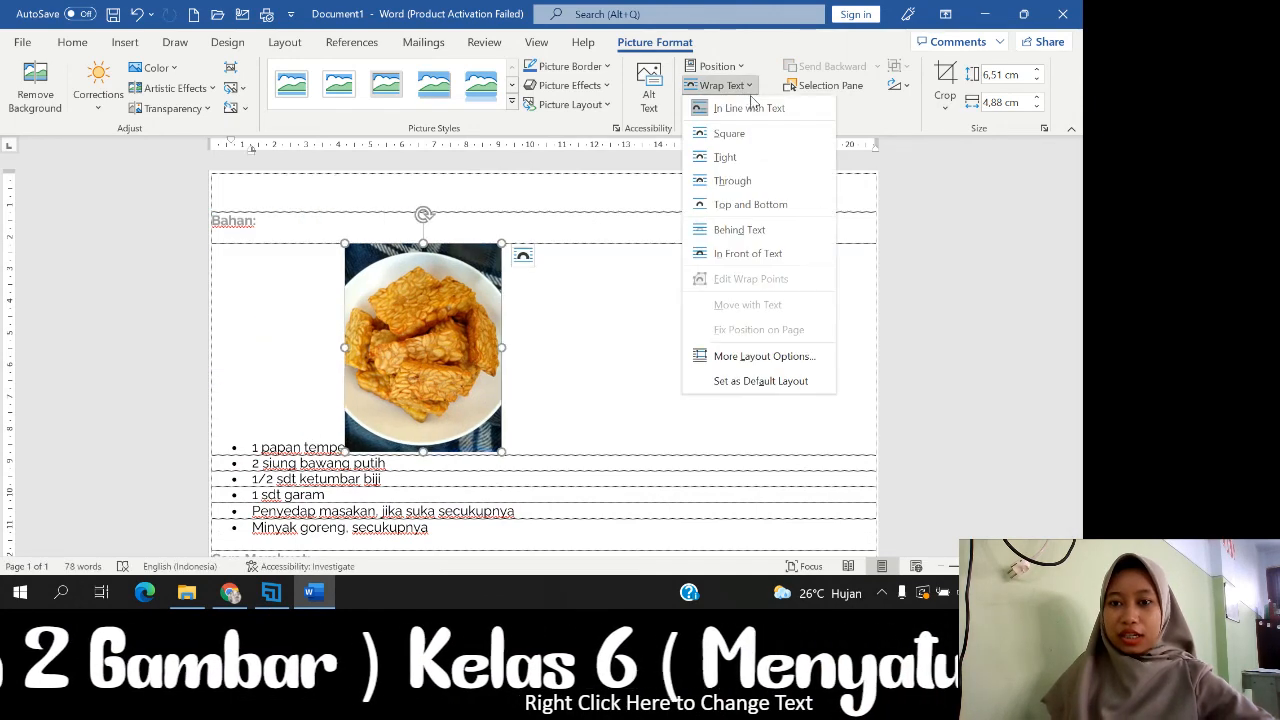
left_click(738, 204)
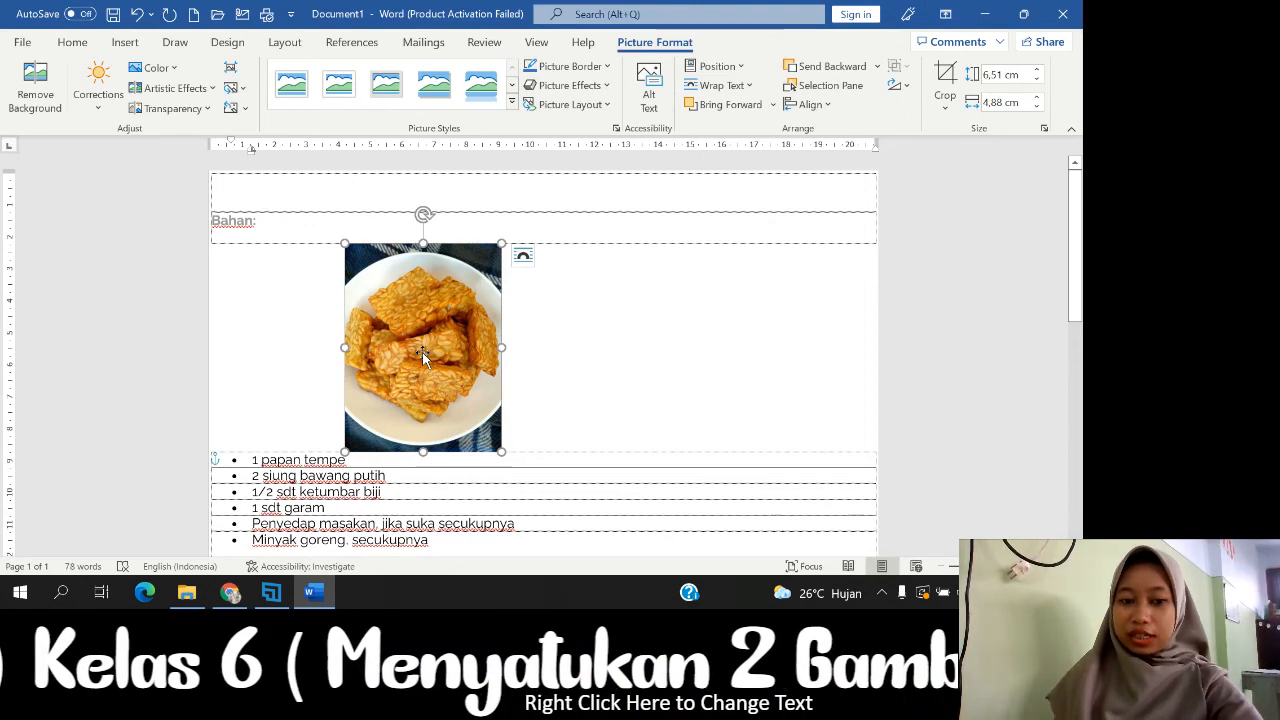
left_click_drag(422, 352, 318, 354)
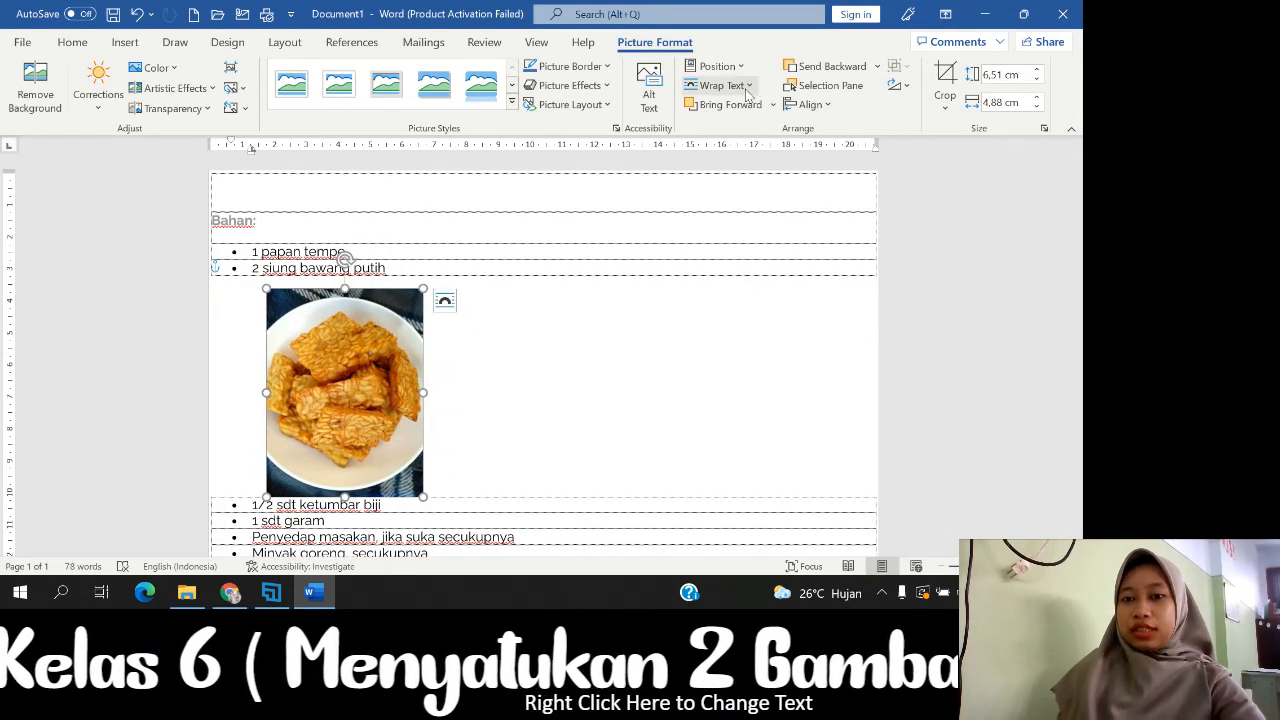
Place the picture Behind Text starting at the "Bahan:" heading and enlarge it across most of the recipe's width
left_click(749, 86)
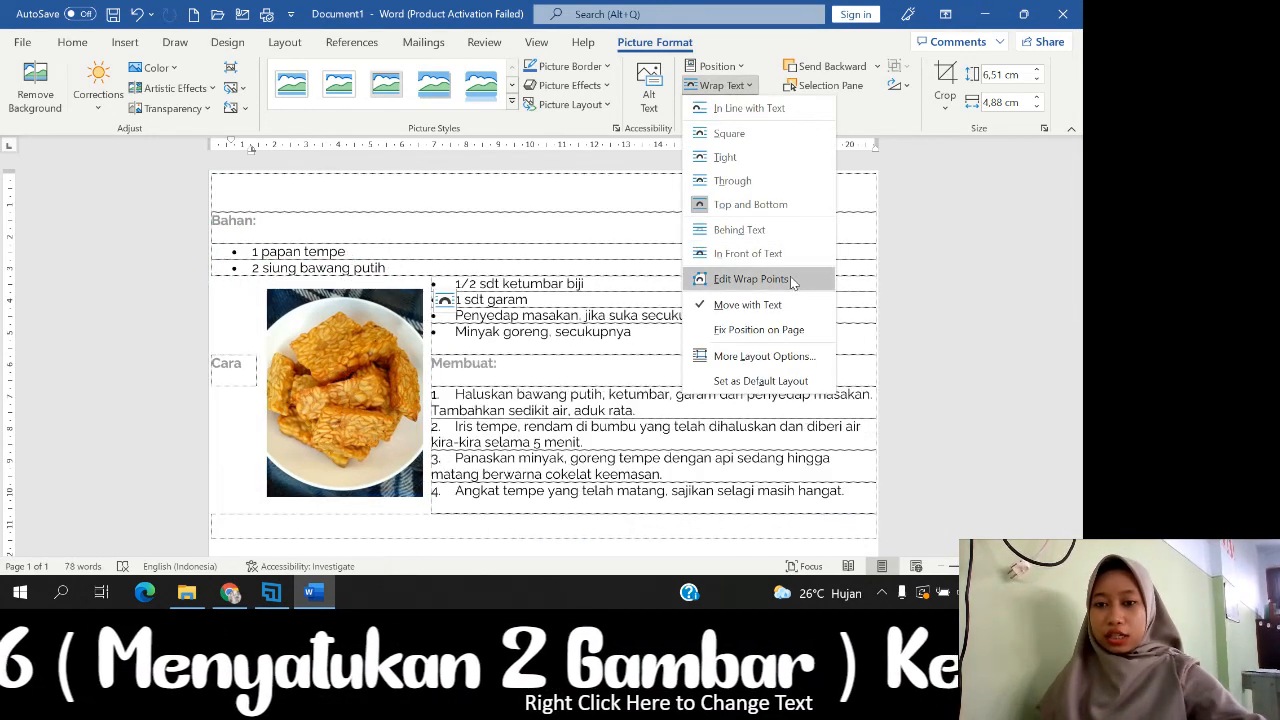
left_click(787, 229)
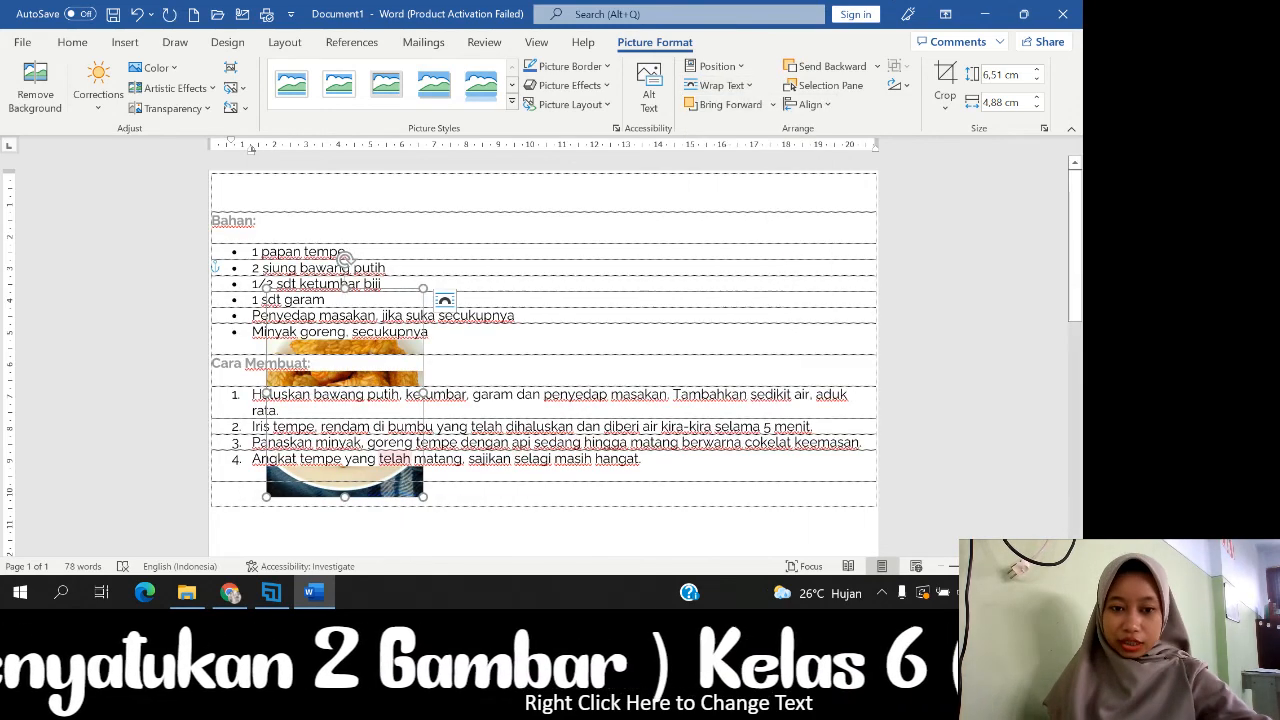
left_click_drag(410, 385, 370, 305)
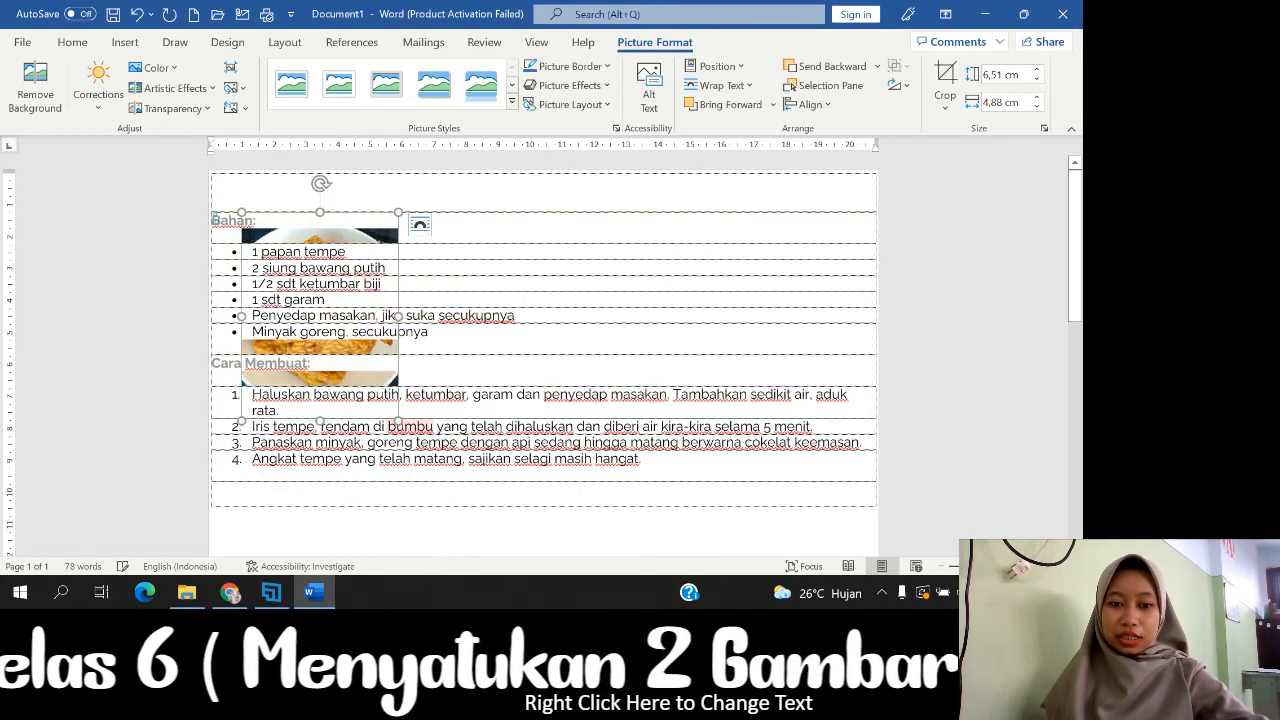
left_click_drag(398, 420, 710, 524)
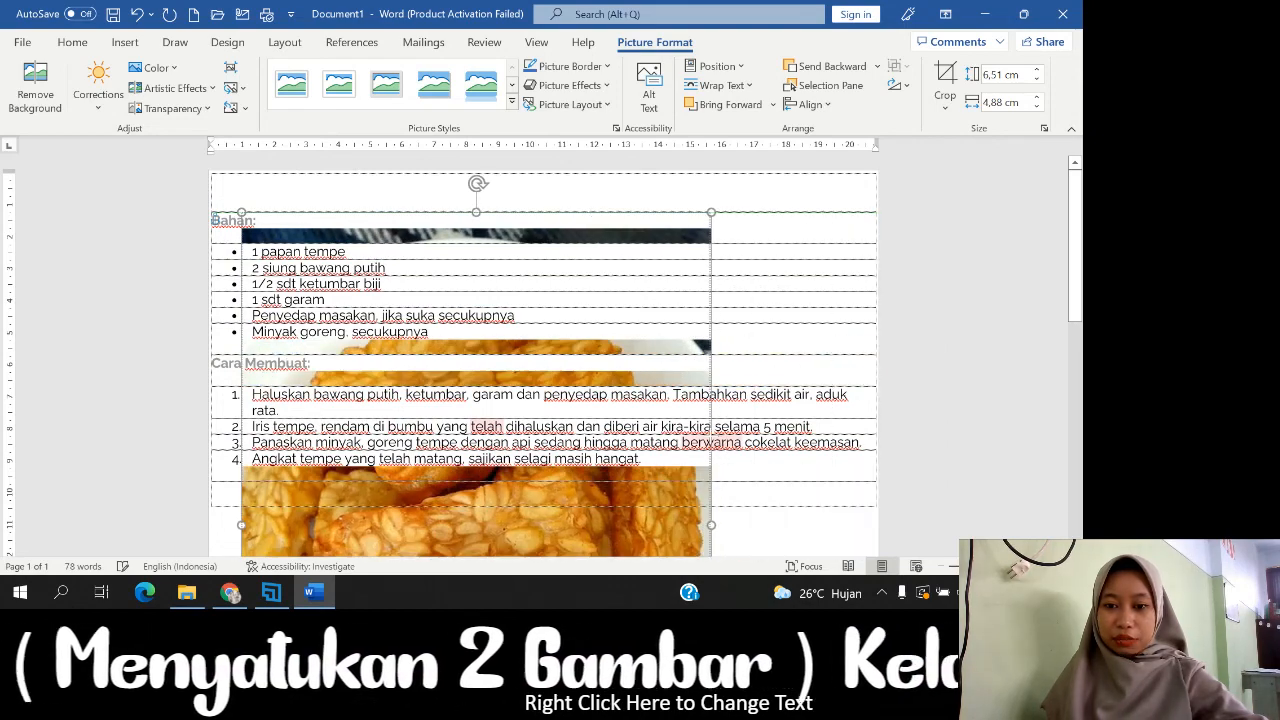
Move the picture to the upper-left corner of the page and shrink it to 9,42 cm high by 7,06 cm wide
left_click_drag(687, 350, 655, 301)
scroll(655, 301, "down", 1)
scroll(643, 494, "down", 8)
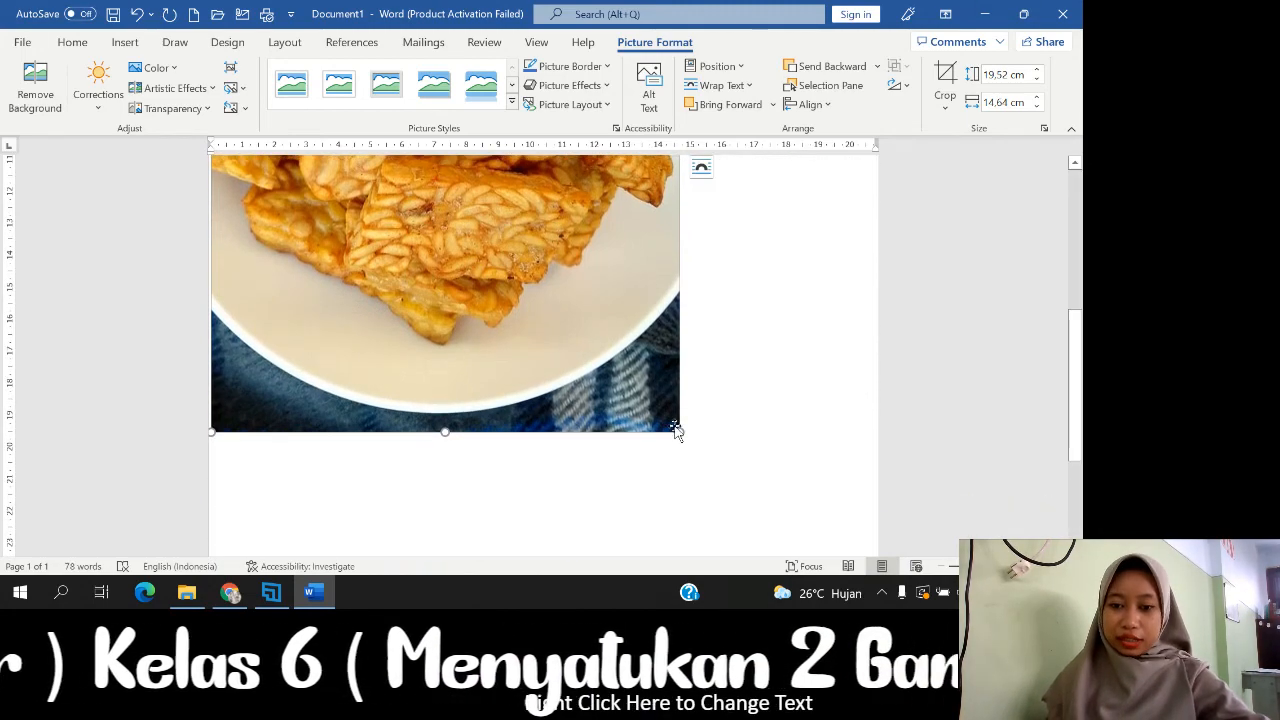
left_click_drag(680, 432, 437, 251)
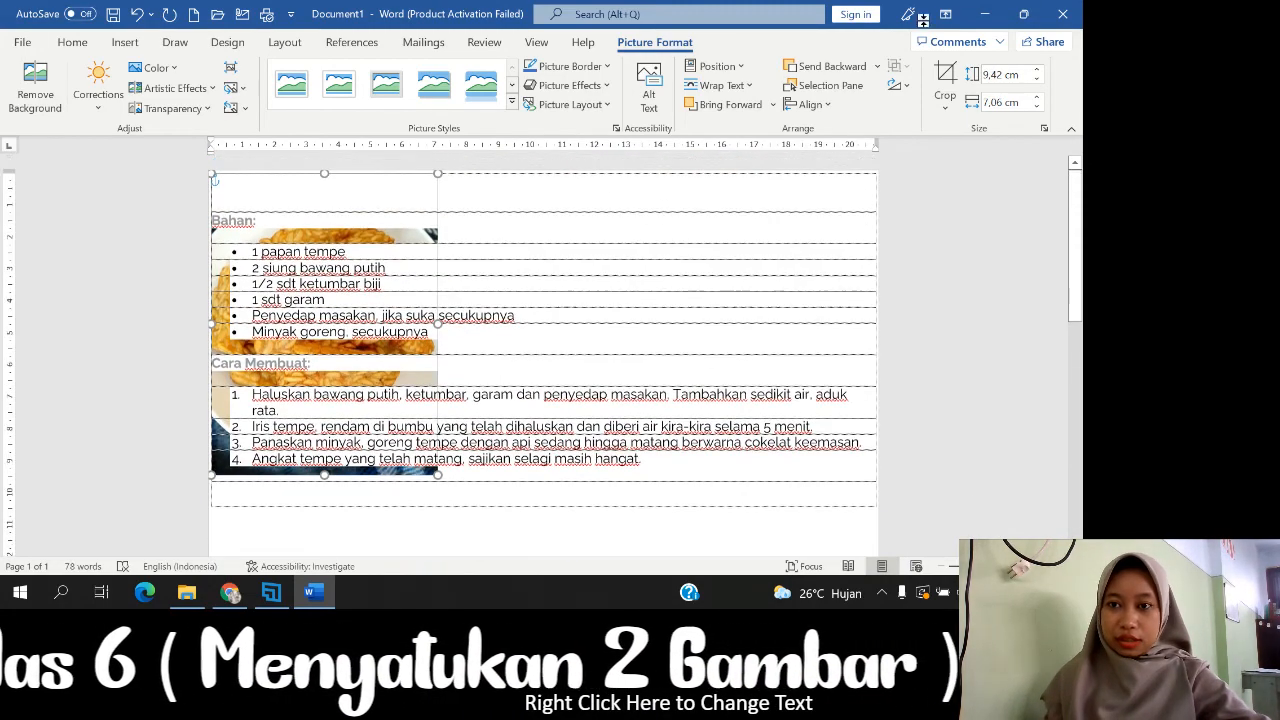
Set the picture's wrapping to In Front of Text and move it to the middle of the recipe, level with the "Bahan:" heading
left_click(725, 85)
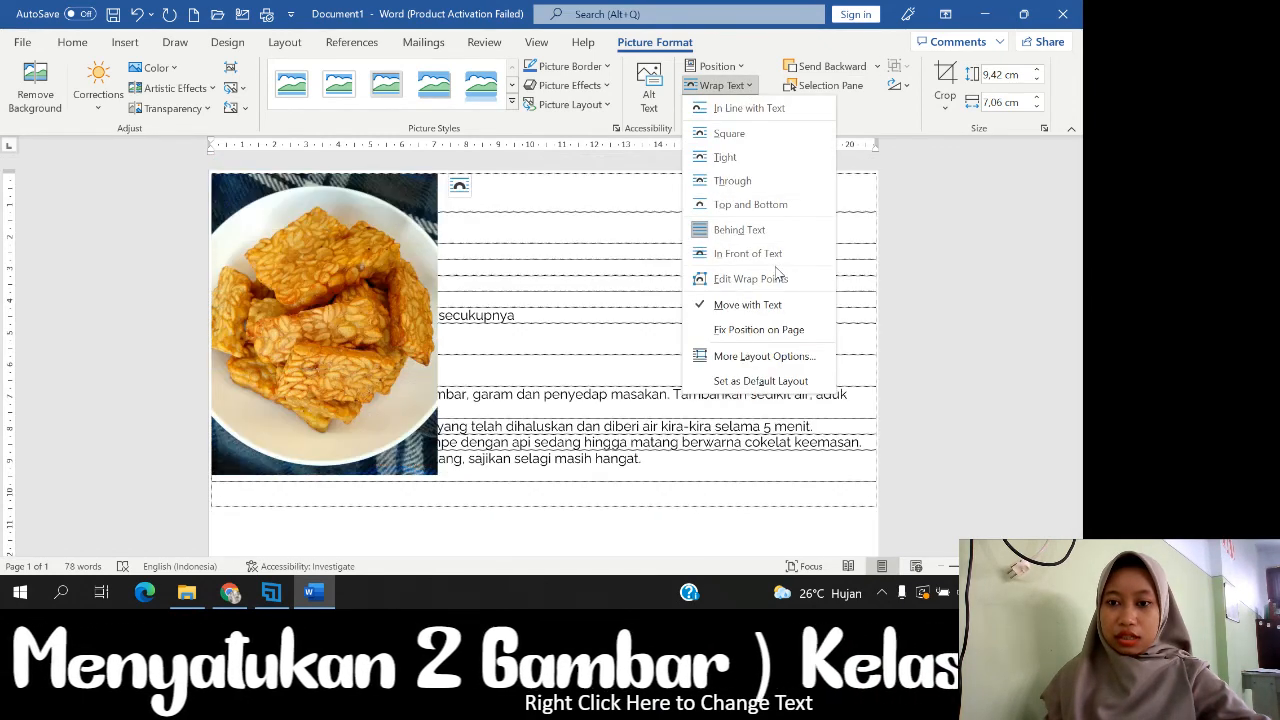
left_click(785, 262)
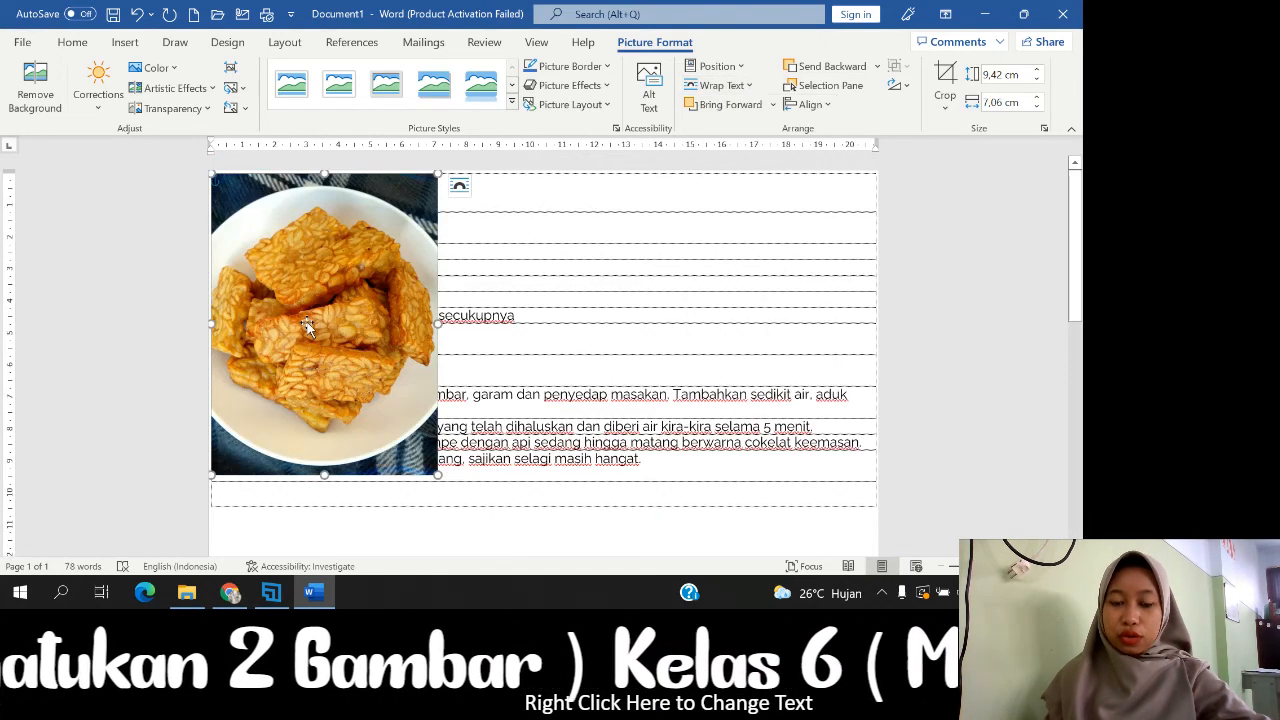
left_click_drag(360, 337, 508, 362)
left_click(98, 88)
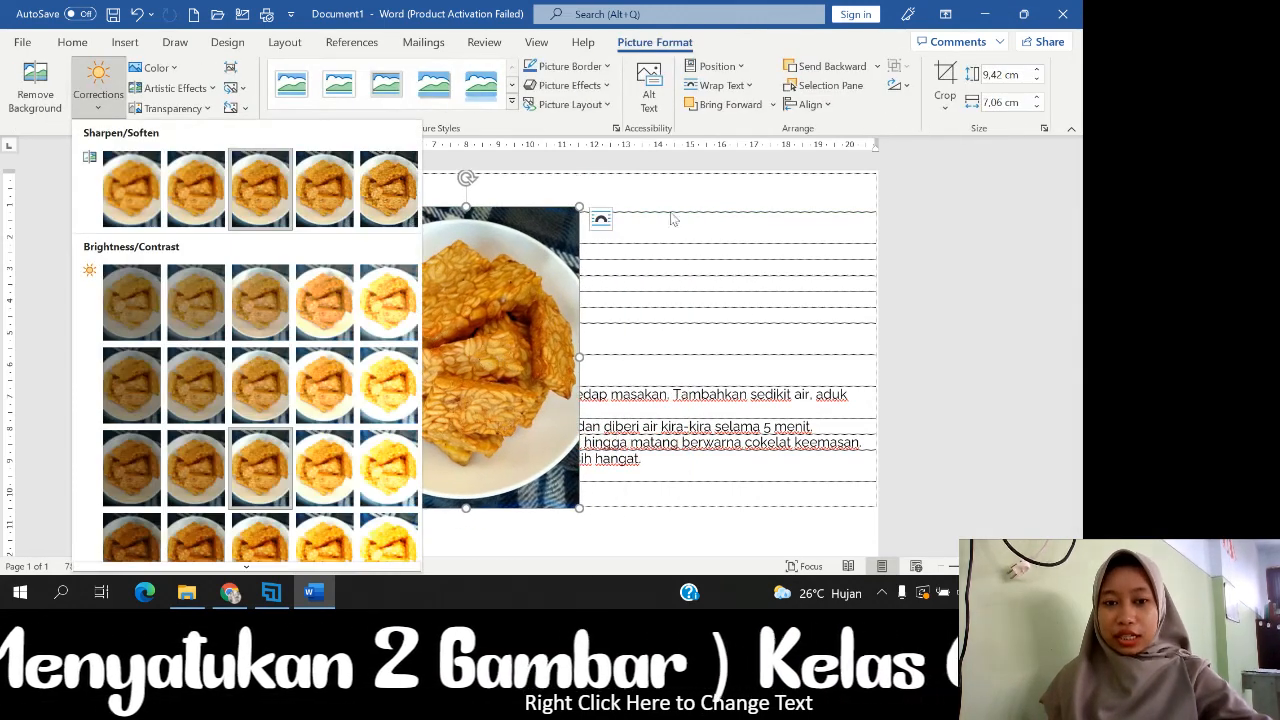
key("Escape")
left_click_drag(512, 402, 588, 401)
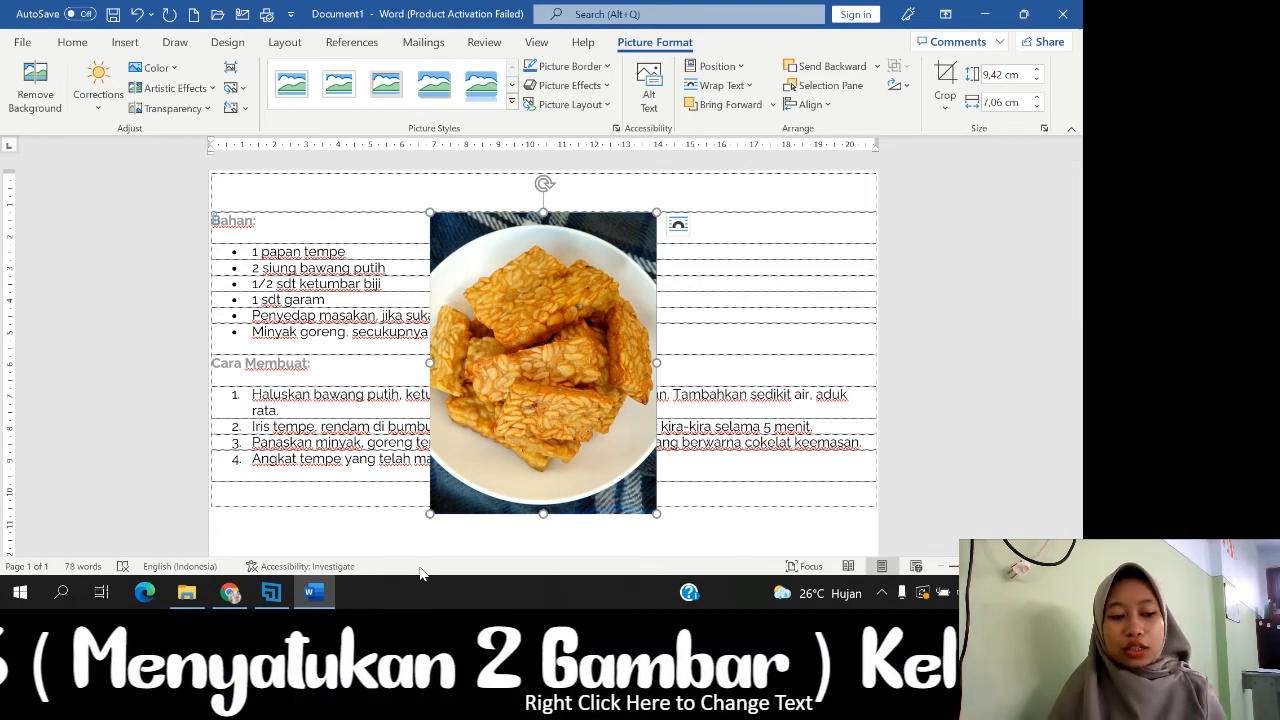
Reapply In Front of Text wrapping and move the picture left over the ingredient bullets, slightly above the "Bahan:" heading
left_click(718, 85)
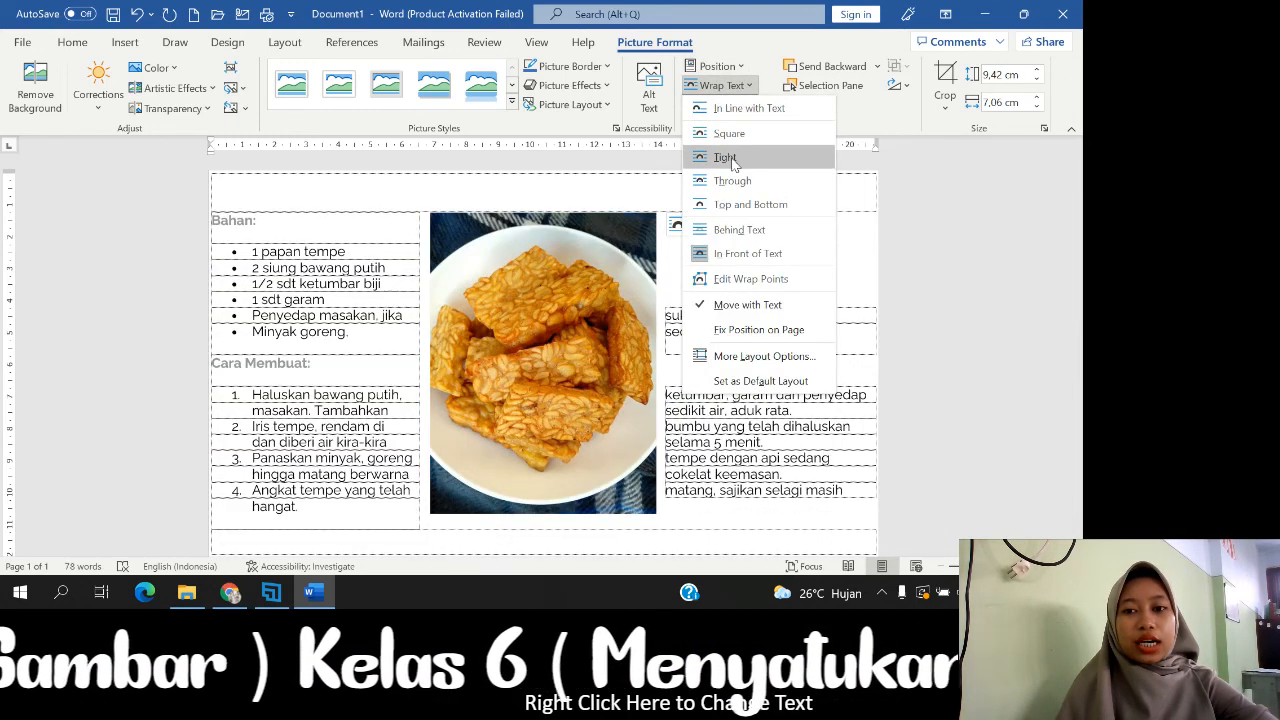
left_click(741, 253)
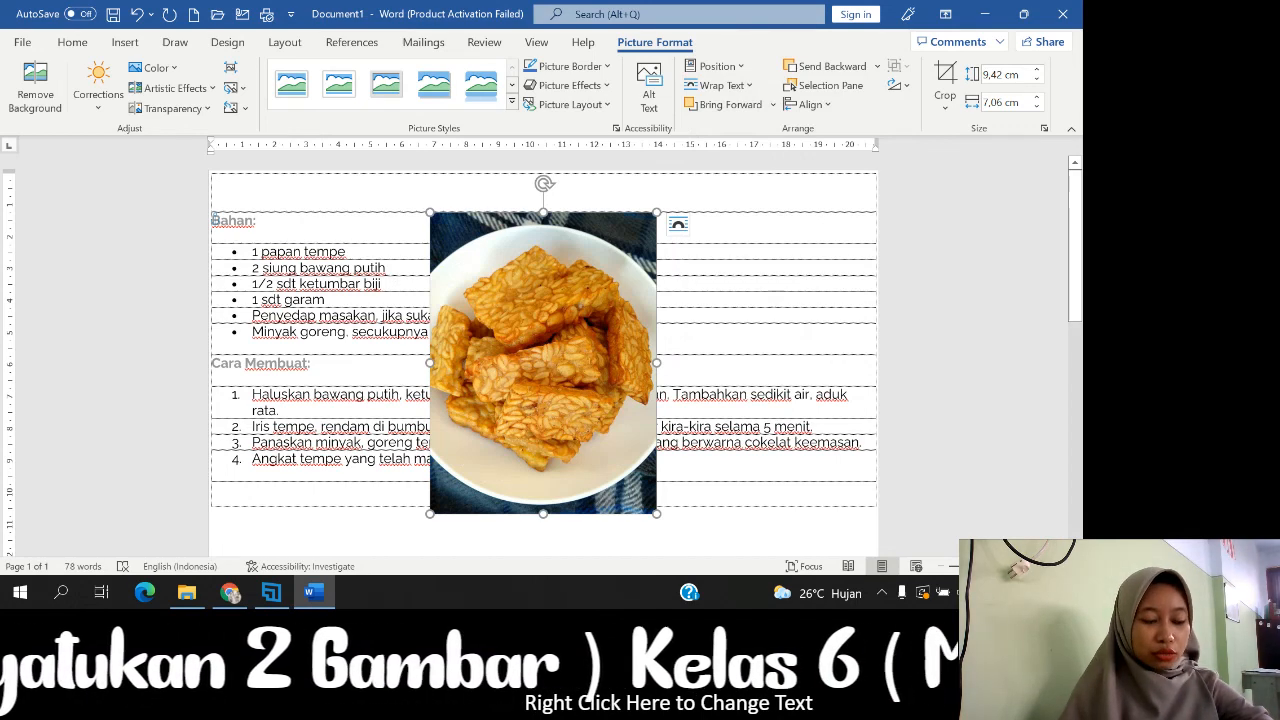
left_click_drag(552, 362, 469, 346)
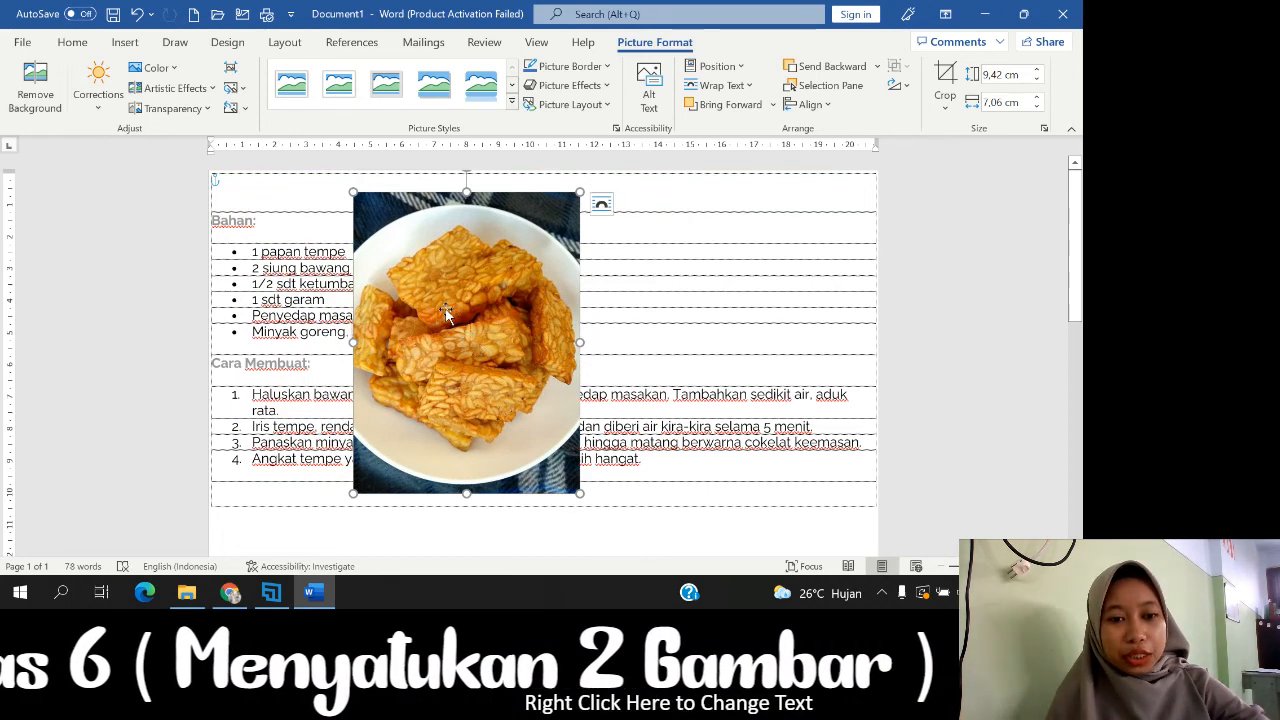
left_click_drag(456, 304, 411, 295)
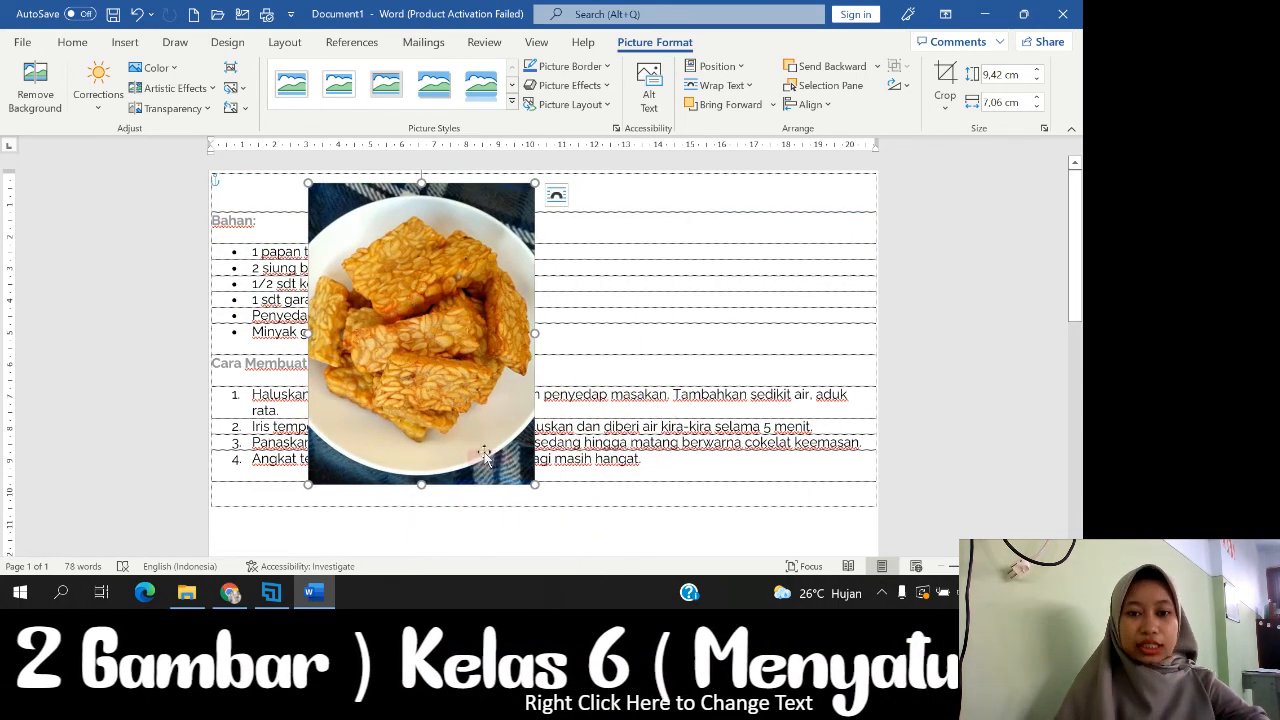
Insert a break after the recipe's last line to start a second, empty page
scroll(484, 456, "down", 3)
scroll(484, 456, "up", 2)
scroll(484, 456, "down", 4)
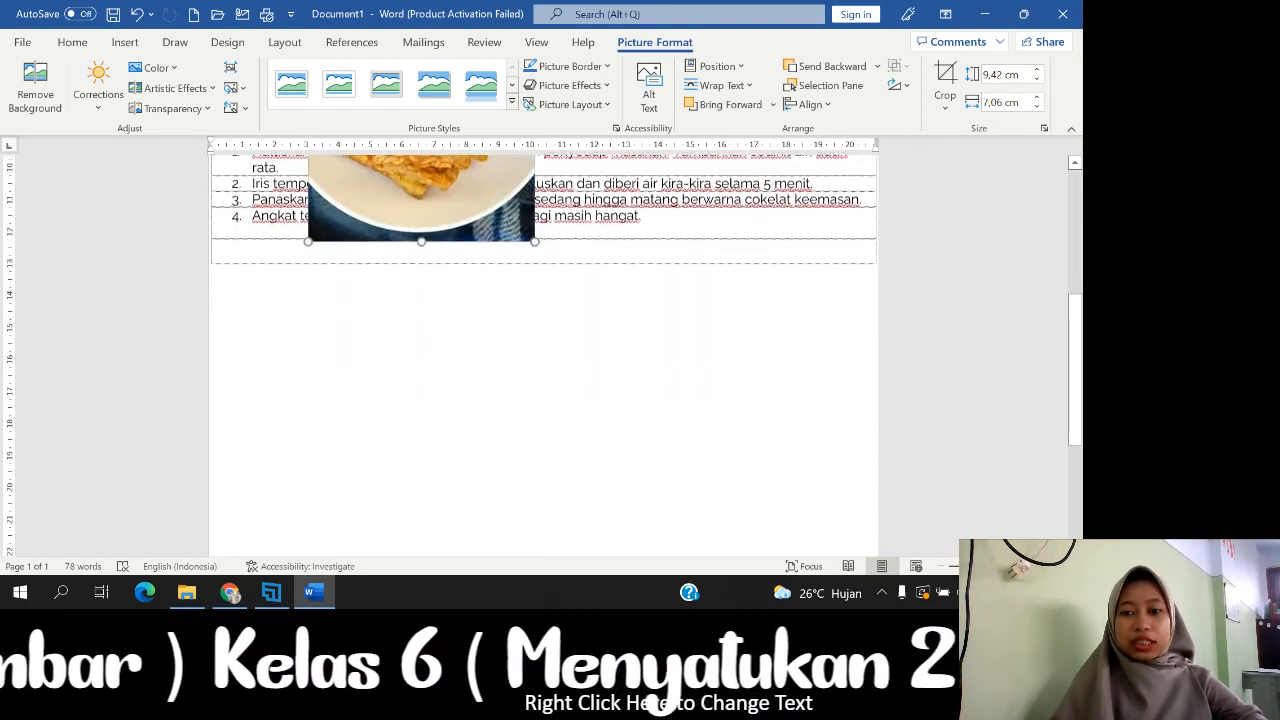
scroll(544, 350, "down", 3)
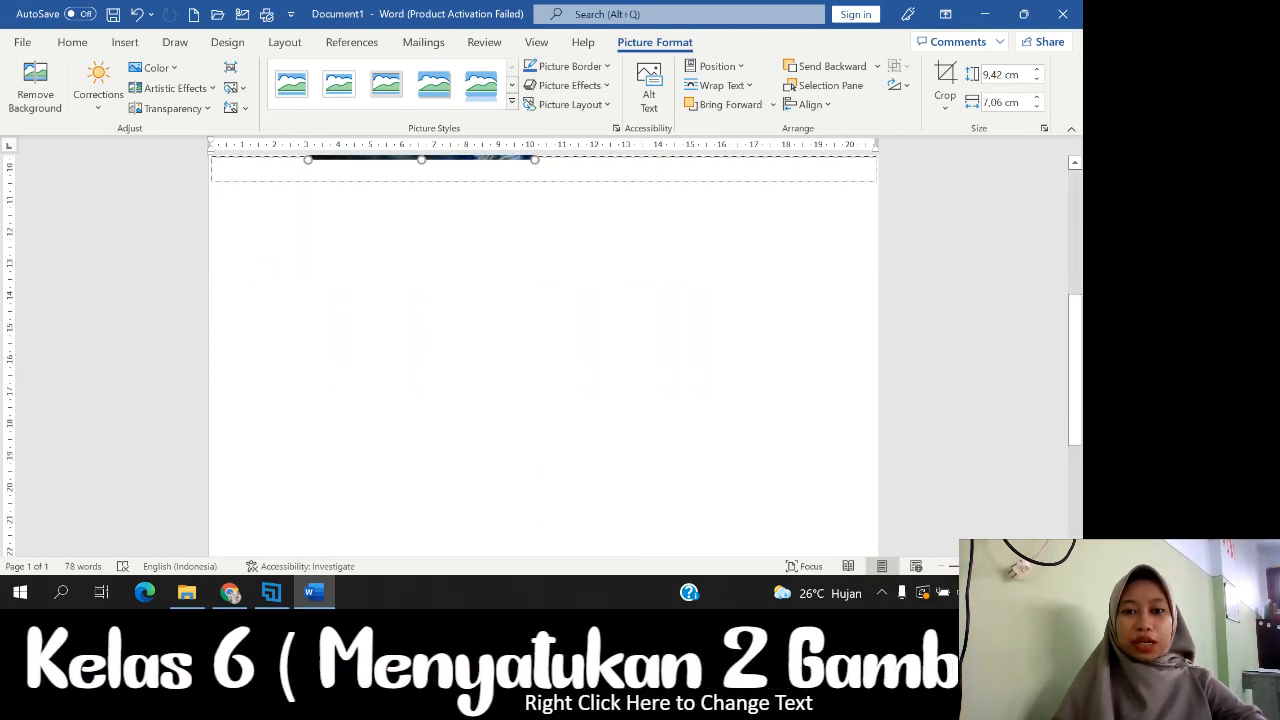
scroll(484, 456, "up", 2)
left_click(484, 440)
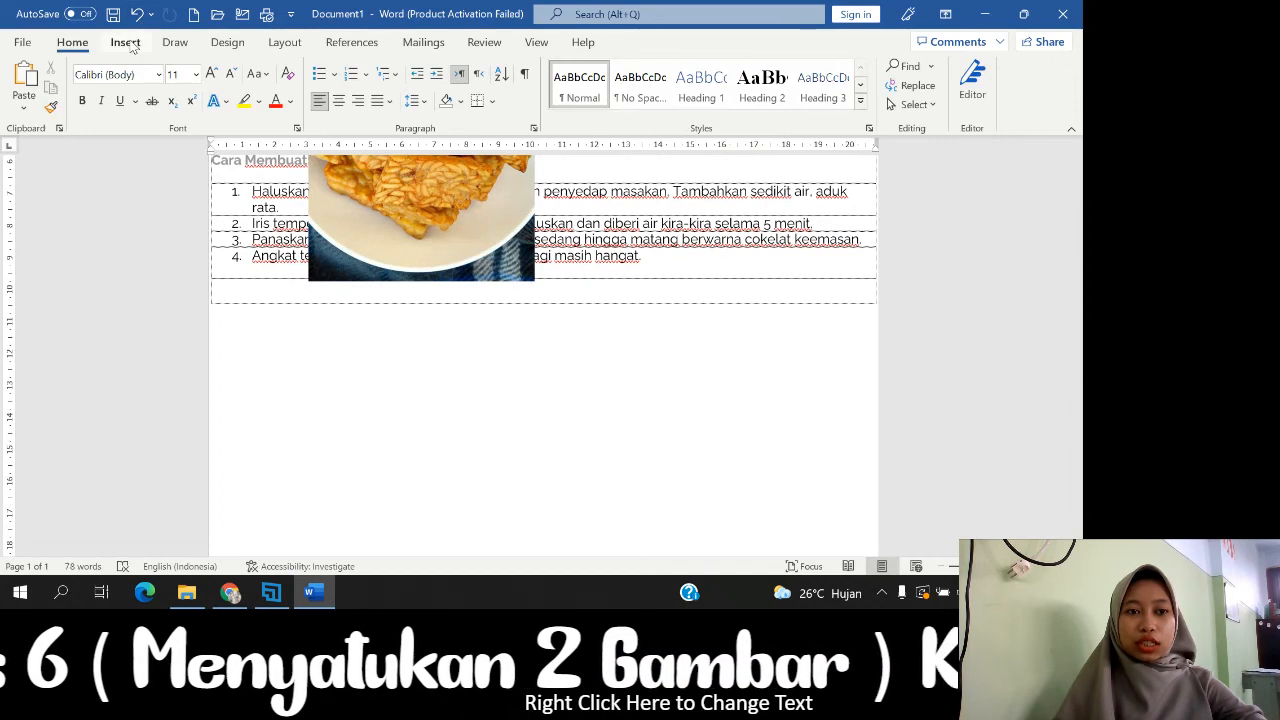
left_click(284, 42)
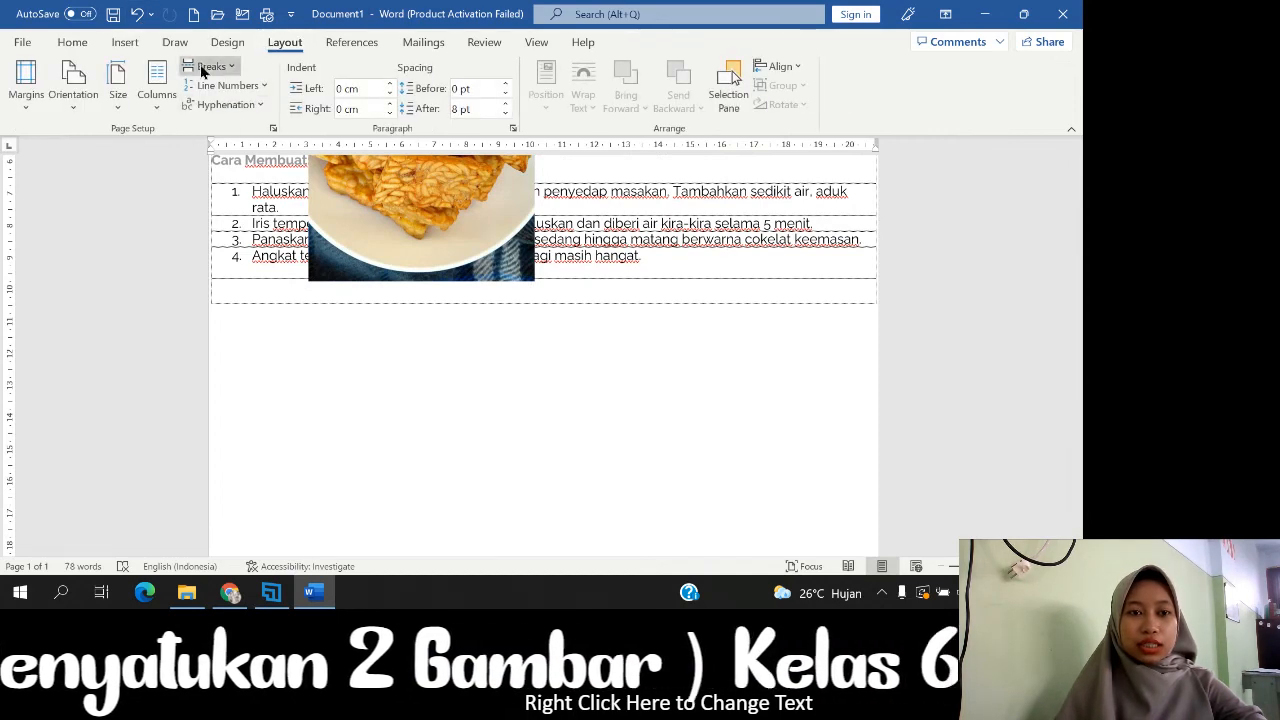
left_click(200, 66)
left_click(221, 152)
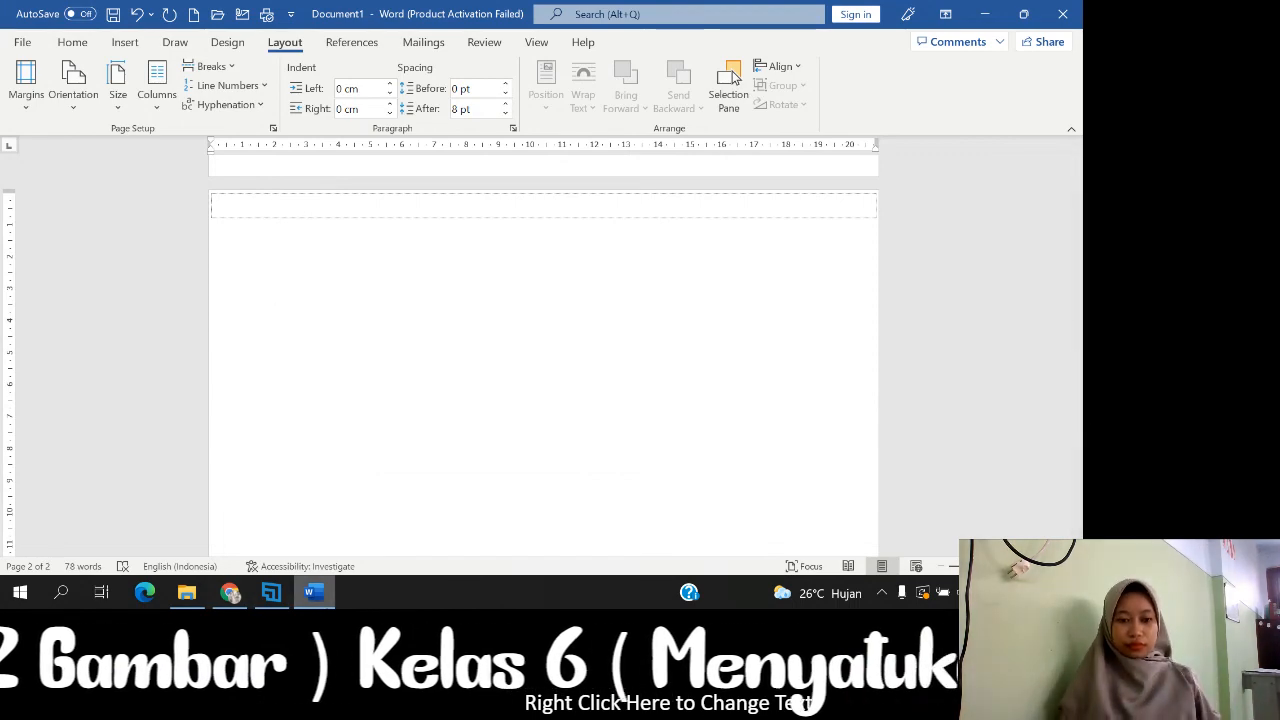
Create a blank document and enter the title "Menyatukan 2 Gambar" at font size 20
left_click(22, 42)
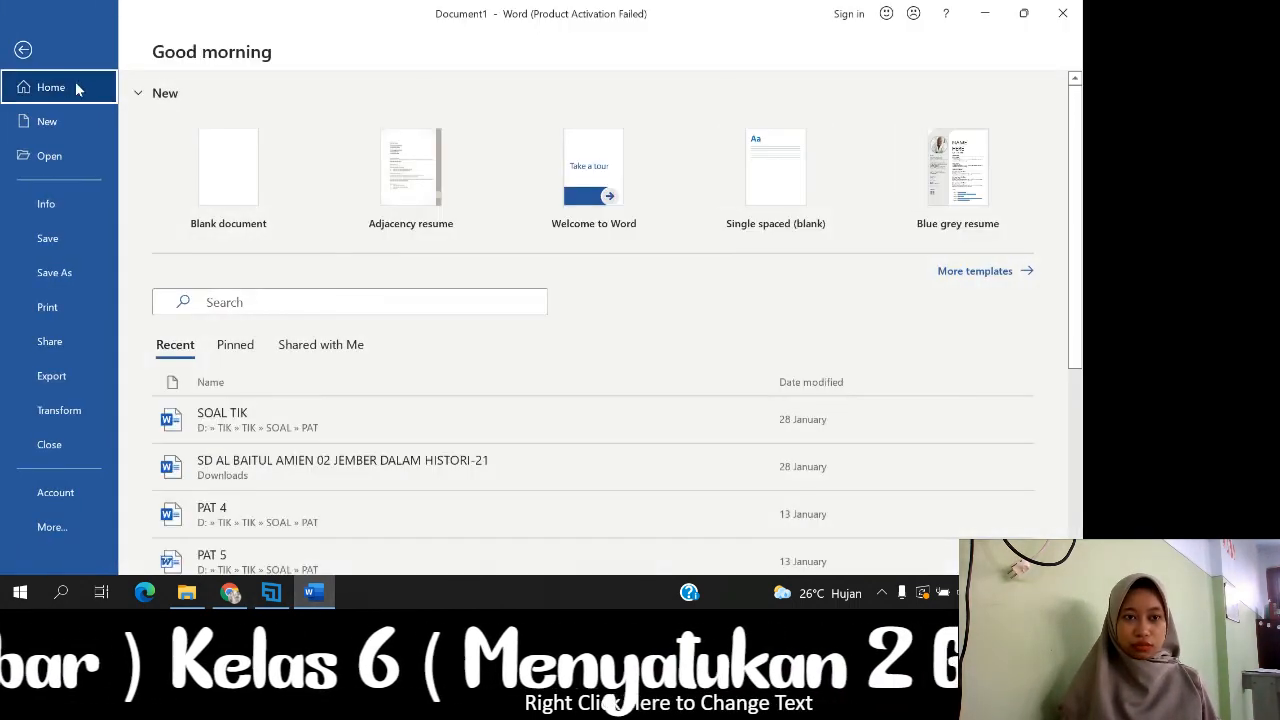
left_click(268, 176)
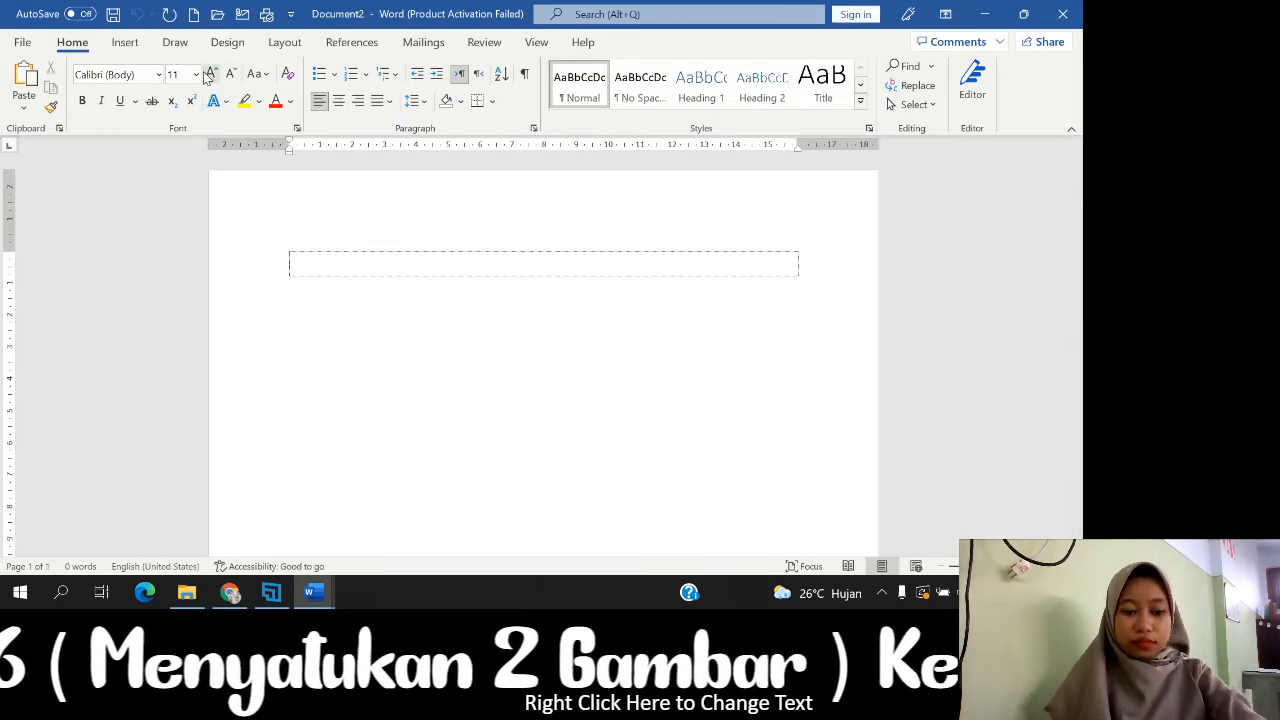
key("ctrl+s")
key("Escape")
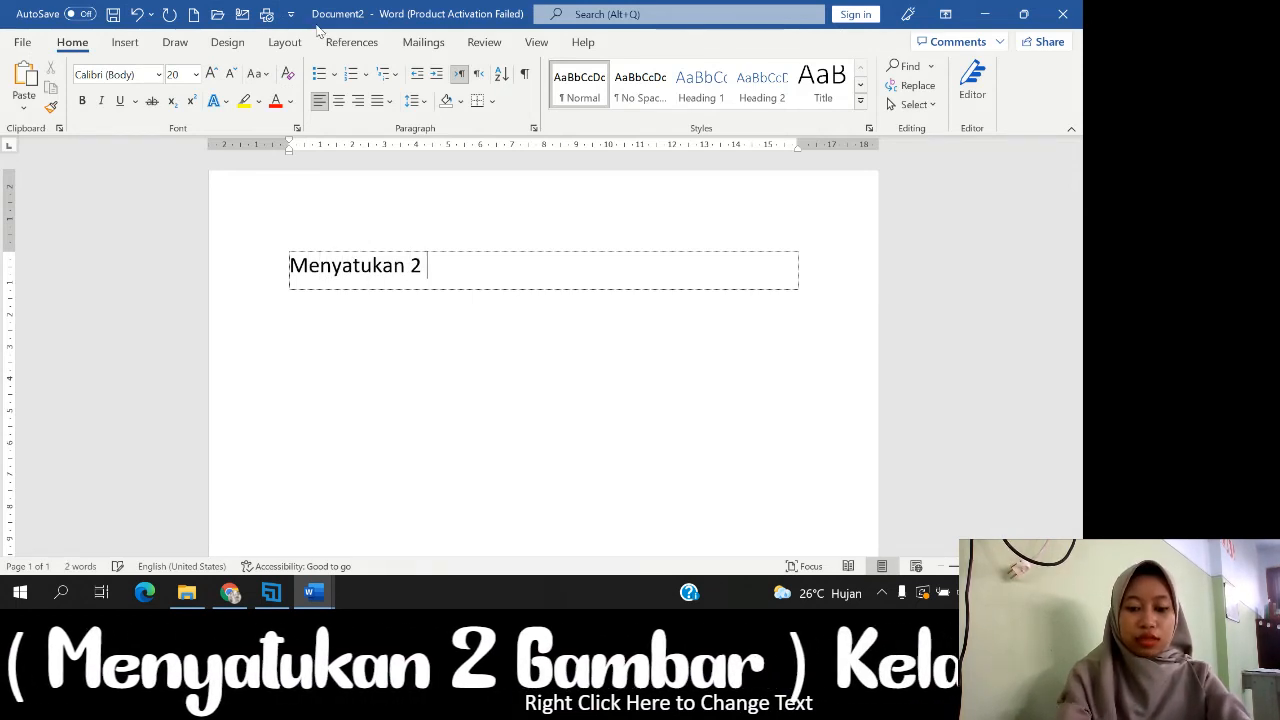
type("Gamb")
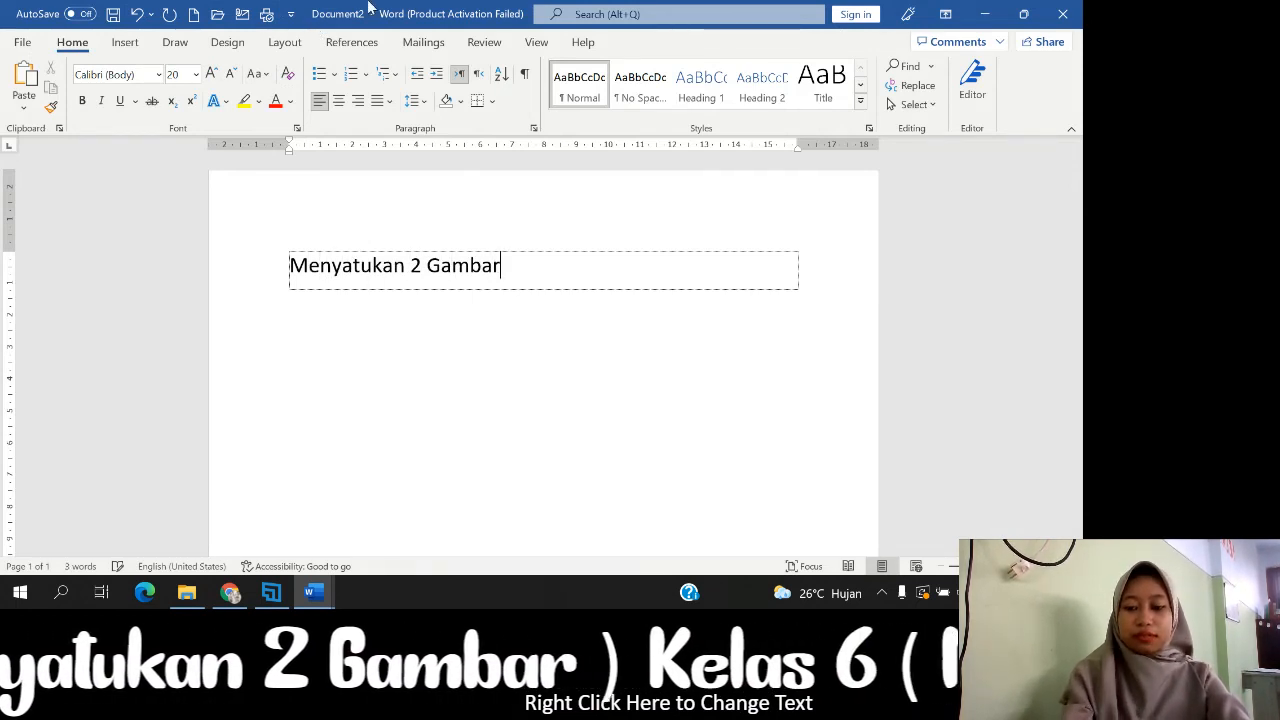
type("ar")
key("Return")
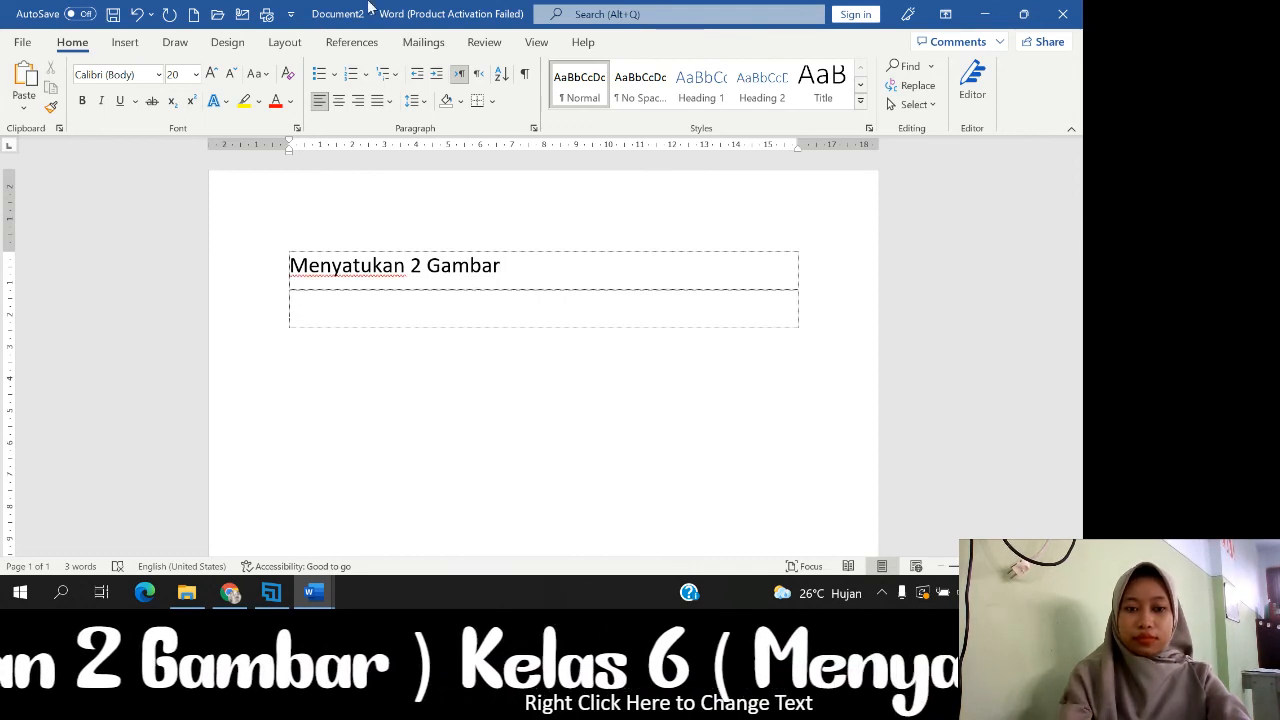
Leave a blank line under the title and write "Gambar pertama kali dikenal oleh MS"
key("Return")
key("BackSpace")
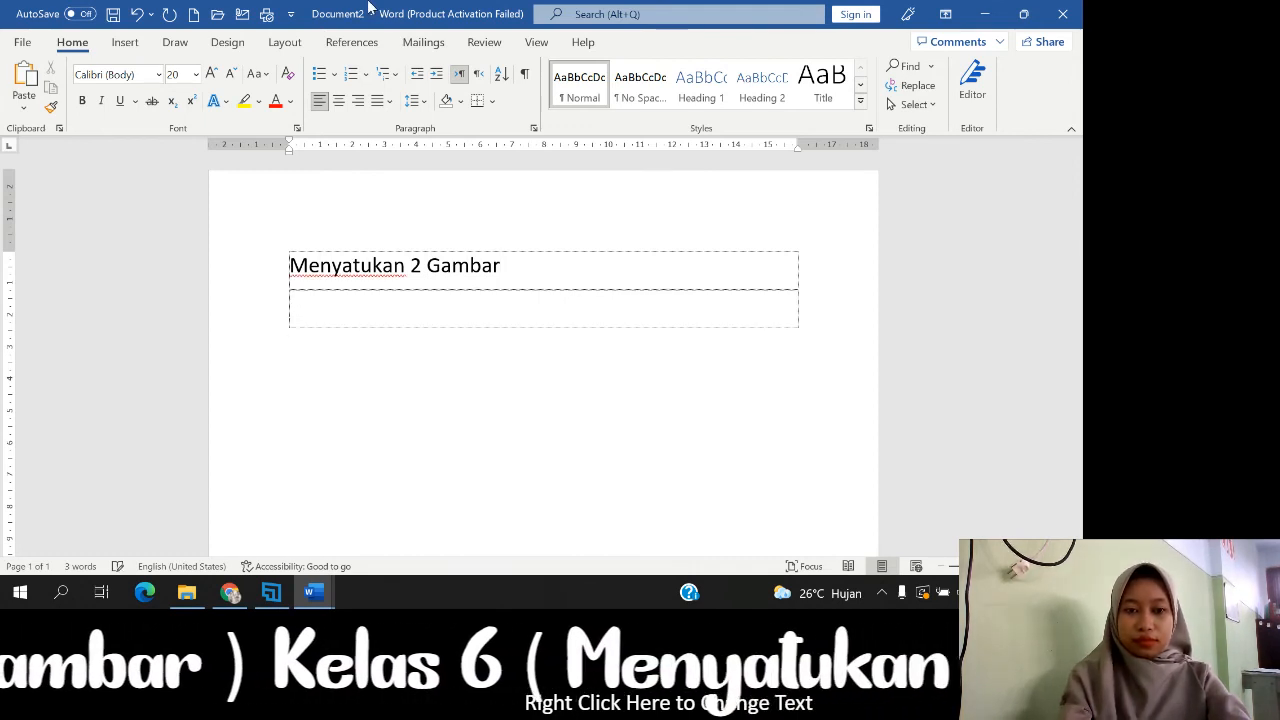
key("Return")
type("g")
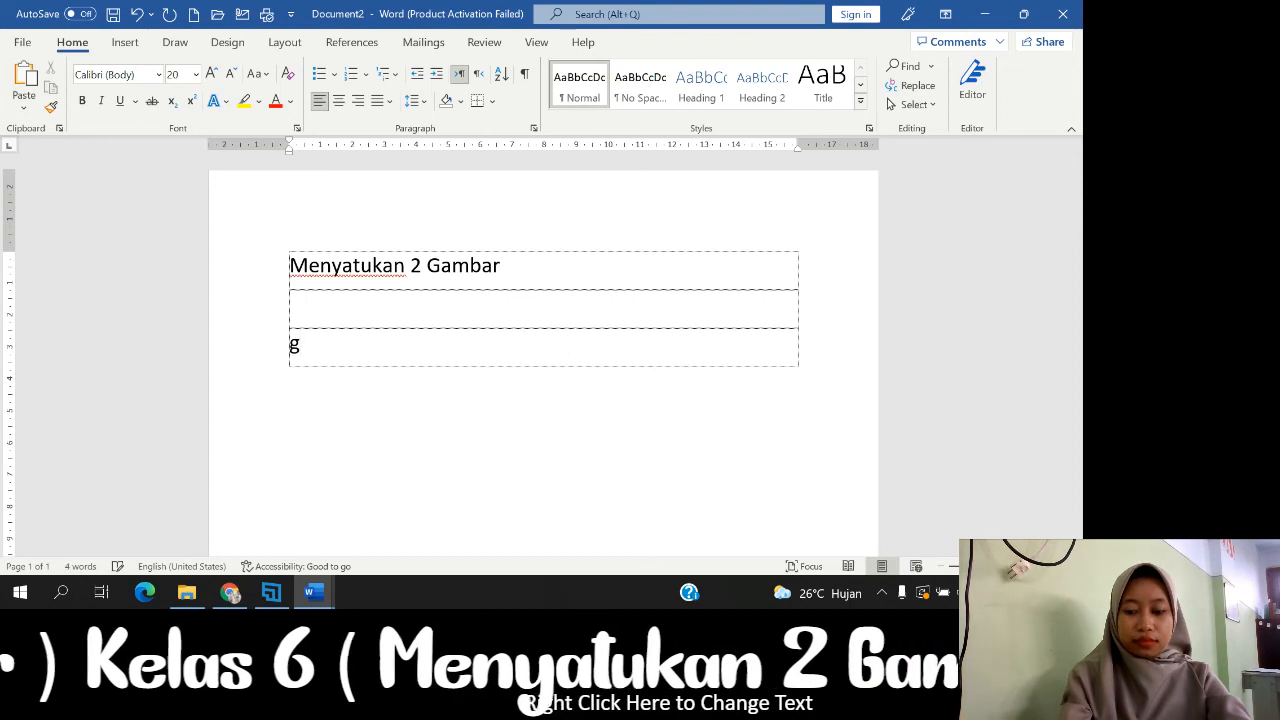
key("BackSpace")
type("Gambar ")
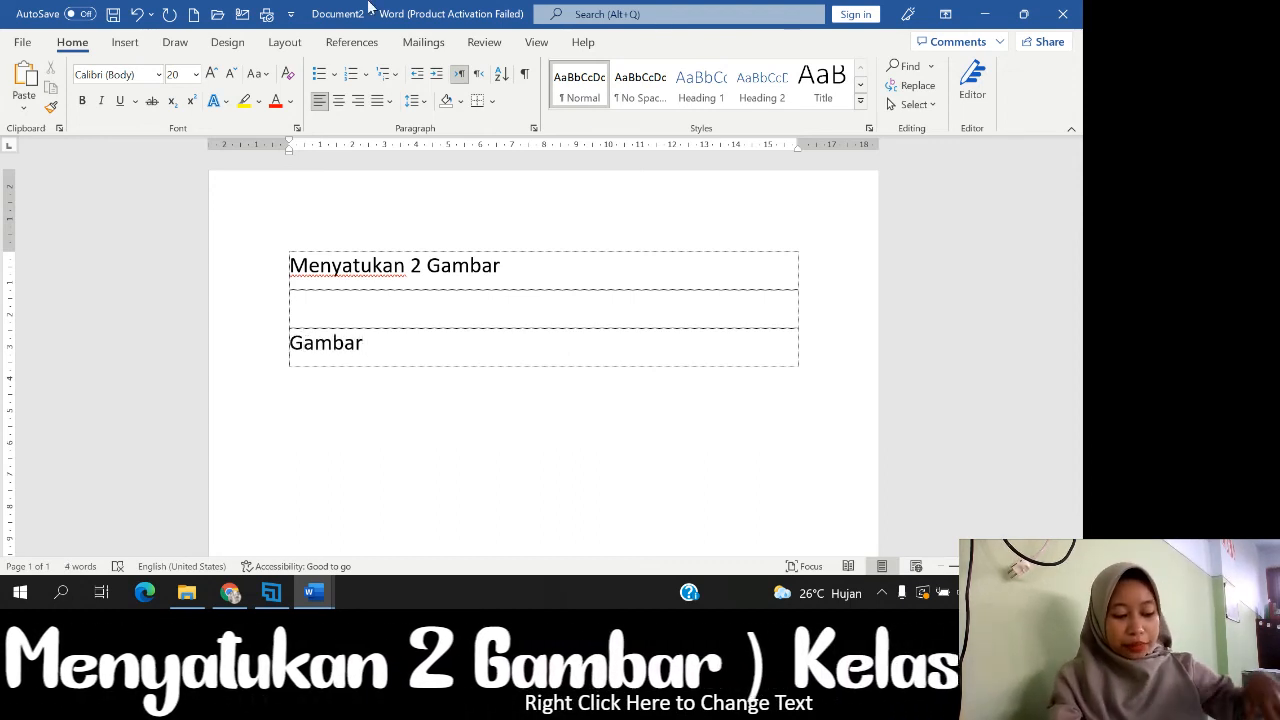
type("perta")
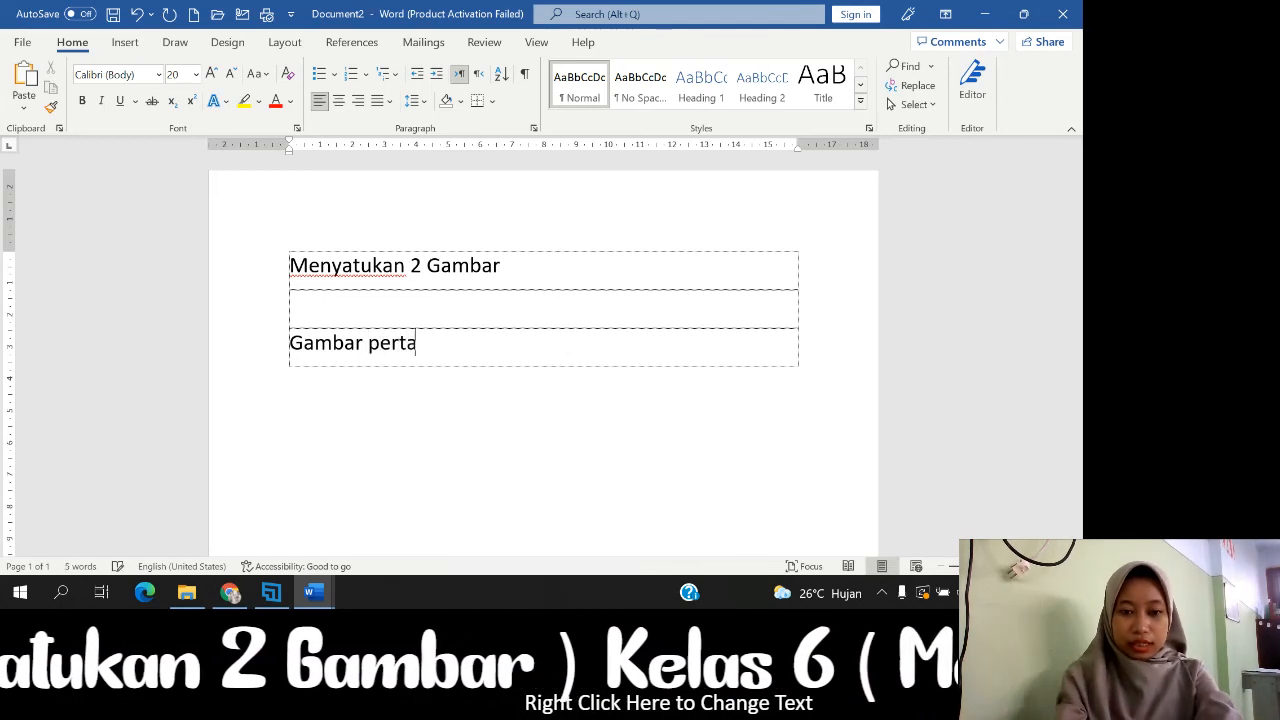
type("m")
type("a kal")
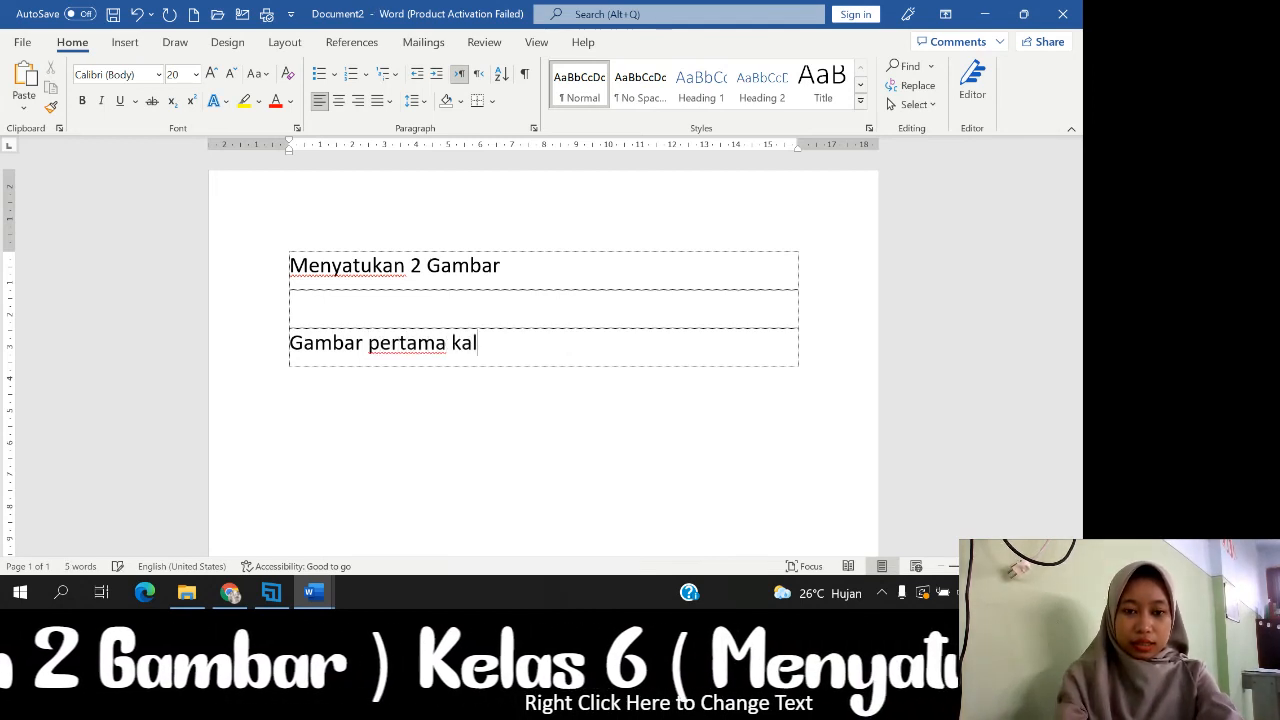
type("i dikenal ")
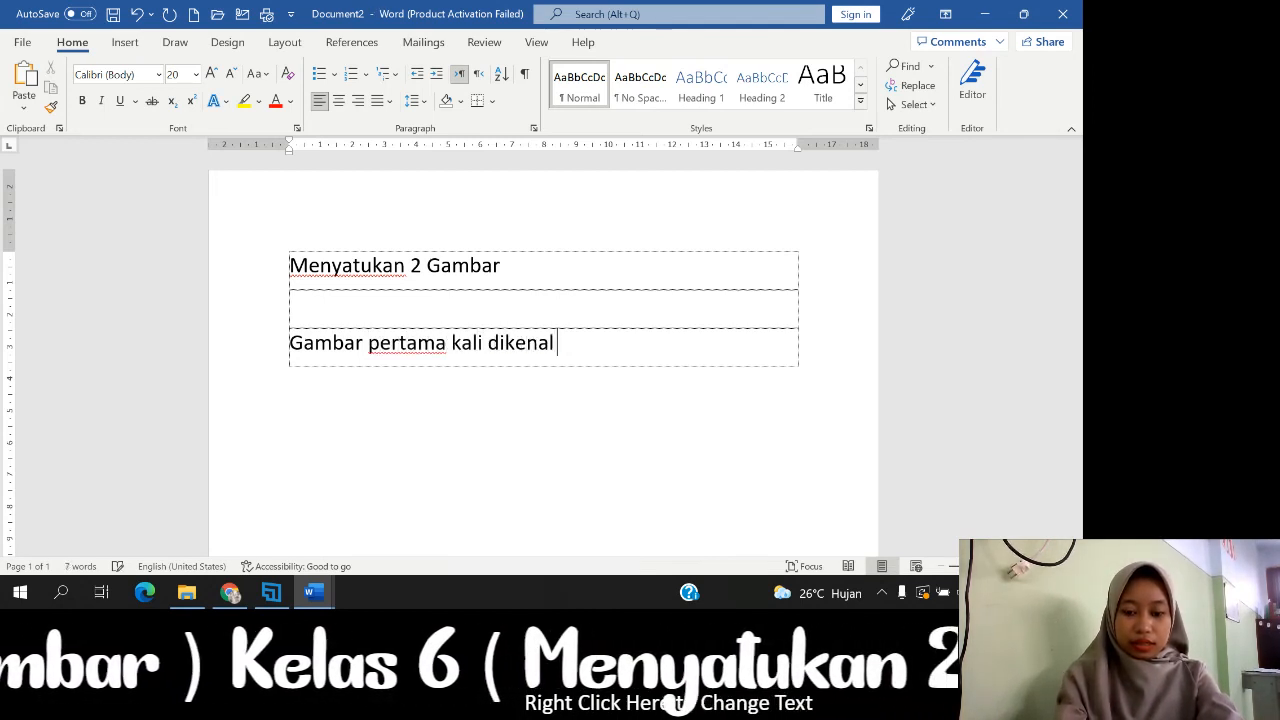
type("oleh MS")
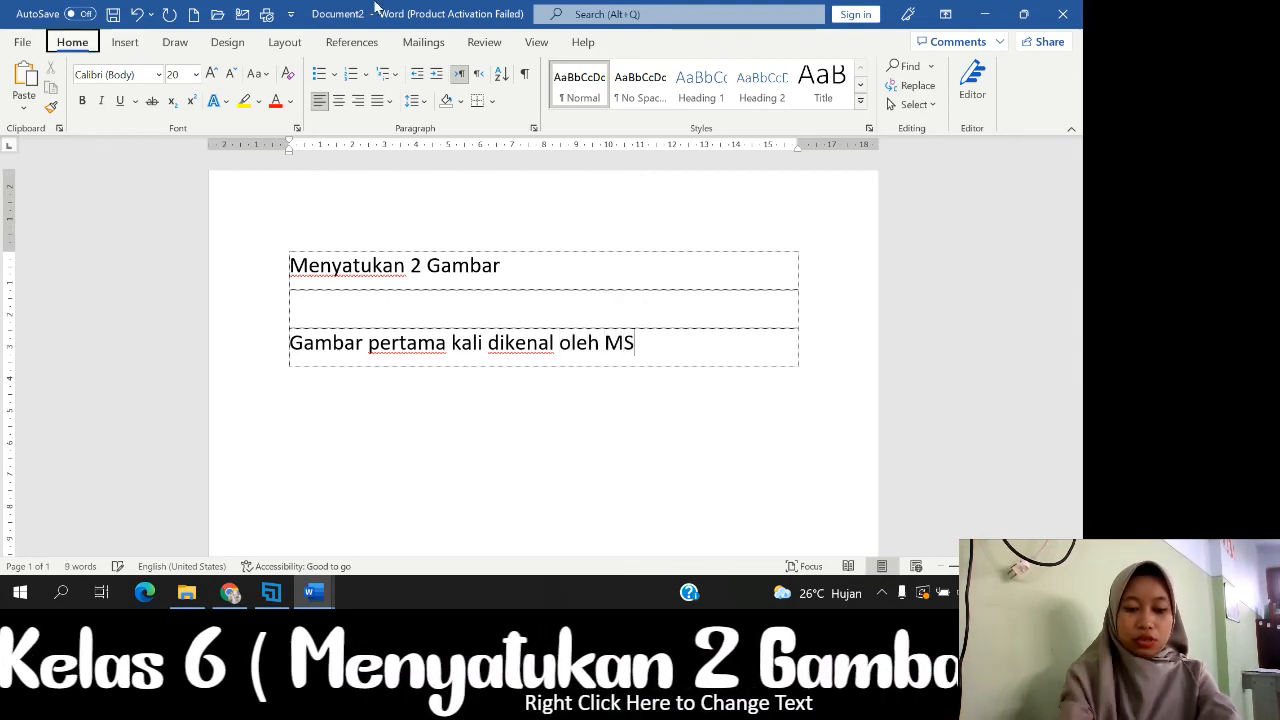
Switch to Focus view and close the "Menyatukan 2 Gambar" document without saving it
key("alt+w")
key("o")
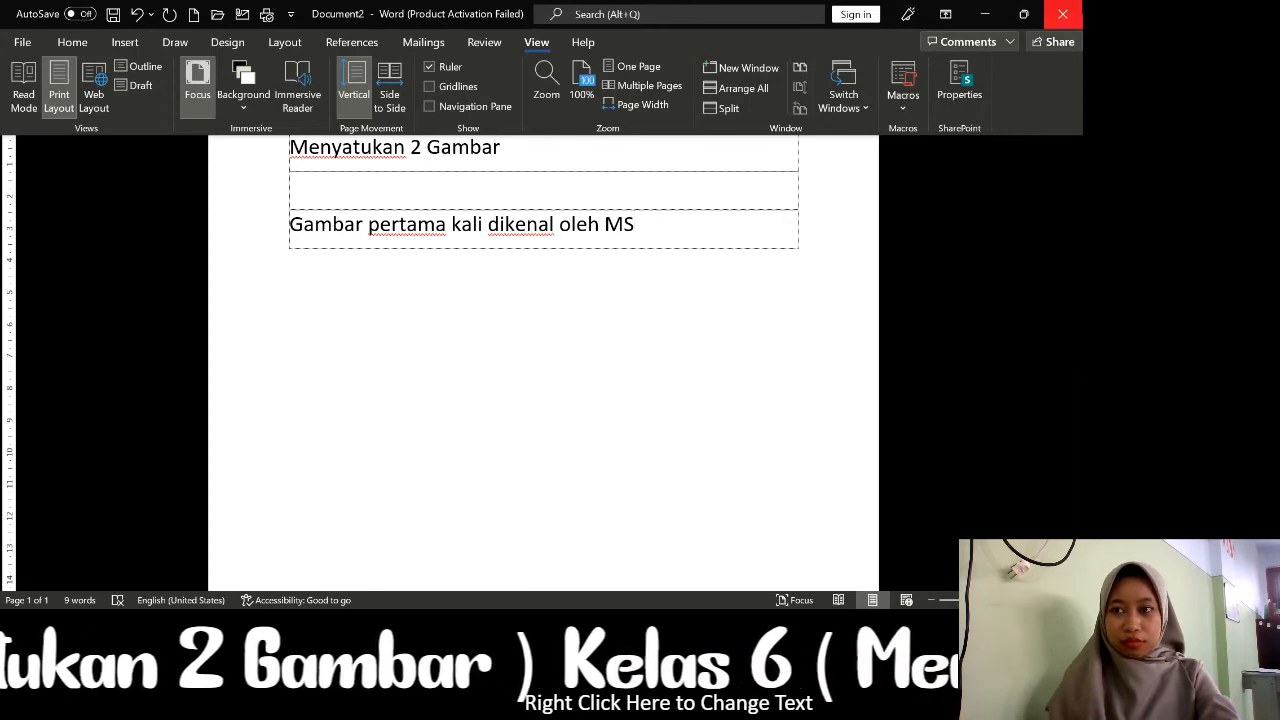
left_click(1062, 14)
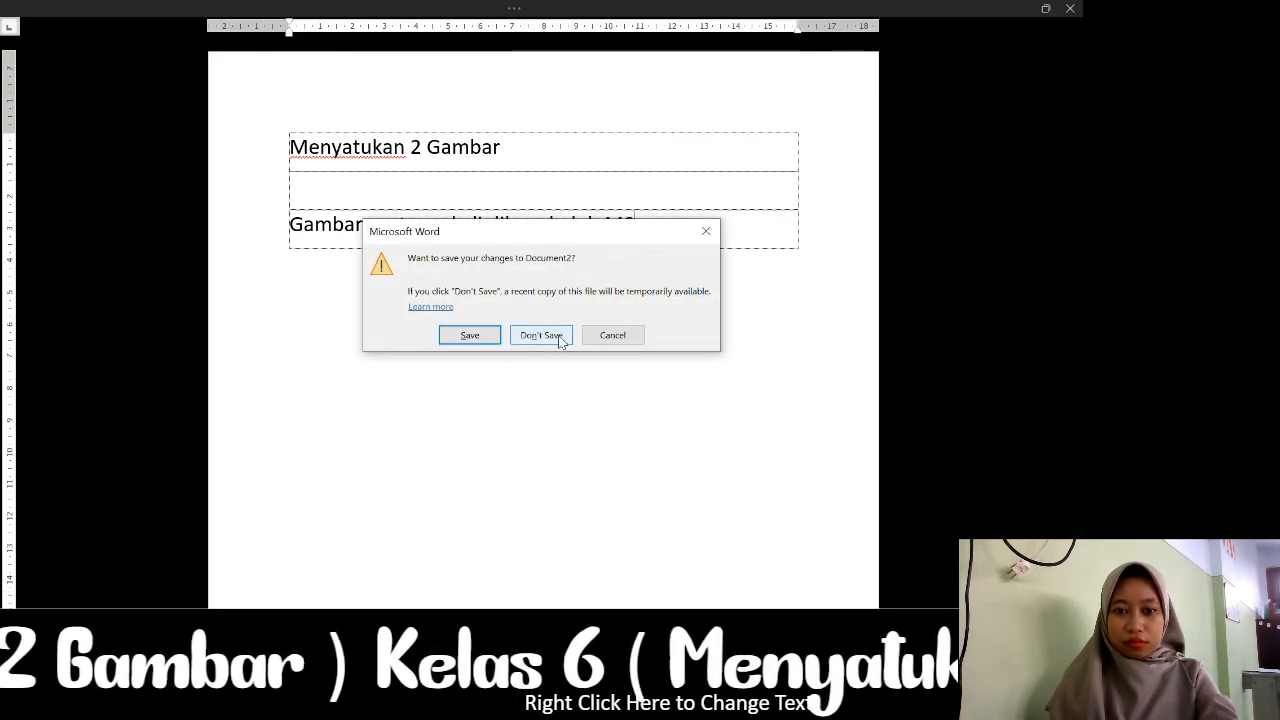
left_click(555, 336)
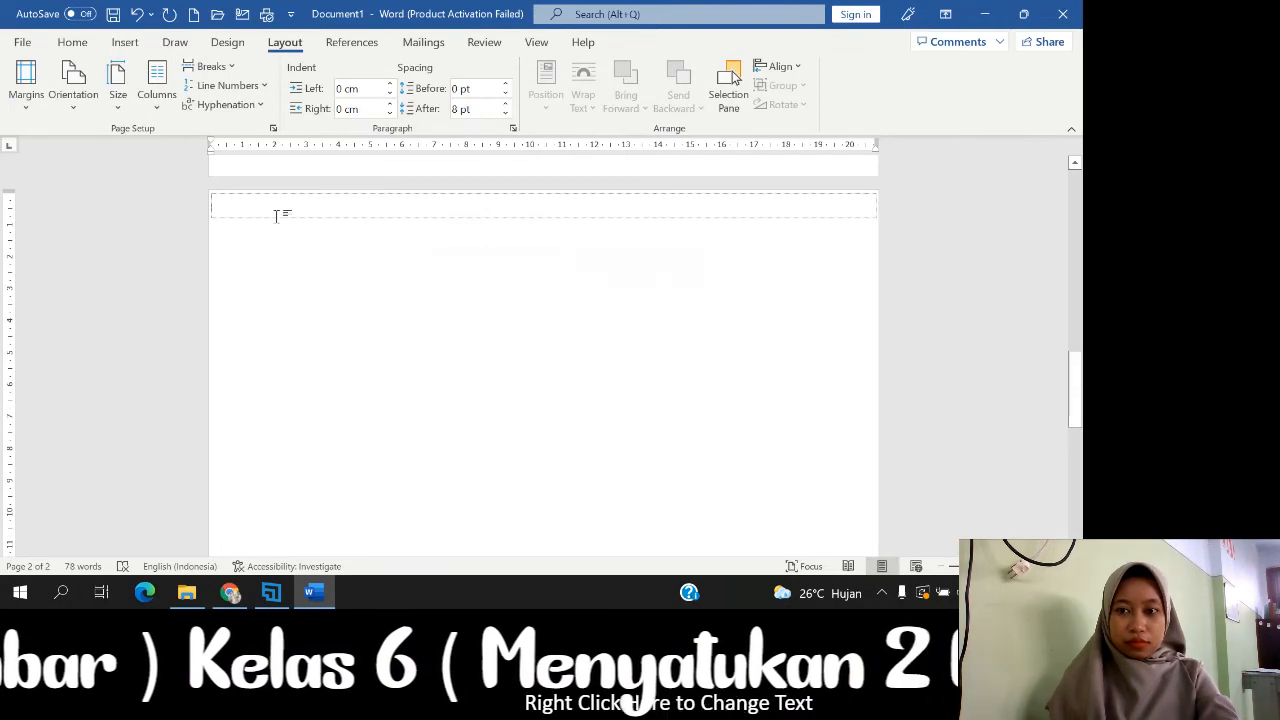
Create another blank document and increase its font size to 20
left_click(30, 47)
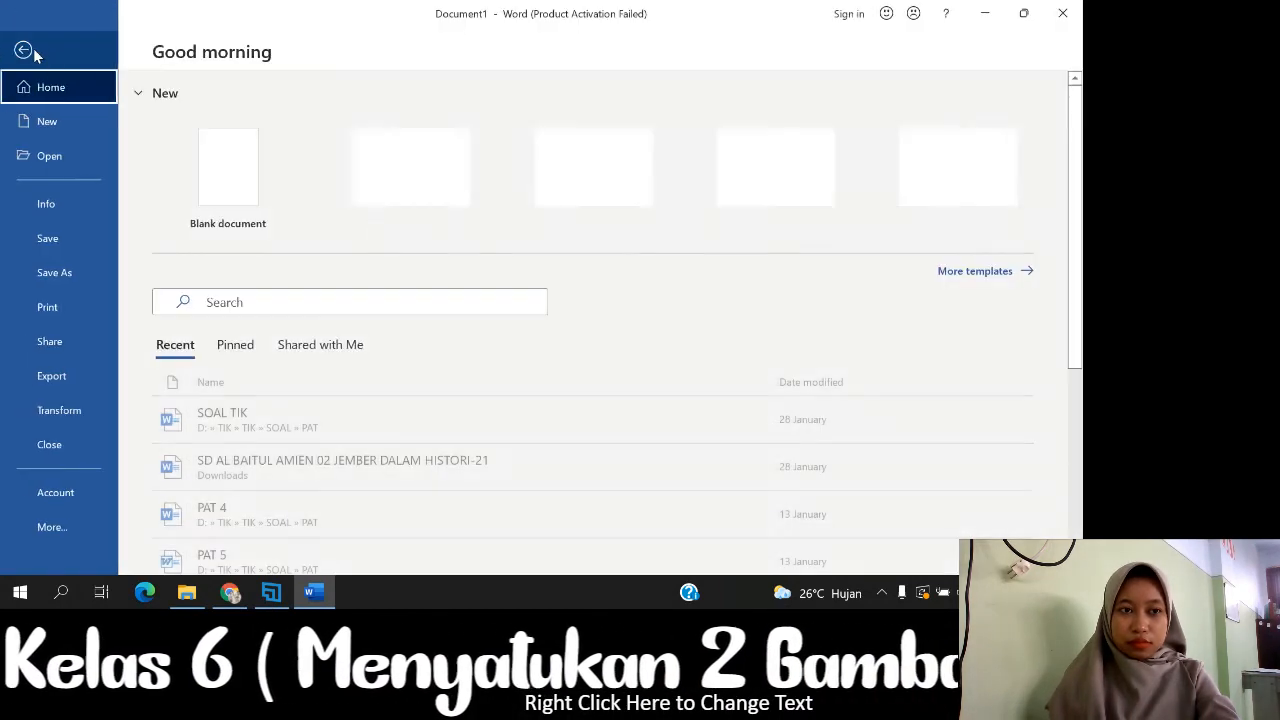
left_click(228, 167)
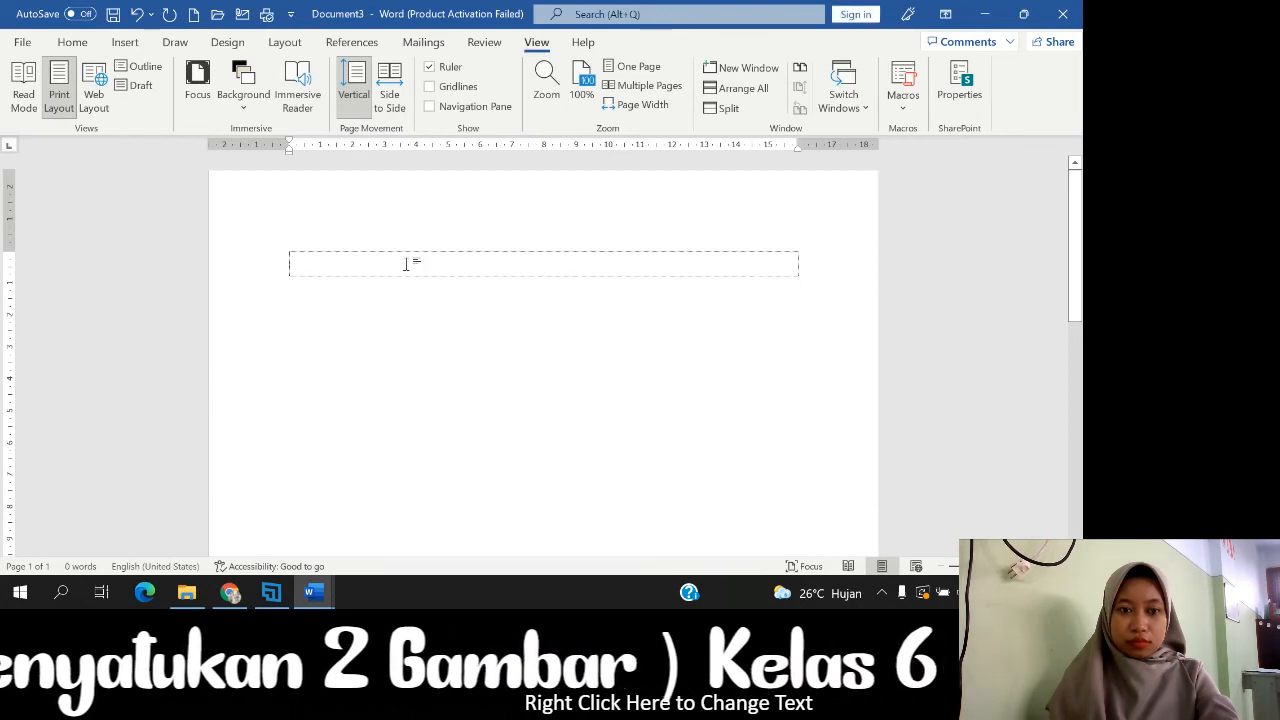
left_click(22, 42)
left_click(20, 52)
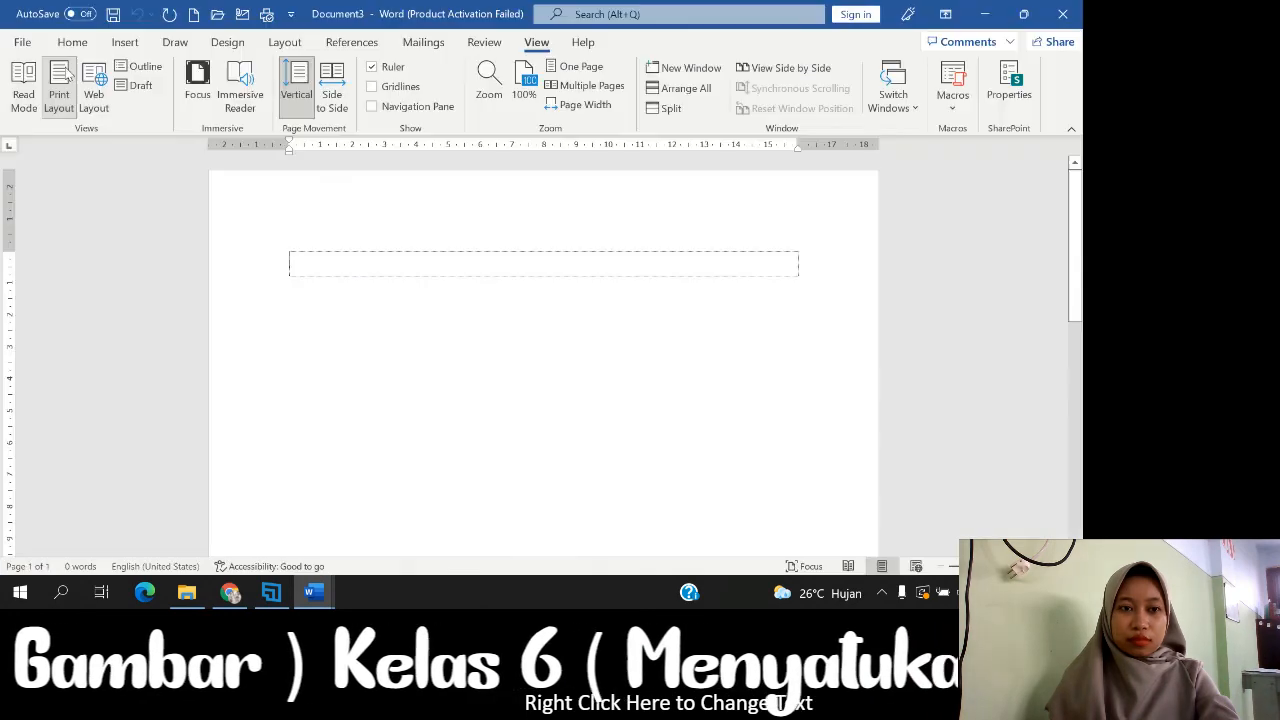
left_click(72, 42)
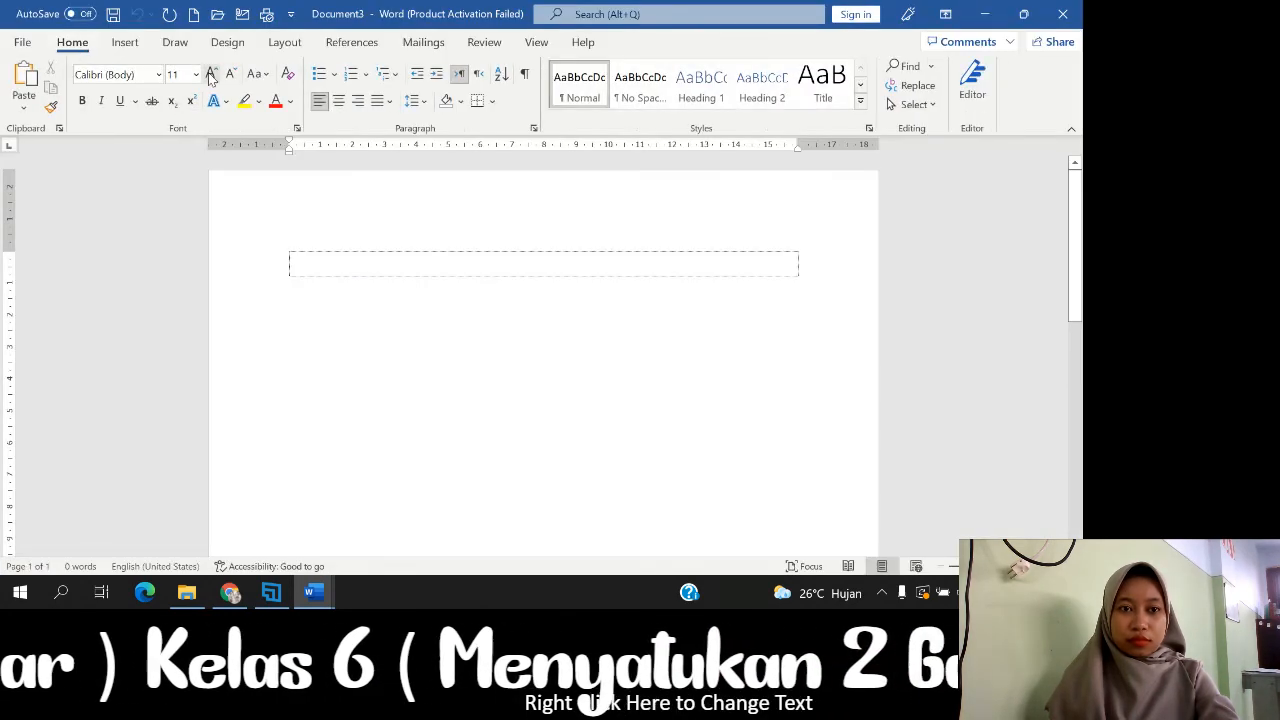
left_click(211, 75)
left_click(211, 75)
left_click(211, 75)
left_click(211, 75)
left_click(211, 75)
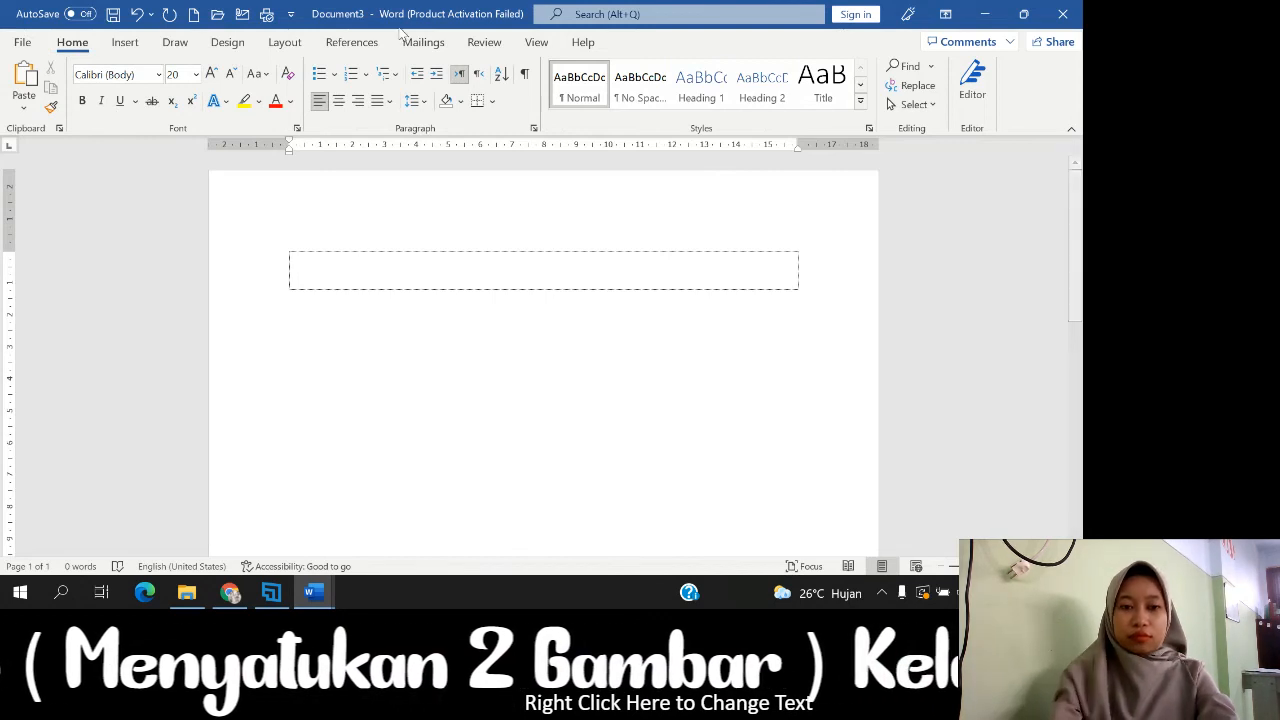
Enter the title "Menyatukan 2 Gambar" and leave a blank line below it
type("Menyatu")
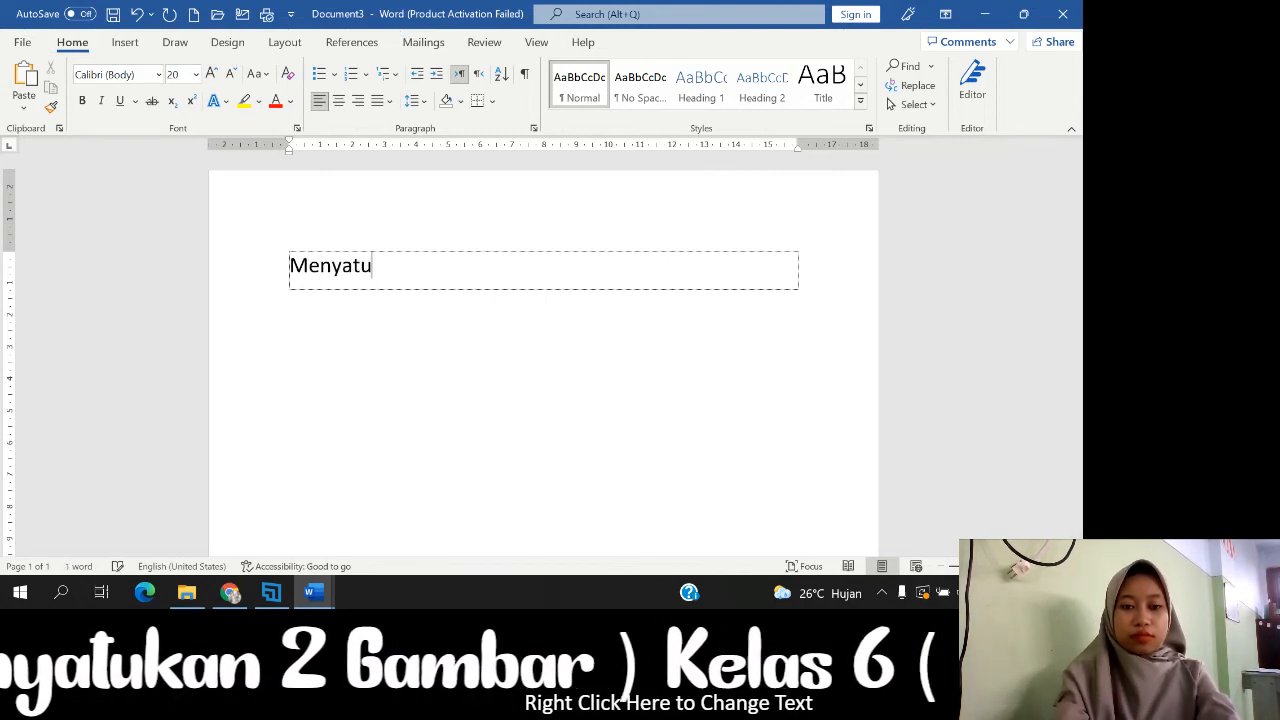
type("kan 2 ")
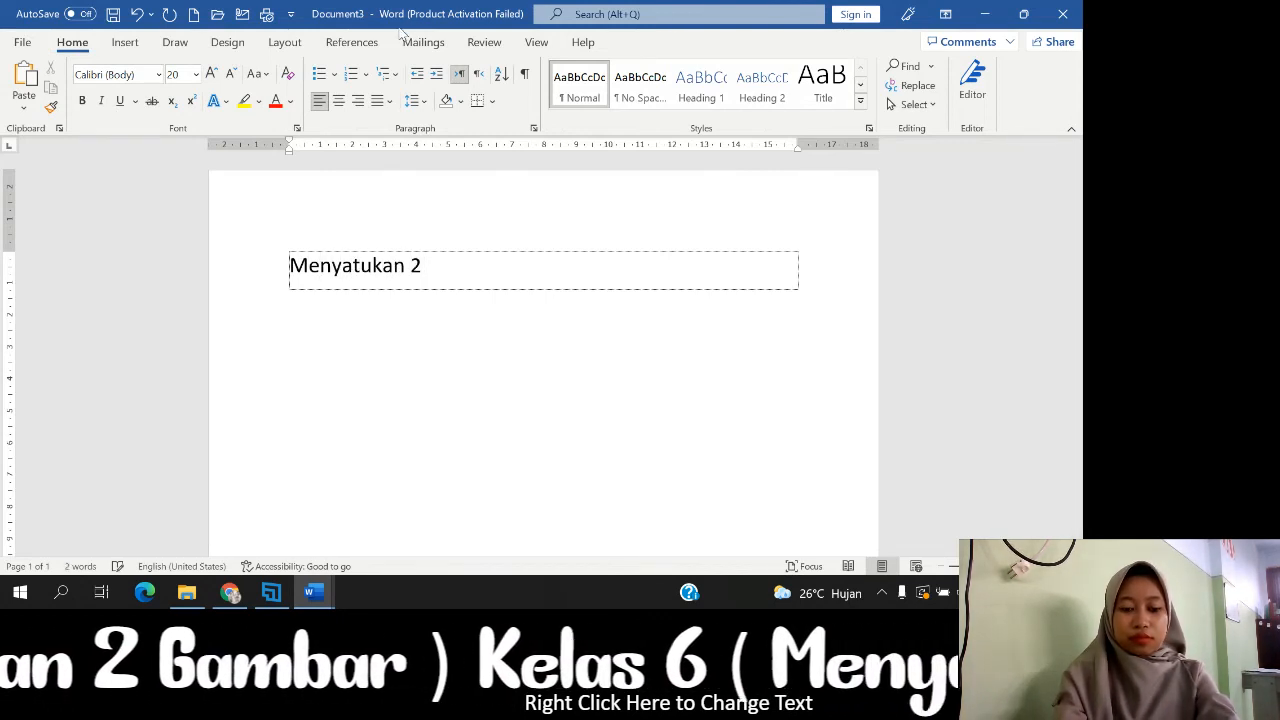
type("Gambar")
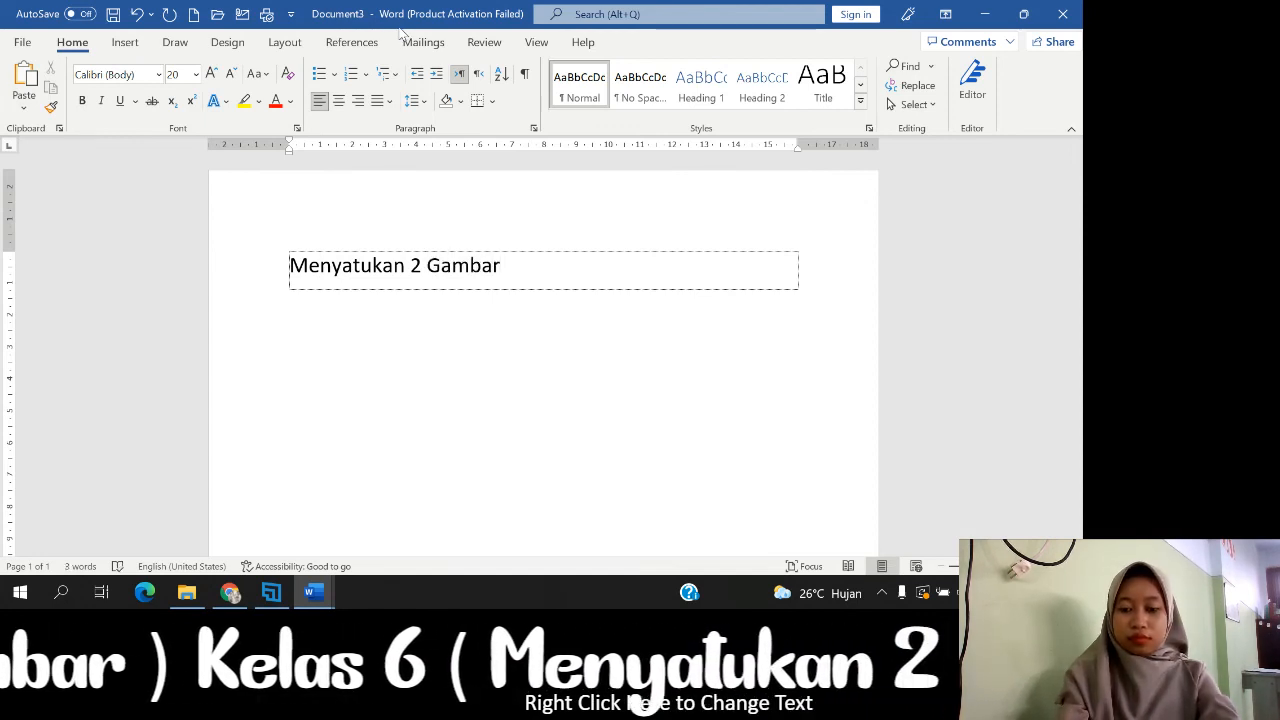
key("Return")
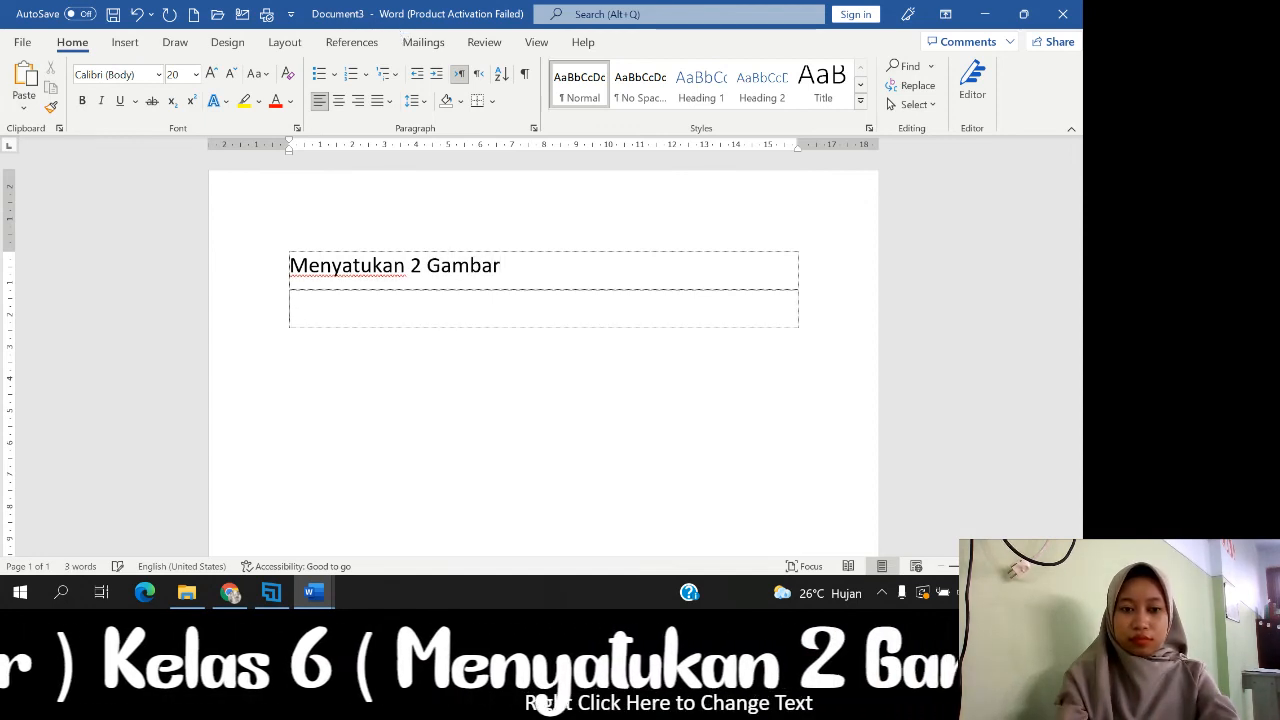
key("Return")
Write the sentence "Gambar pertama kali dikenal oleh MS Word sebagai text." below the blank line
type("gam")
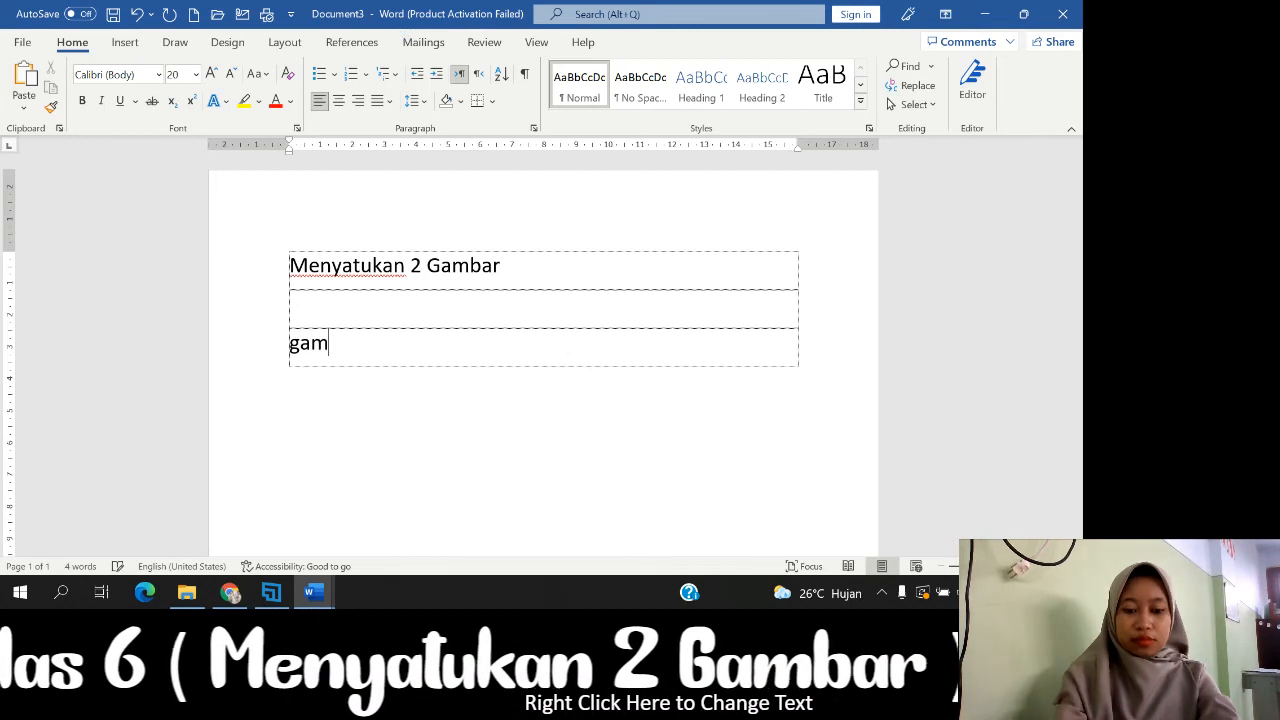
type("bar ")
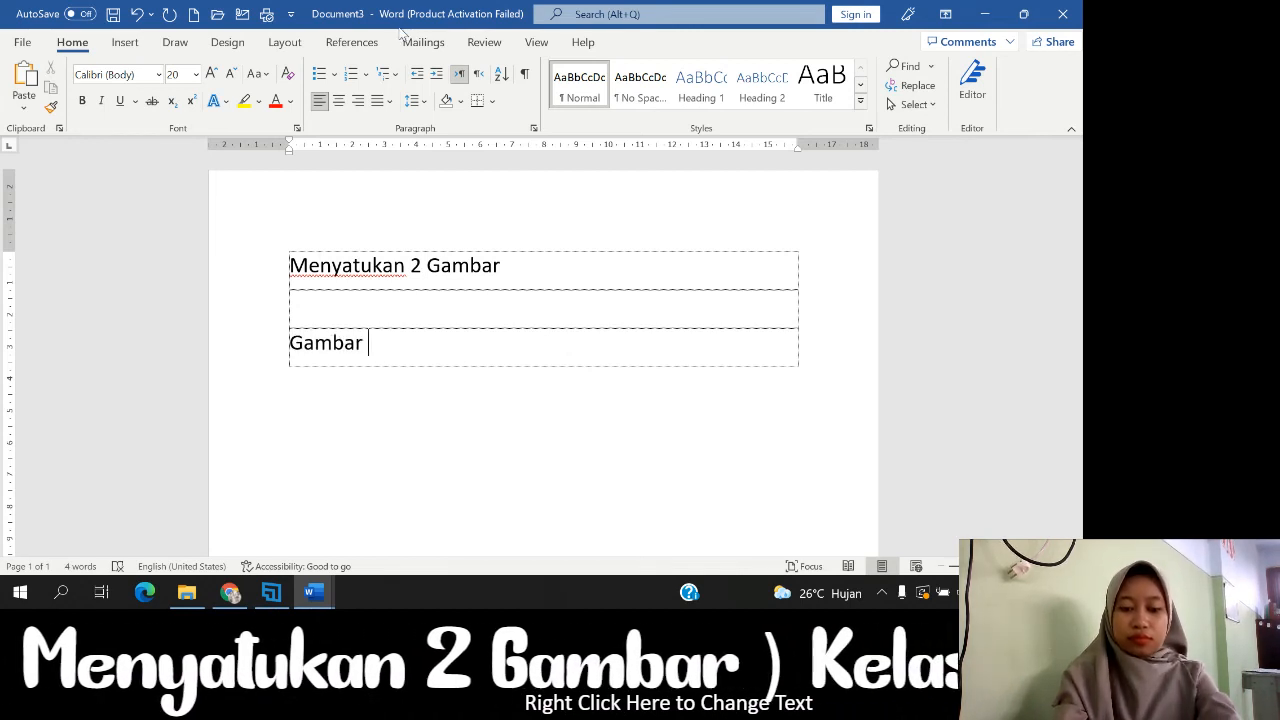
type("pertama kal")
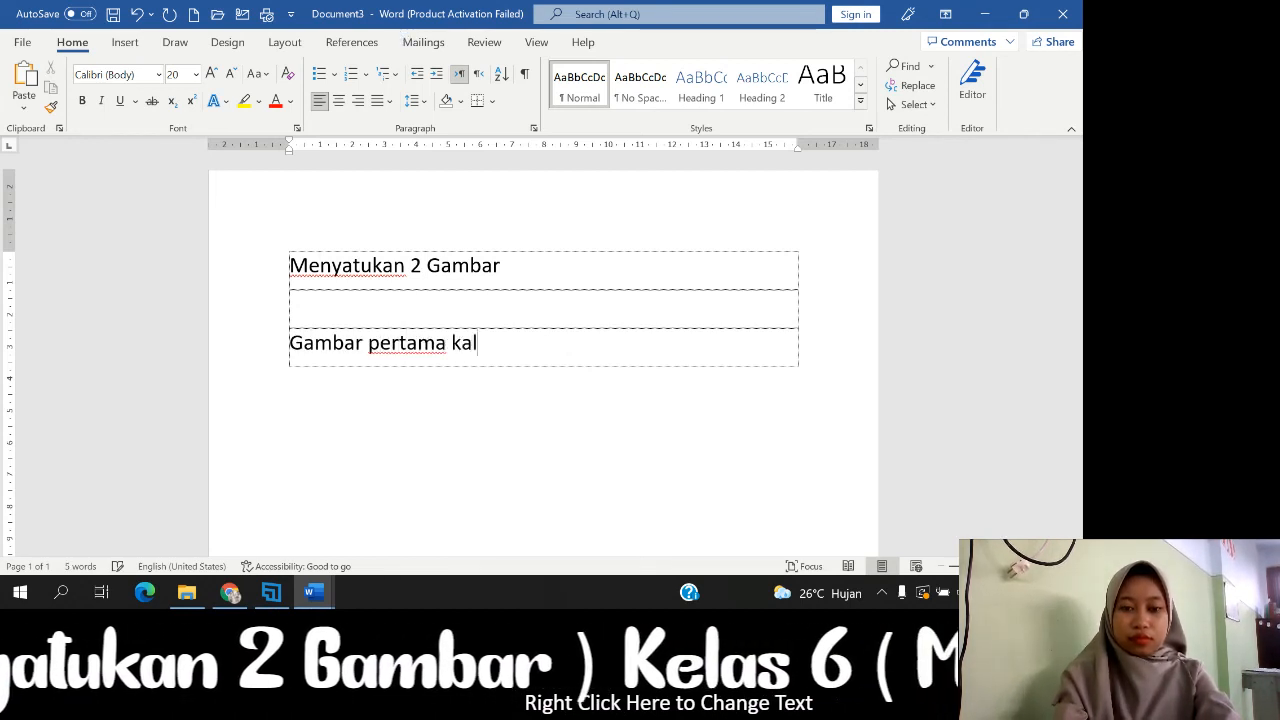
type("i dik")
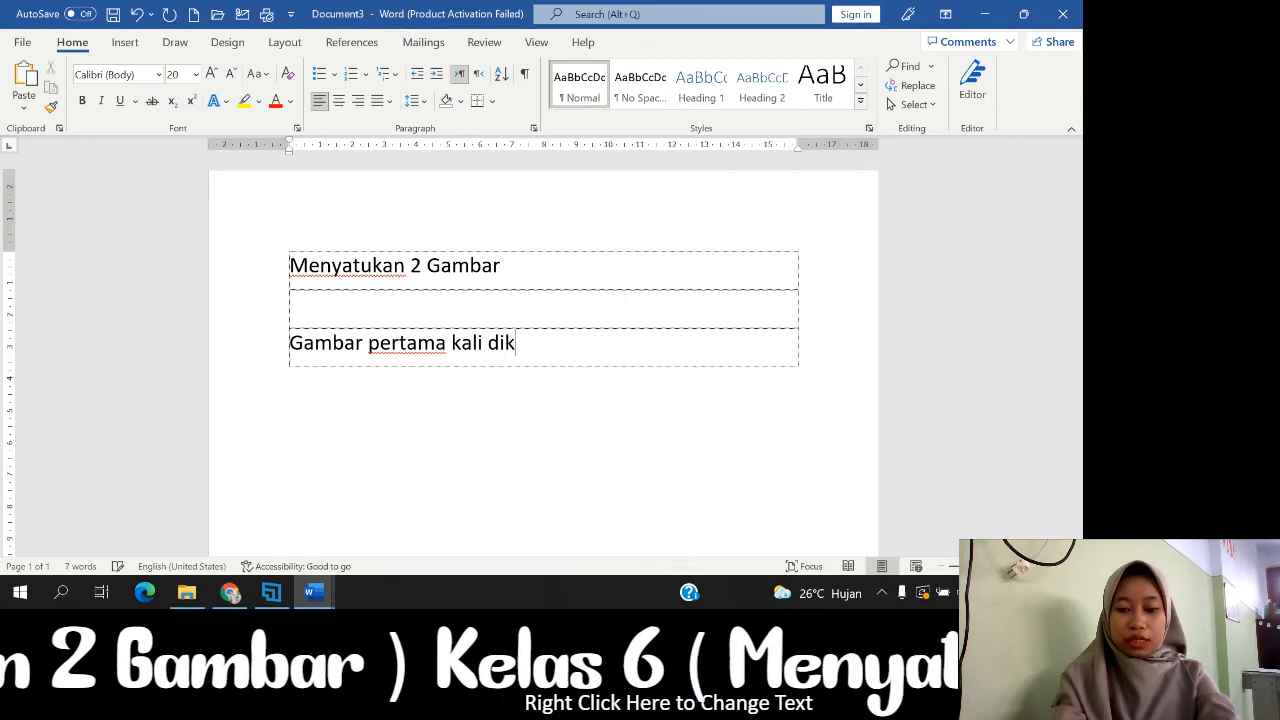
type("n")
key("BackSpace")
type("enal")
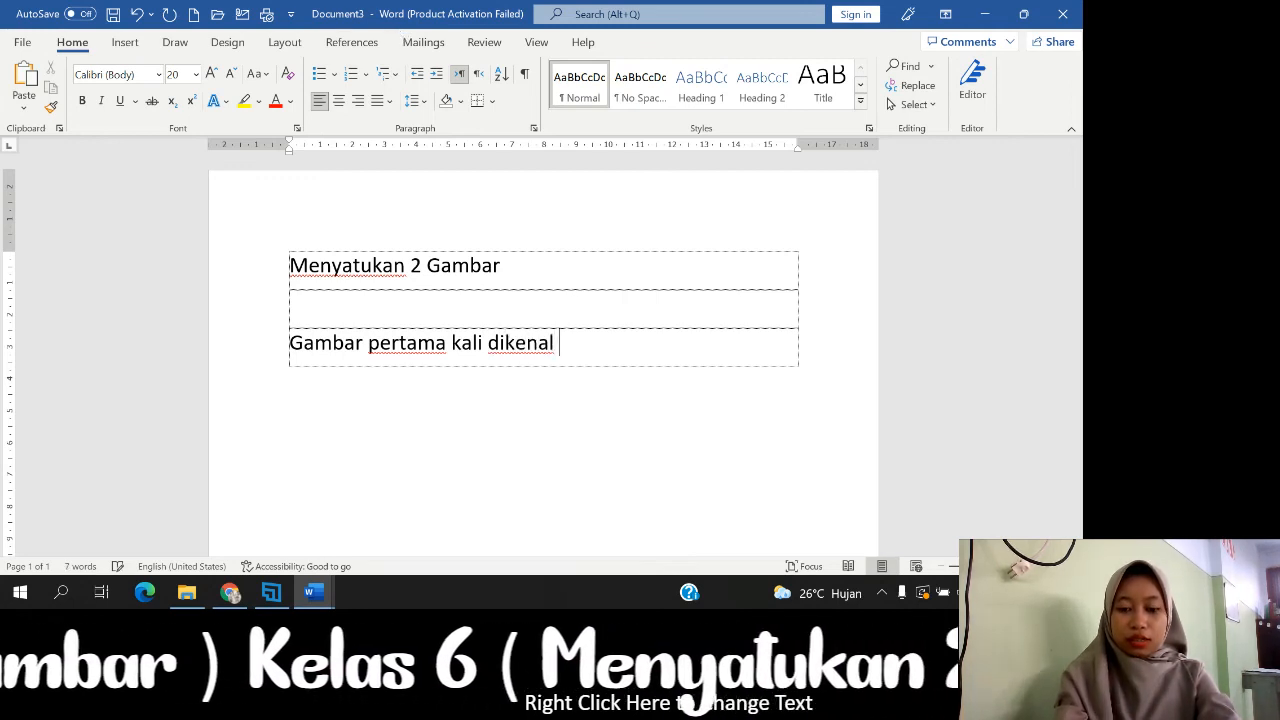
type(" oleh MS")
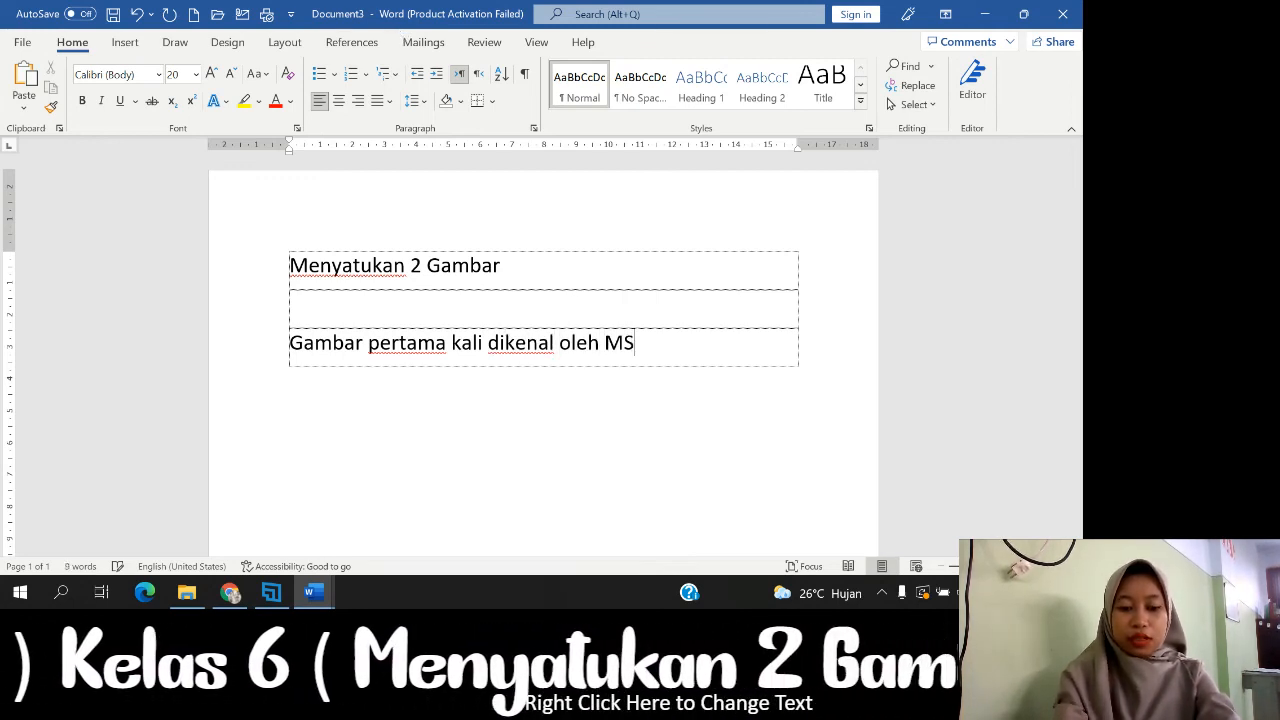
type(" Word")
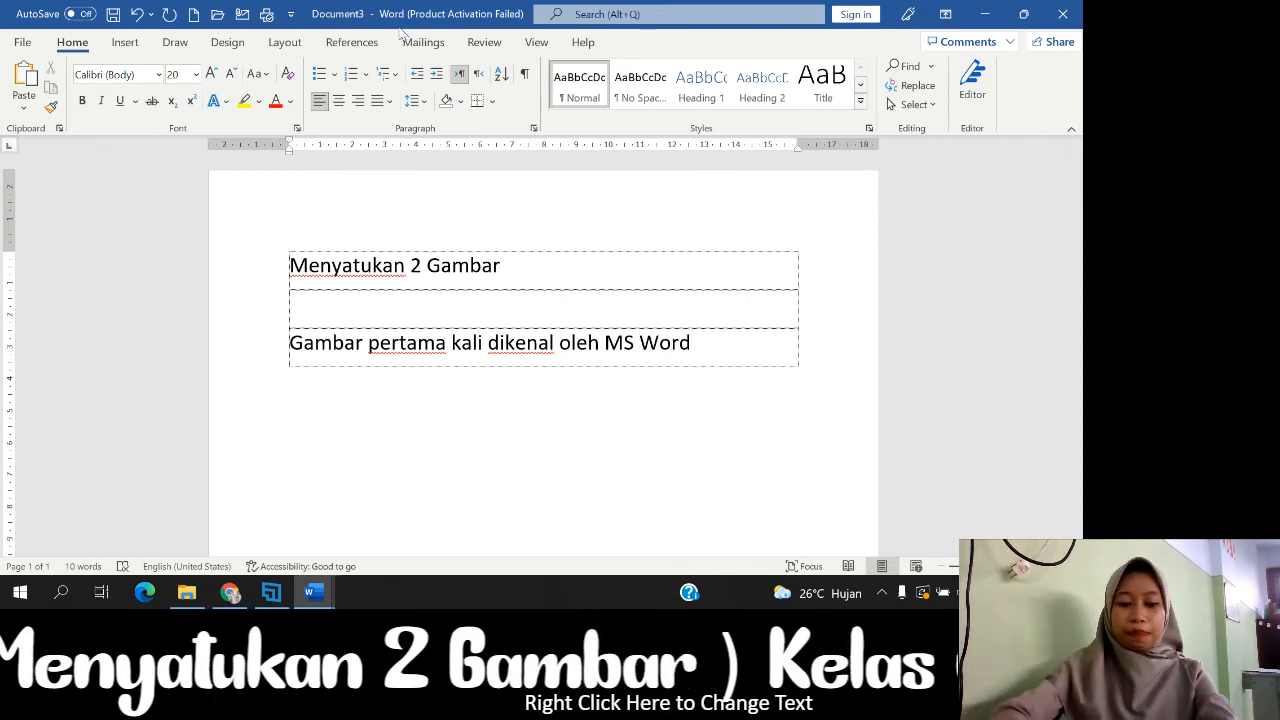
type(" S")
key("BackSpace")
type("s")
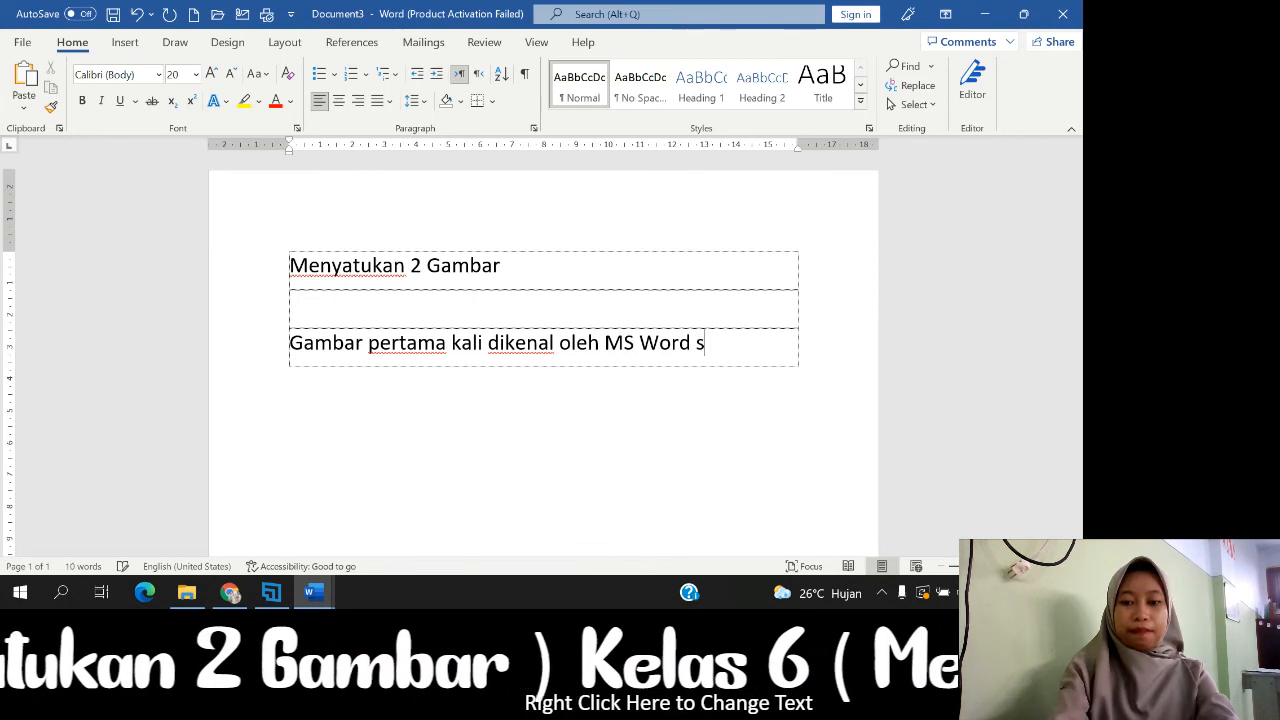
type("ebaga")
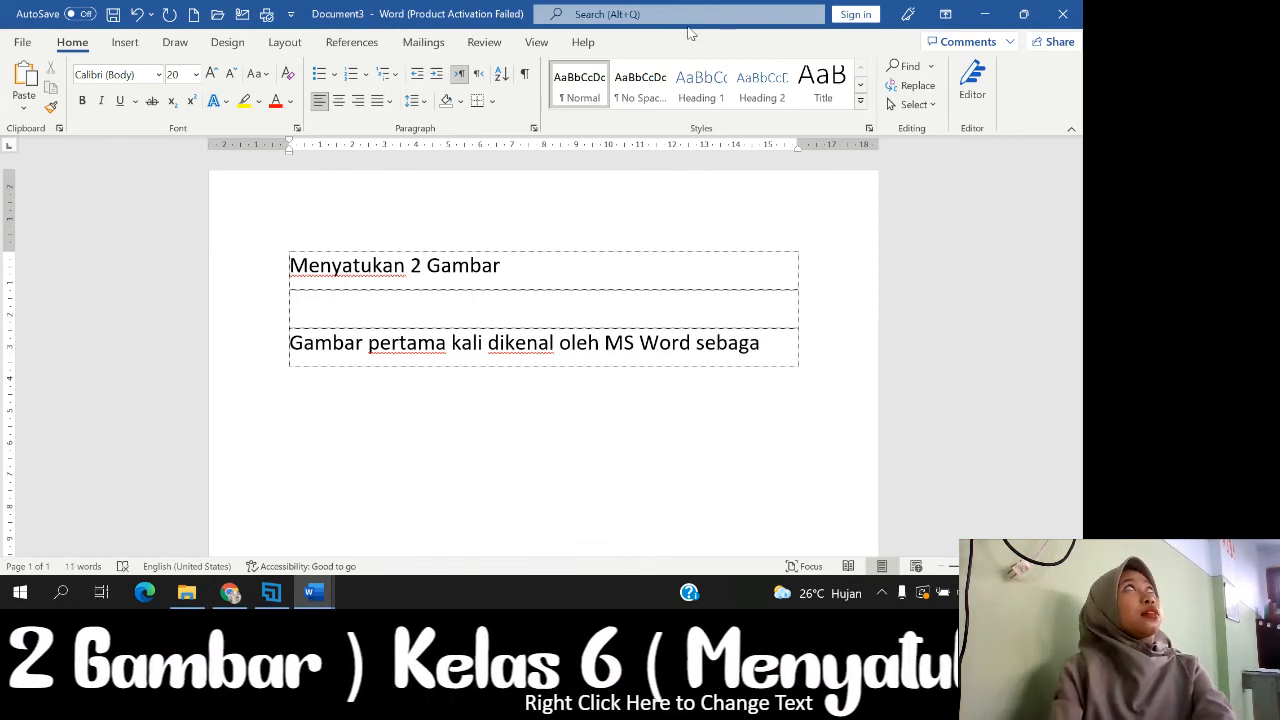
type("i")
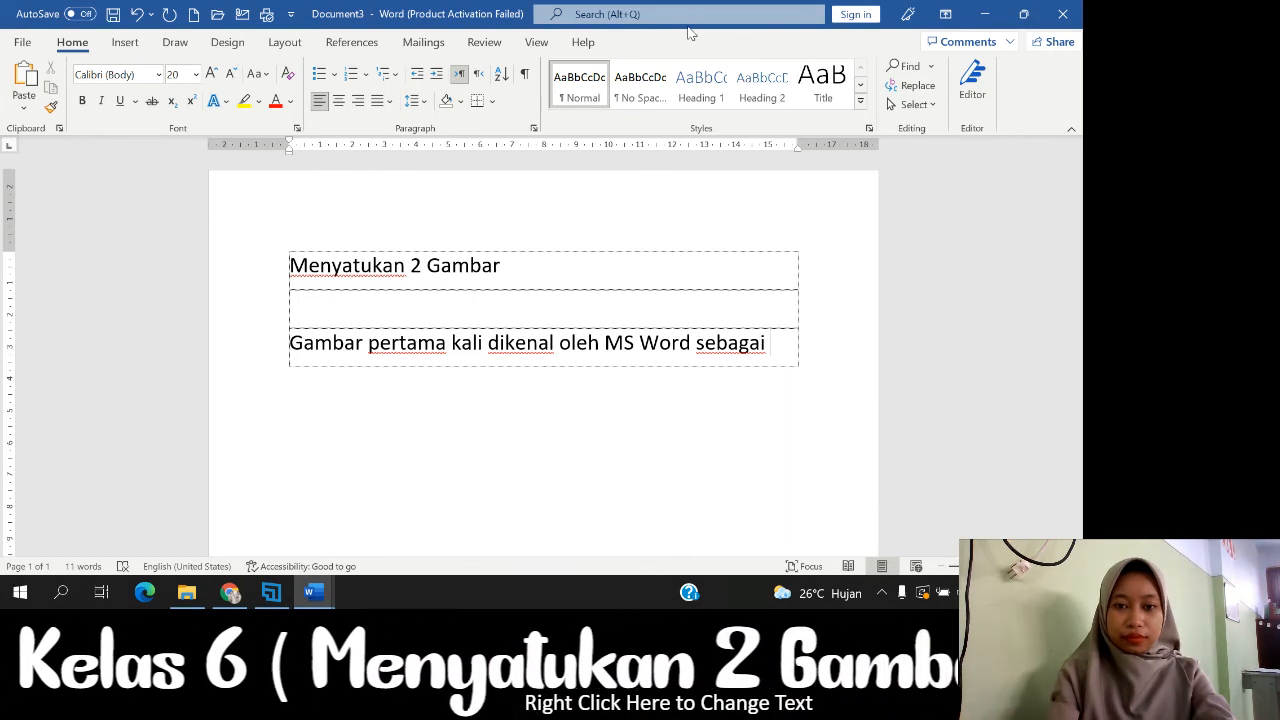
type(" te")
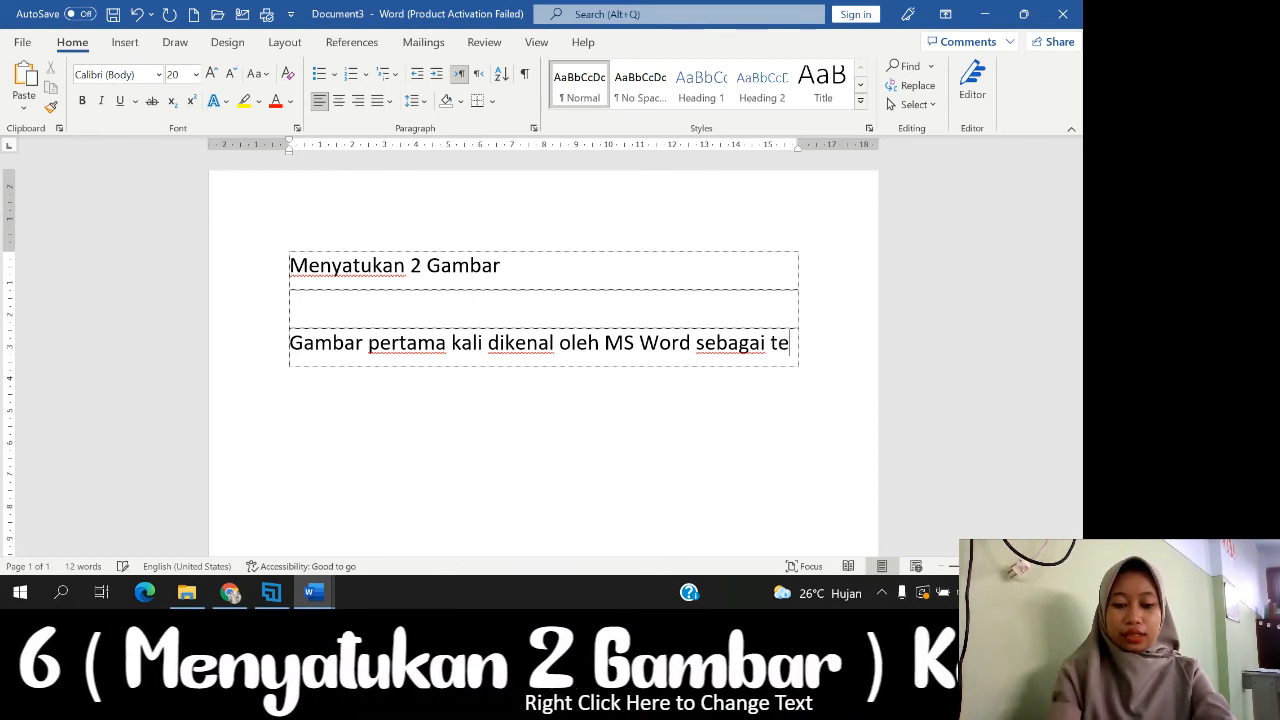
type("xt. ")
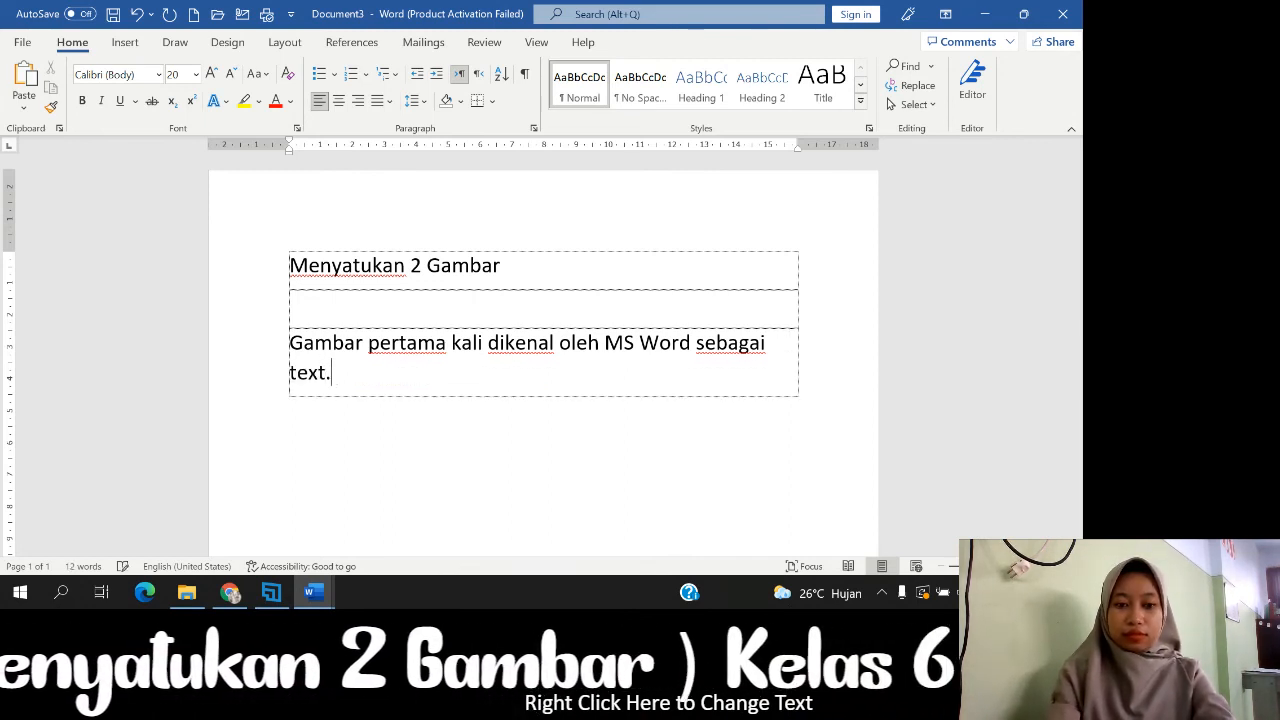
Continue the paragraph with the sentence "Agar dikenal sebagai gambar maka menggunakan Wrap Text."
type("Aga")
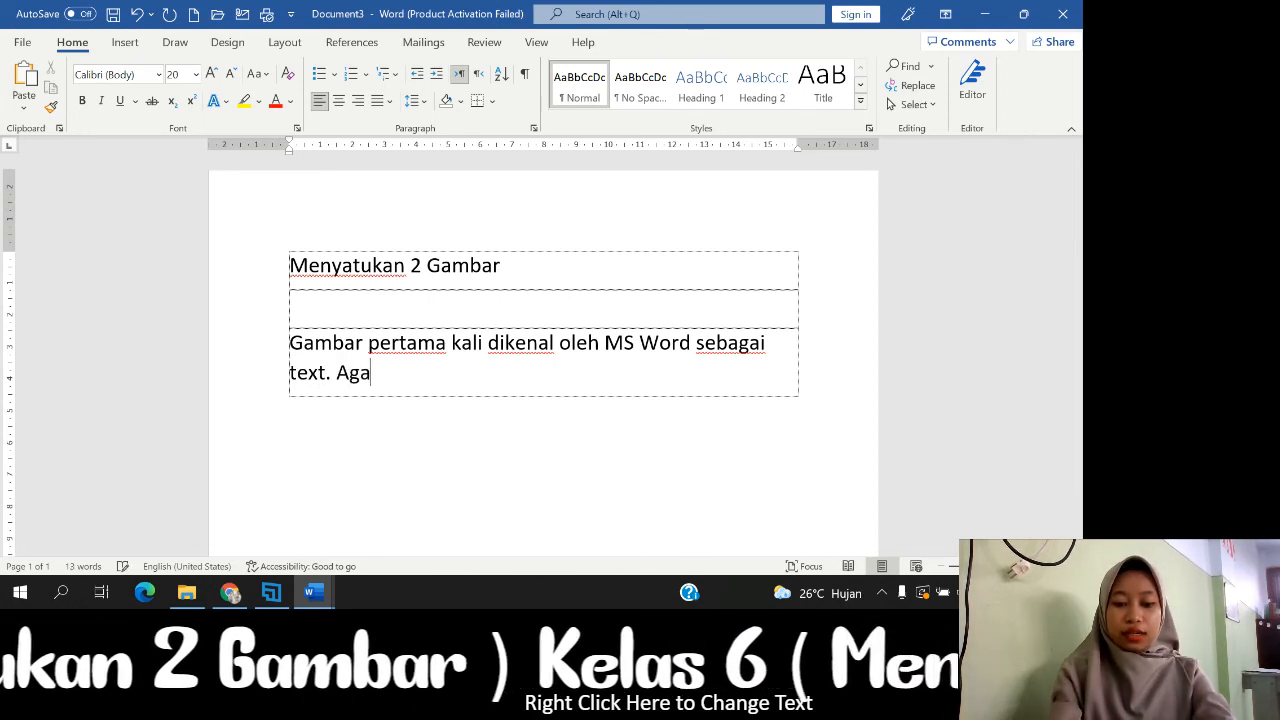
type("r dike")
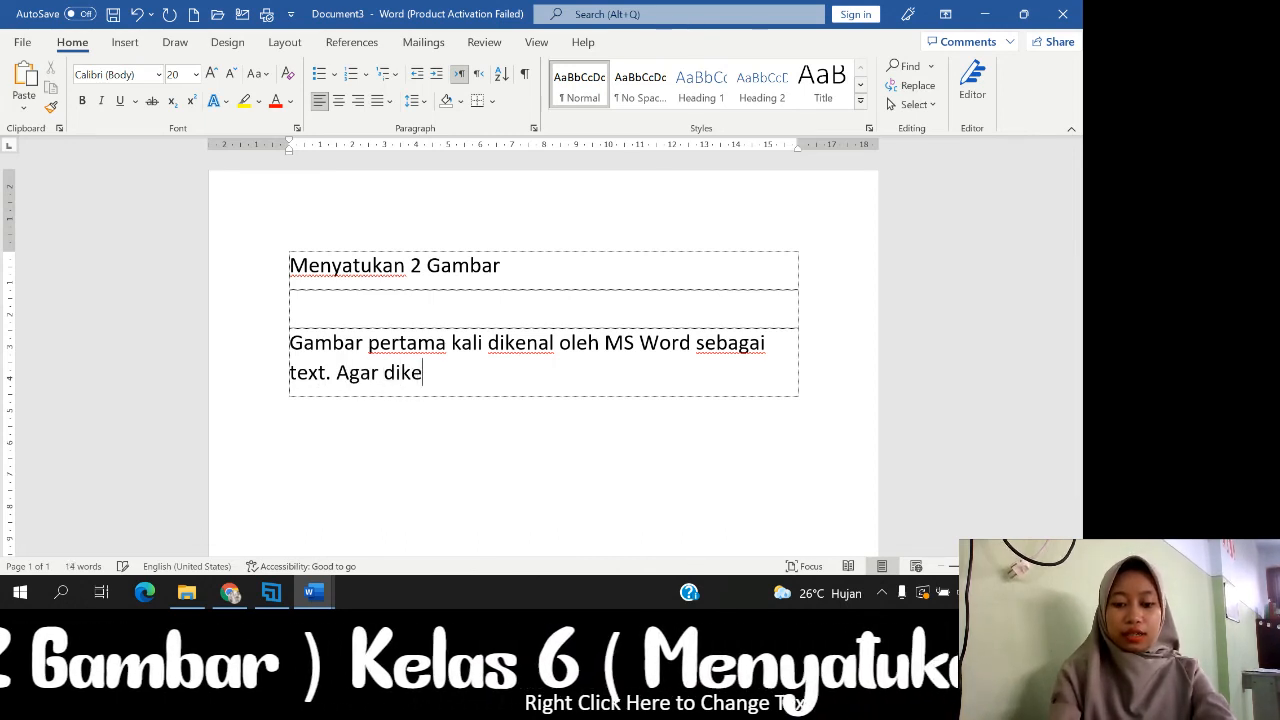
type("nal sebaga")
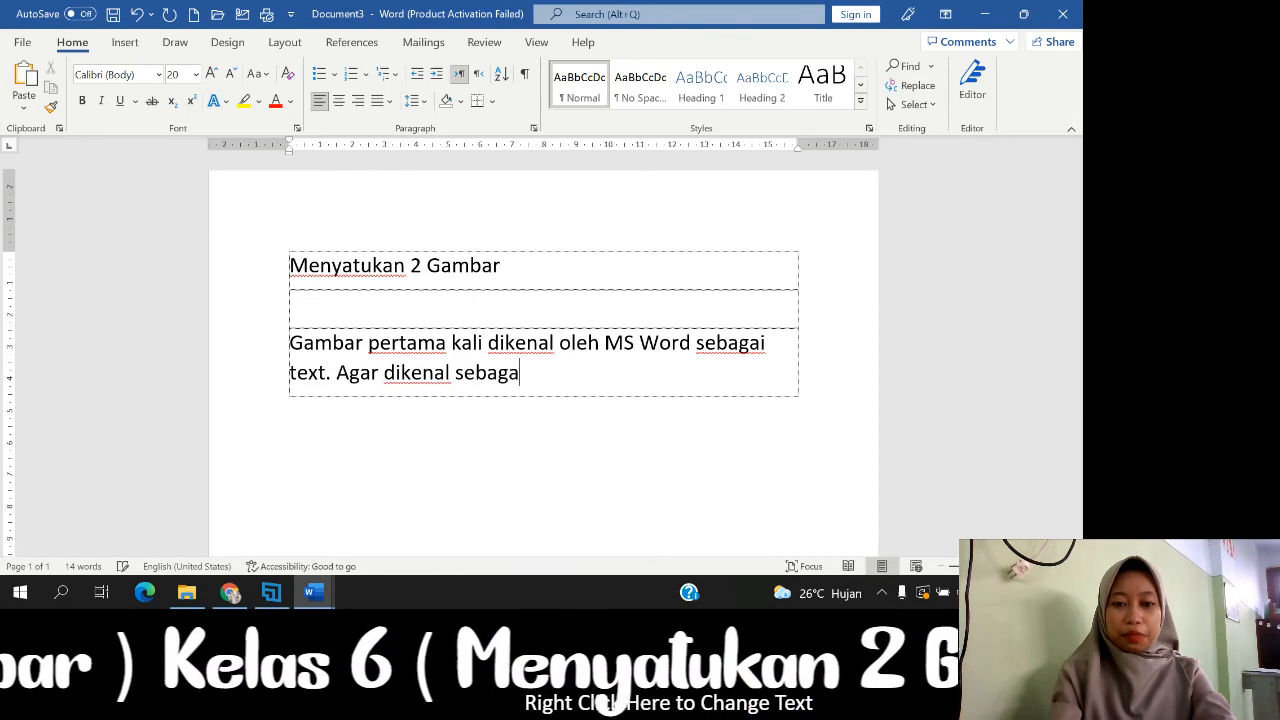
type("i gambar")
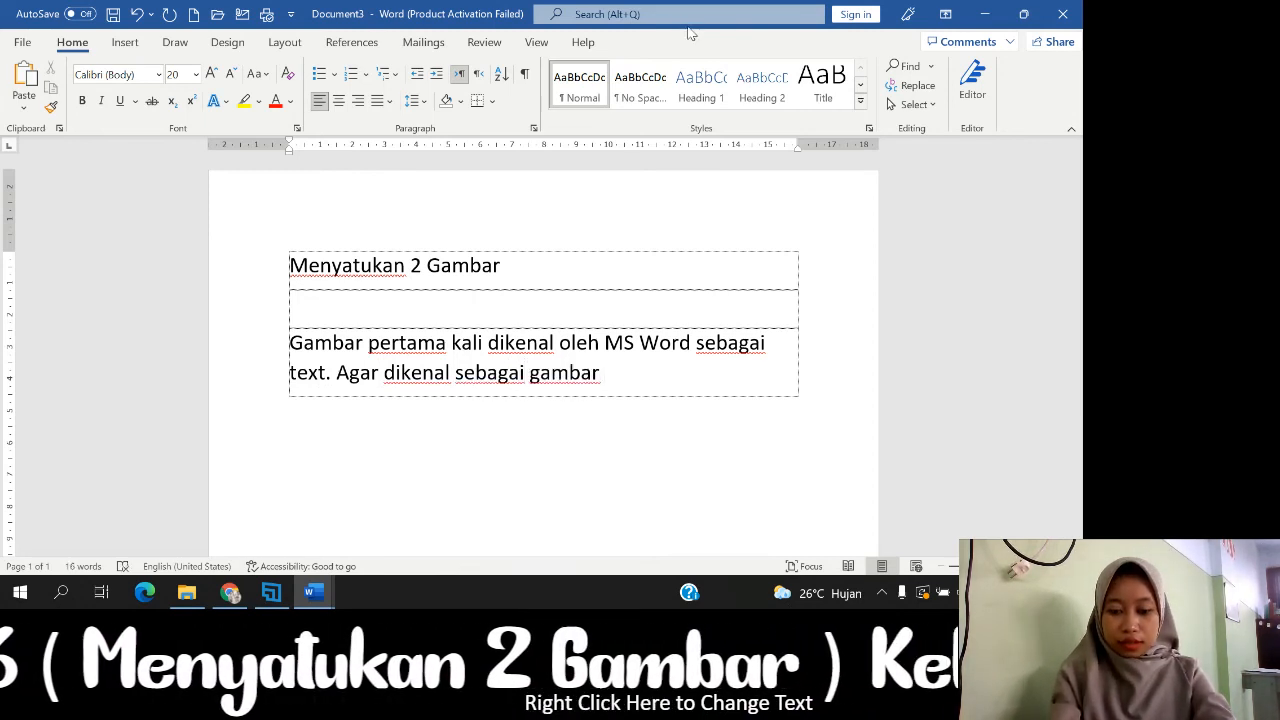
type(" maka me")
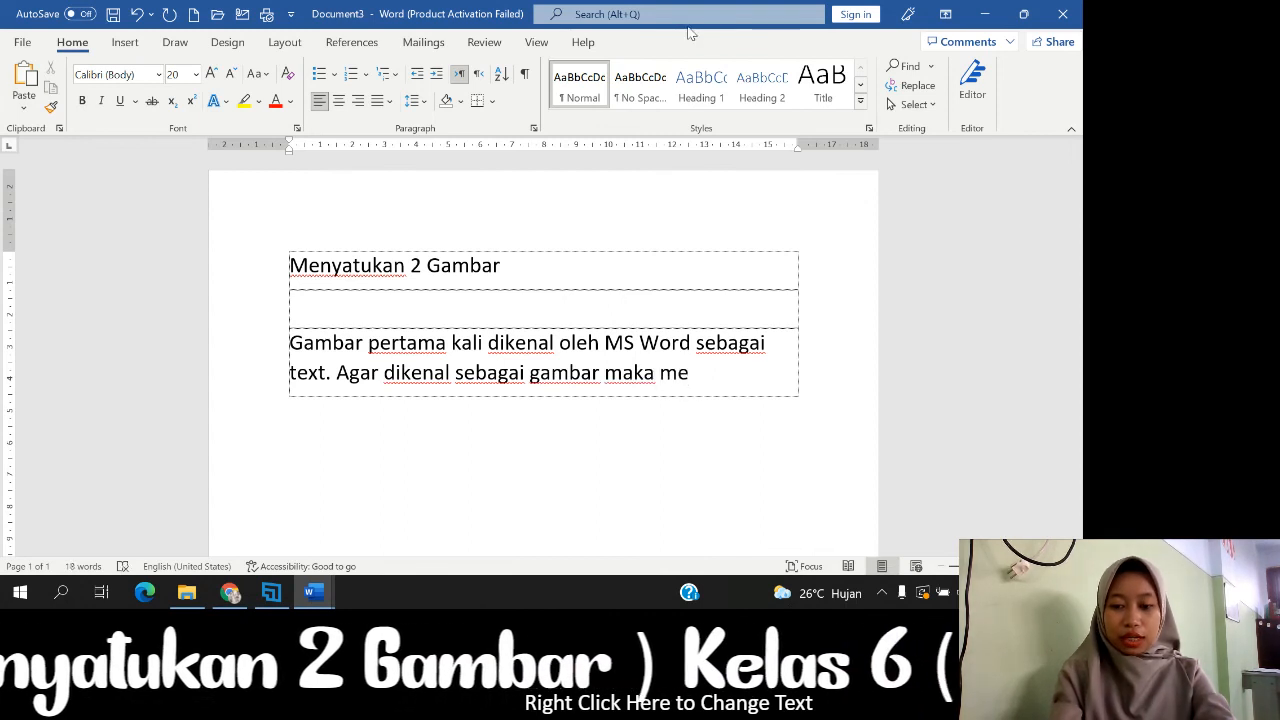
type("nggu")
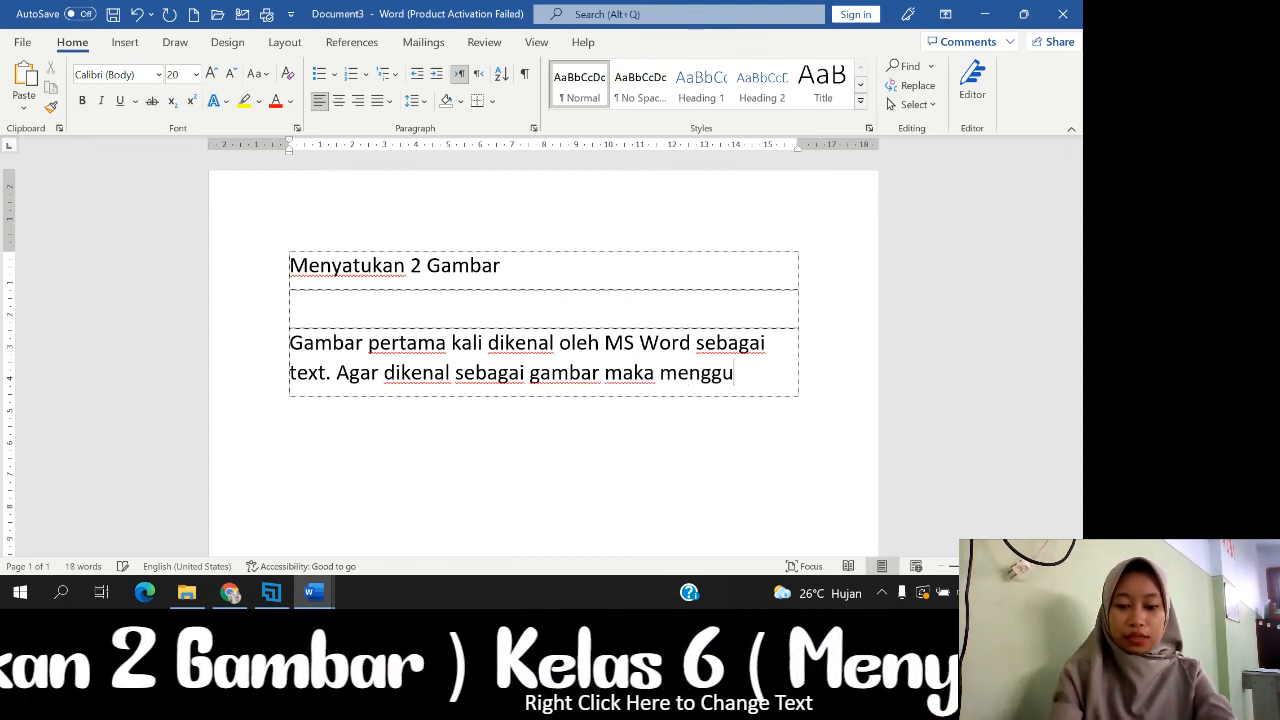
type(" akan")
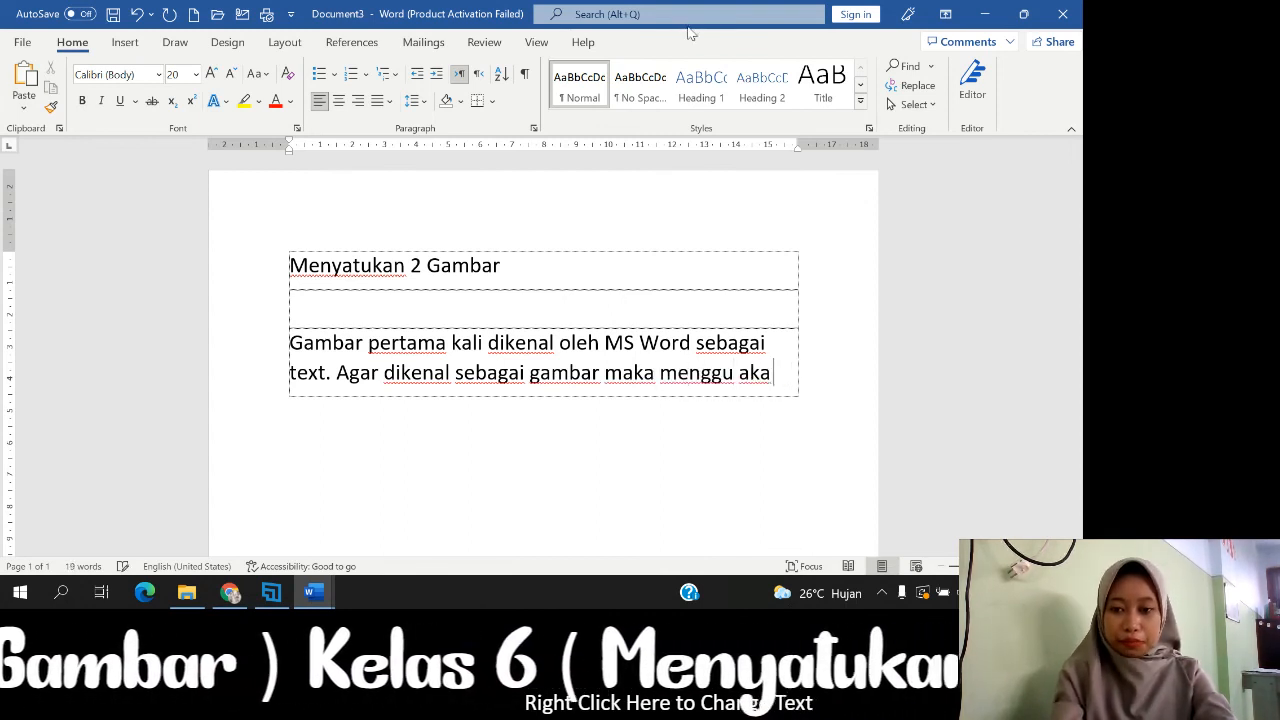
key("BackSpace")
key("BackSpace")
type("na")
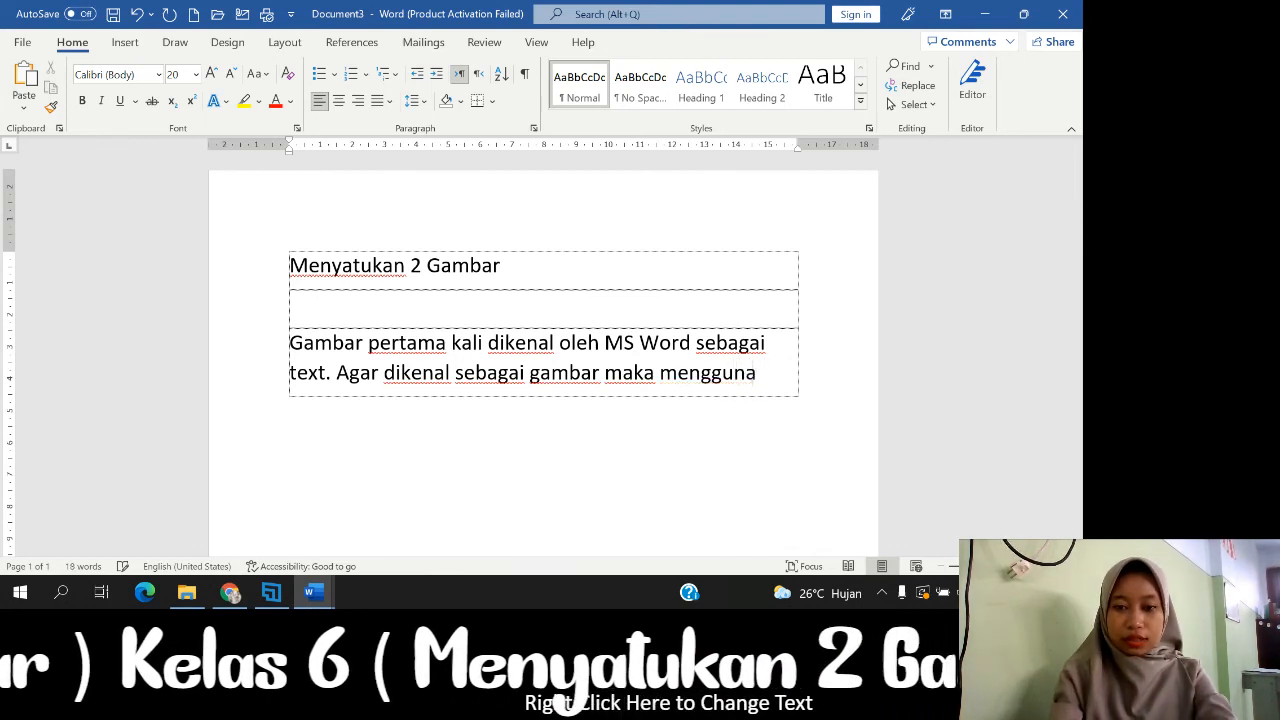
type("kan W")
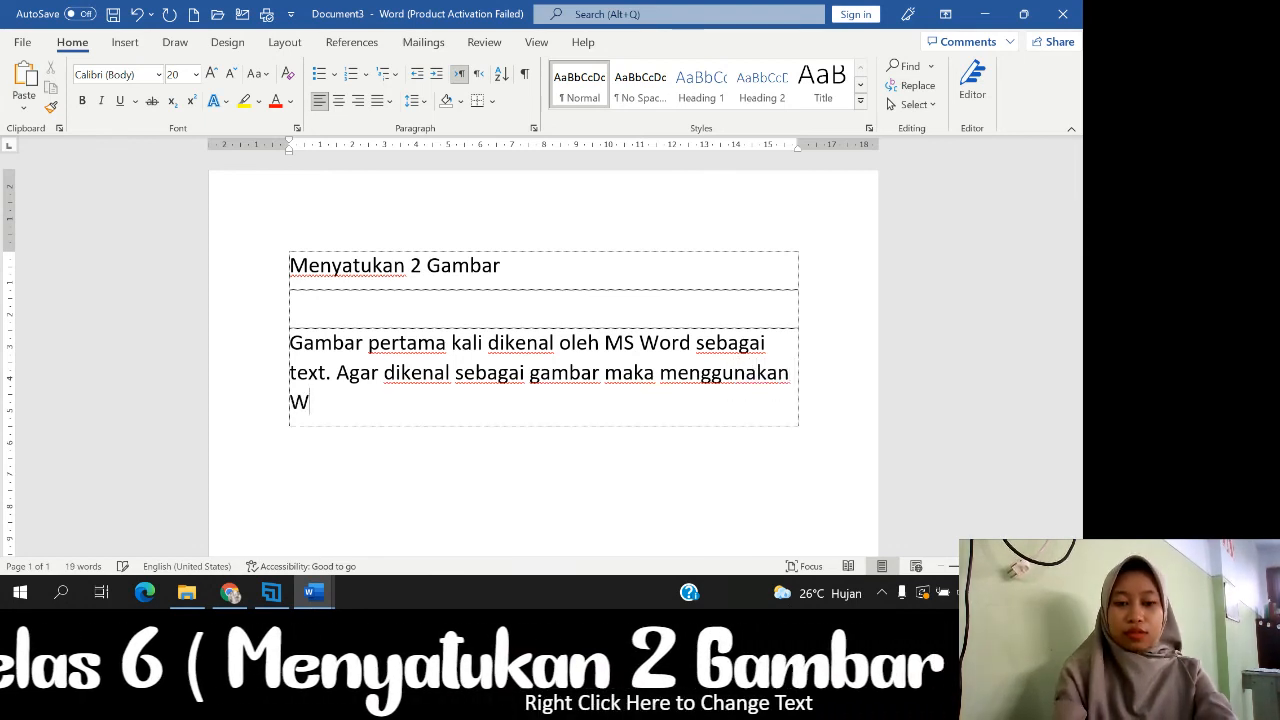
type("rap Tex")
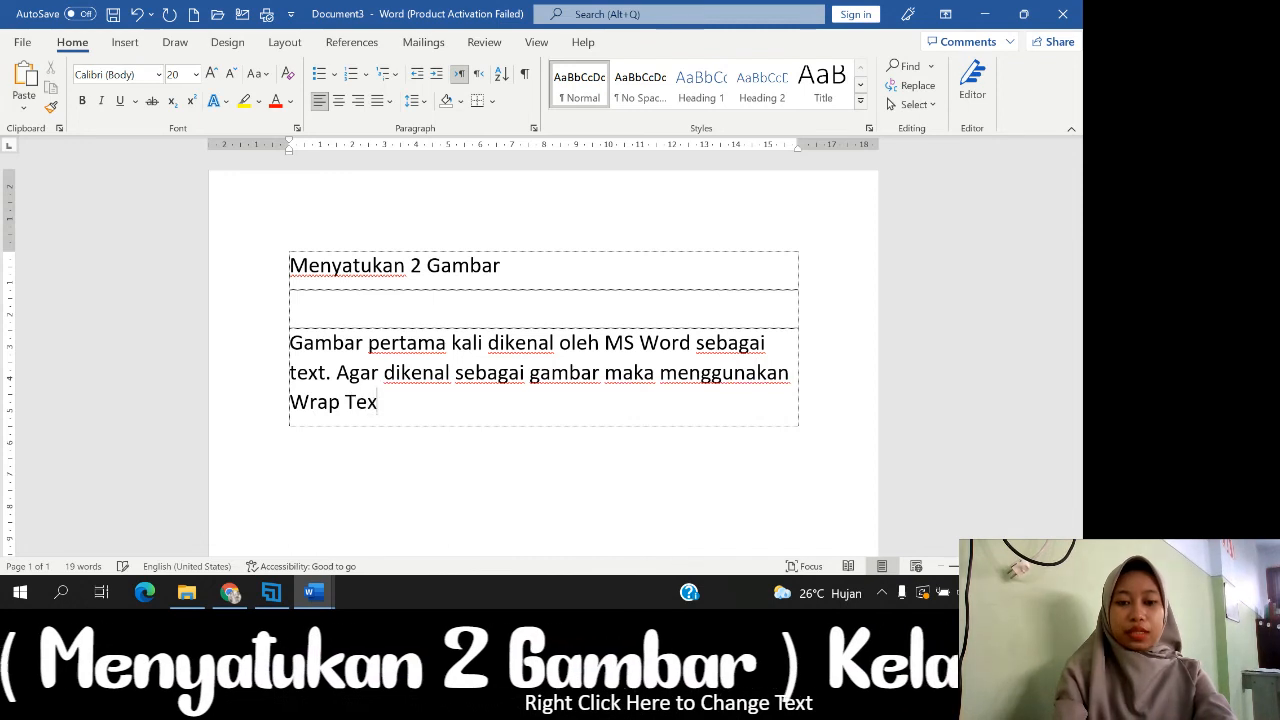
type("t.")
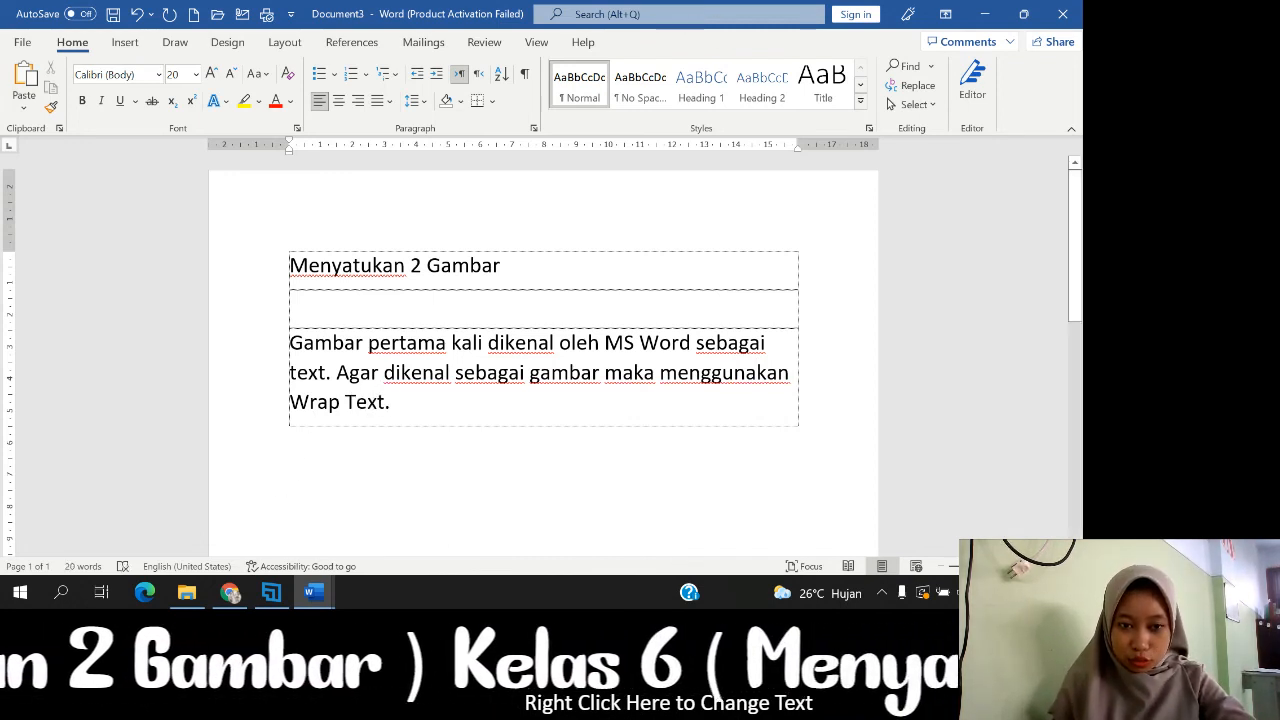
Make the words "Wrap Text" bold and add two empty paragraphs after the sentence
key("Home")
key("ctrl+shift+Right")
key("ctrl+shift+Right")
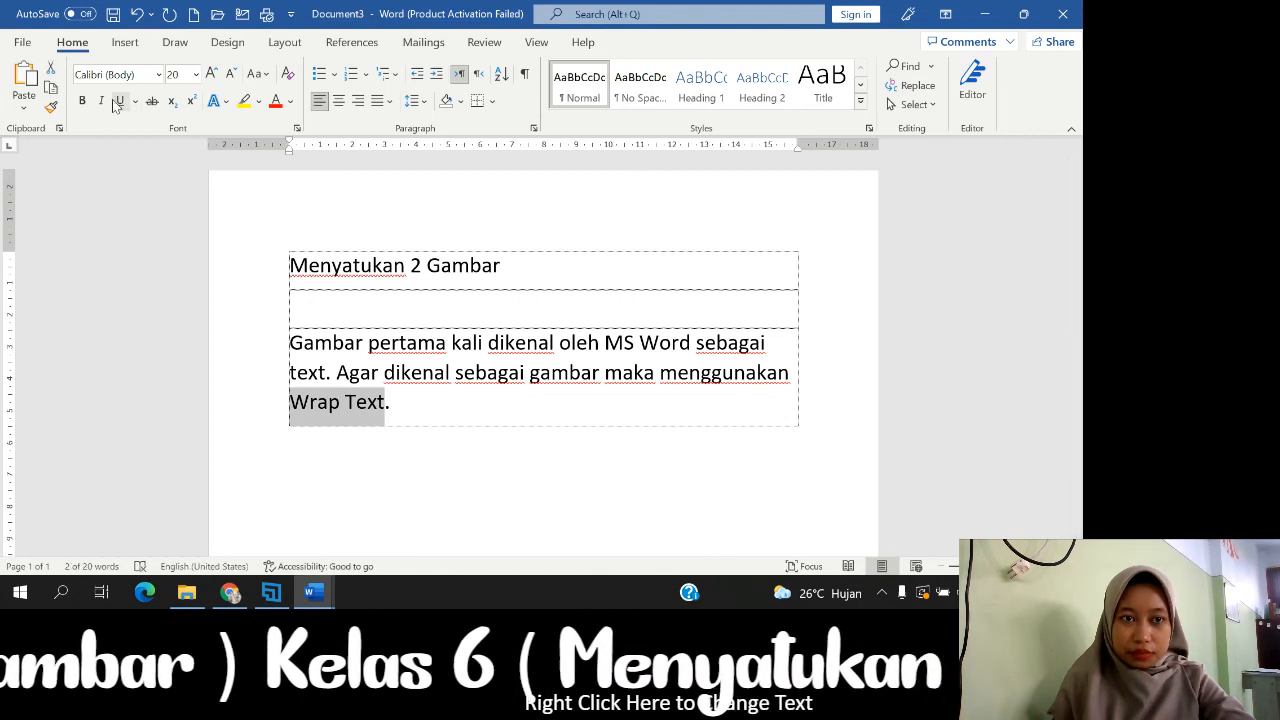
left_click(82, 100)
key("End")
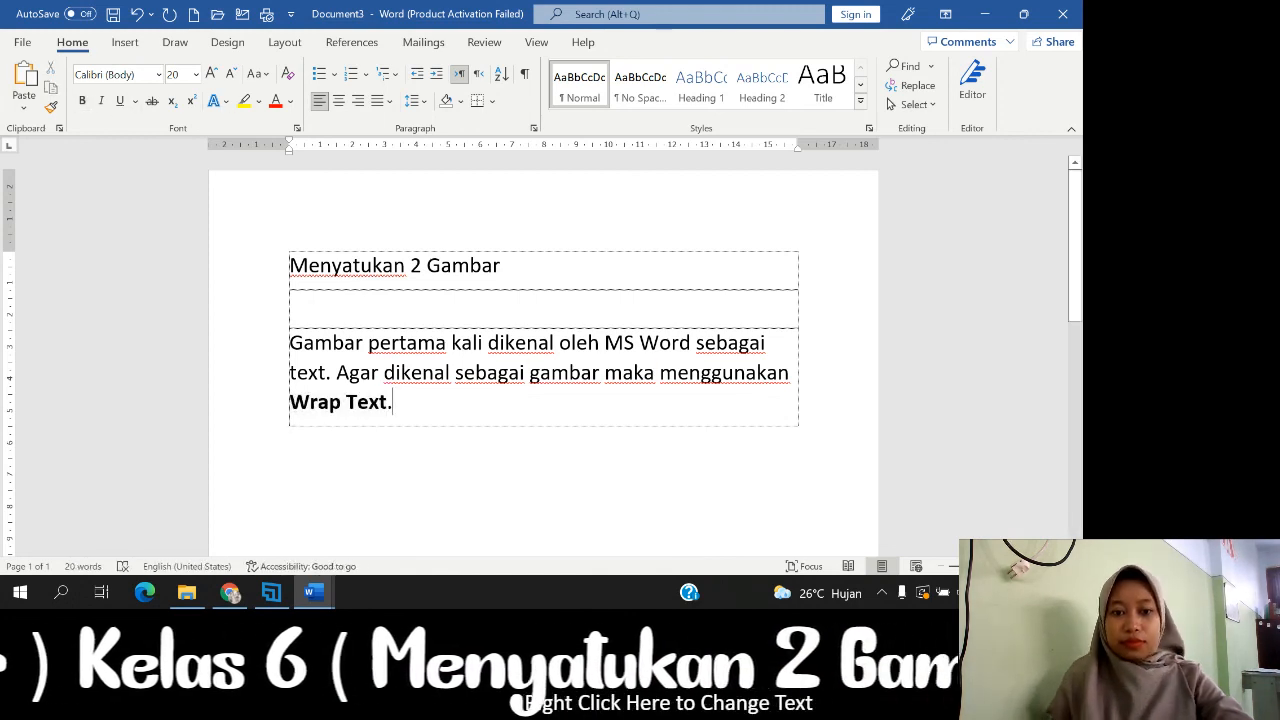
key("Tab")
key("Tab")
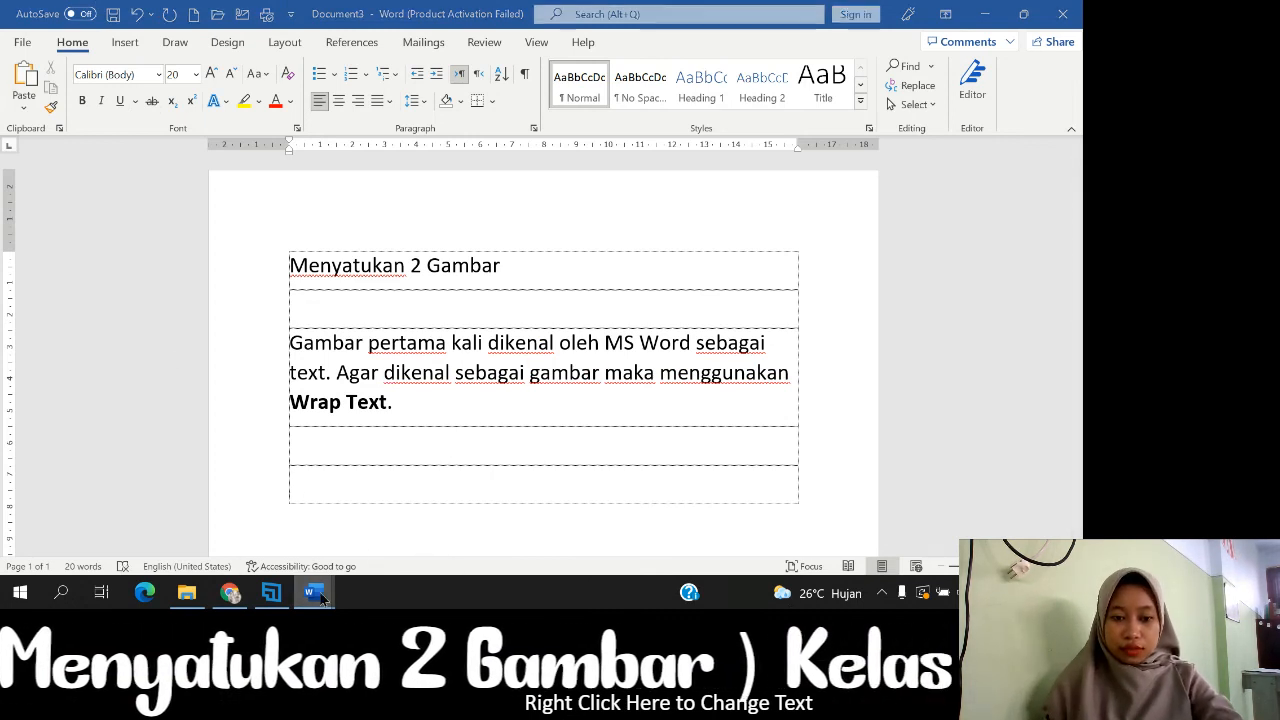
Switch to Document1 and insert the picture candi from the gambar folder on the empty second page
mouse_move(322, 597)
left_click(229, 509)
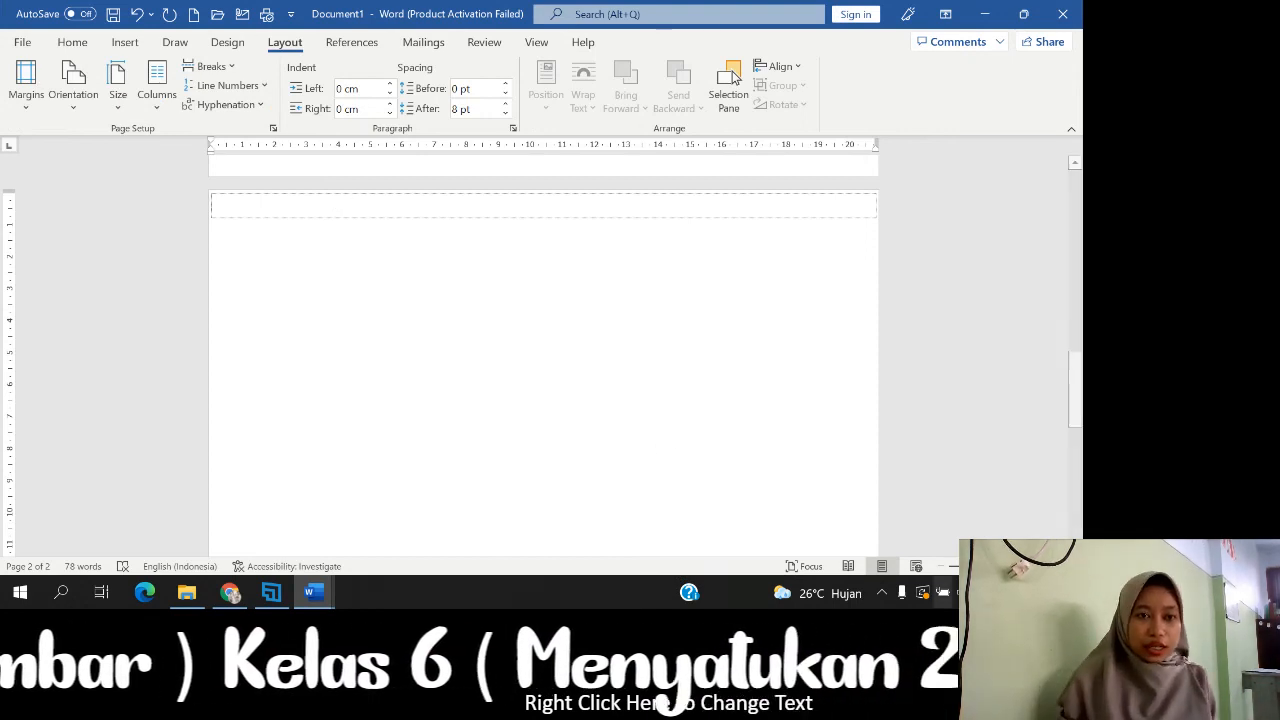
left_click(124, 42)
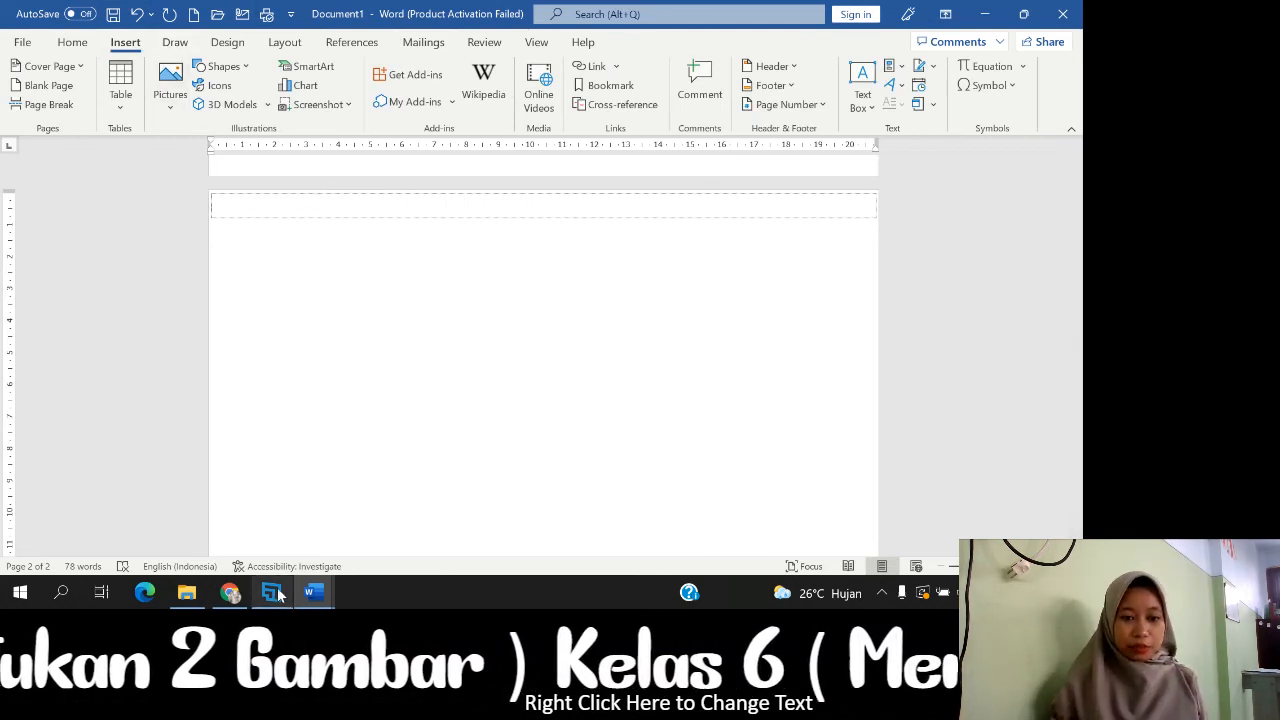
mouse_move(276, 594)
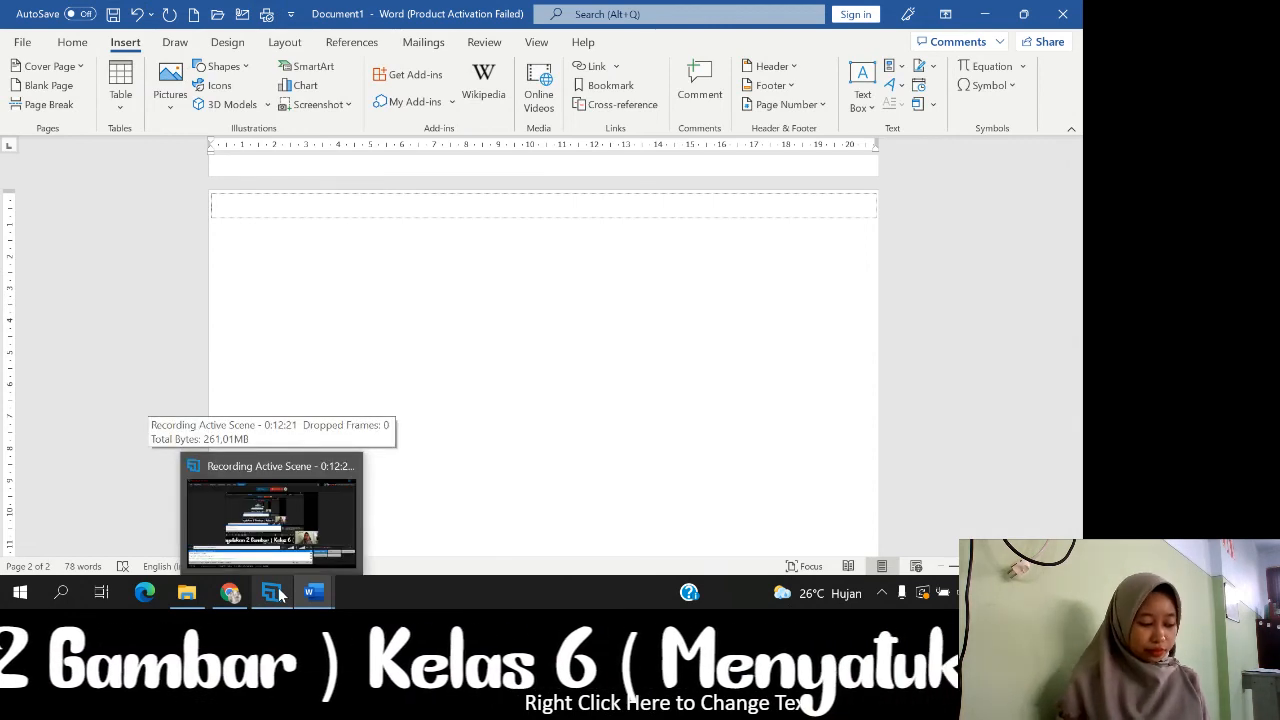
mouse_move(176, 588)
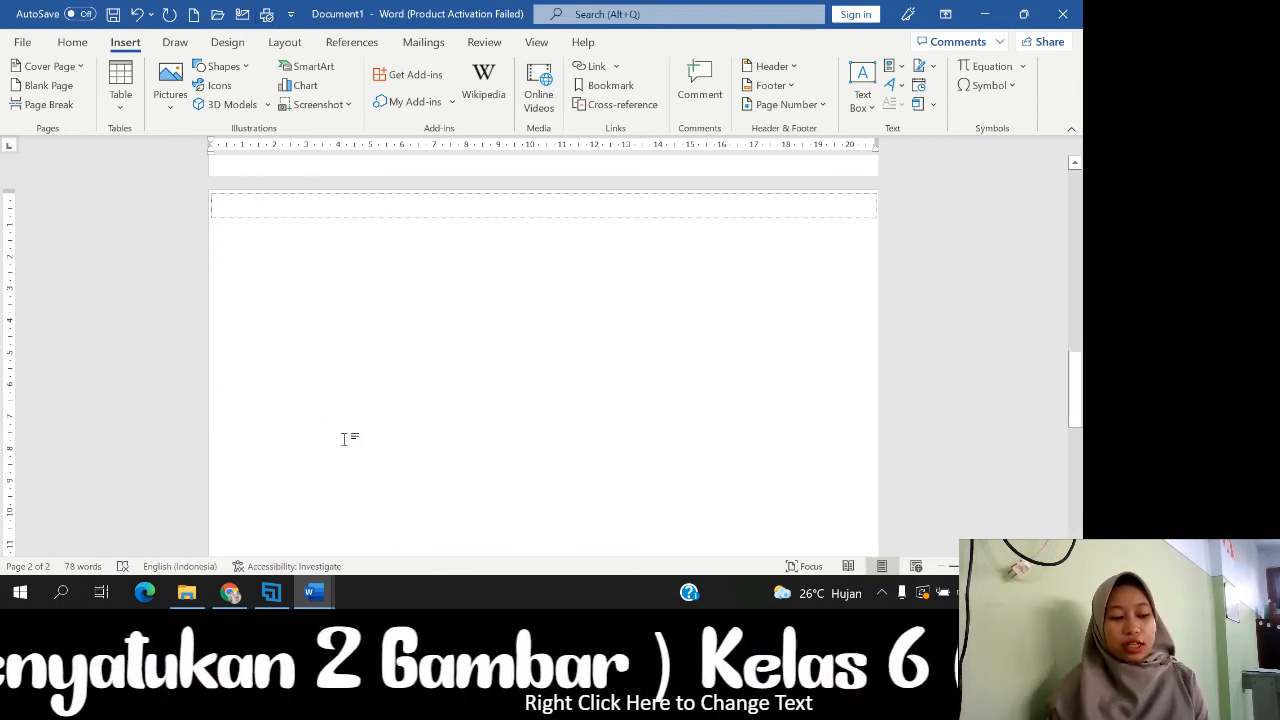
left_click(170, 95)
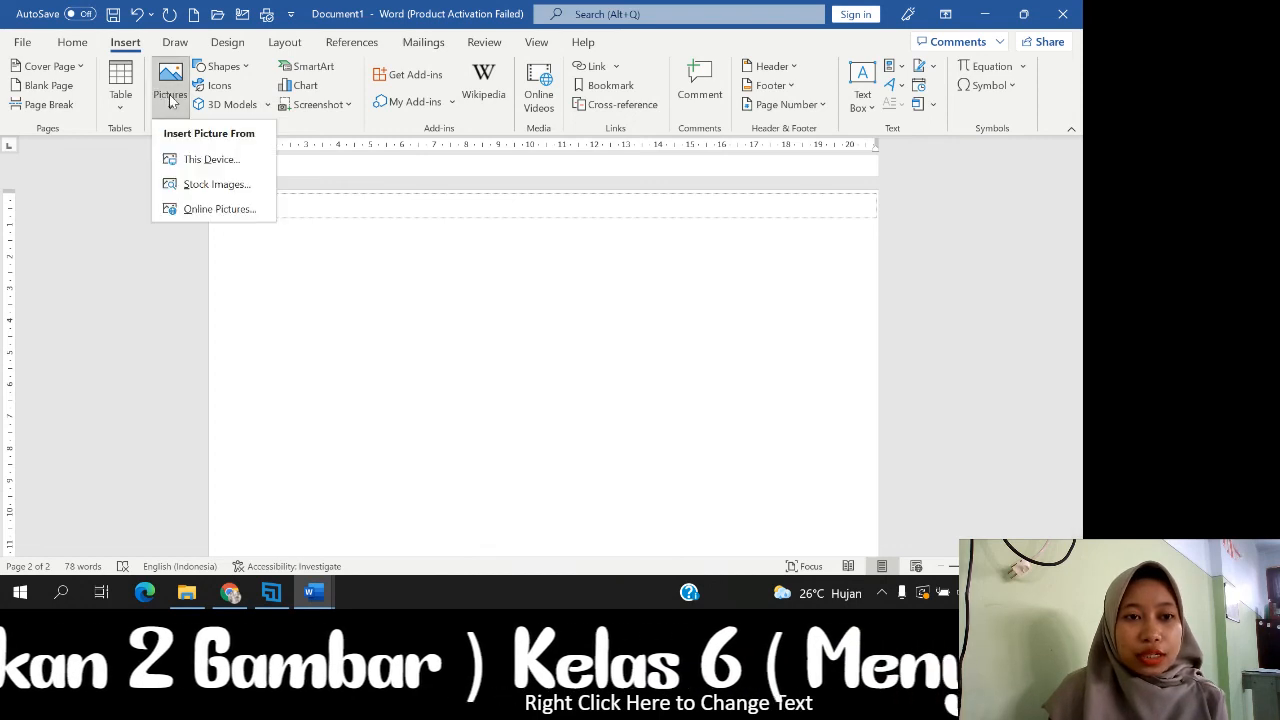
left_click(196, 161)
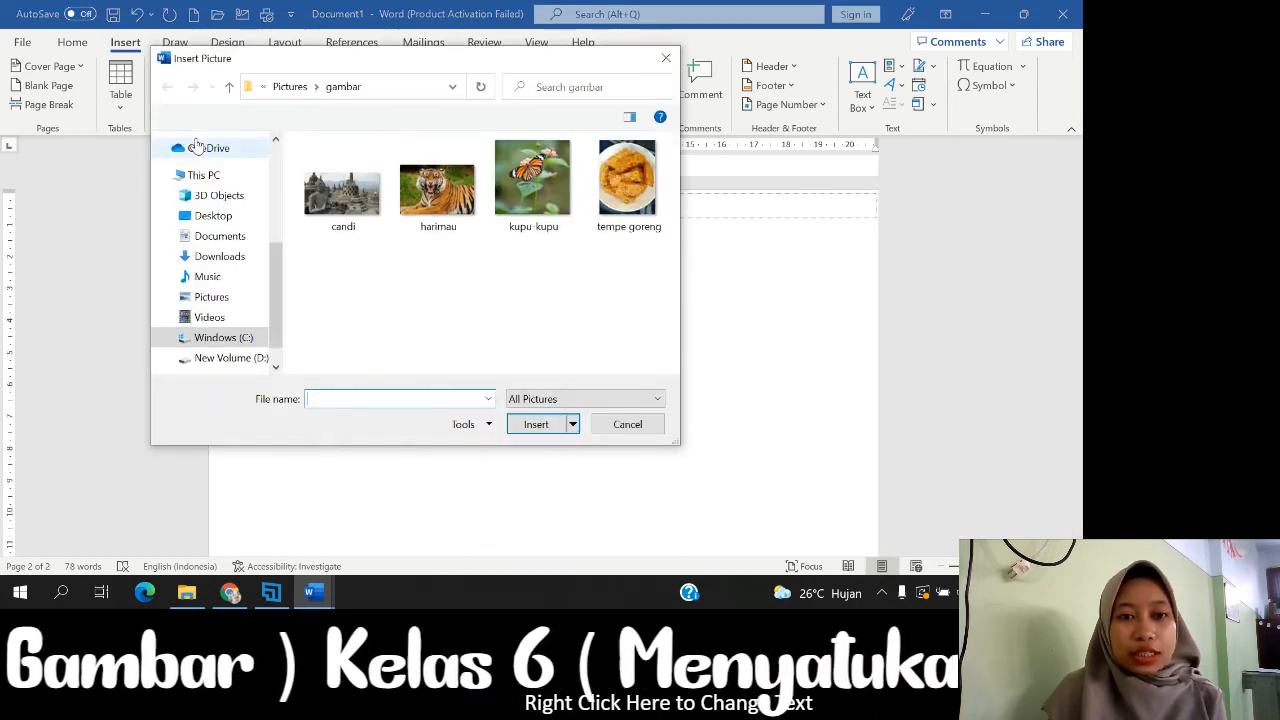
left_click(358, 193)
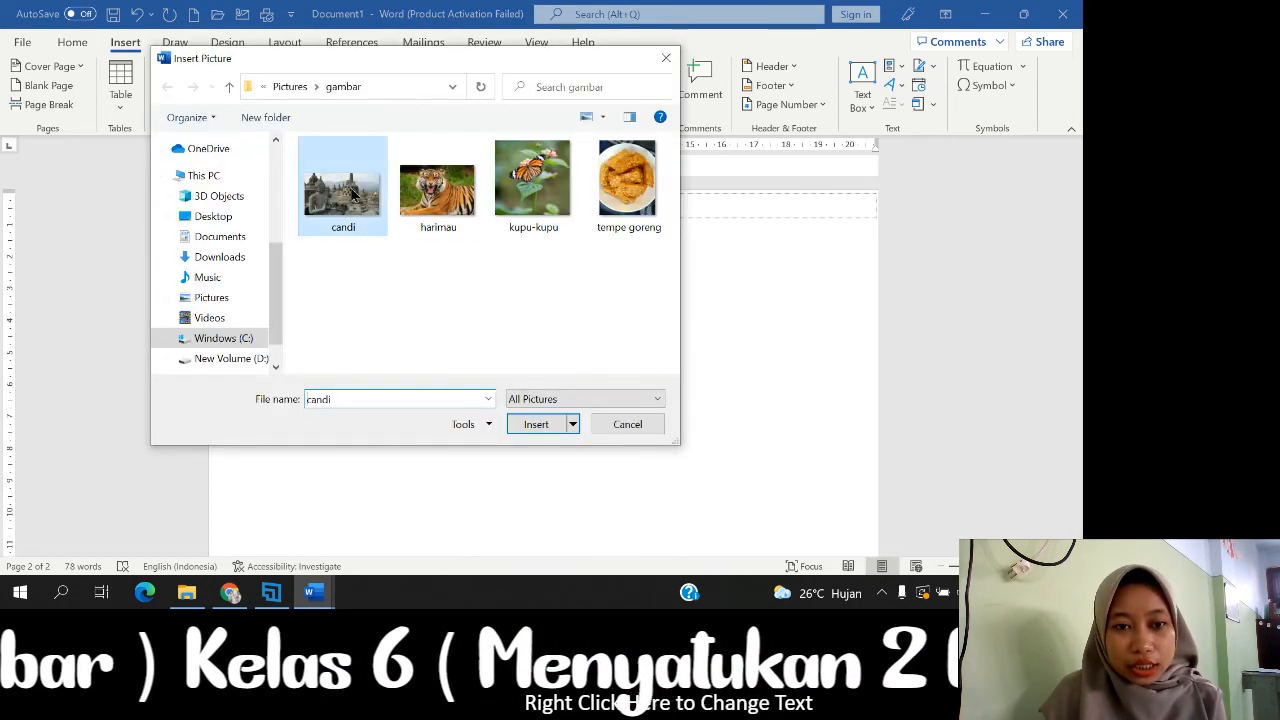
left_click(546, 432)
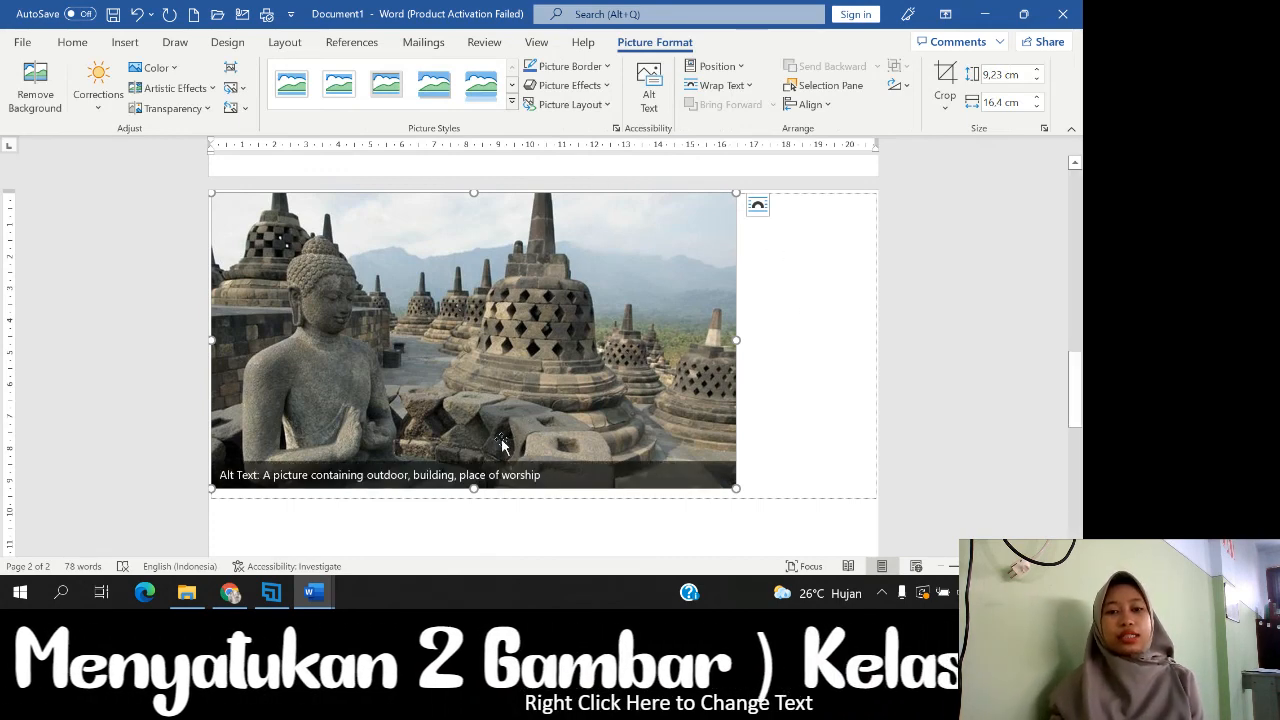
left_click(826, 447)
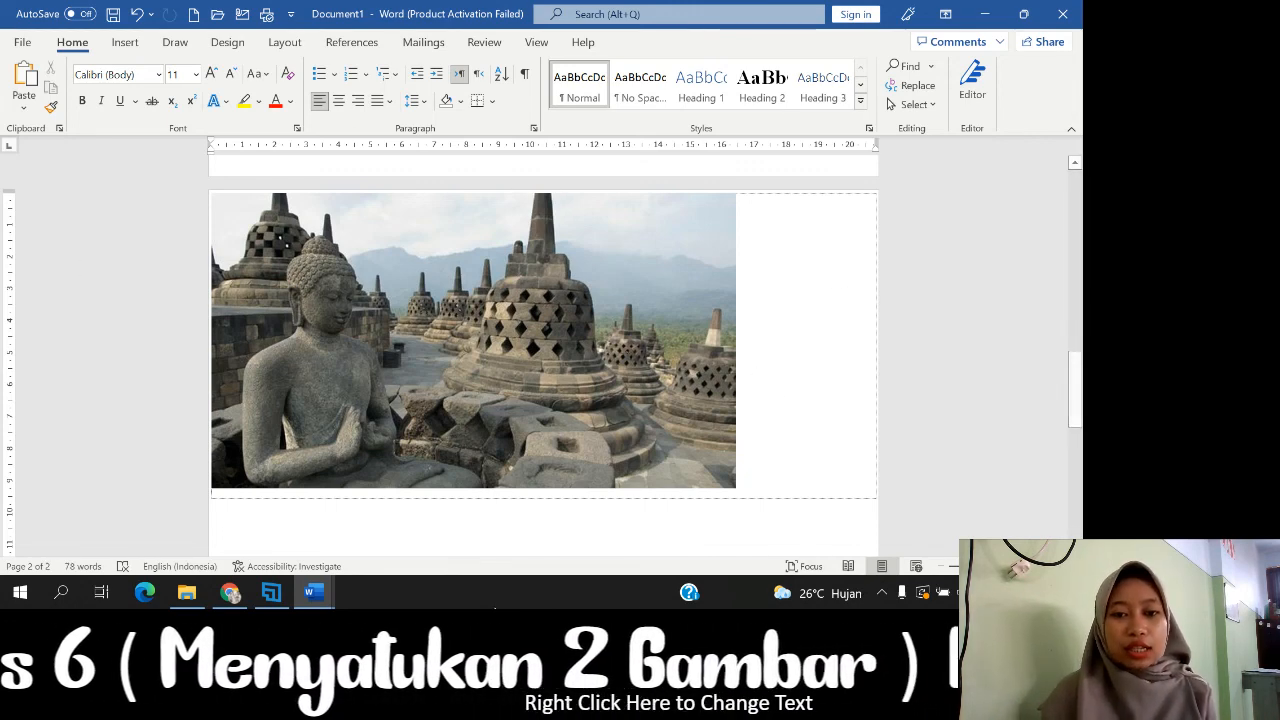
Move the fried tempe picture on the first page sideways to uncover the ingredient list
left_click(396, 284)
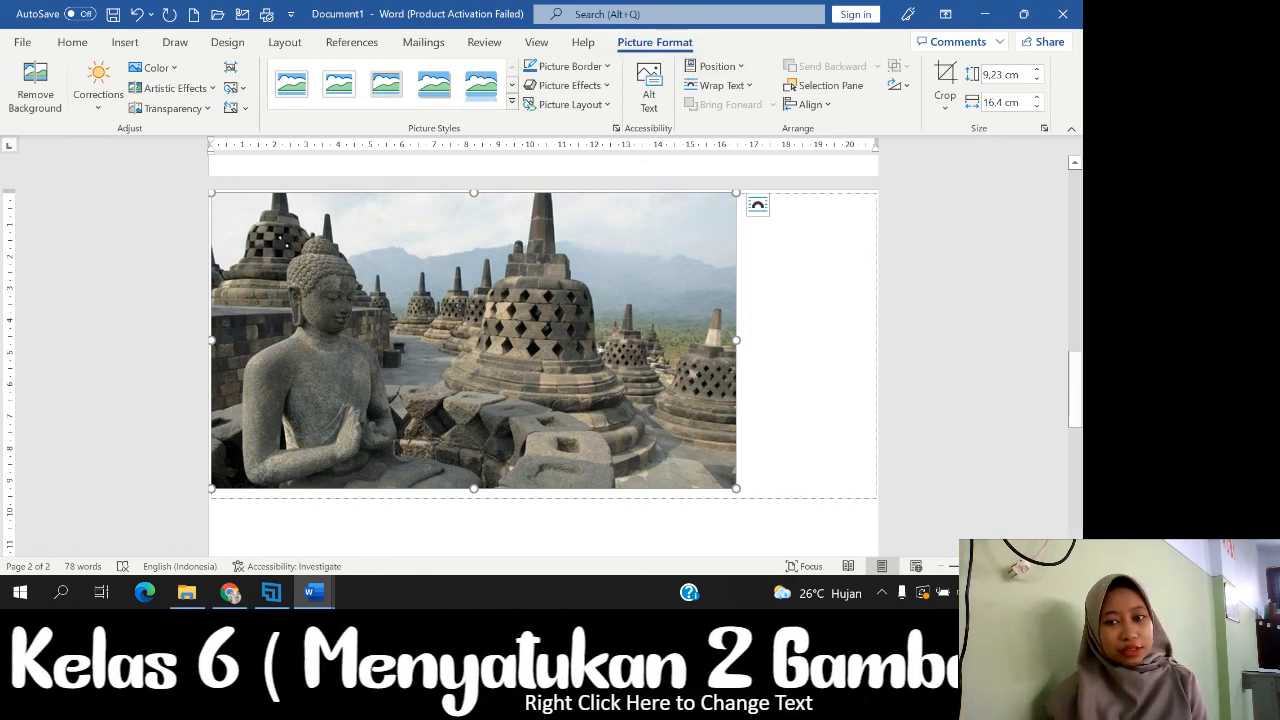
left_click_drag(1074, 388, 1027, 187)
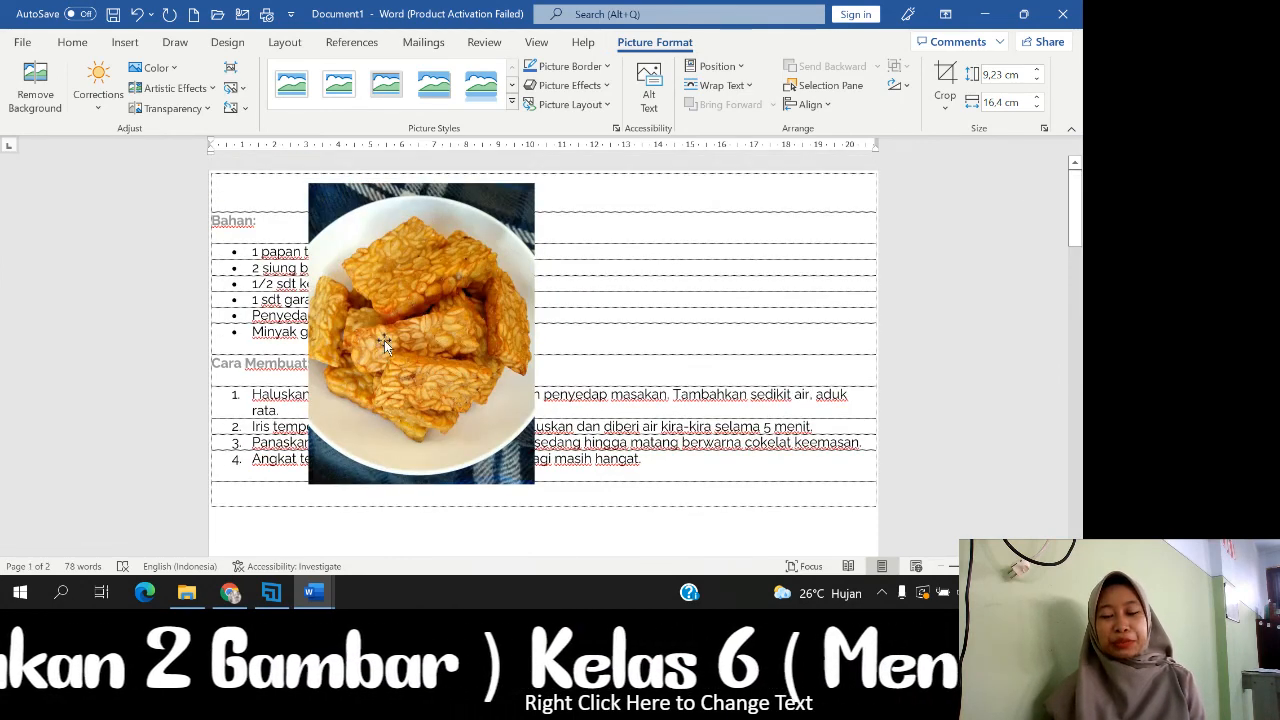
left_click_drag(432, 325, 638, 330)
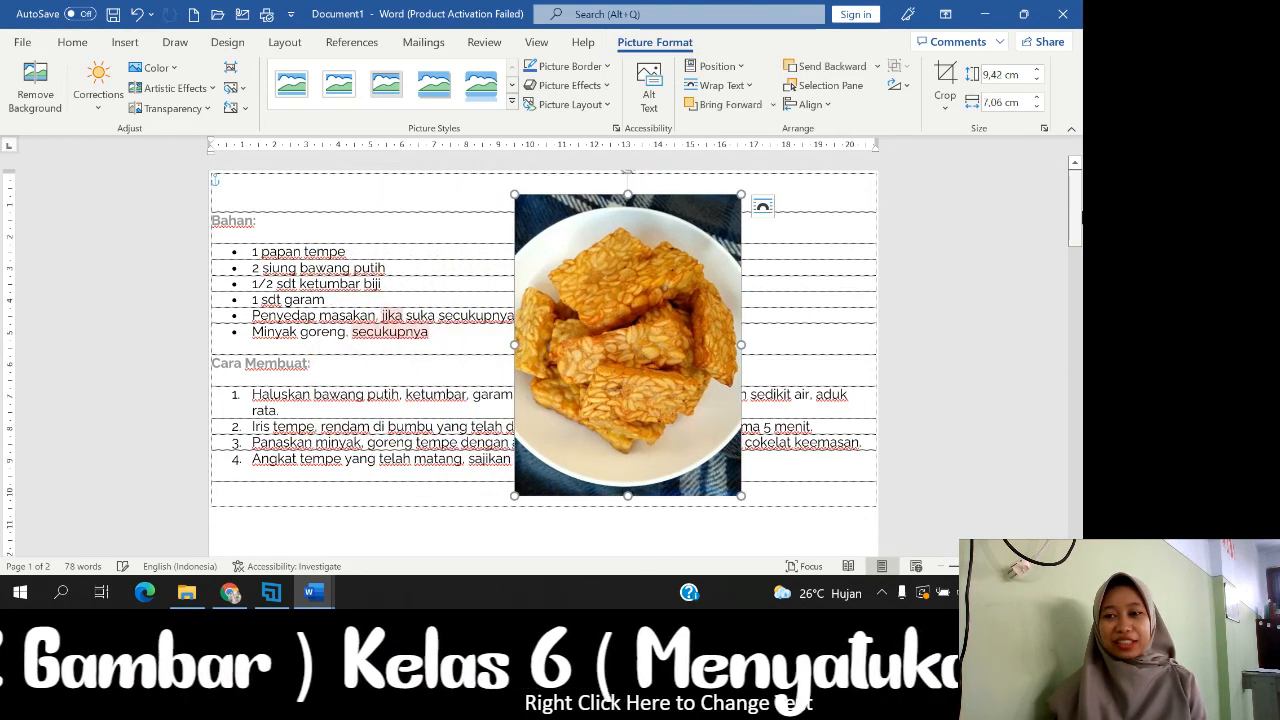
left_click_drag(1078, 204, 1077, 392)
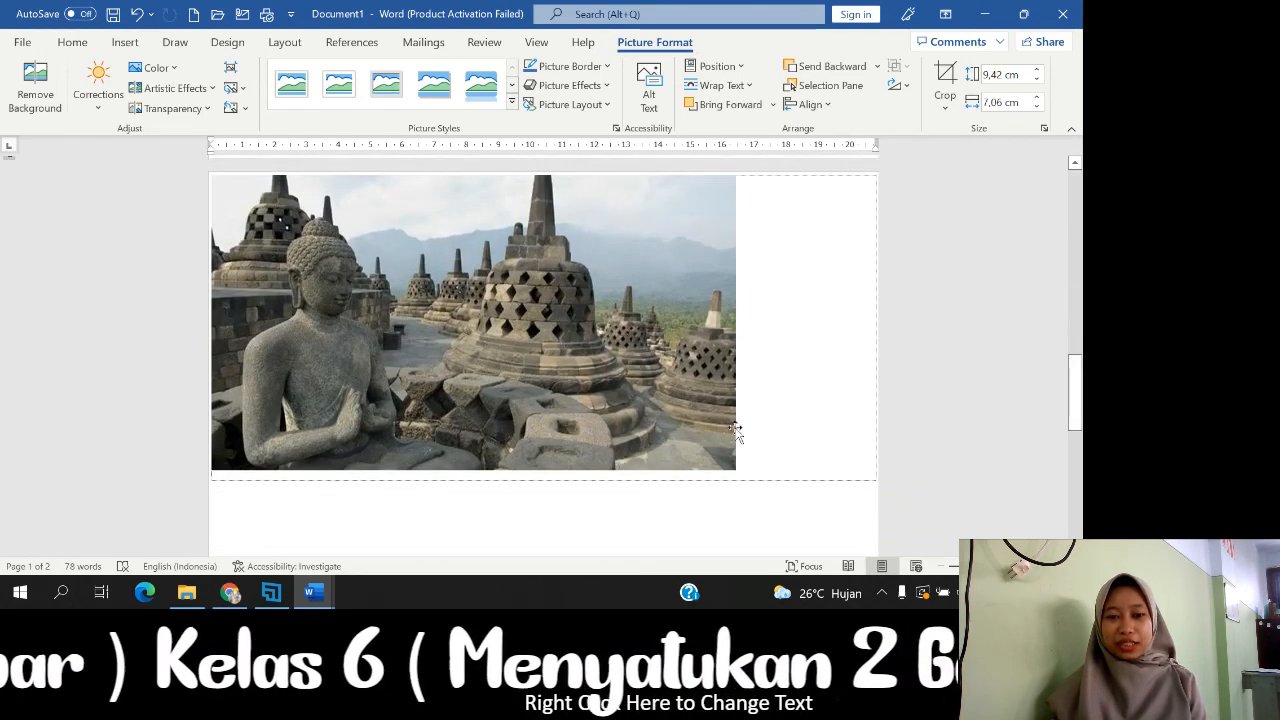
left_click(748, 328)
left_click(580, 372)
left_click(800, 331)
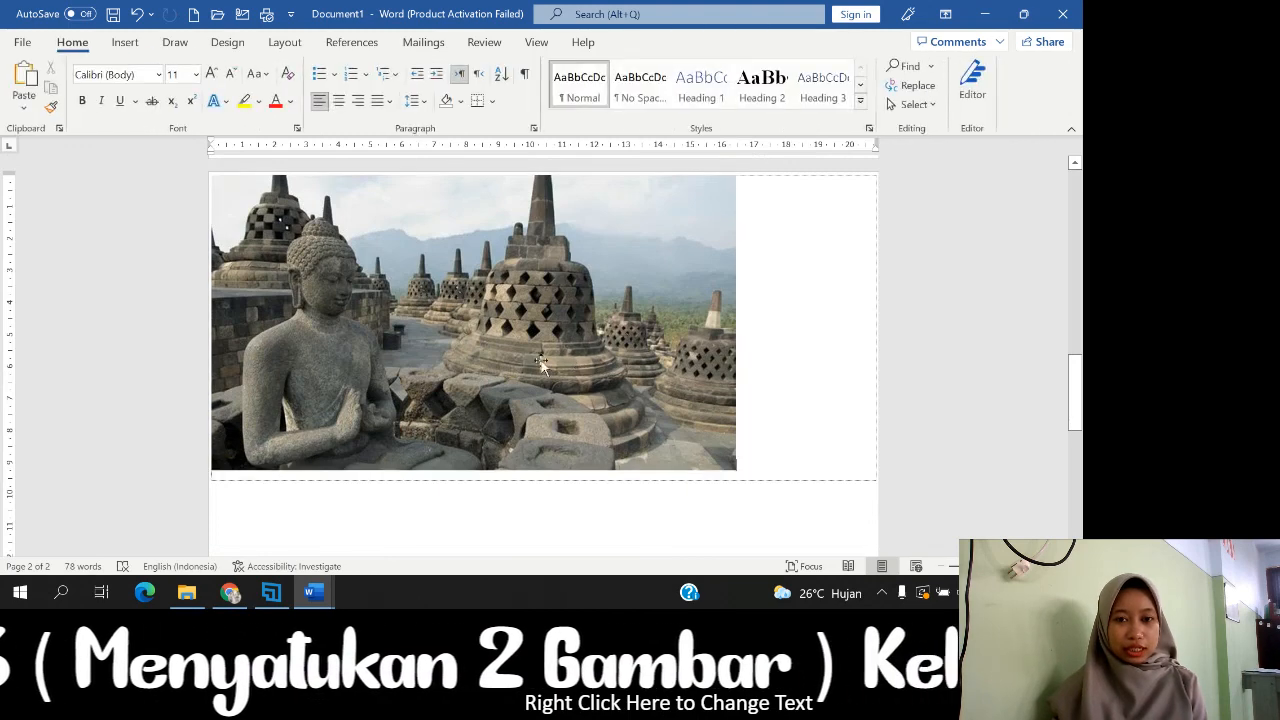
left_click(610, 350)
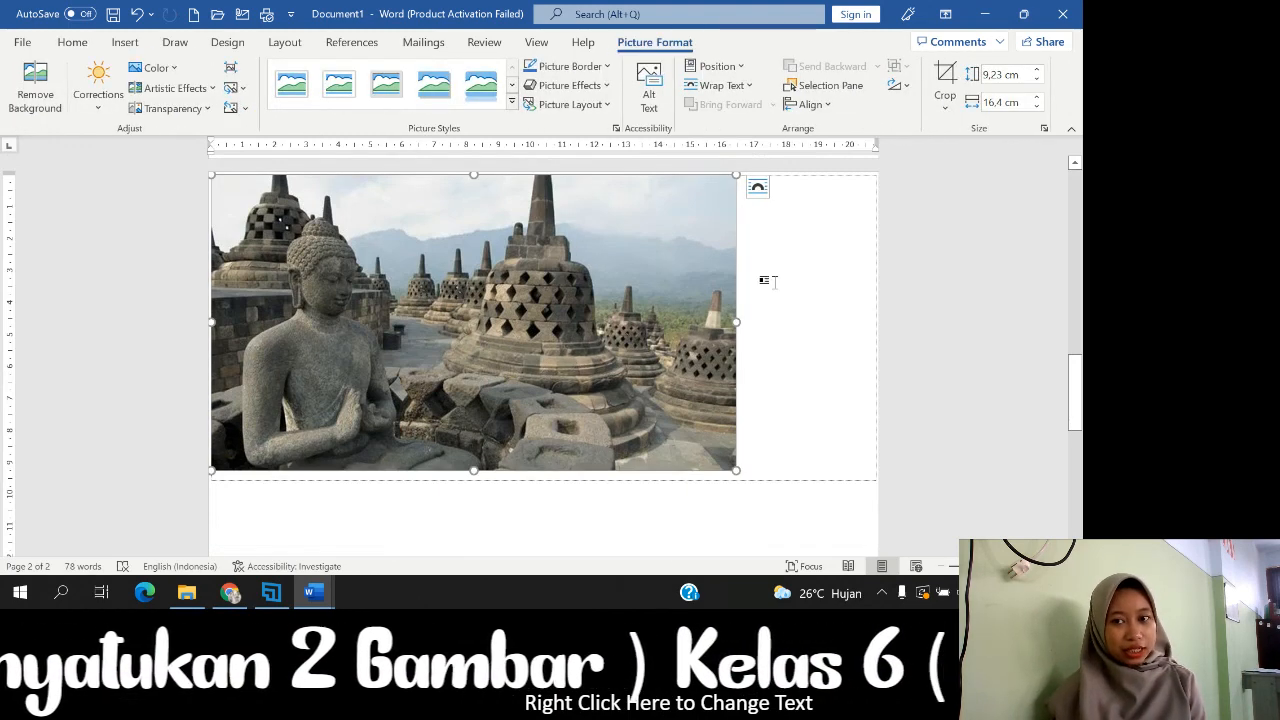
left_click(772, 284)
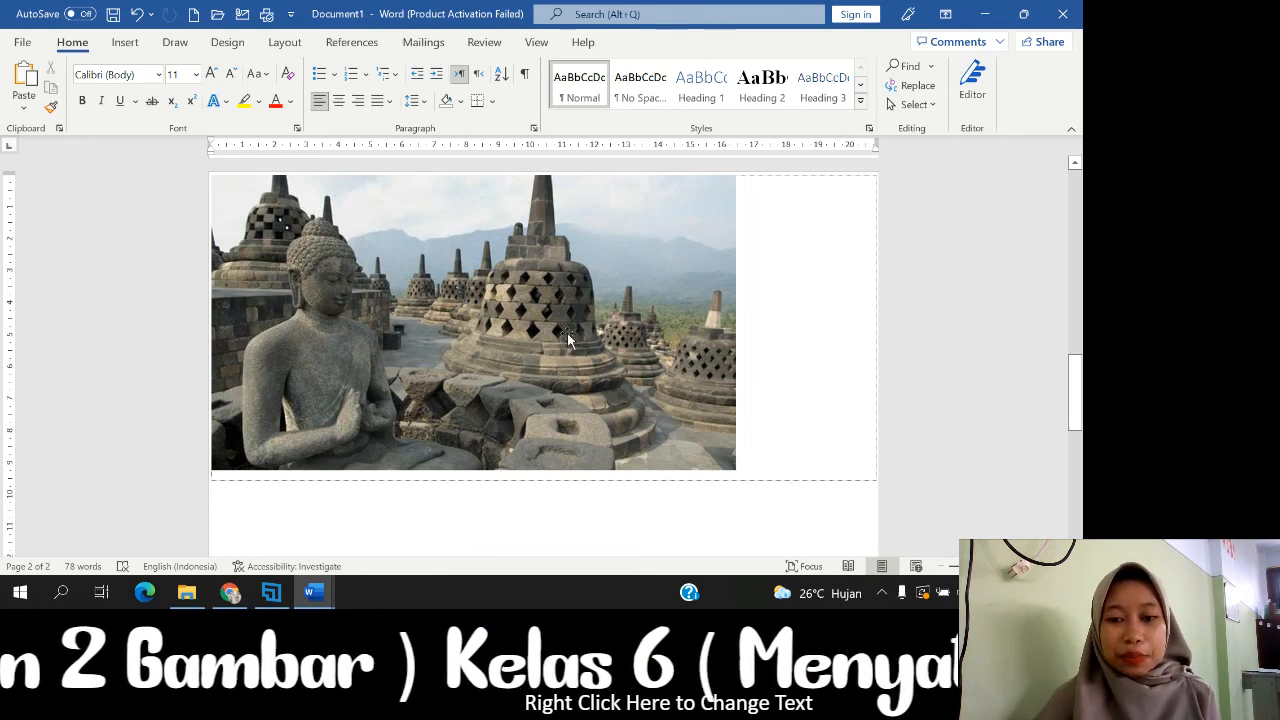
Enlarge the temple picture proportionally to 11,71 cm high and 20,8 cm wide, spanning the page width
left_click(698, 402)
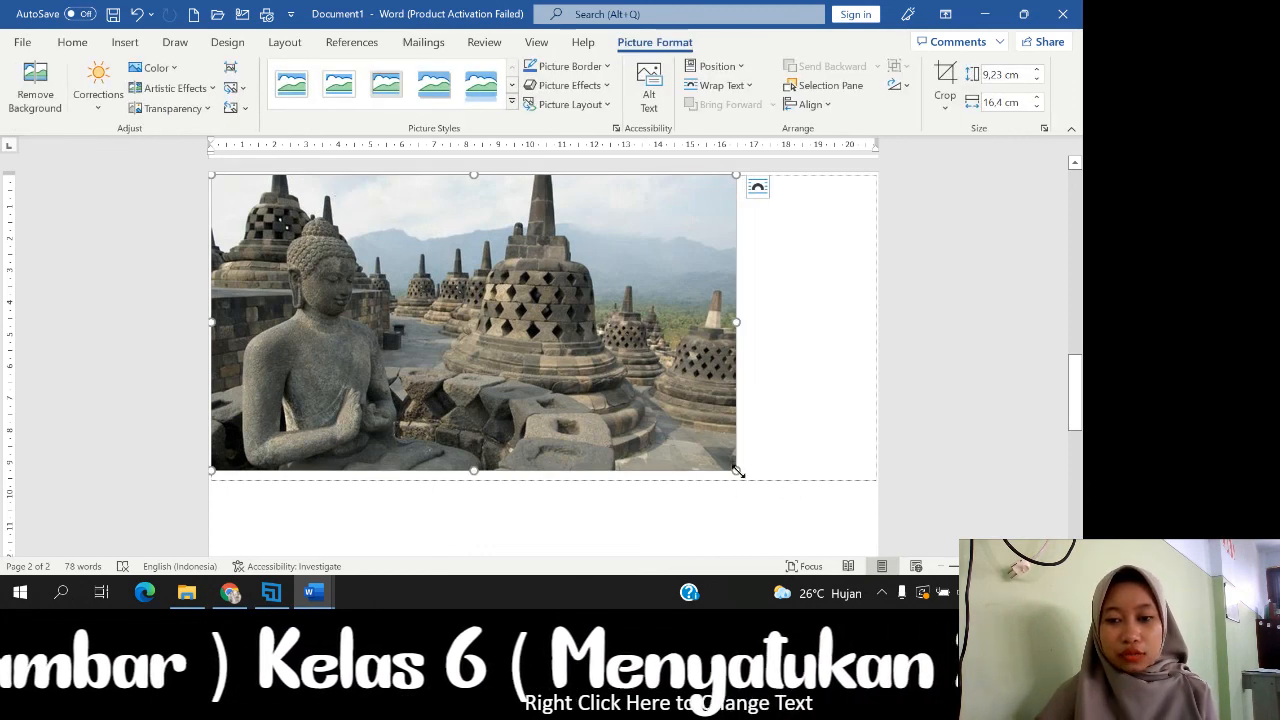
left_click_drag(738, 471, 876, 549)
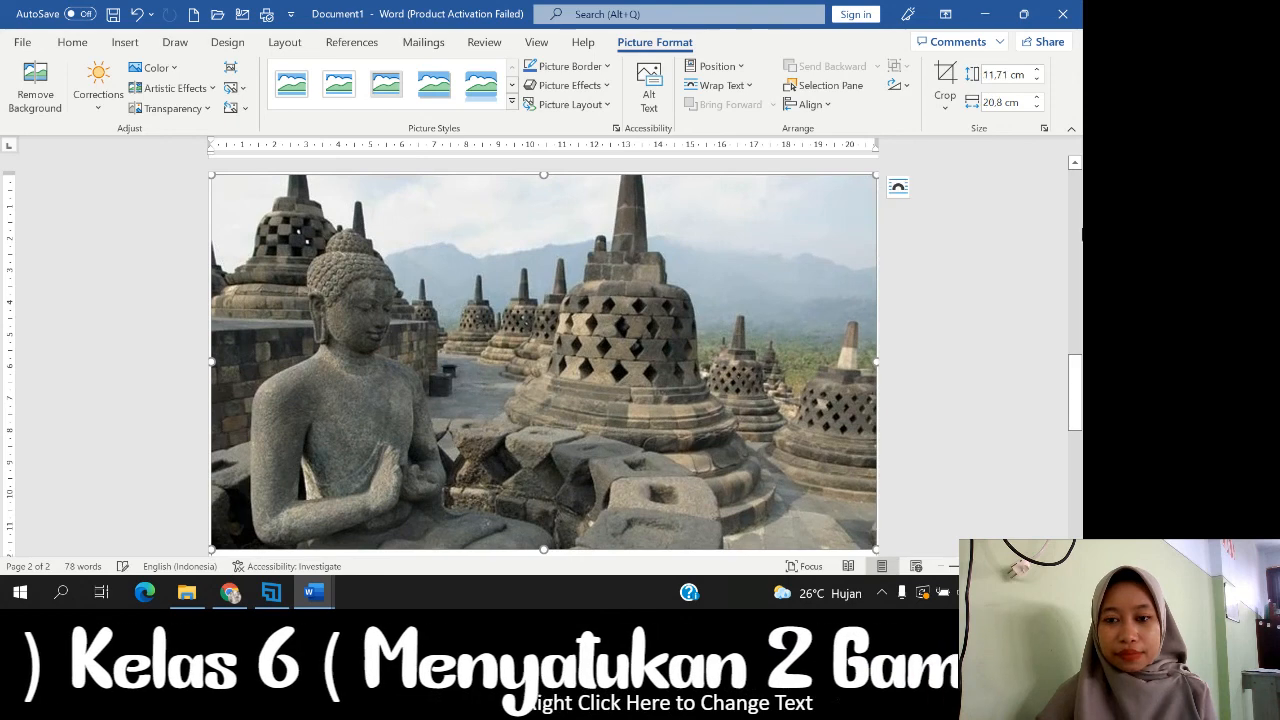
scroll(891, 296, "down", 3)
scroll(891, 296, "up", 5)
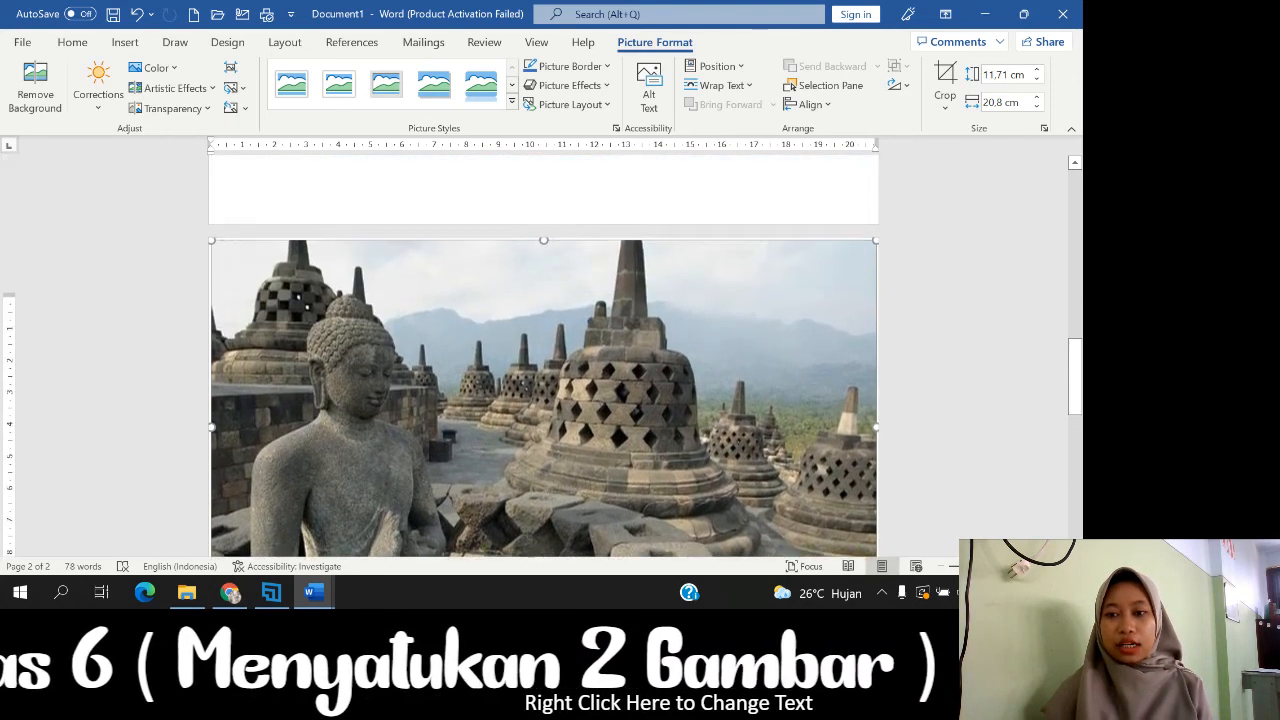
scroll(544, 350, "down", 2)
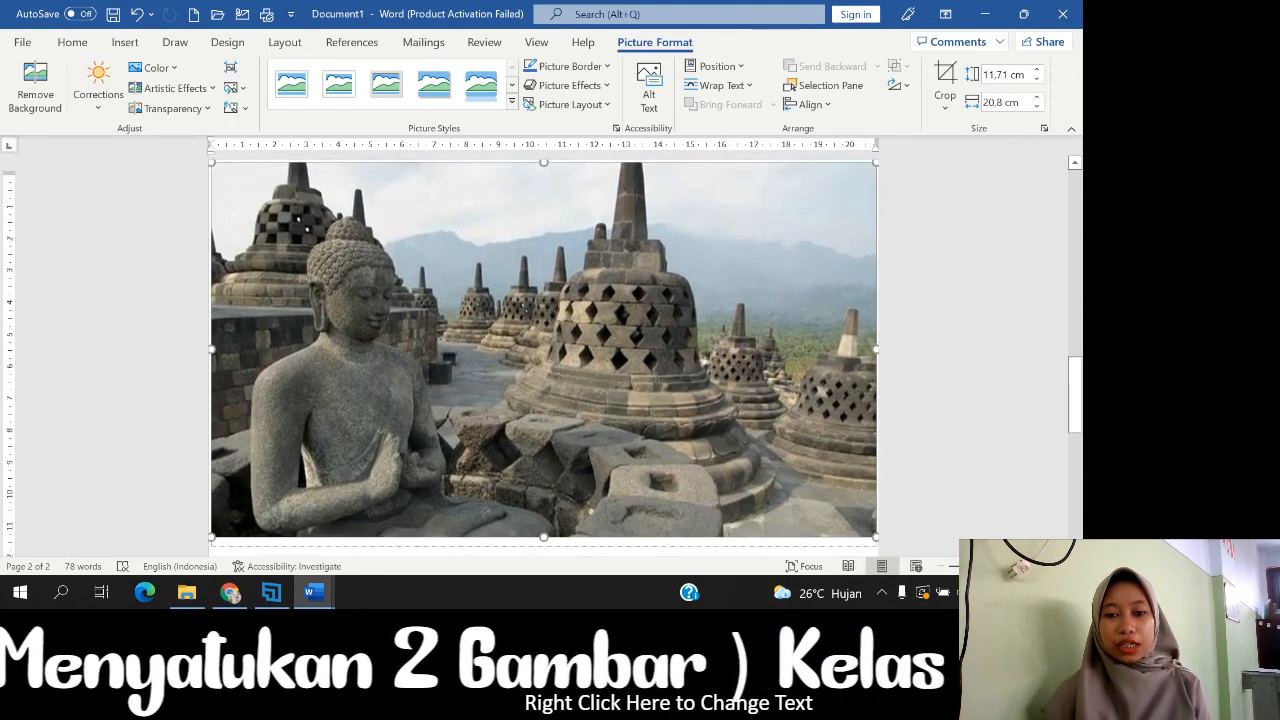
scroll(640, 325, "up", 1)
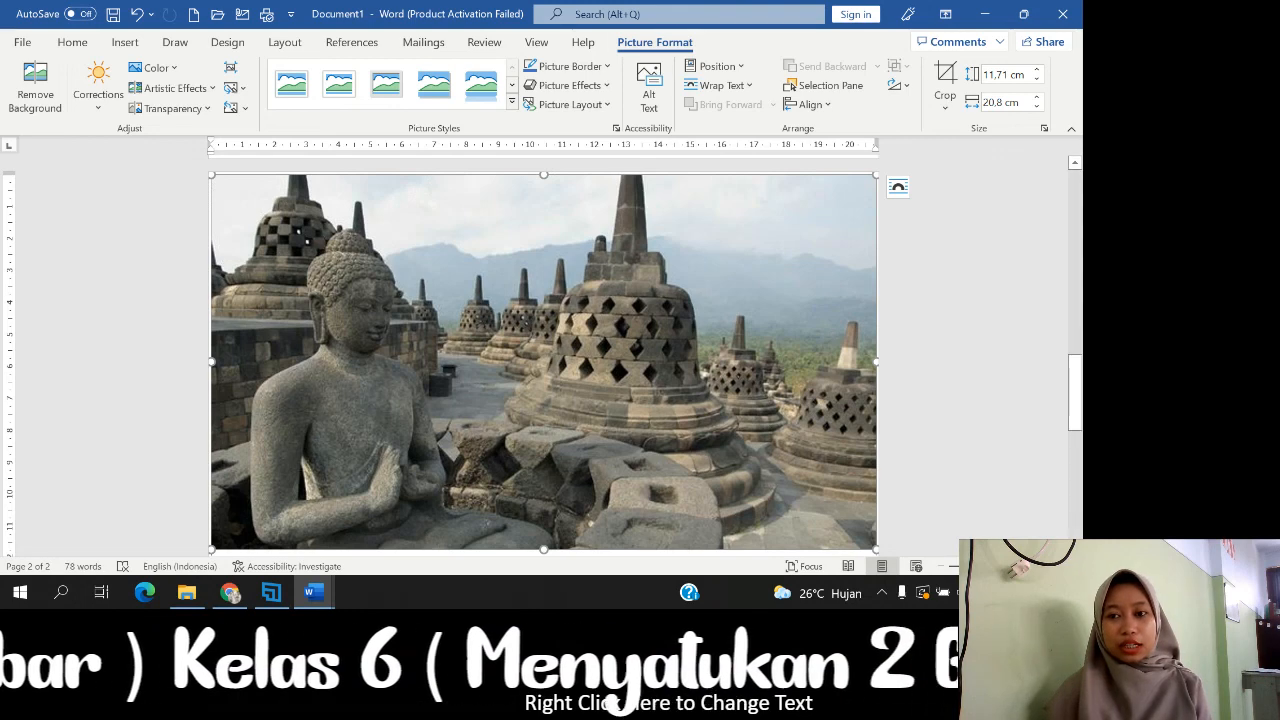
left_click(893, 241)
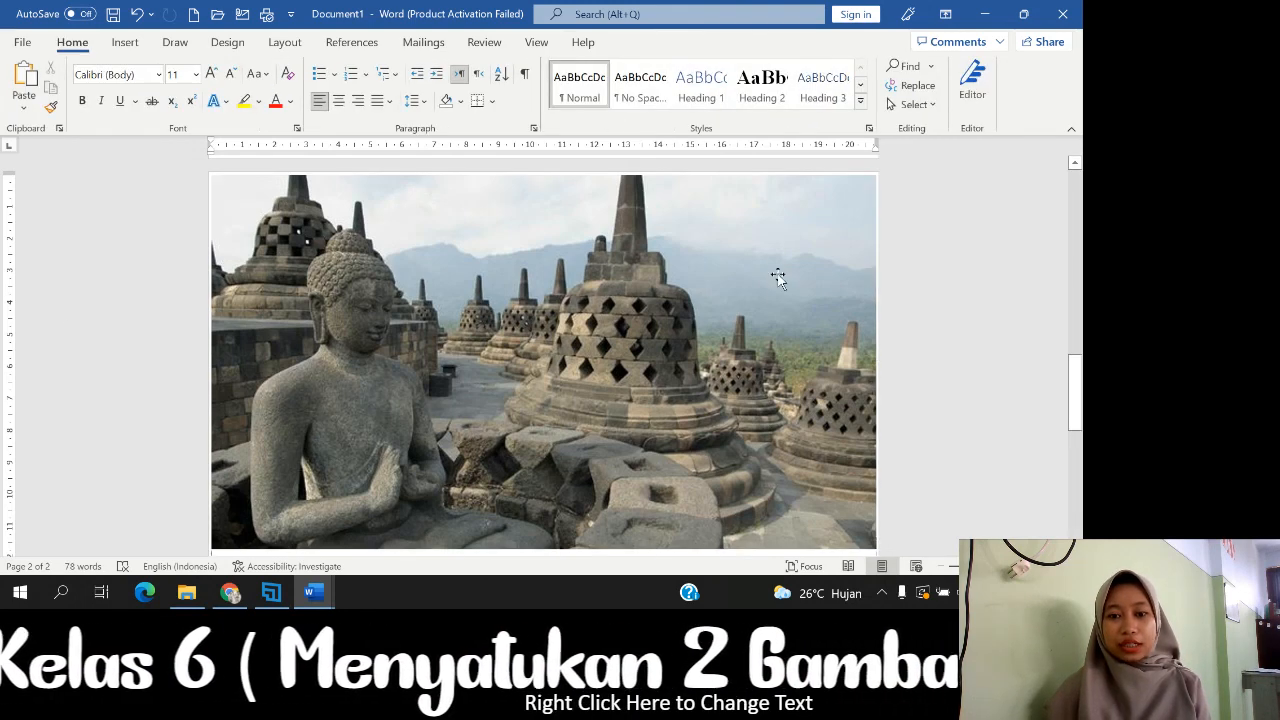
Insert the picture harimau from the gambar folder directly after the temple picture on the second page
scroll(777, 277, "down", 3)
left_click(596, 360)
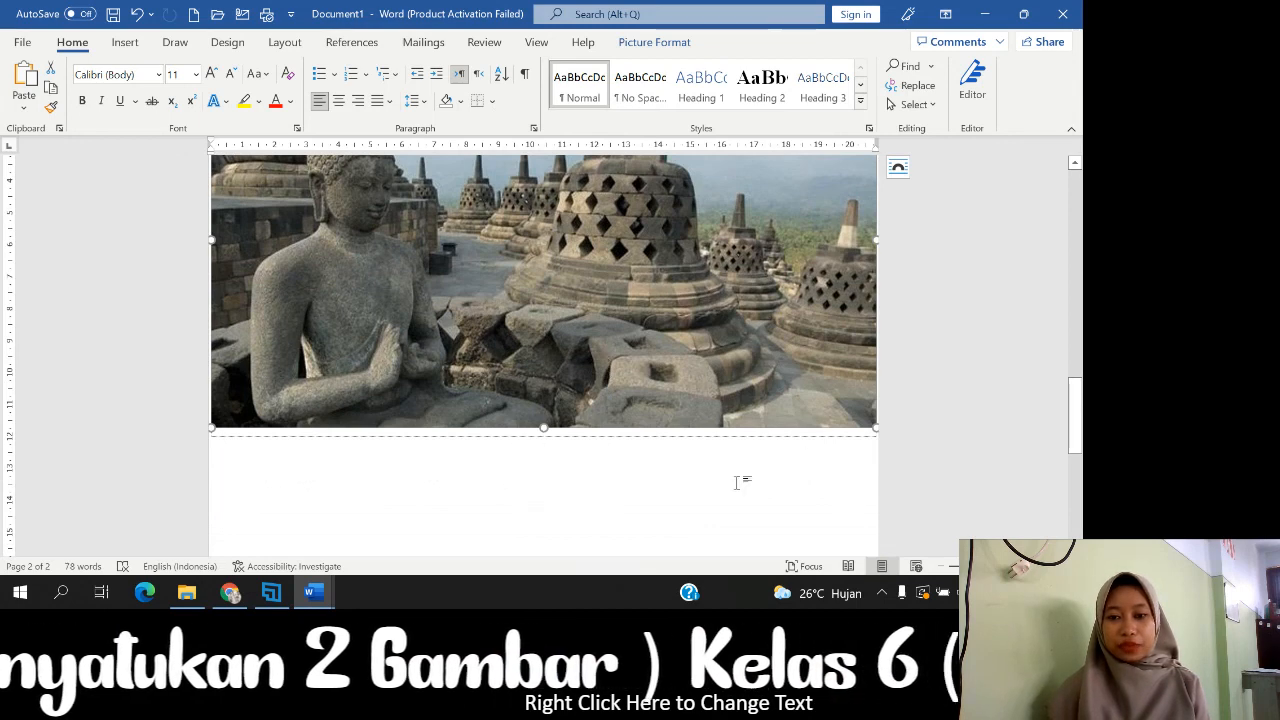
key("ctrl+a")
left_click(876, 422)
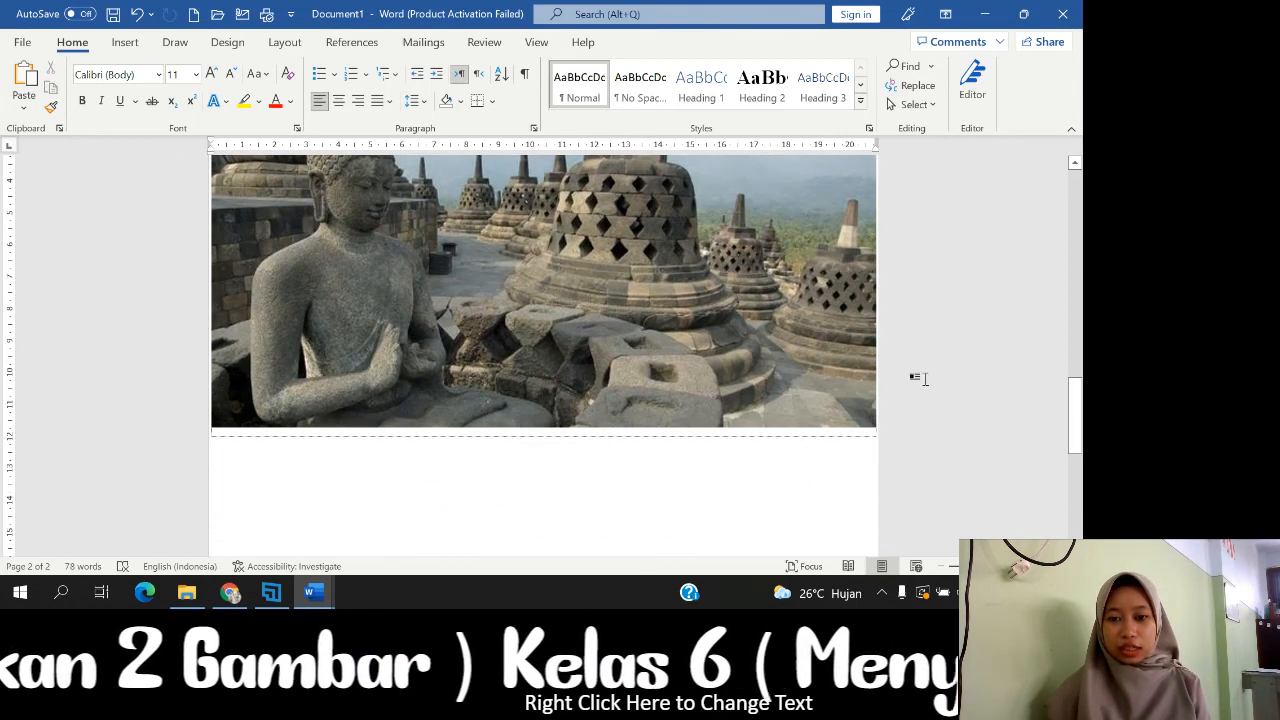
scroll(544, 355, "up", 3)
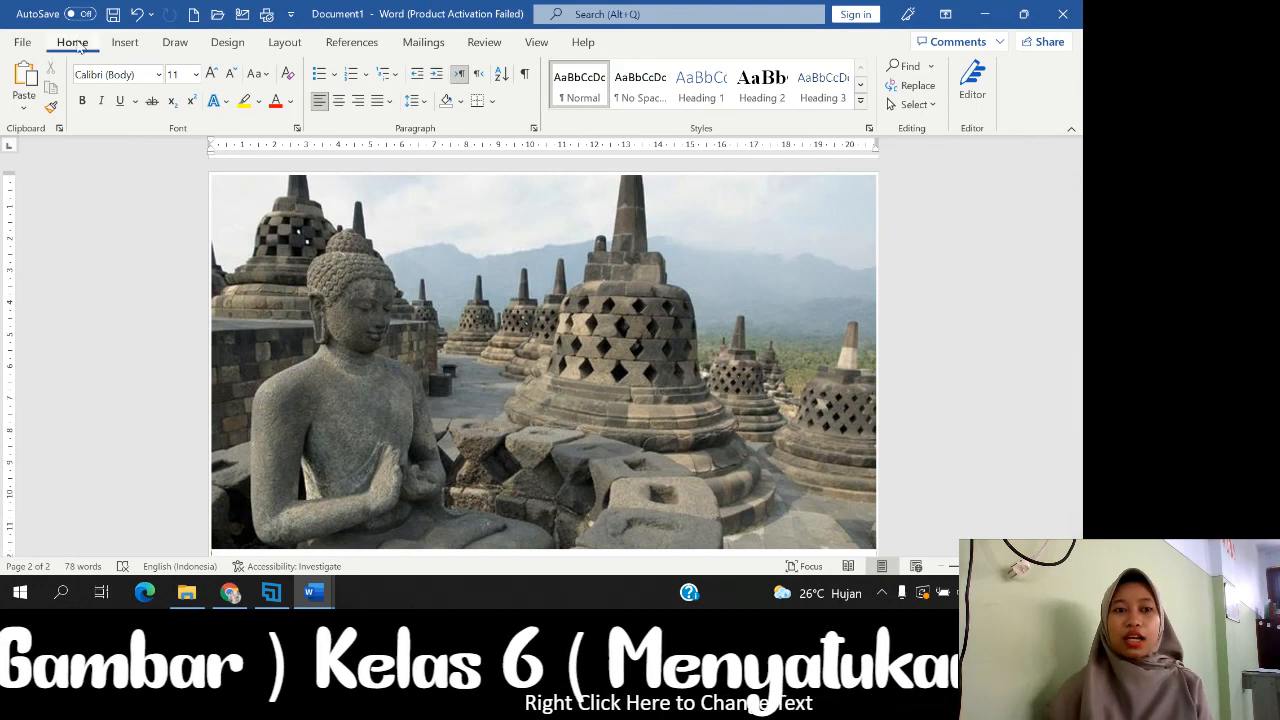
left_click(118, 44)
left_click(170, 85)
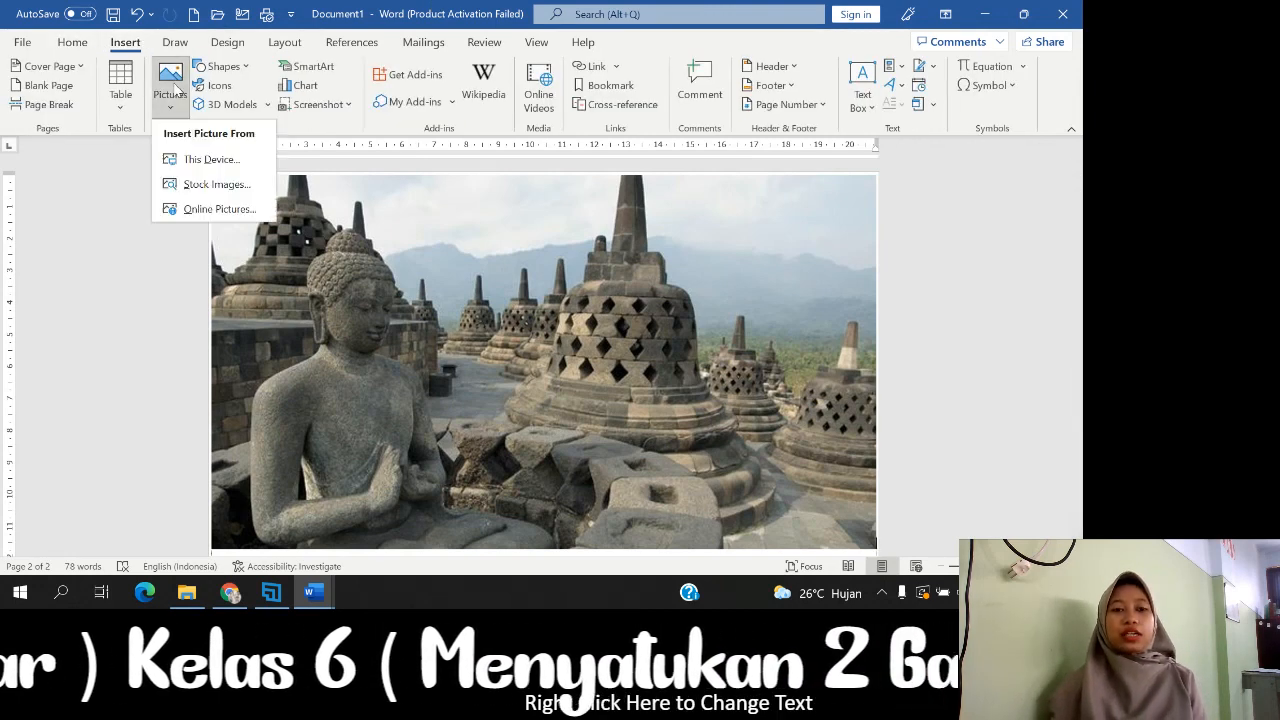
left_click(210, 160)
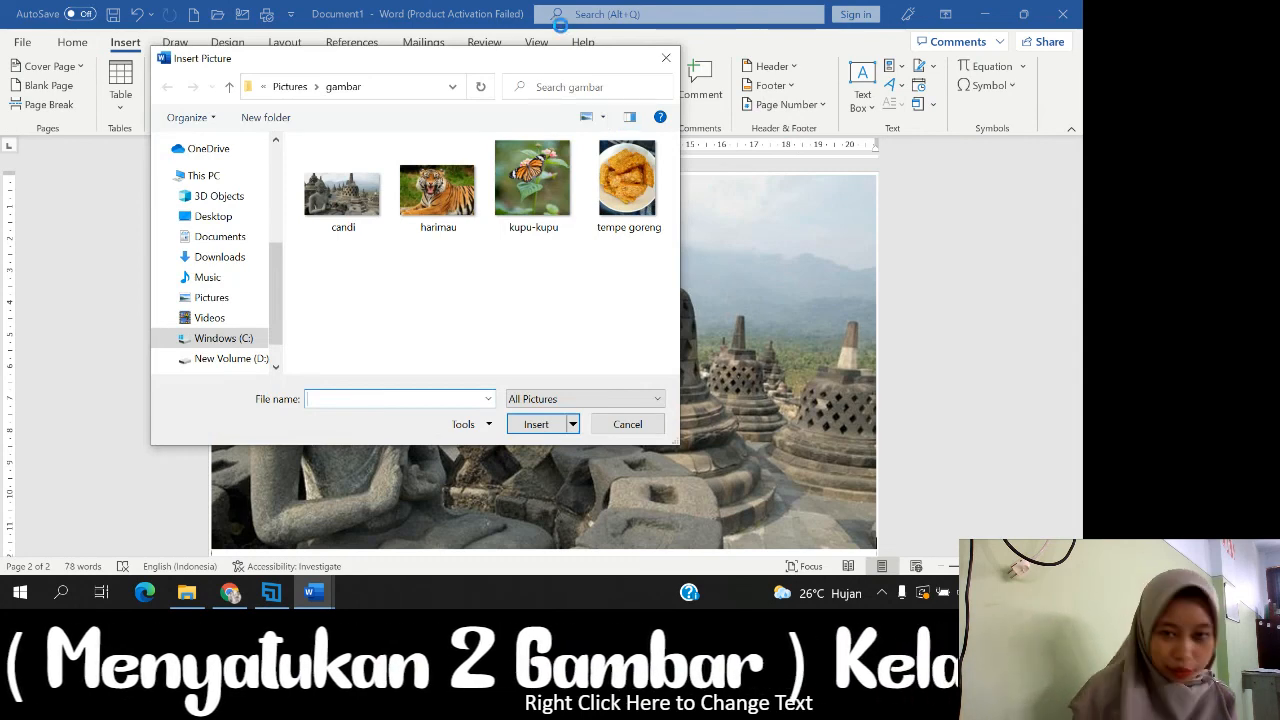
left_click(476, 222)
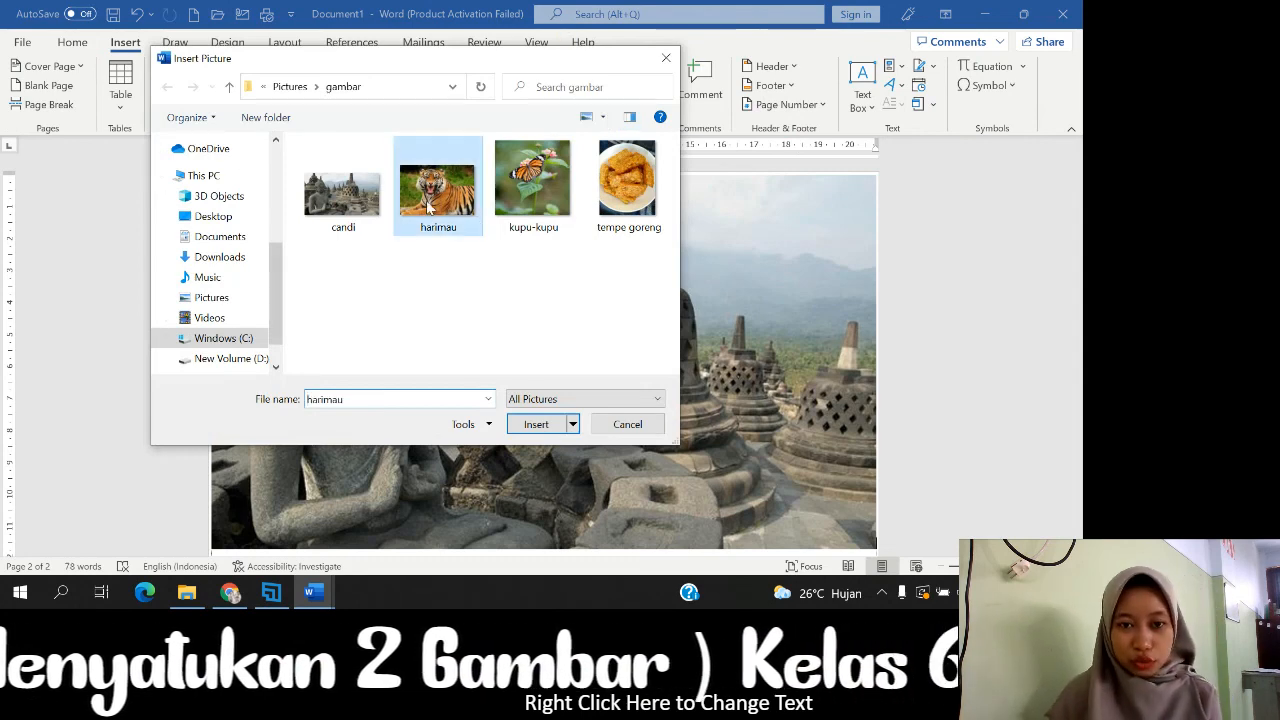
left_click(537, 425)
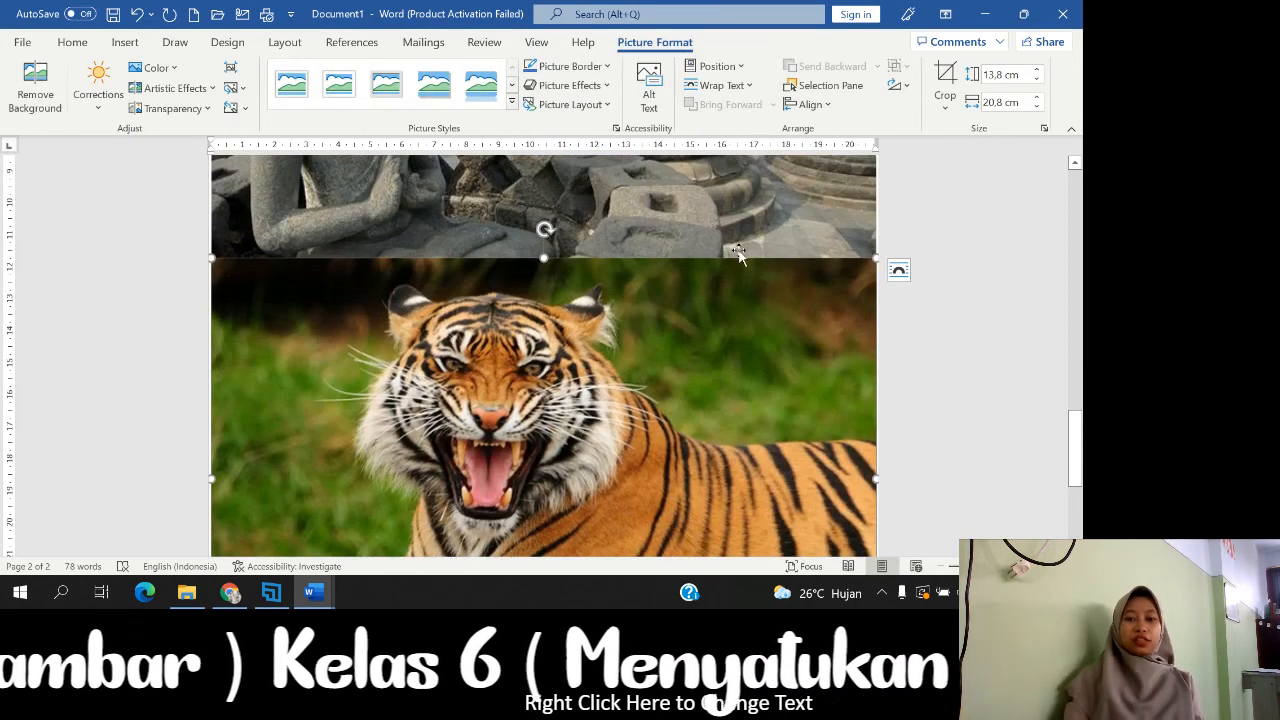
Examine how the temple and tiger pictures are placed on the second page
scroll(737, 374, "down", 2)
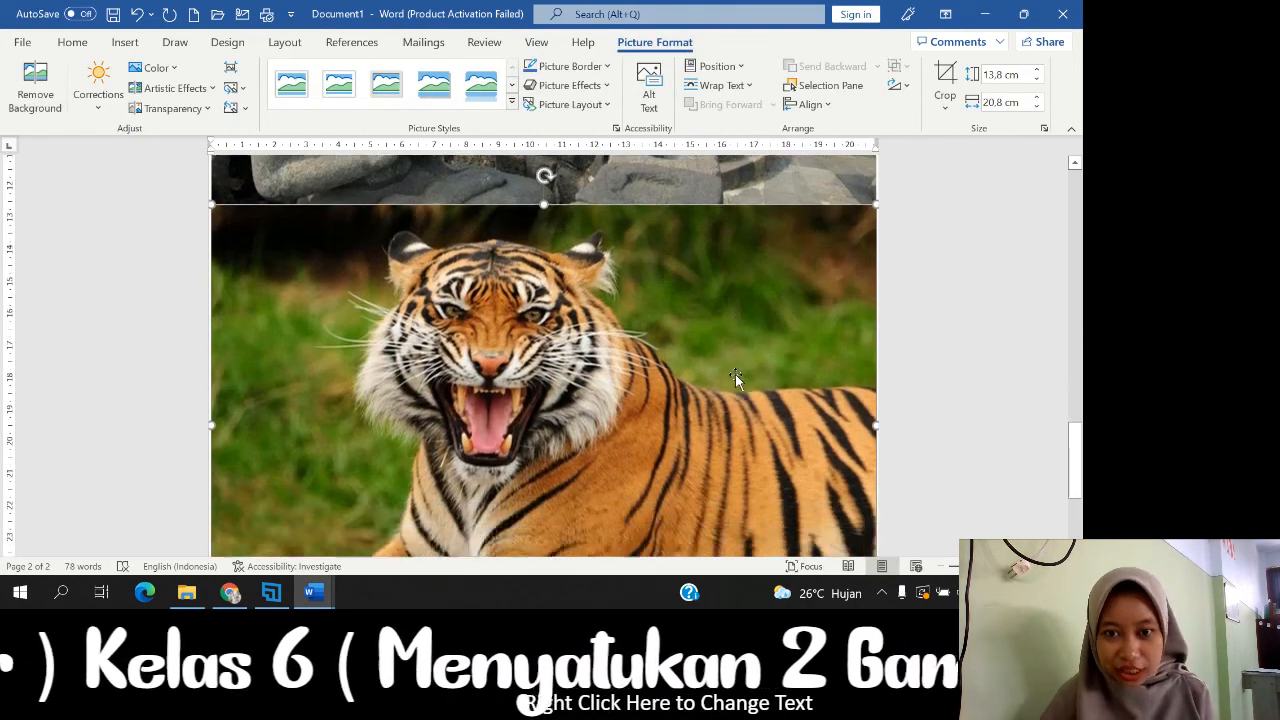
scroll(737, 374, "down", 1)
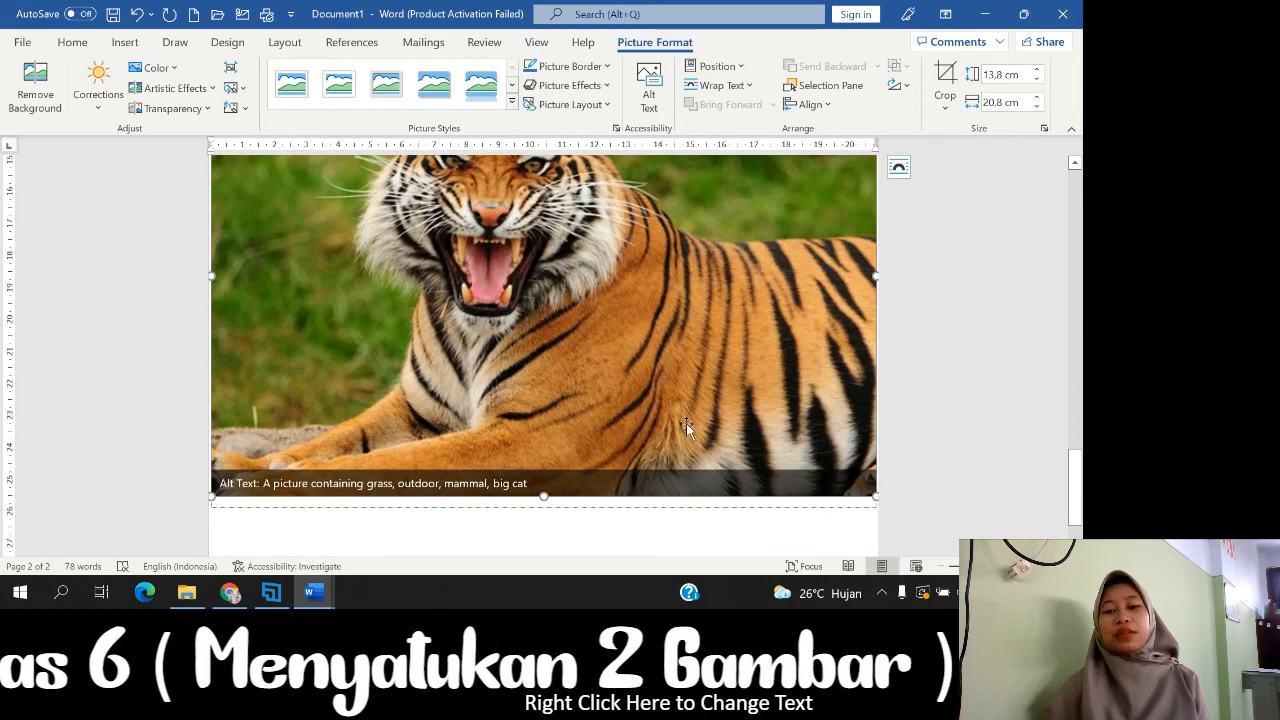
scroll(686, 423, "up", 2)
scroll(674, 422, "up", 7)
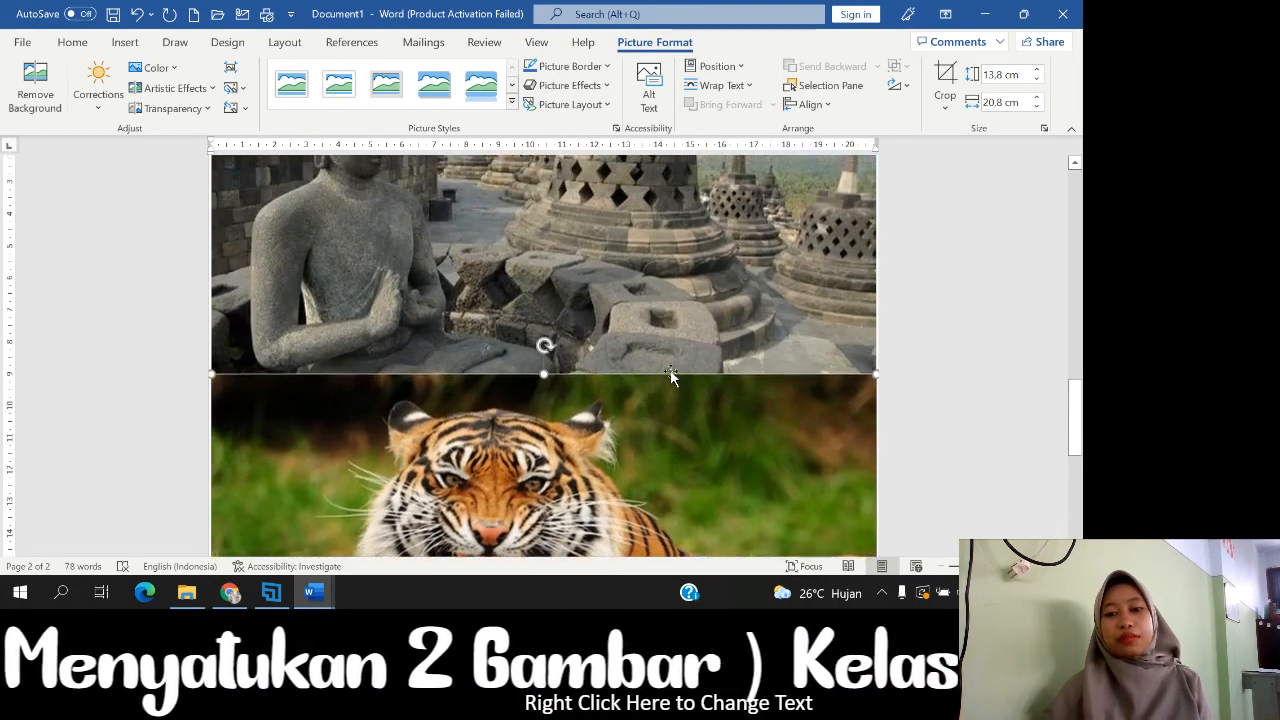
scroll(671, 370, "up", 2)
scroll(675, 372, "down", 8)
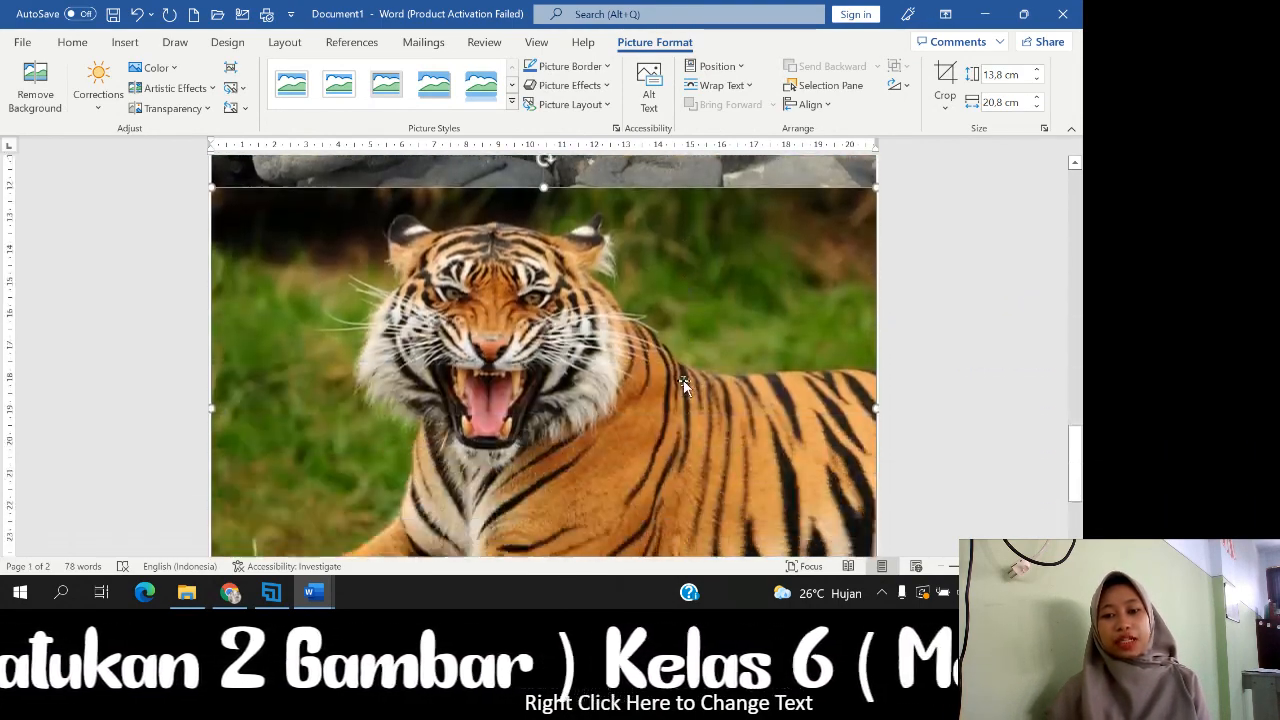
scroll(688, 378, "up", 4)
scroll(688, 383, "up", 3)
scroll(519, 530, "down", 3)
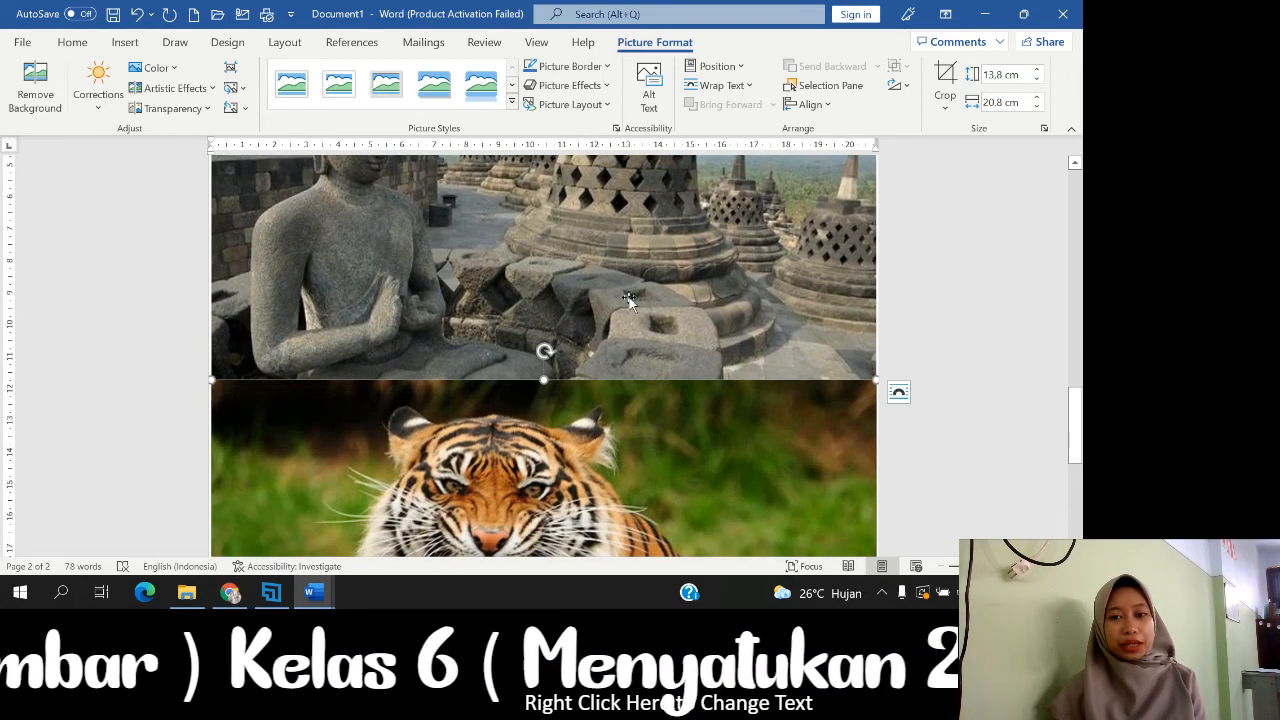
scroll(666, 326, "up", 3)
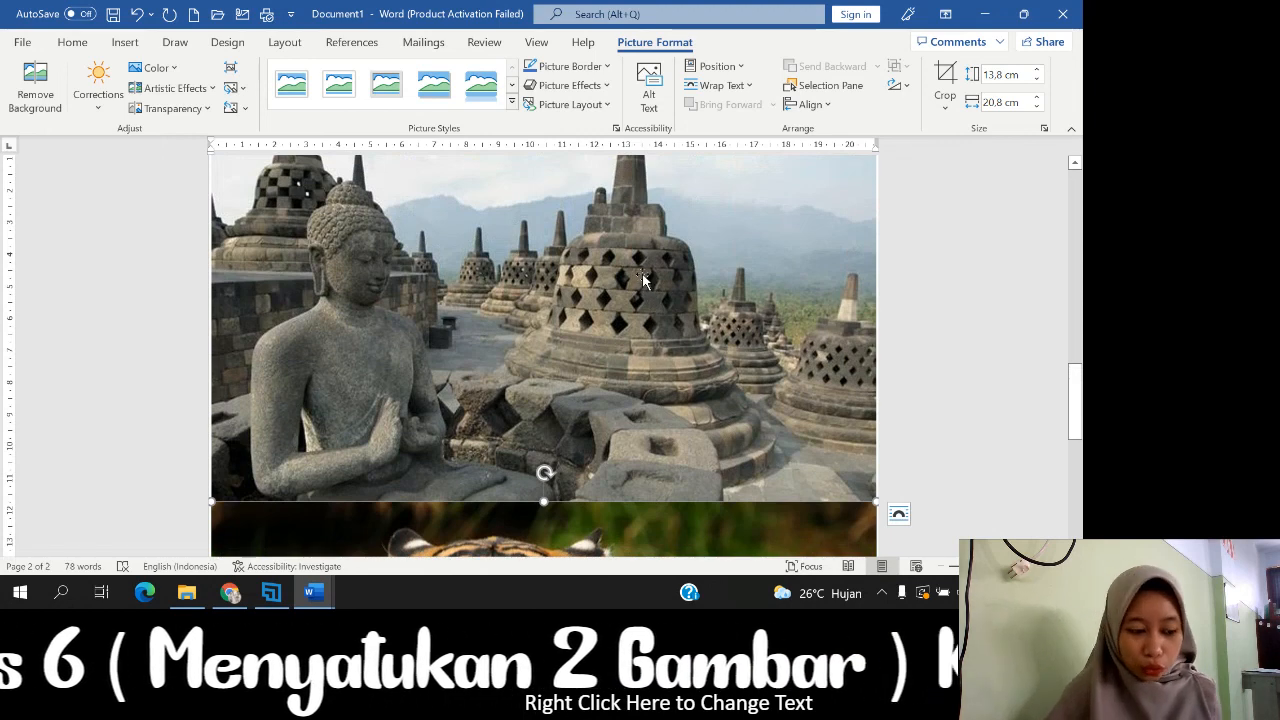
Set the text wrapping of the tiger picture on the second page to In Front of Text
scroll(654, 300, "up", 2)
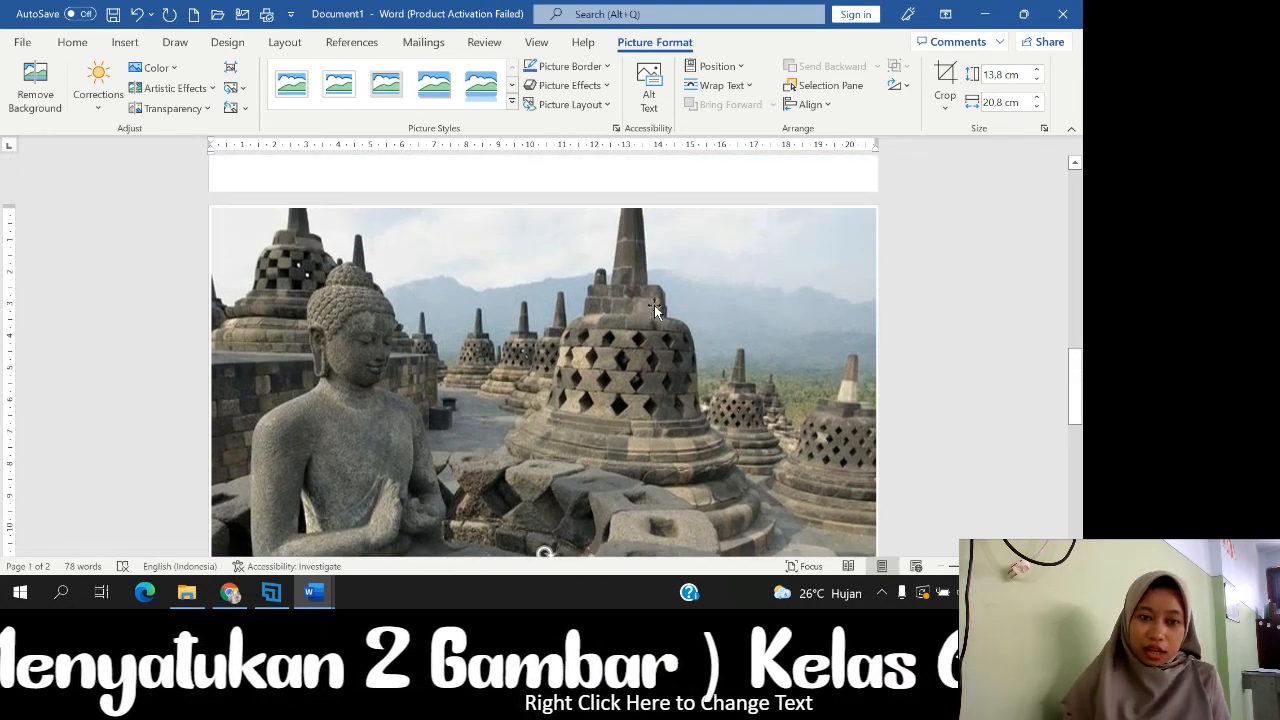
scroll(674, 283, "down", 8)
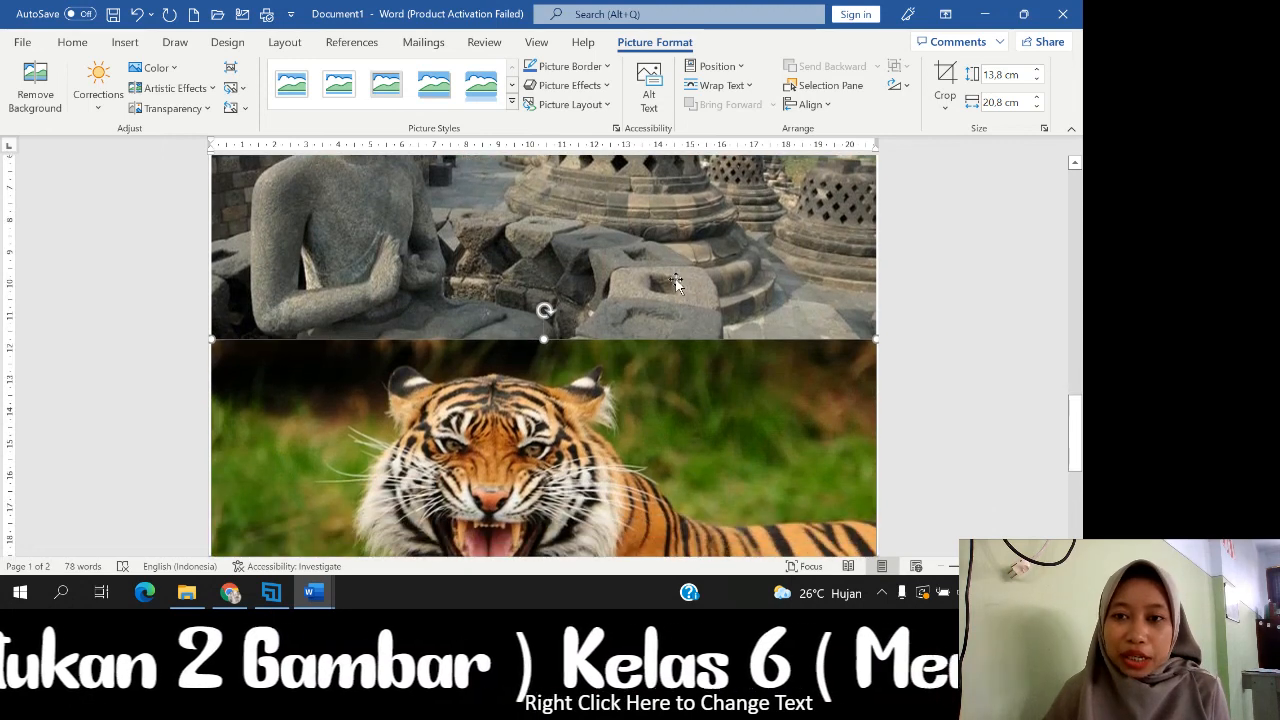
left_click(735, 86)
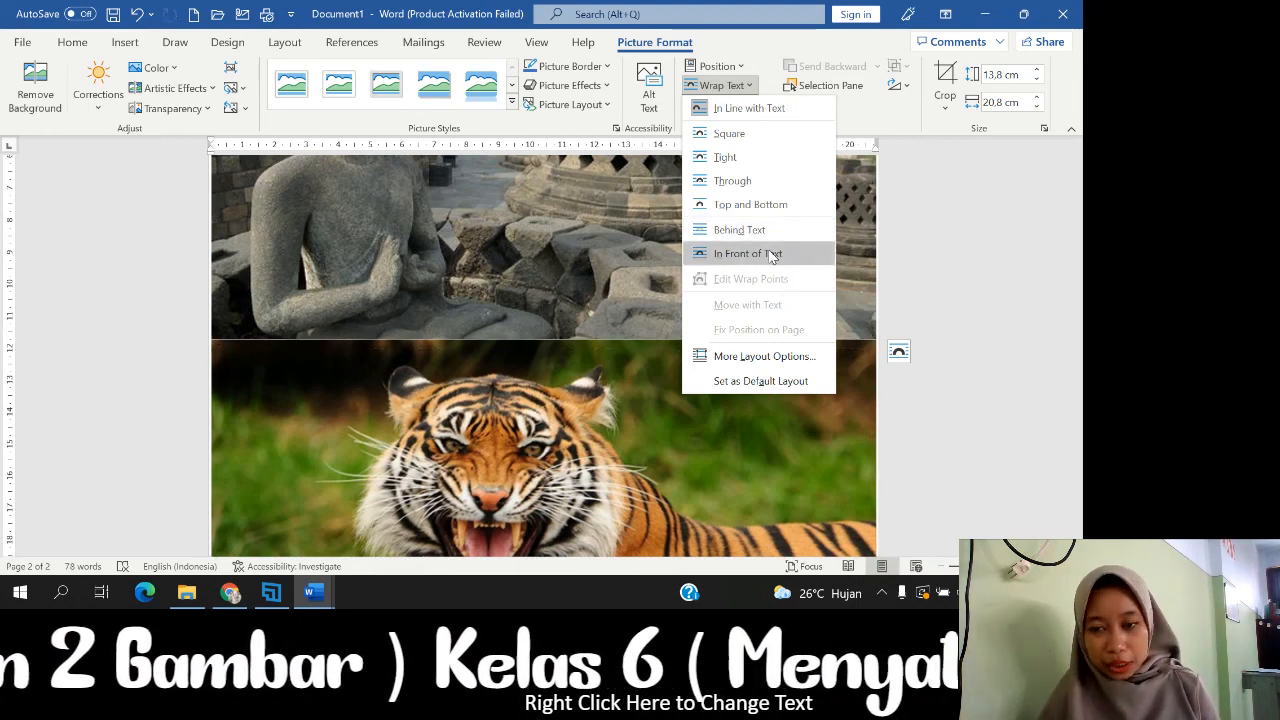
left_click(770, 253)
Shrink the tiger picture proportionally to 3,81 cm high and 5,74 cm wide and move it onto the middle of the temple picture
scroll(797, 354, "down", 5)
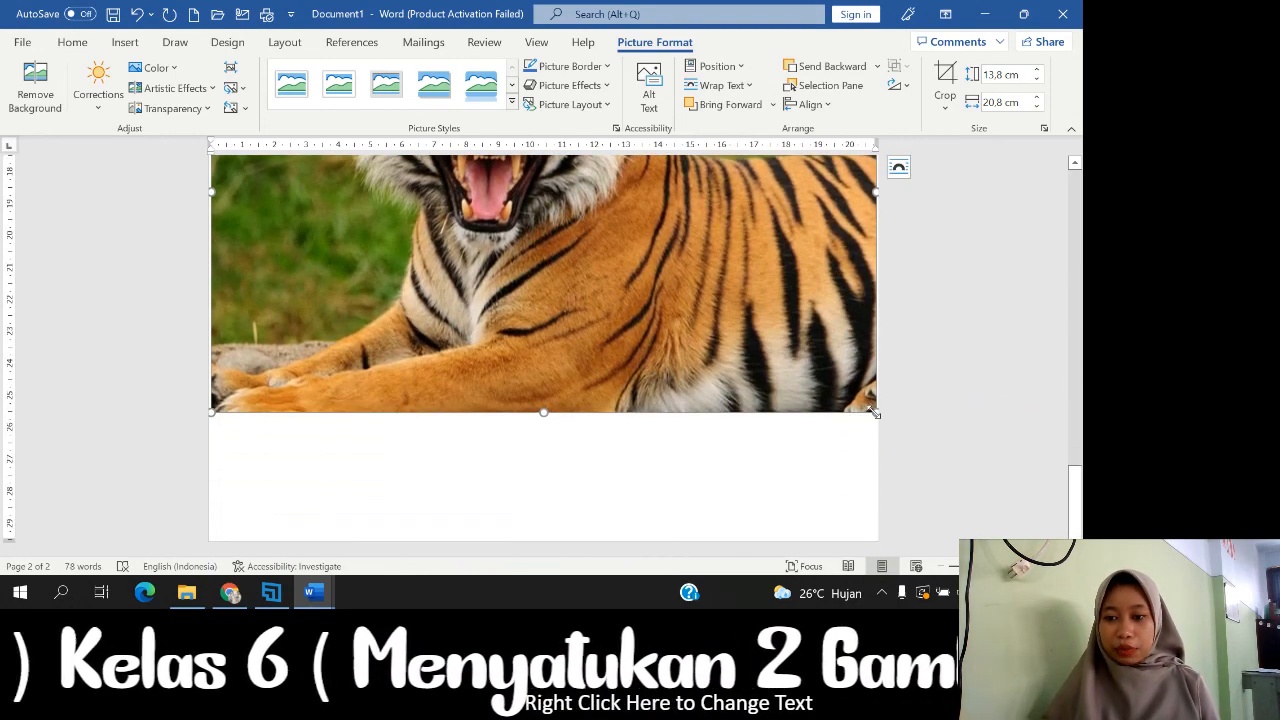
left_click_drag(876, 412, 509, 241)
scroll(857, 420, "up", 5)
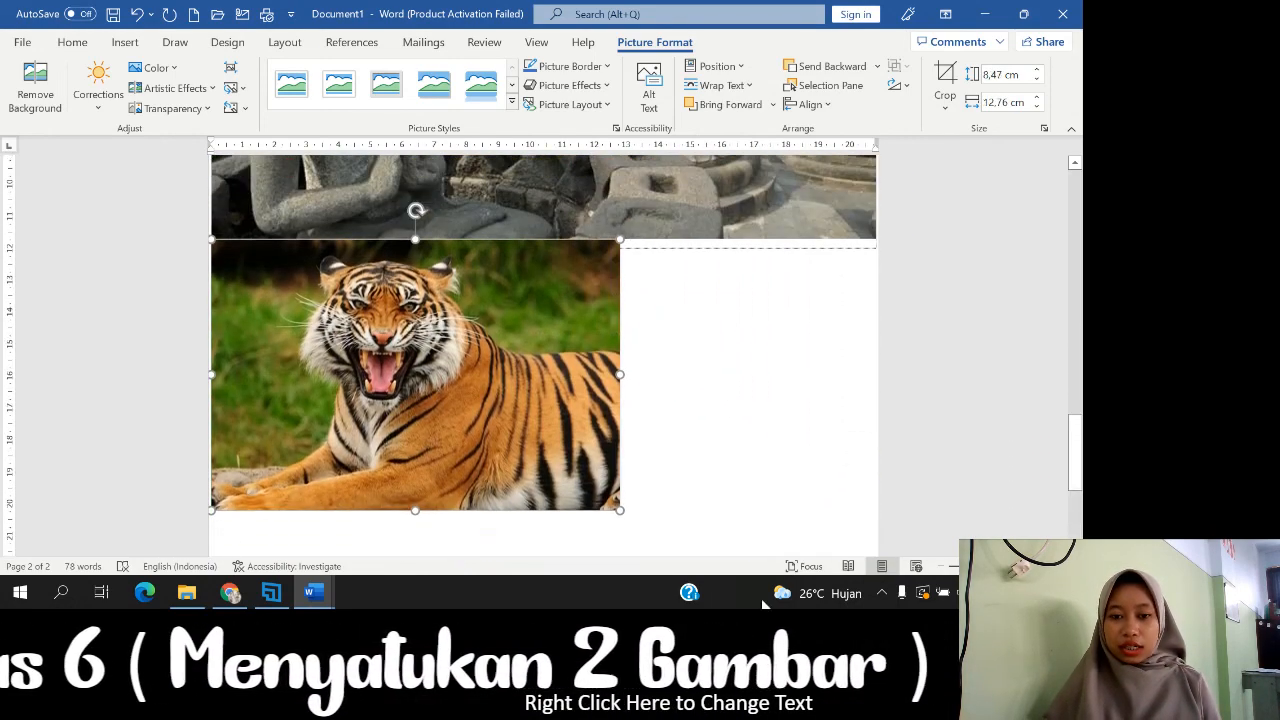
left_click_drag(618, 510, 397, 363)
scroll(741, 467, "up", 2)
scroll(546, 534, "up", 3)
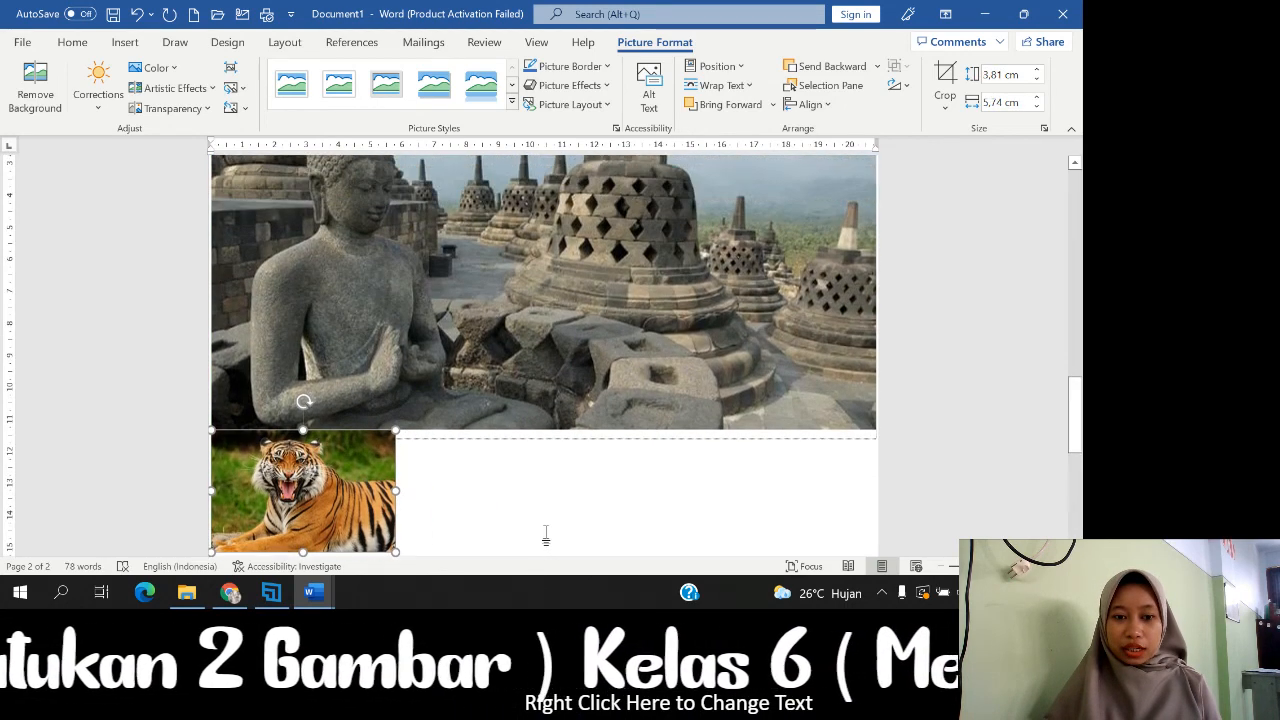
left_click_drag(394, 452, 617, 265)
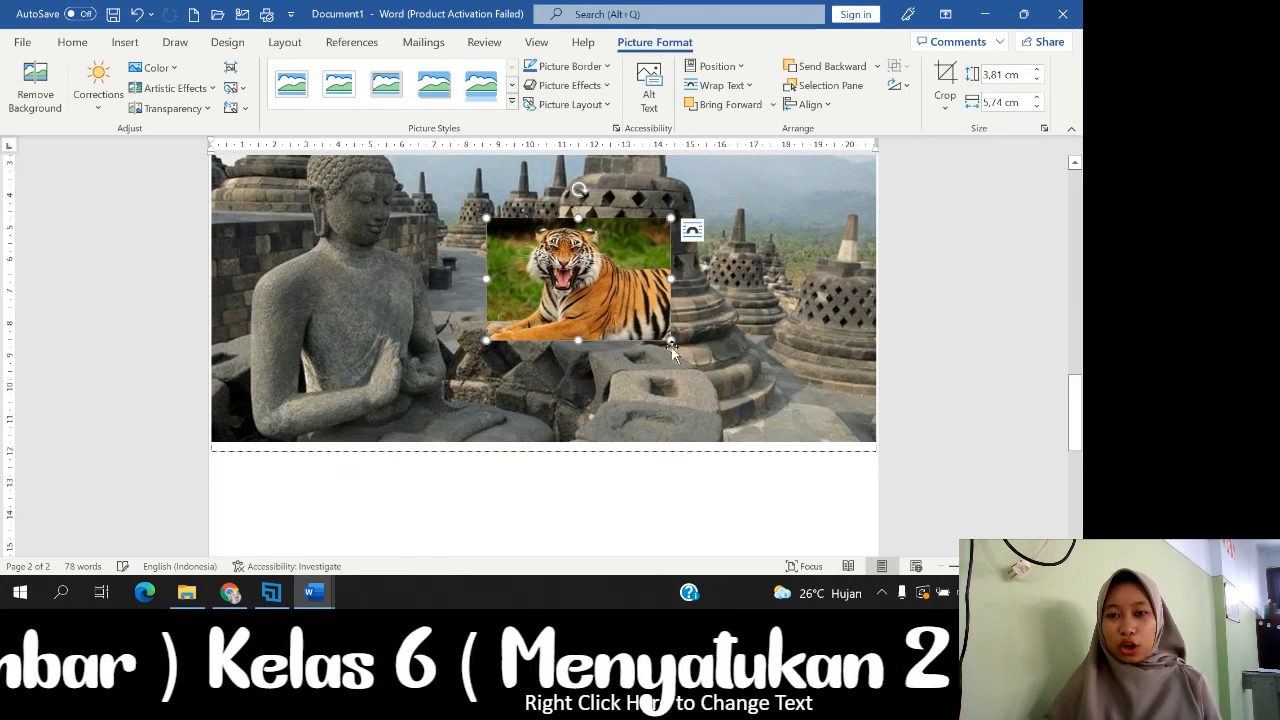
Reapply In Front of Text wrapping to the tiger picture lying on the temple picture and deselect it
left_click(728, 85)
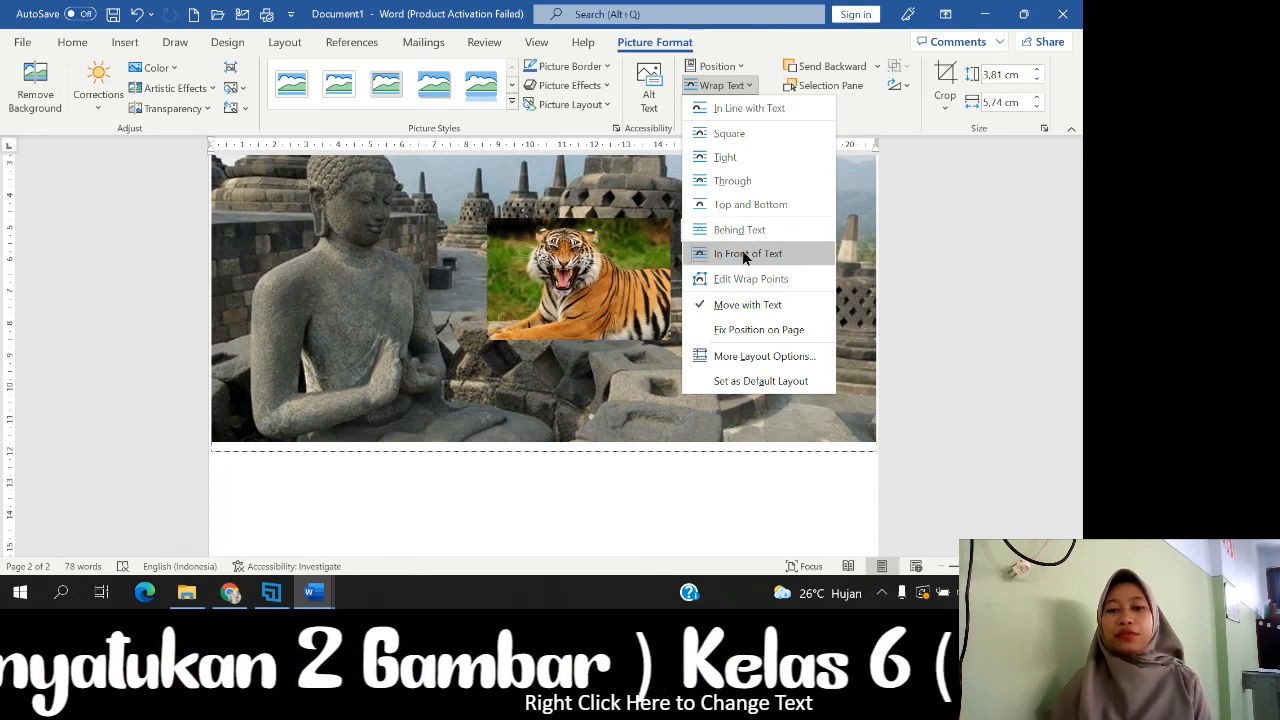
left_click(745, 254)
left_click(575, 517)
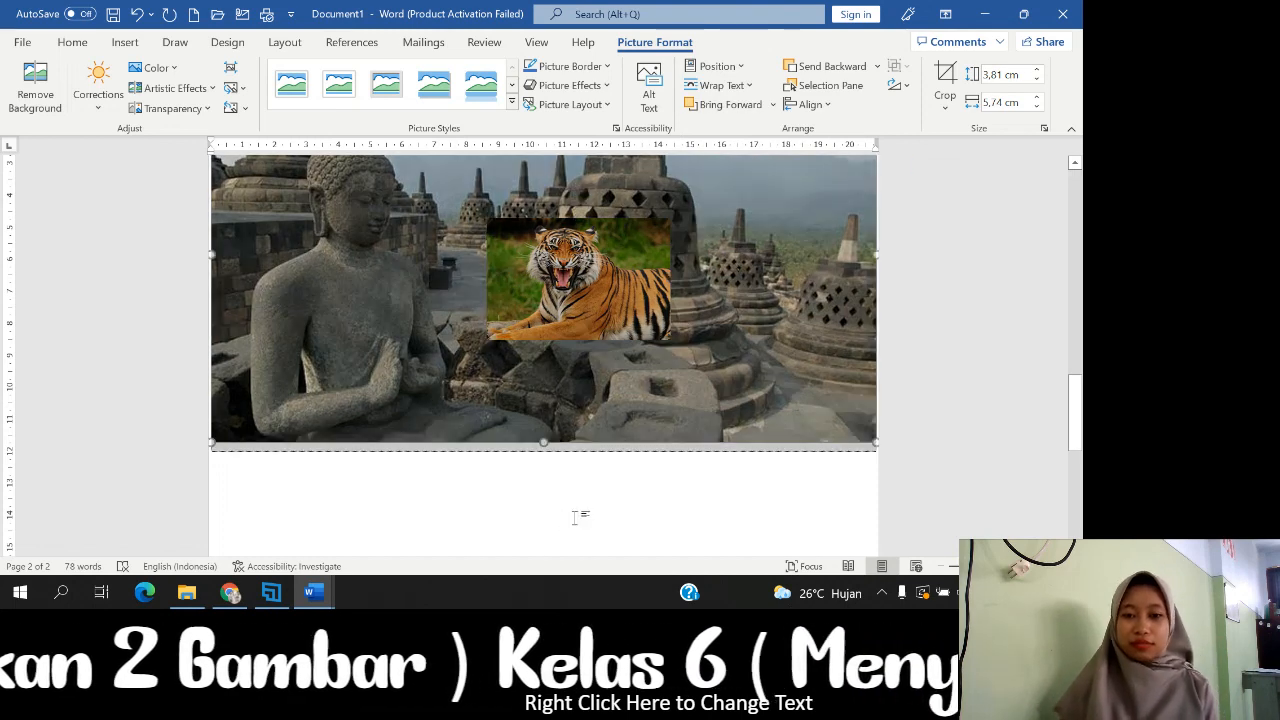
left_click(575, 517)
Examine how the small tiger picture sits on top of the temple picture
scroll(575, 517, "up", 3)
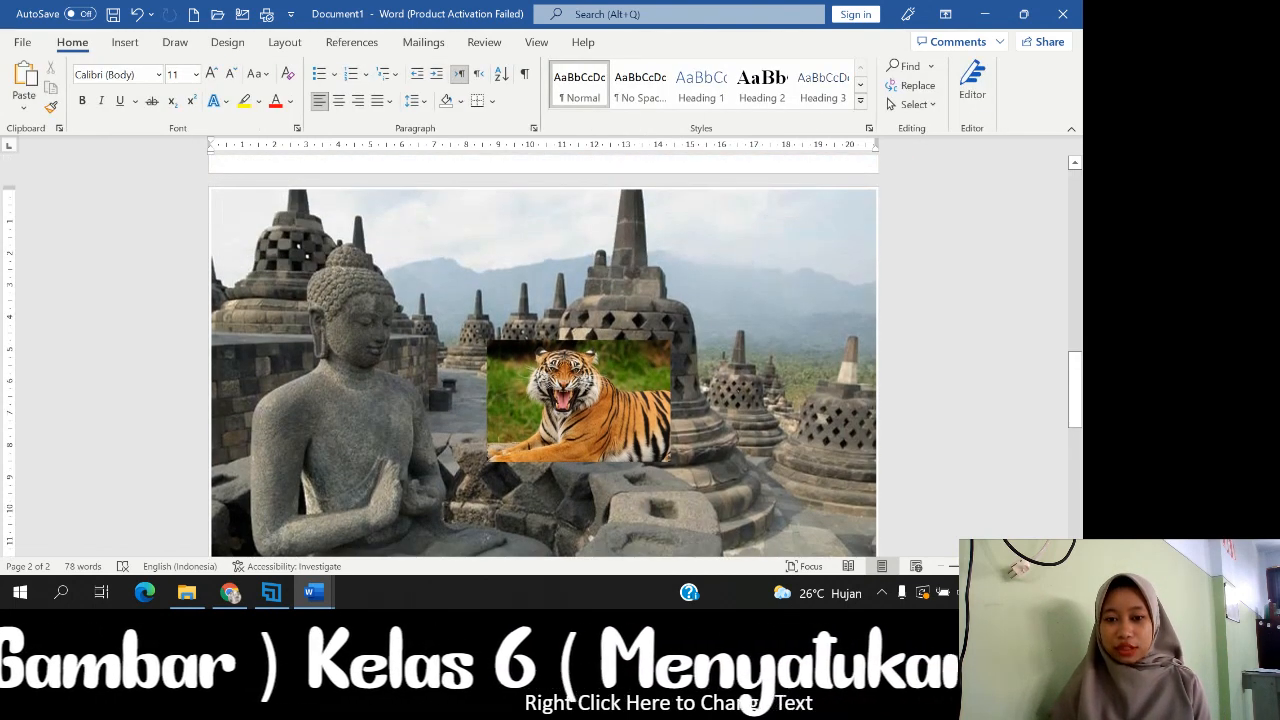
scroll(575, 450, "up", 2)
scroll(575, 450, "down", 3)
scroll(575, 450, "up", 1)
scroll(575, 450, "down", 1)
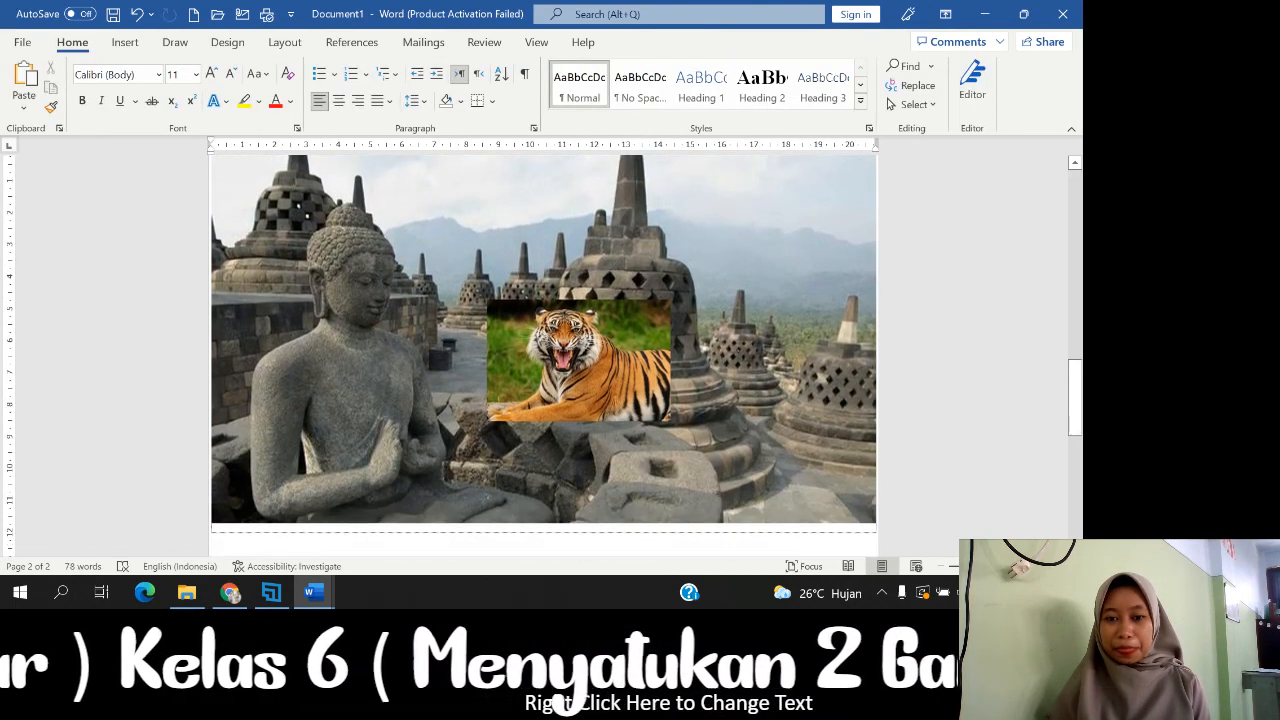
scroll(836, 483, "up", 1)
scroll(836, 483, "down", 2)
scroll(836, 483, "up", 1)
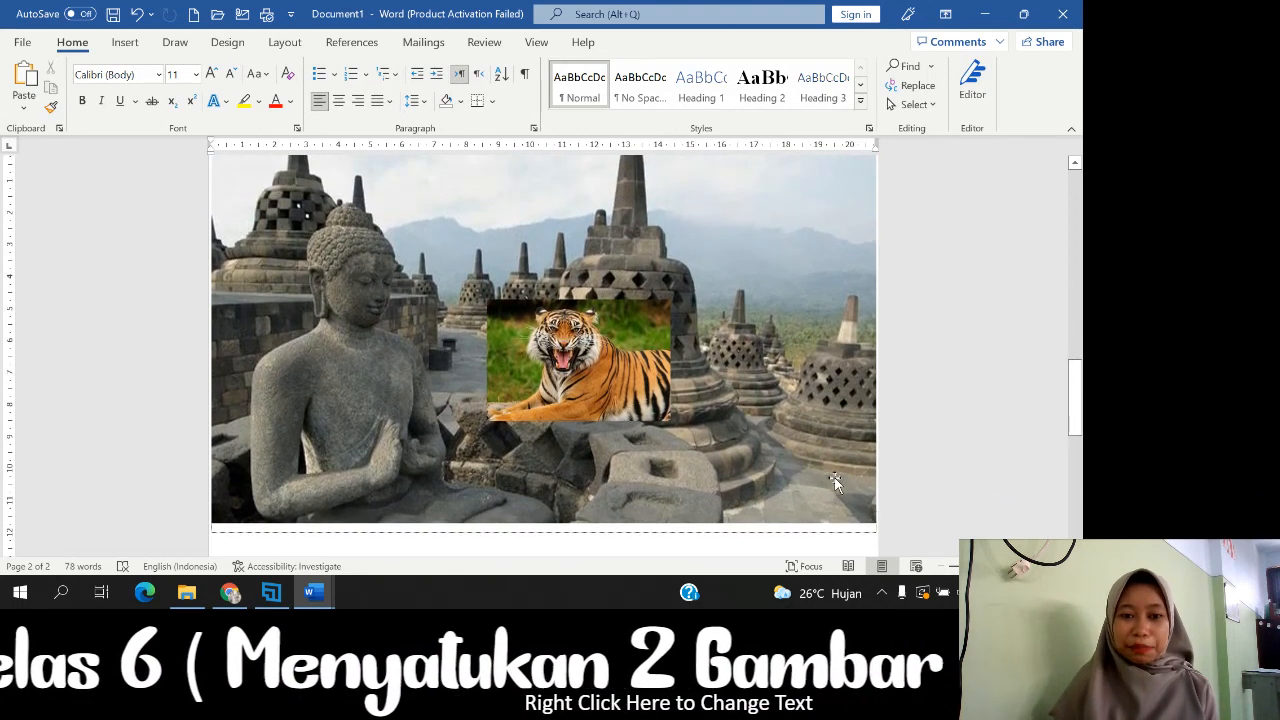
Rotate the tiger picture slightly clockwise on the temple picture
scroll(836, 483, "up", 1)
left_click_drag(628, 405, 639, 426)
mouse_move(588, 330)
left_mouse_down()
mouse_move(576, 321)
mouse_move(606, 326)
mouse_move(601, 376)
mouse_move(584, 308)
mouse_move(590, 325)
mouse_move(615, 330)
mouse_move(601, 314)
left_mouse_up()
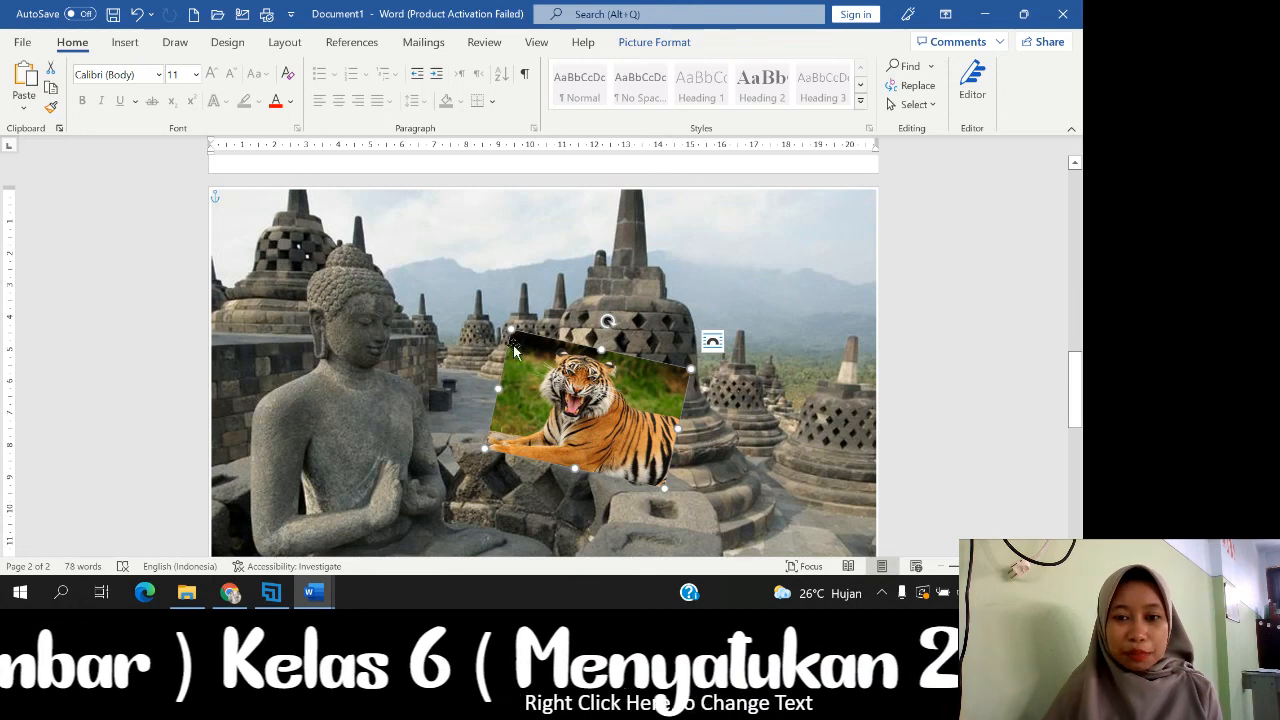
scroll(645, 308, "down", 1)
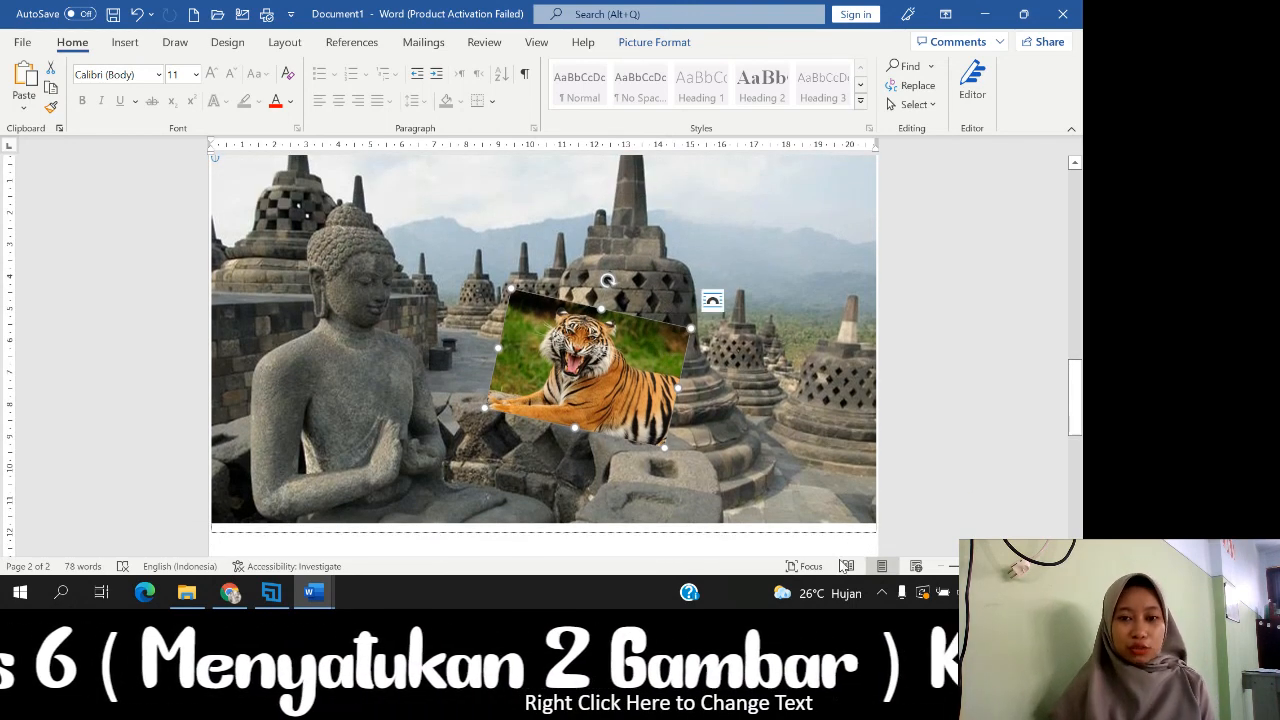
scroll(706, 444, "up", 1)
scroll(706, 444, "down", 1)
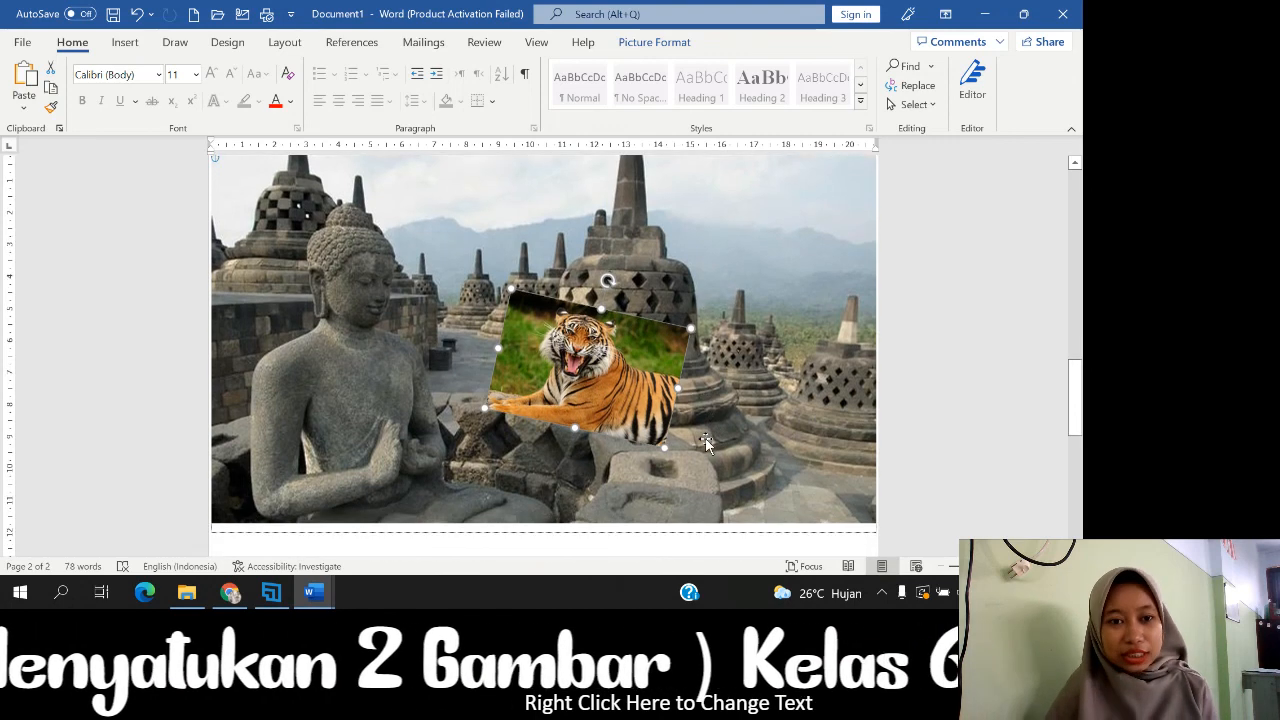
scroll(706, 444, "up", 1)
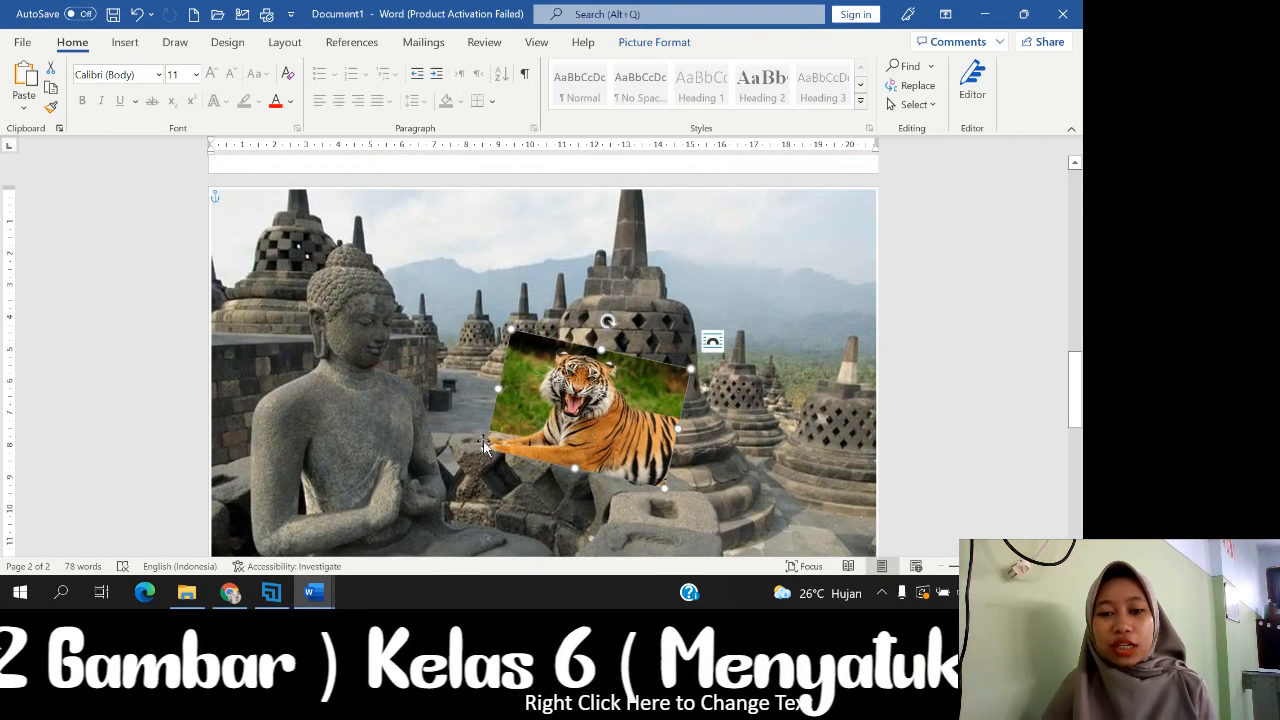
scroll(826, 398, "down", 1)
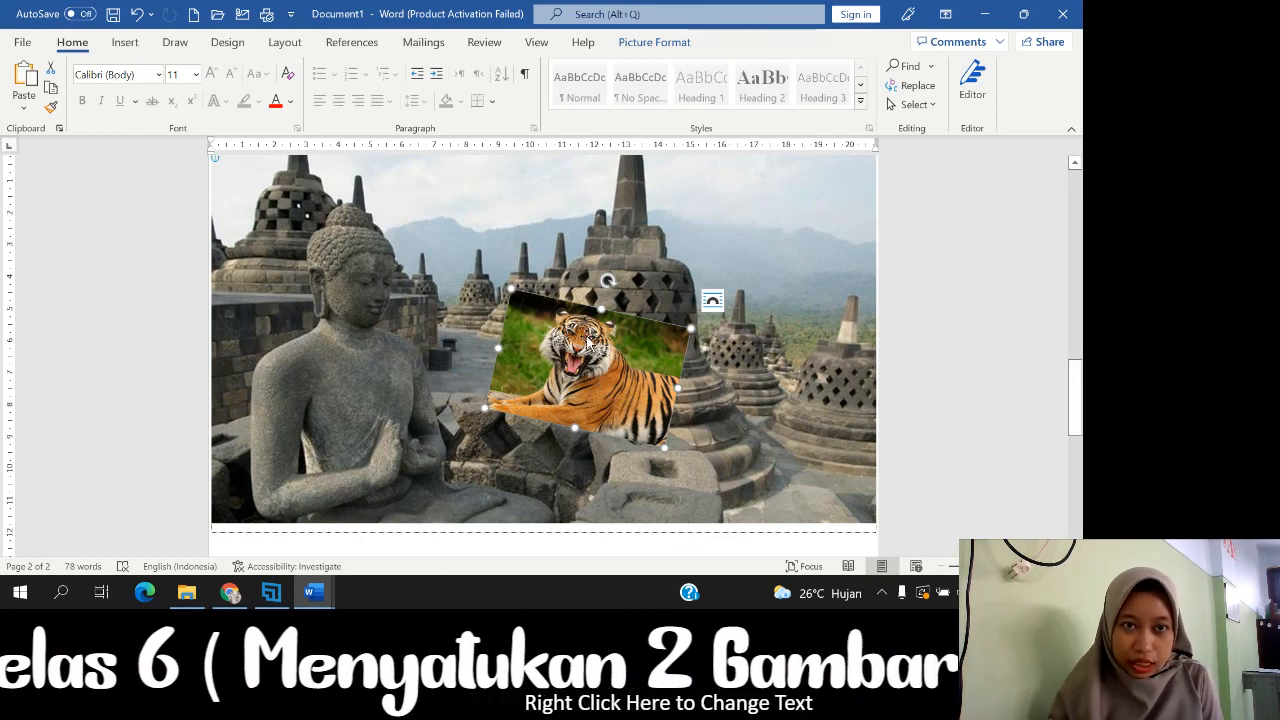
Try removing the tiger picture's background with the automatic selection, then undo the removal
left_click(655, 42)
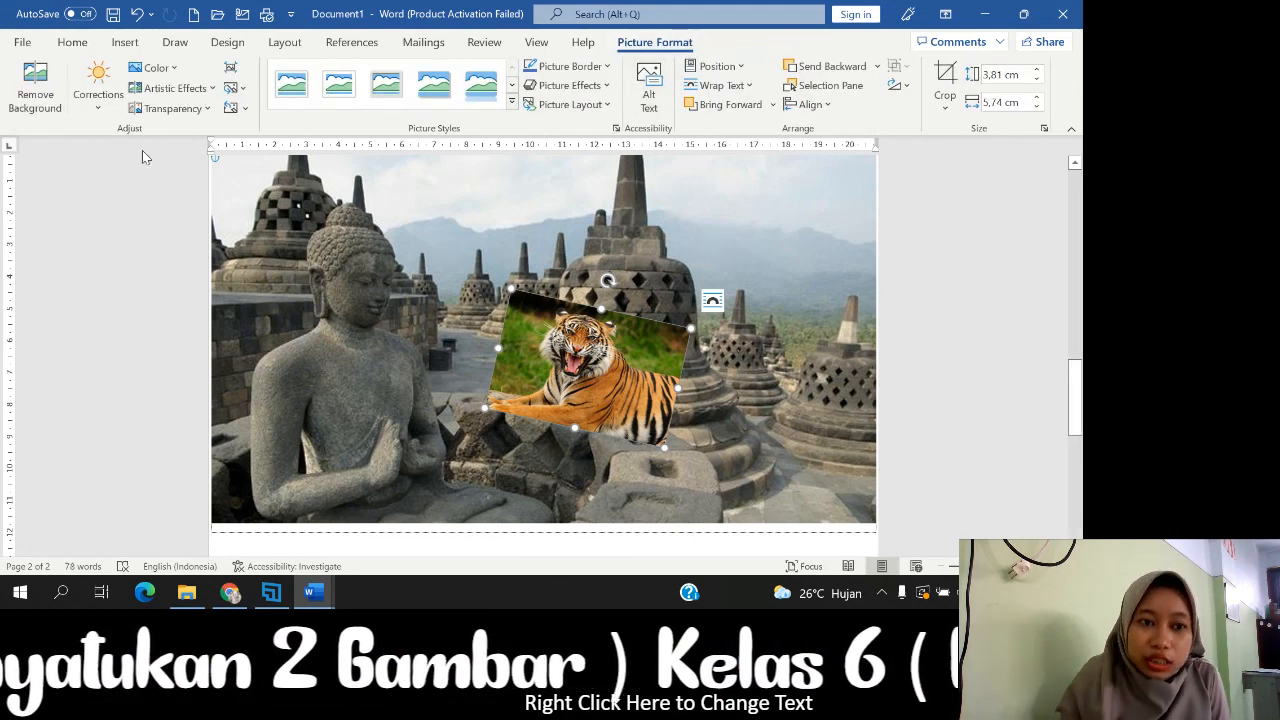
left_click(45, 99)
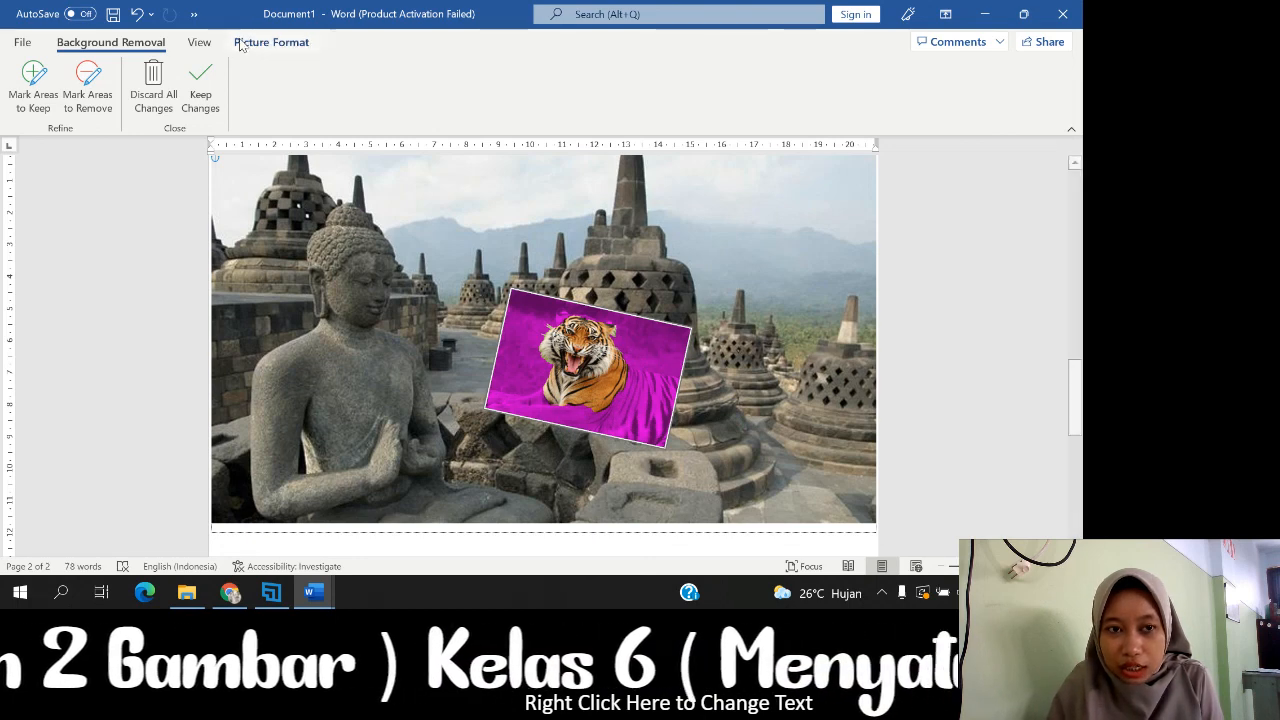
left_click(200, 88)
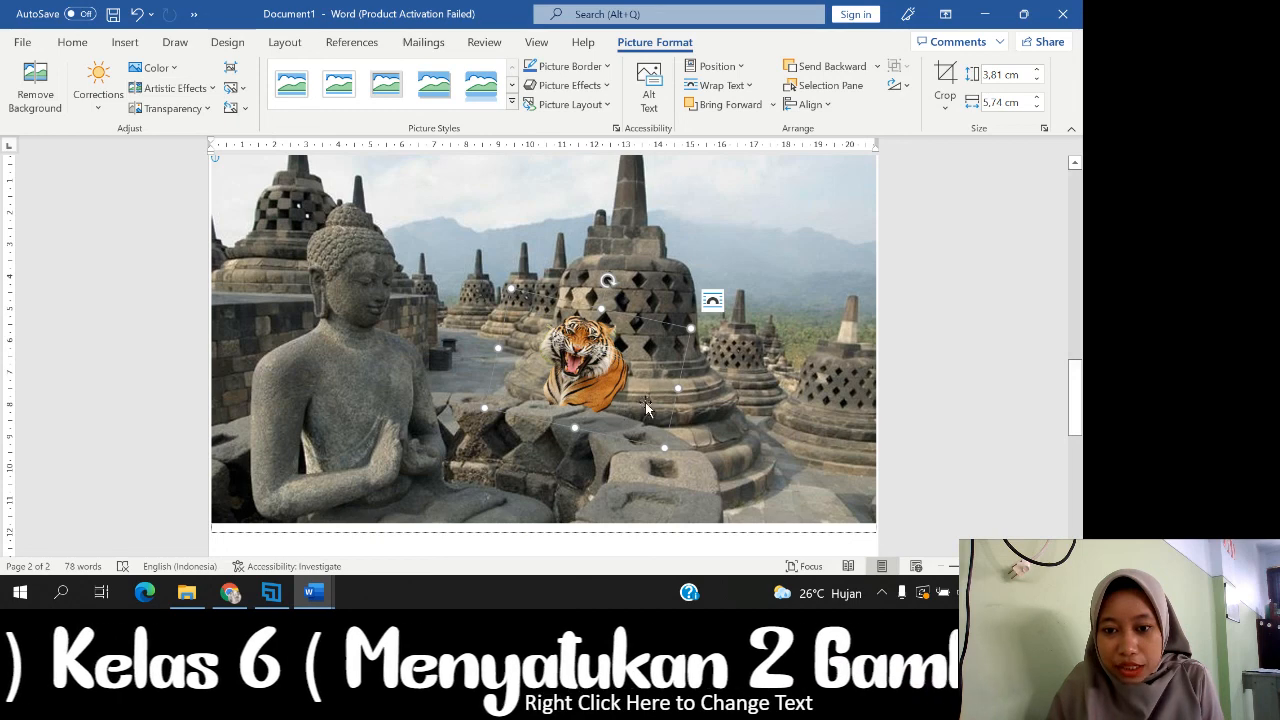
left_click(137, 14)
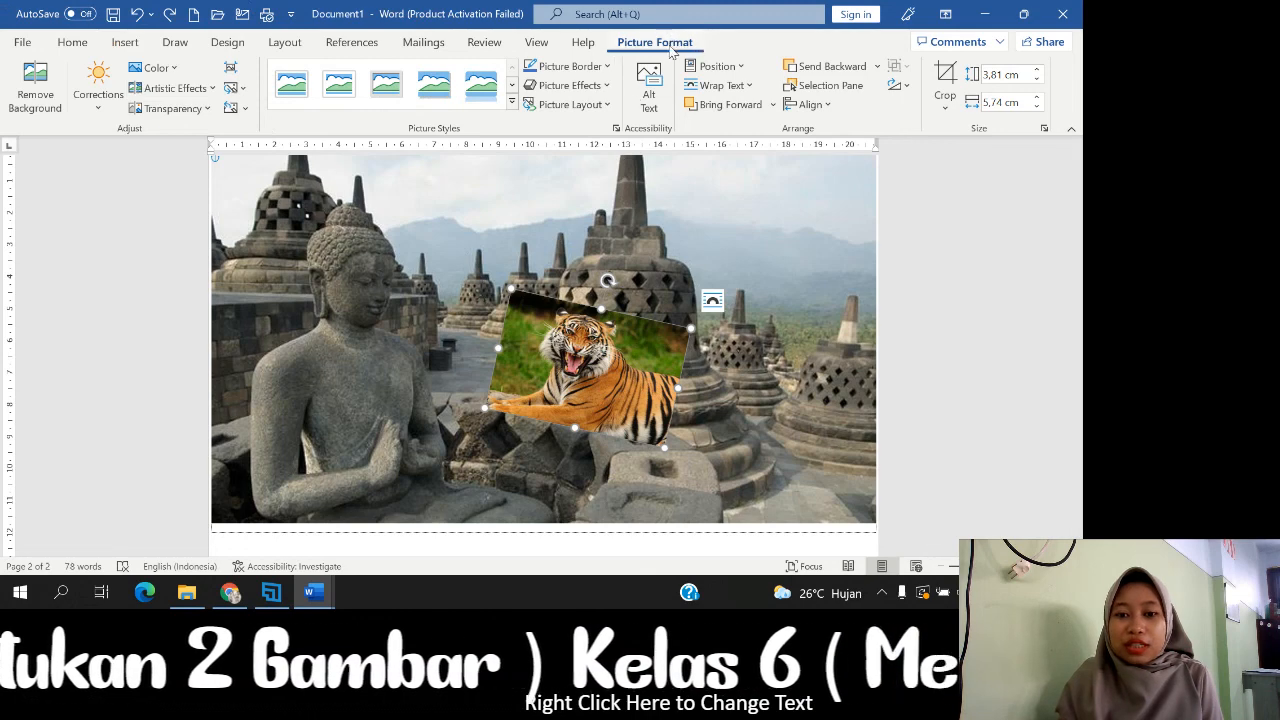
Start removing the tiger picture's background again and try marking the front paws, belly and striped back as areas to remove
left_click(30, 88)
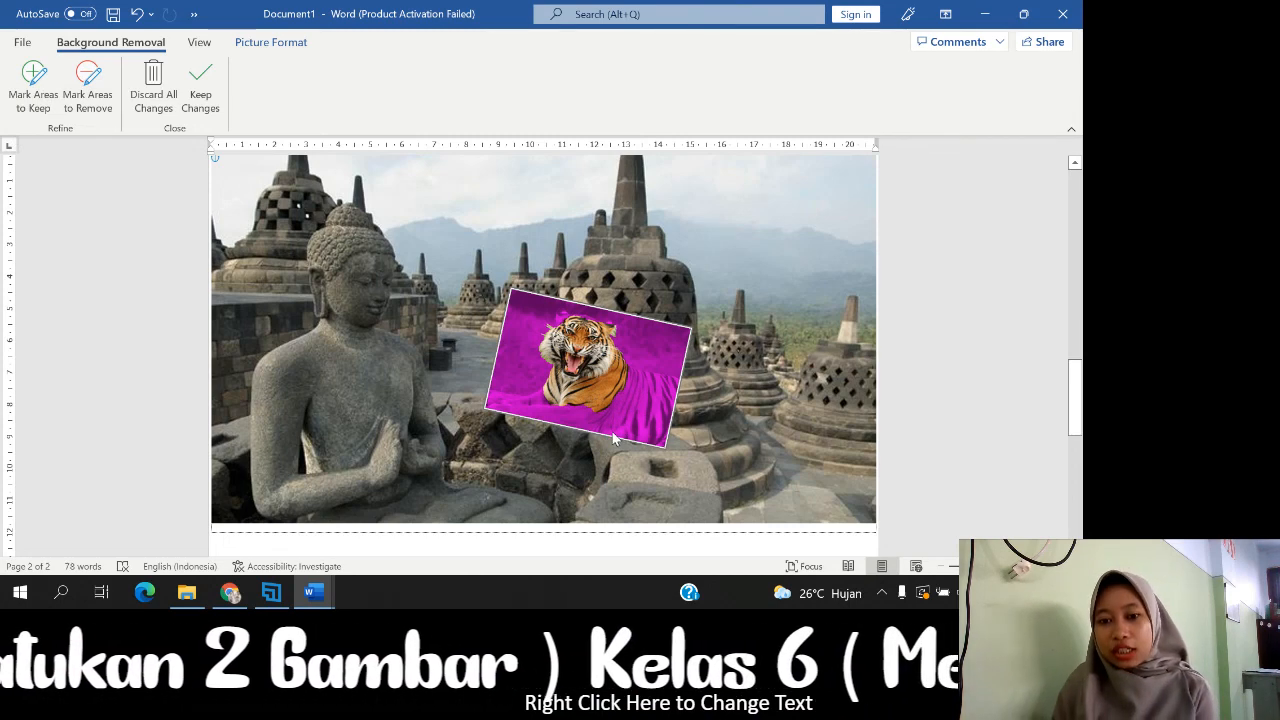
left_click(99, 88)
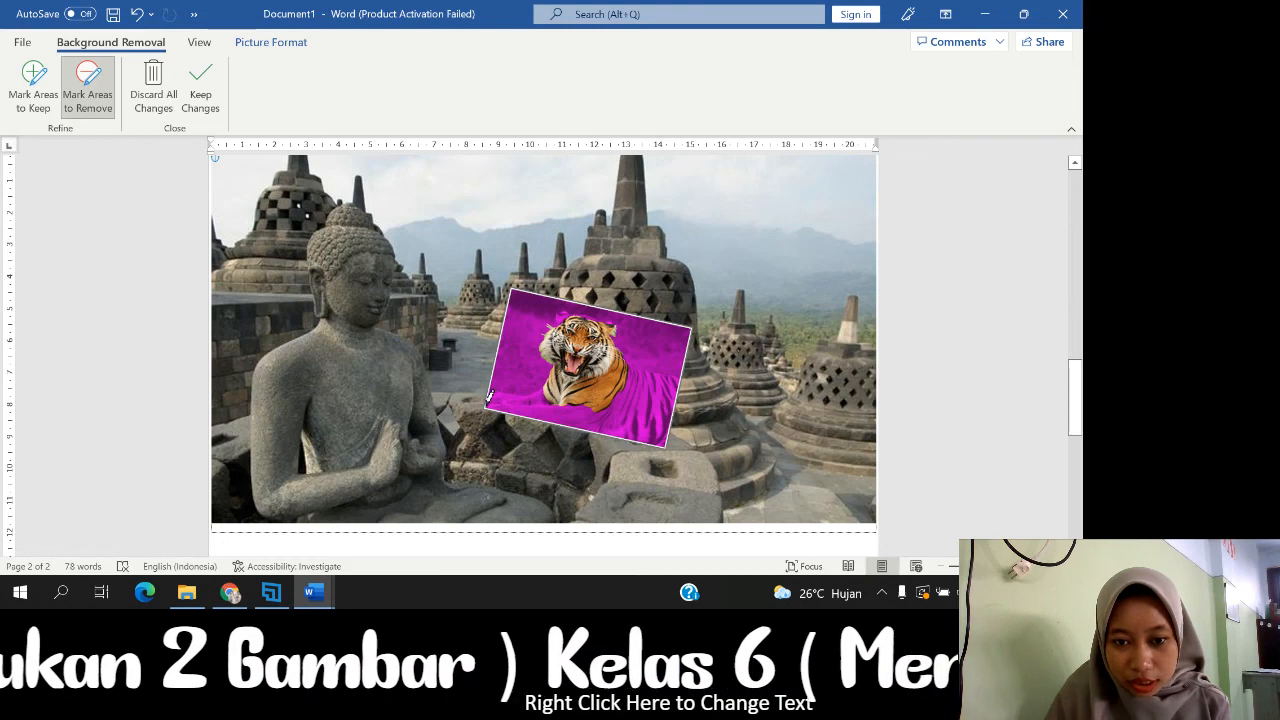
left_click_drag(490, 402, 515, 400)
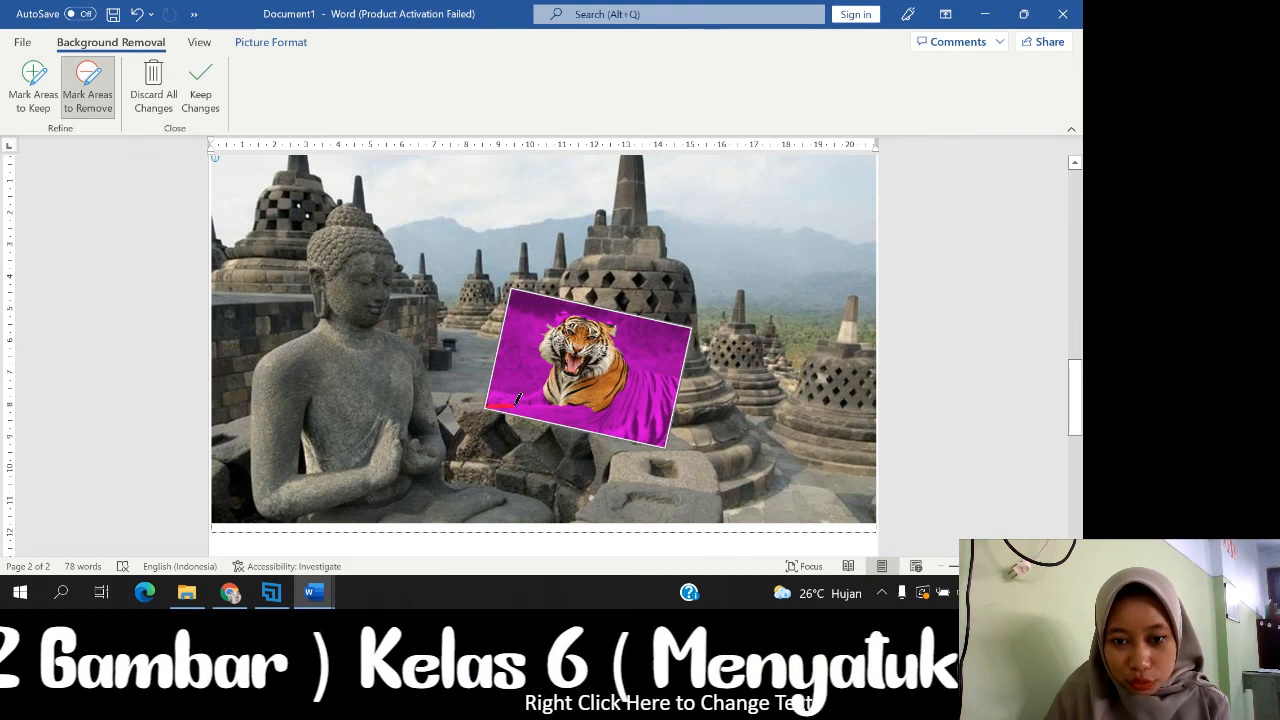
left_click_drag(595, 418, 670, 437)
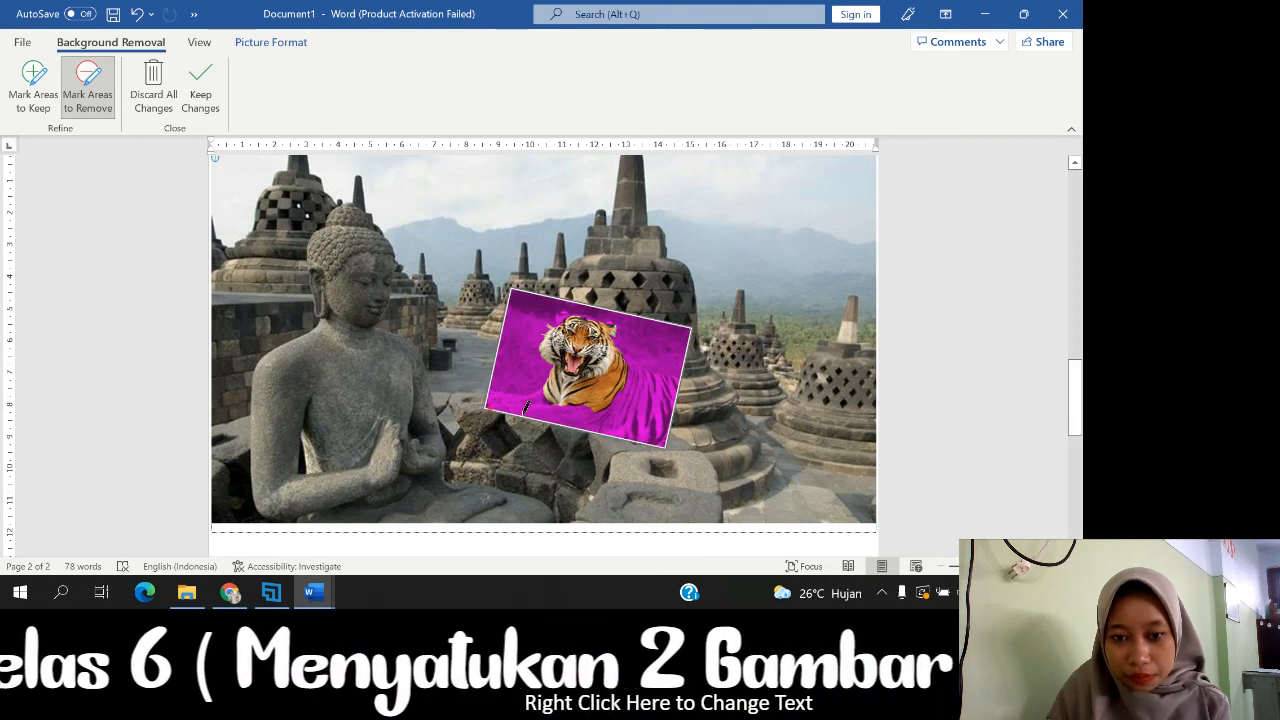
left_click_drag(526, 408, 586, 410)
mouse_move(656, 438)
left_mouse_down()
mouse_move(678, 382)
mouse_move(631, 363)
mouse_move(605, 402)
left_mouse_up()
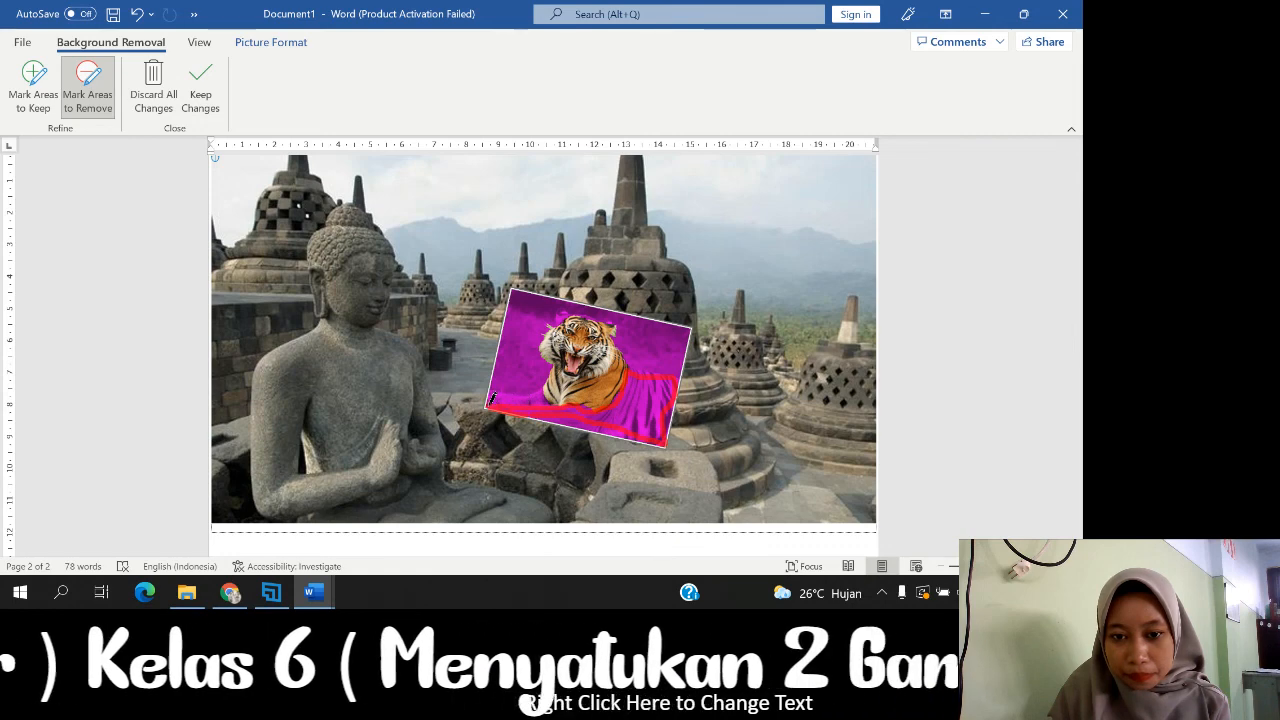
mouse_move(492, 400)
left_mouse_down()
mouse_move(540, 407)
mouse_move(631, 365)
mouse_move(680, 400)
mouse_move(667, 362)
mouse_move(680, 394)
left_mouse_up()
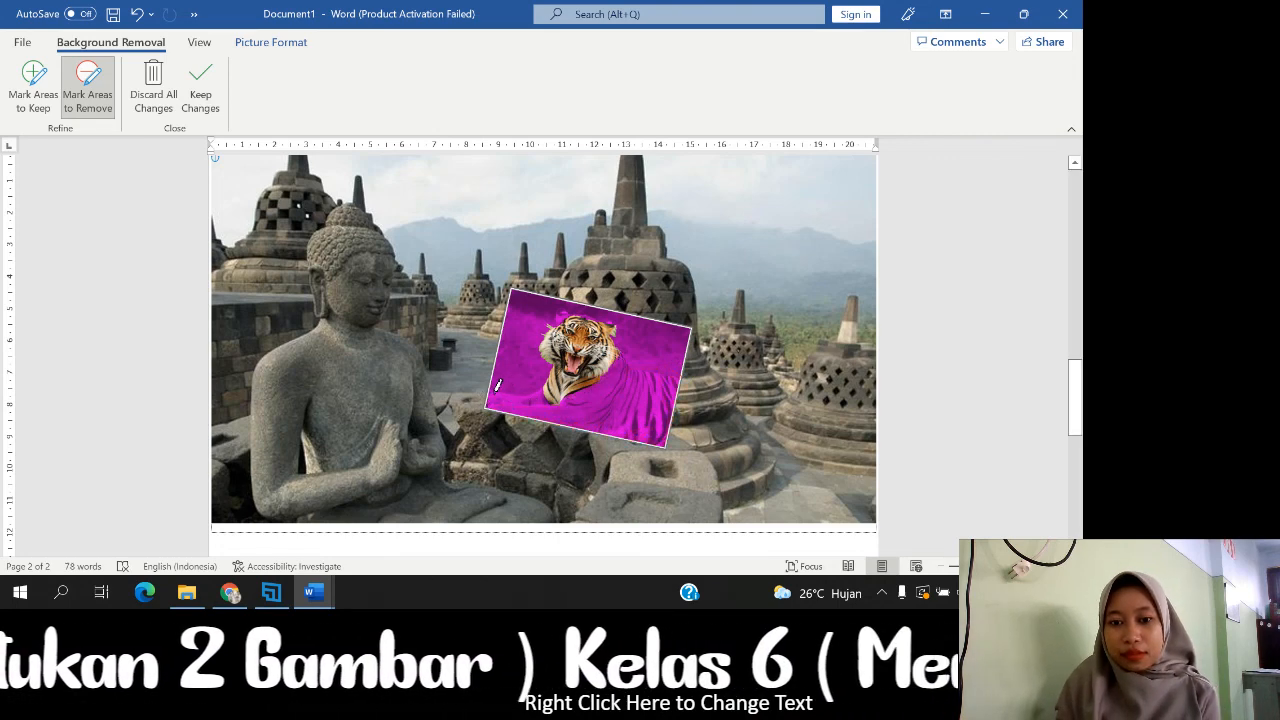
mouse_move(524, 394)
left_mouse_down()
mouse_move(556, 395)
mouse_move(491, 404)
left_mouse_up()
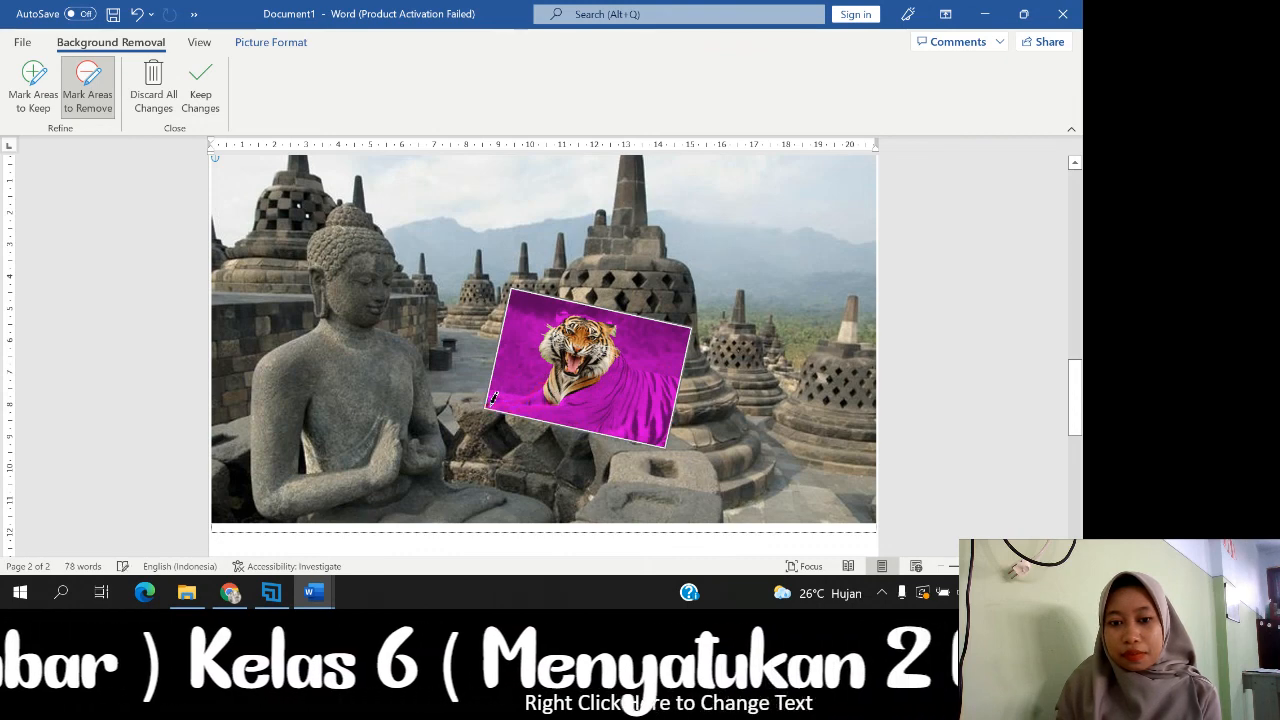
Try marking the tiger's front paw as an area to keep and discard all background removal changes
left_click(33, 88)
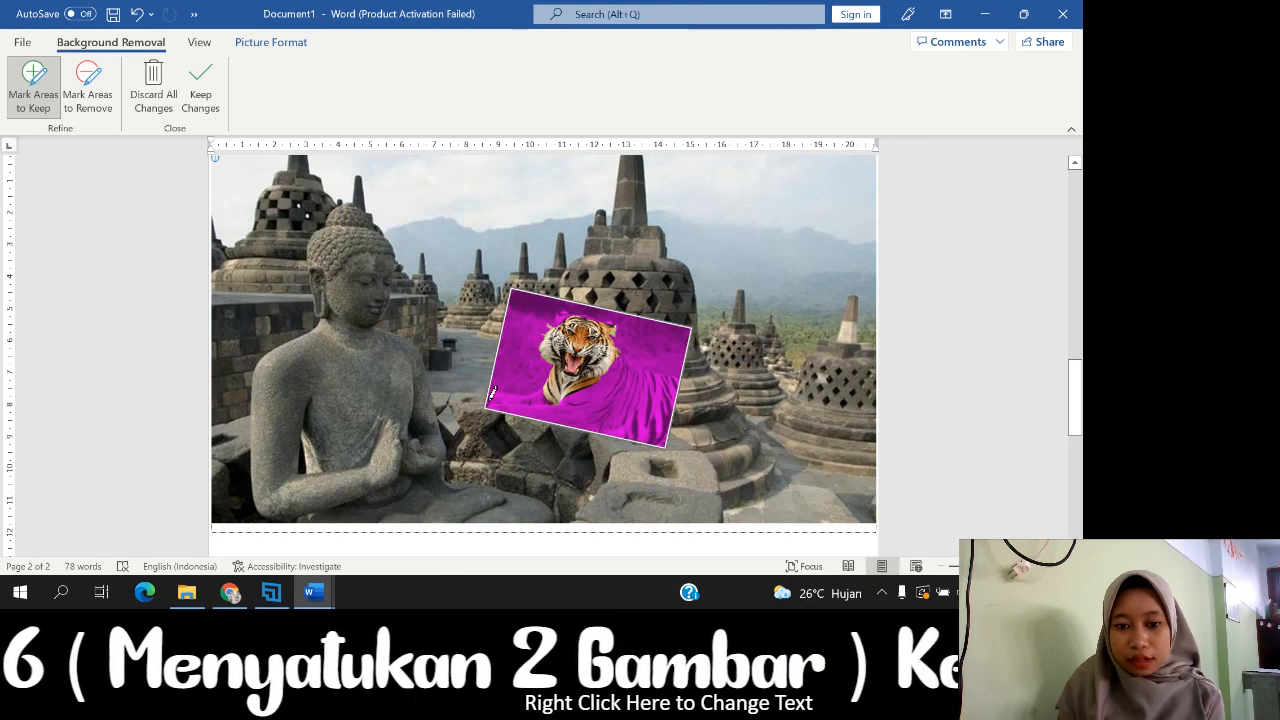
mouse_move(489, 404)
left_mouse_down()
mouse_move(543, 377)
mouse_move(528, 400)
mouse_move(487, 403)
left_mouse_up()
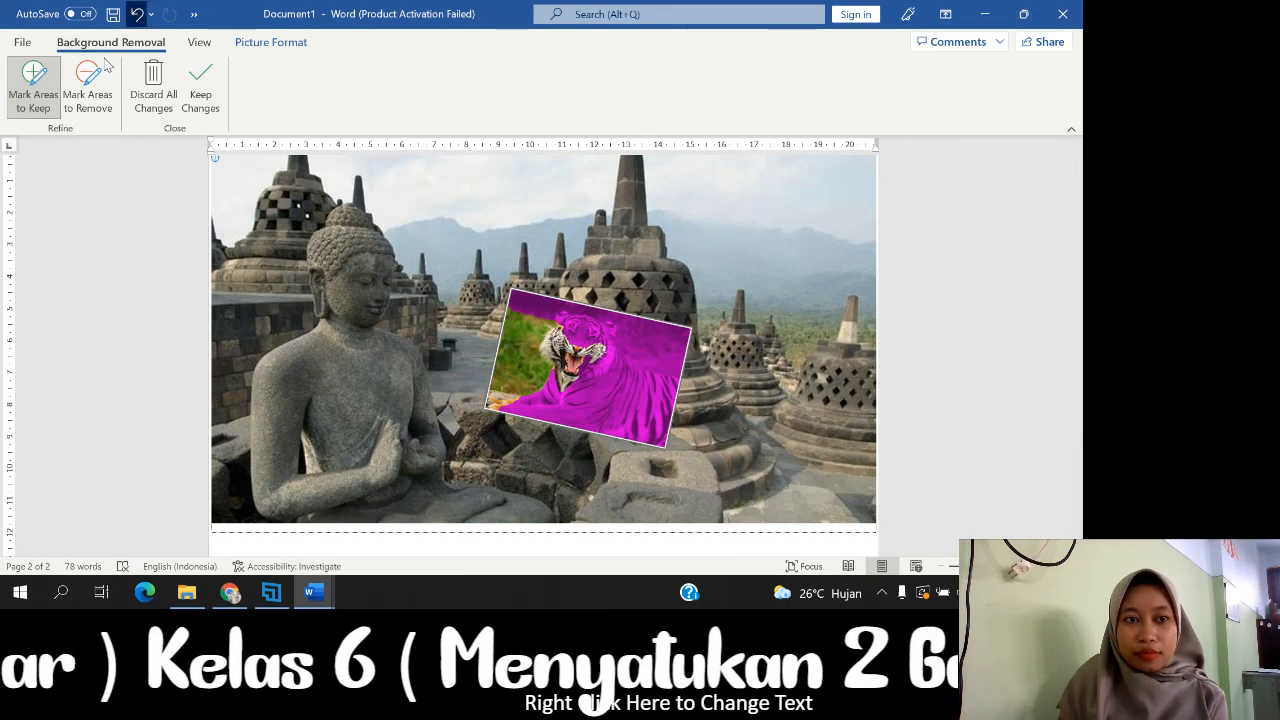
left_click(92, 88)
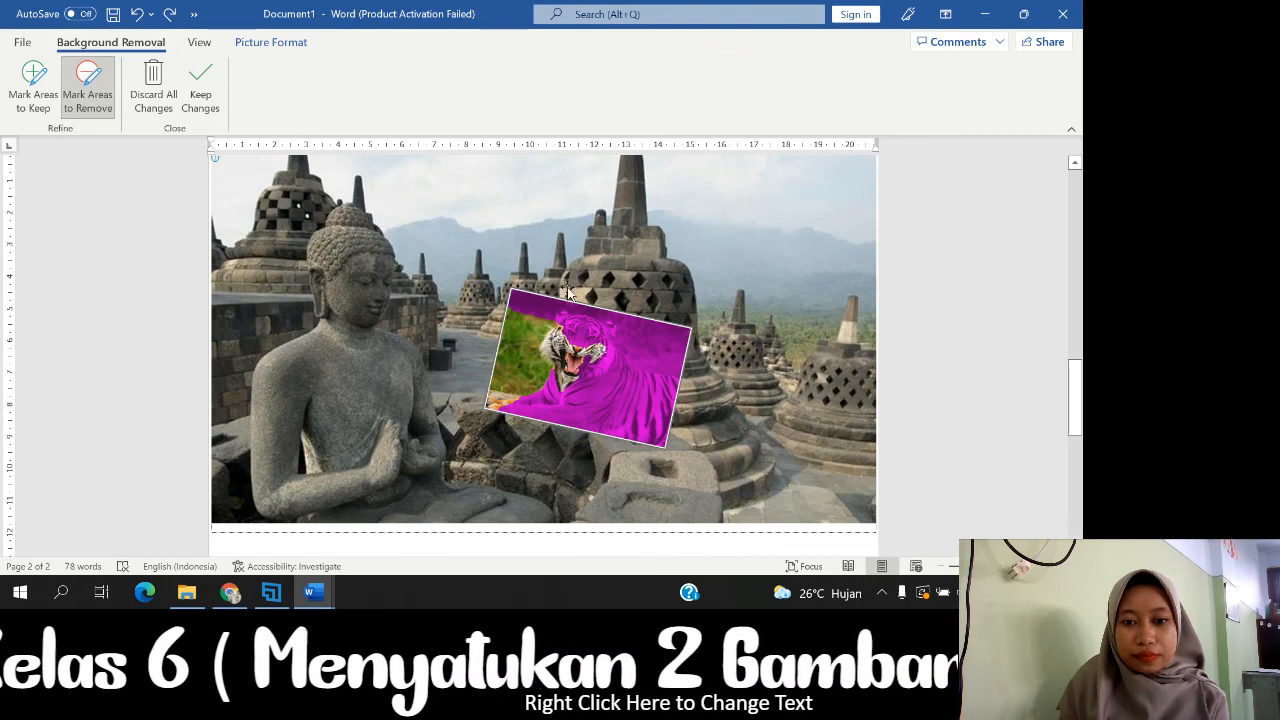
left_click(162, 91)
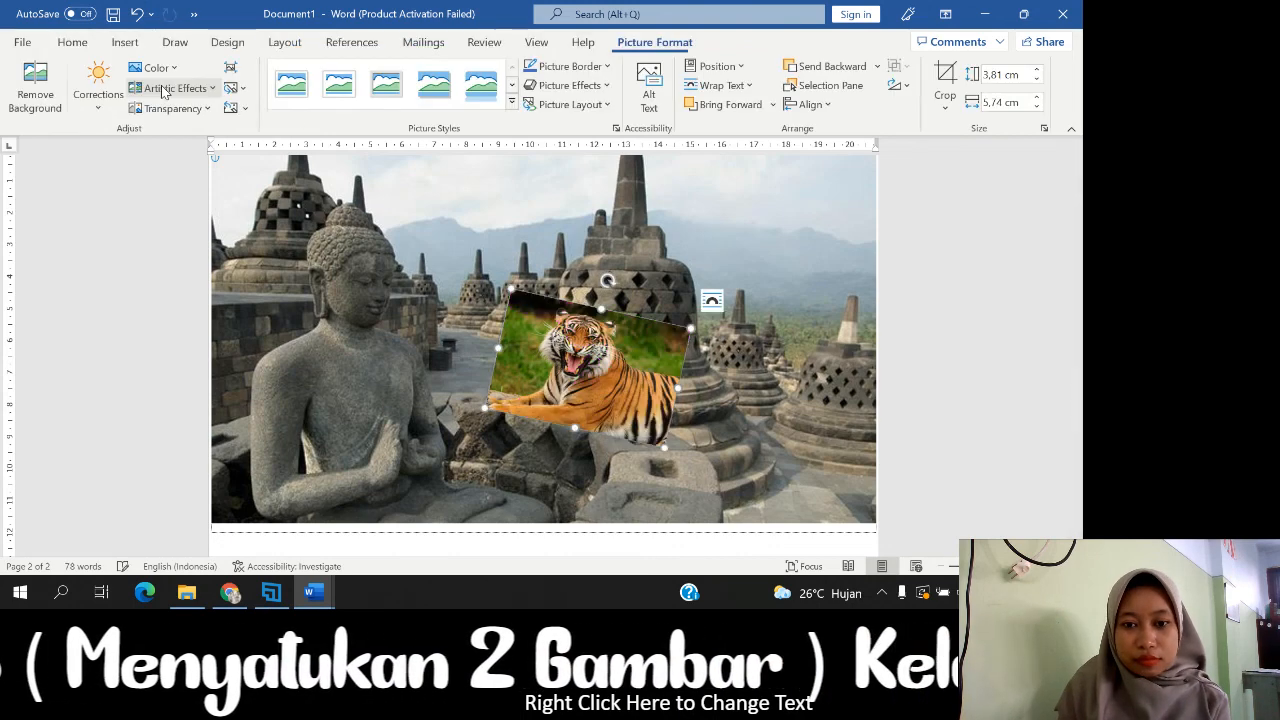
Start removing the tiger picture's background again and mark the tiger's striped back and hindquarters as areas to keep
left_click(35, 92)
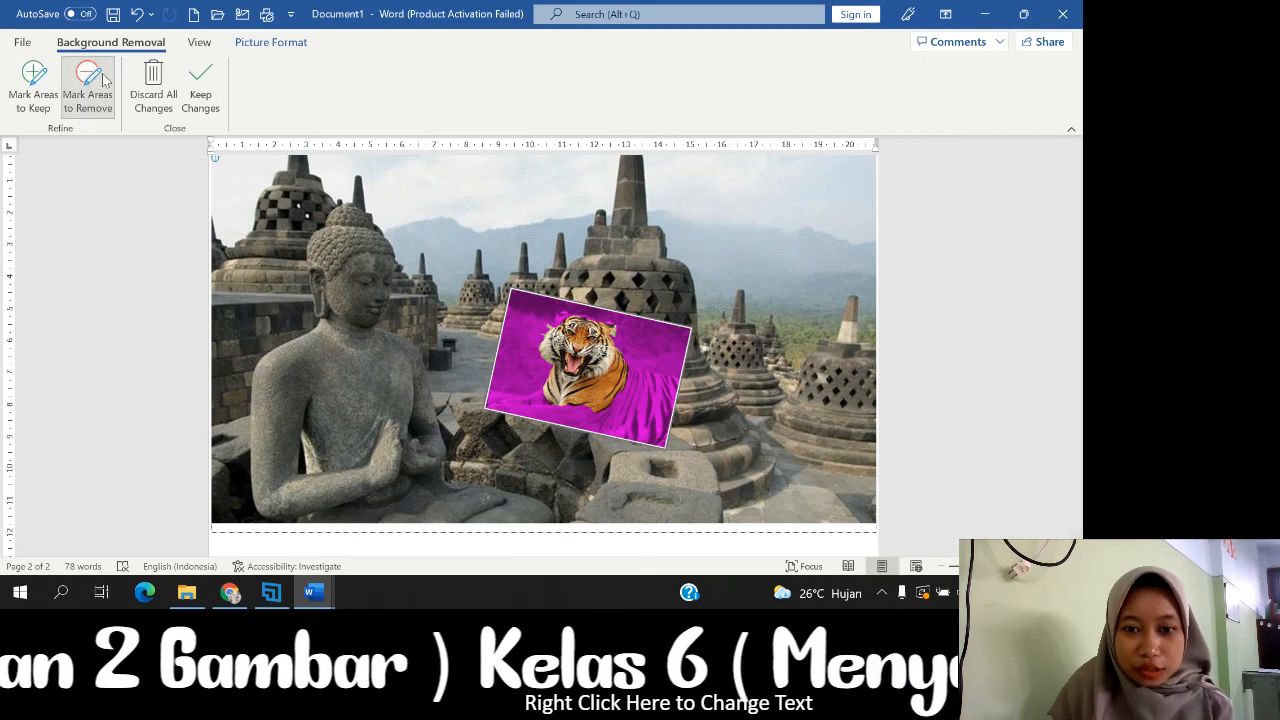
left_click(105, 80)
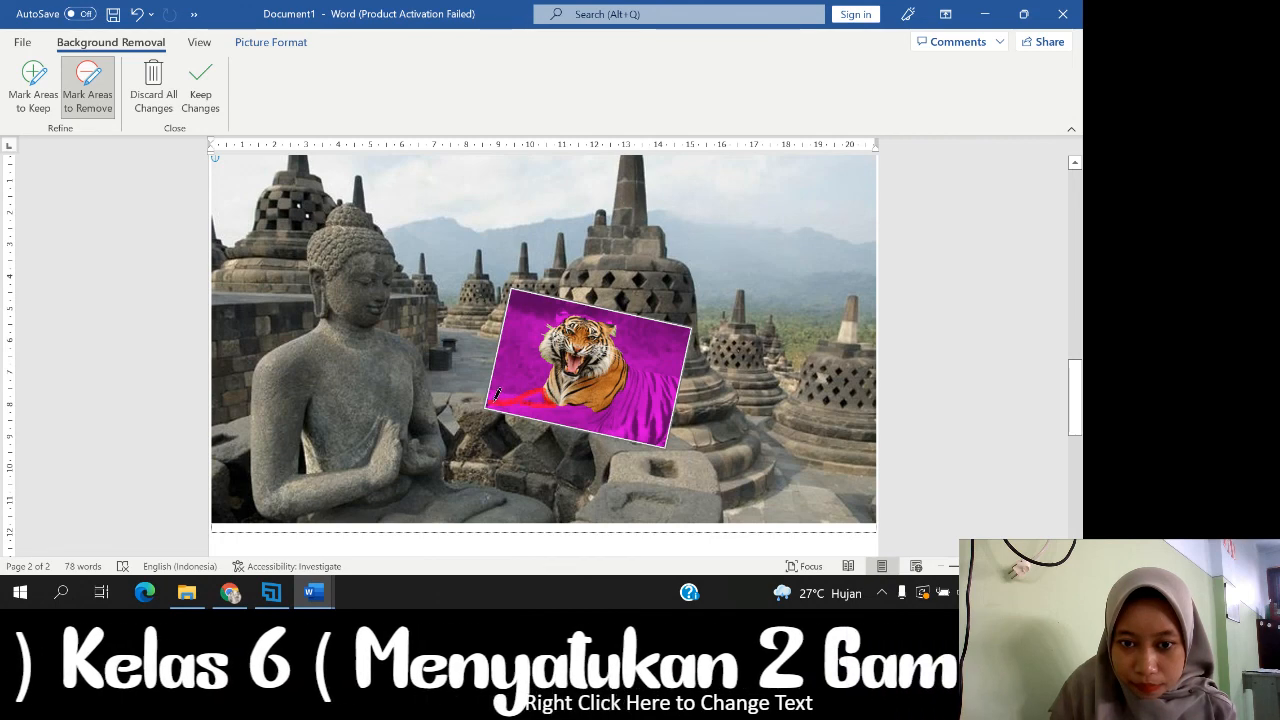
left_click_drag(494, 400, 496, 397)
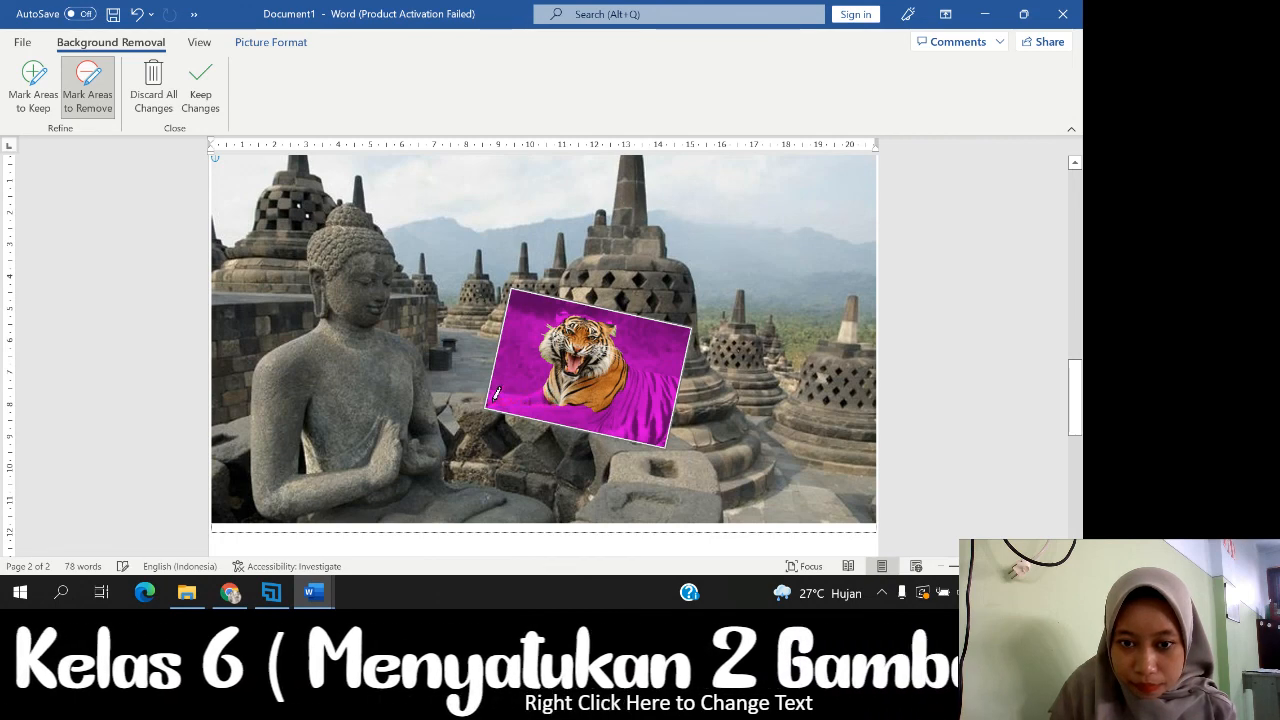
left_click(30, 110)
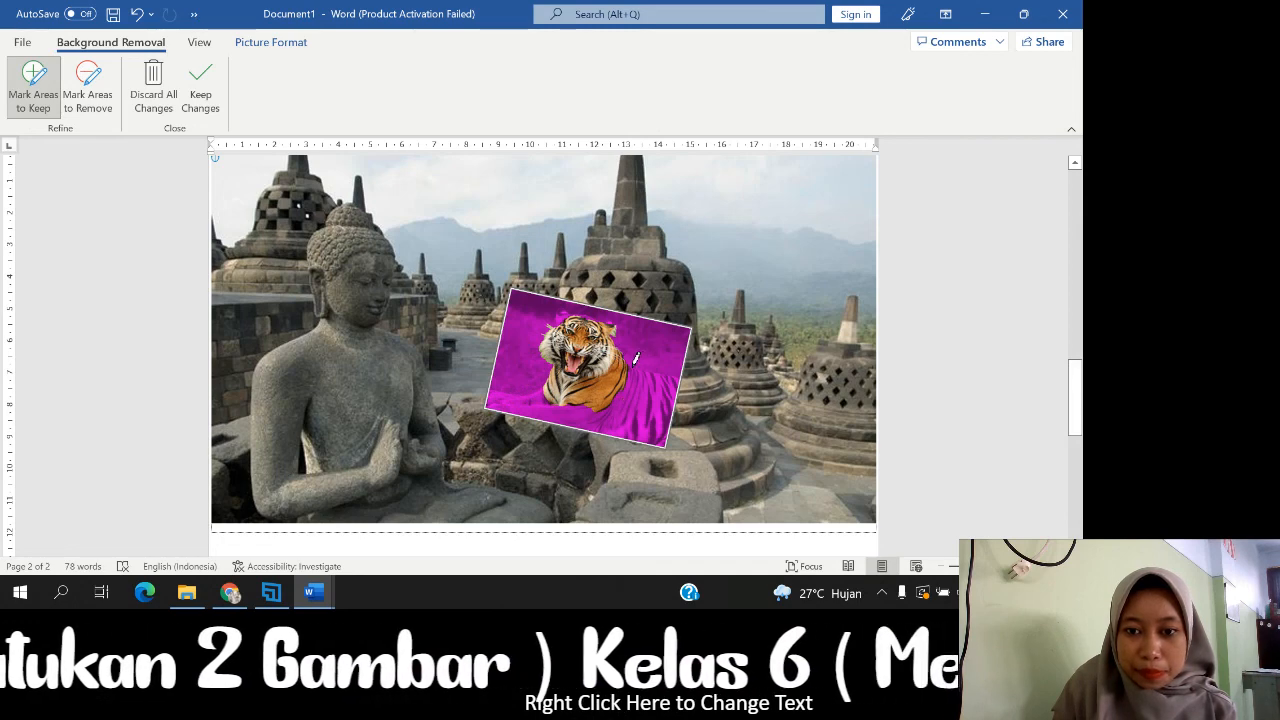
mouse_move(634, 360)
left_mouse_down()
mouse_move(682, 385)
mouse_move(660, 435)
mouse_move(556, 414)
mouse_move(605, 402)
mouse_move(632, 372)
left_mouse_up()
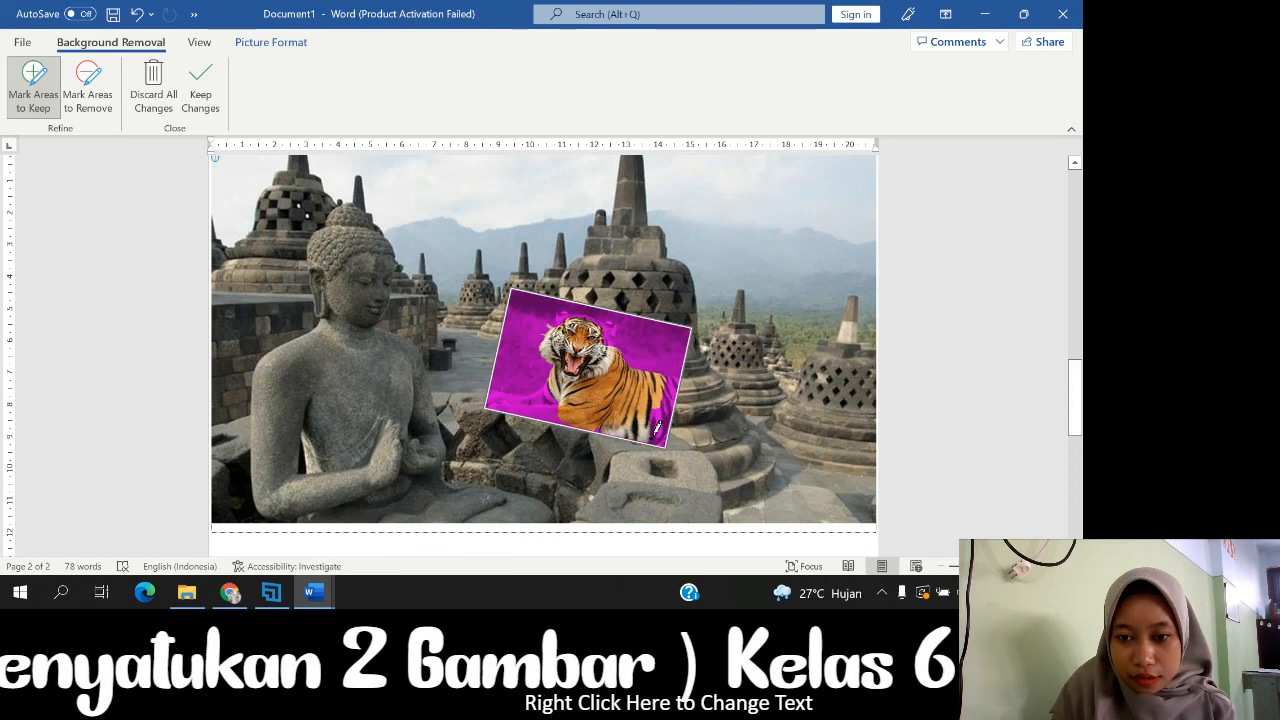
mouse_move(651, 434)
left_mouse_down()
mouse_move(657, 393)
mouse_move(674, 418)
mouse_move(662, 442)
left_mouse_up()
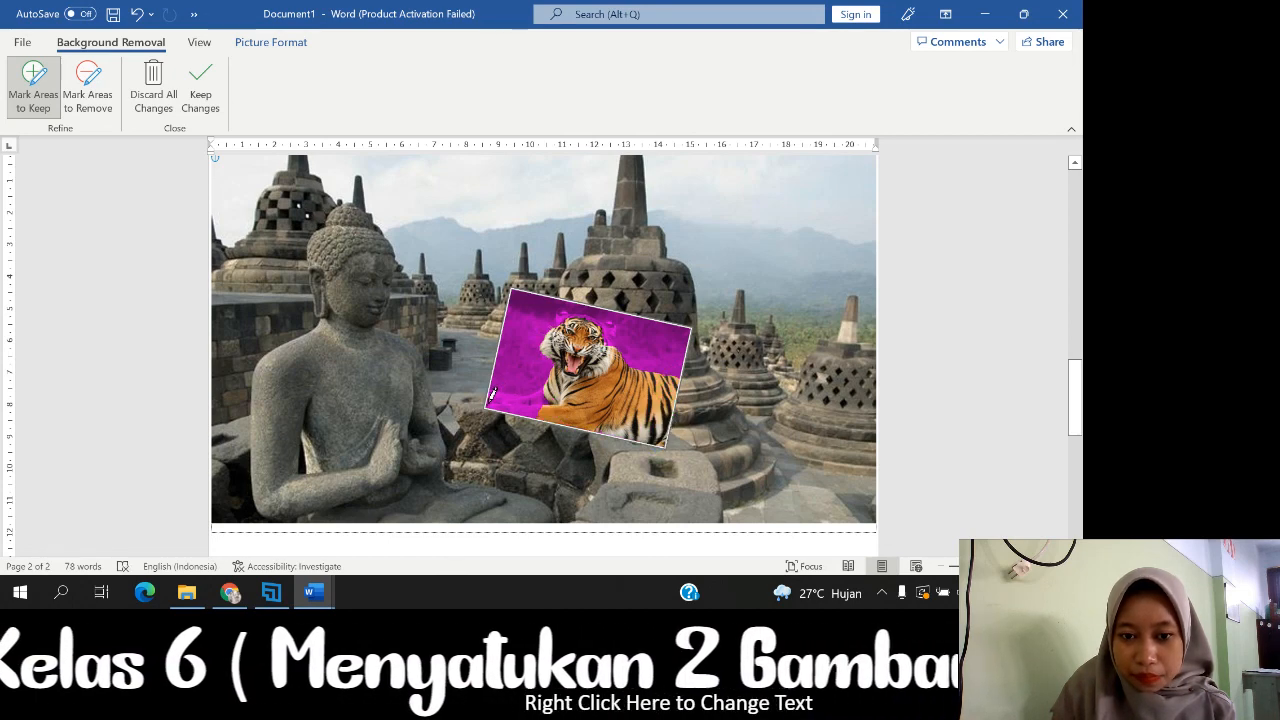
Try marking the tiger's outstretched front paws as areas to keep, then undo the last marking
left_click_drag(488, 403, 528, 396)
mouse_move(548, 384)
left_mouse_down()
mouse_move(546, 400)
mouse_move(494, 404)
left_mouse_up()
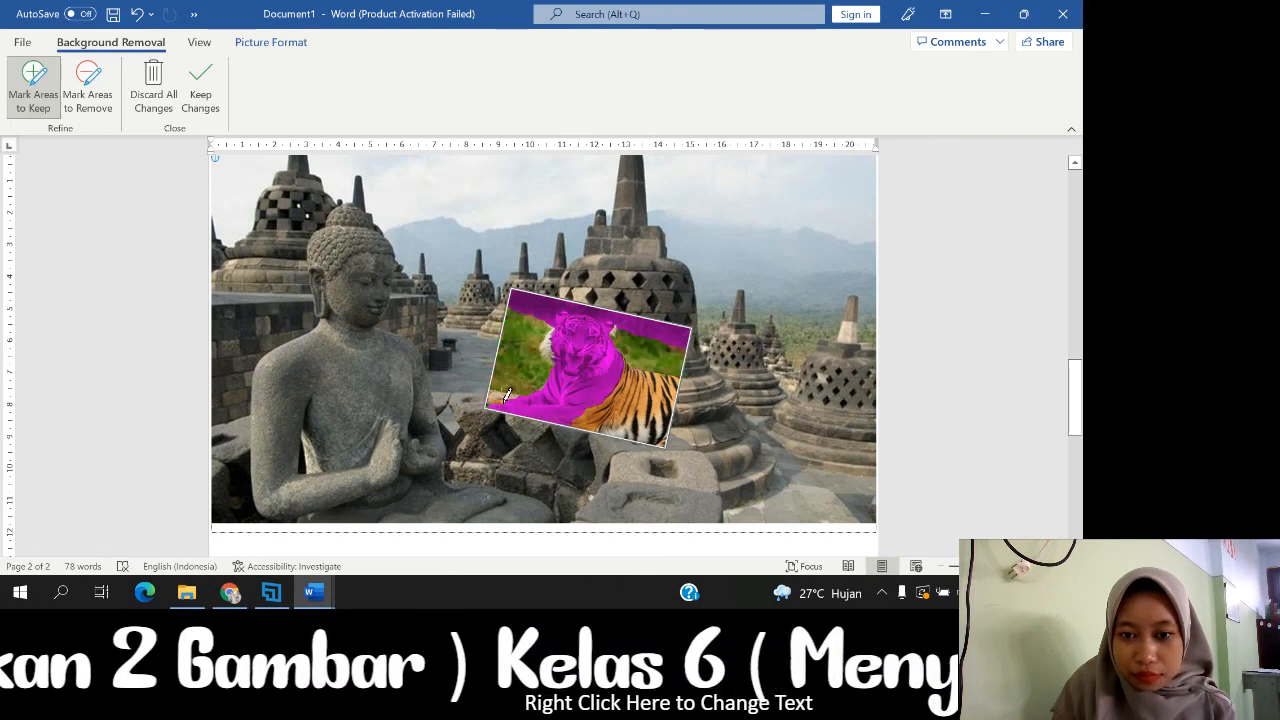
left_click(138, 15)
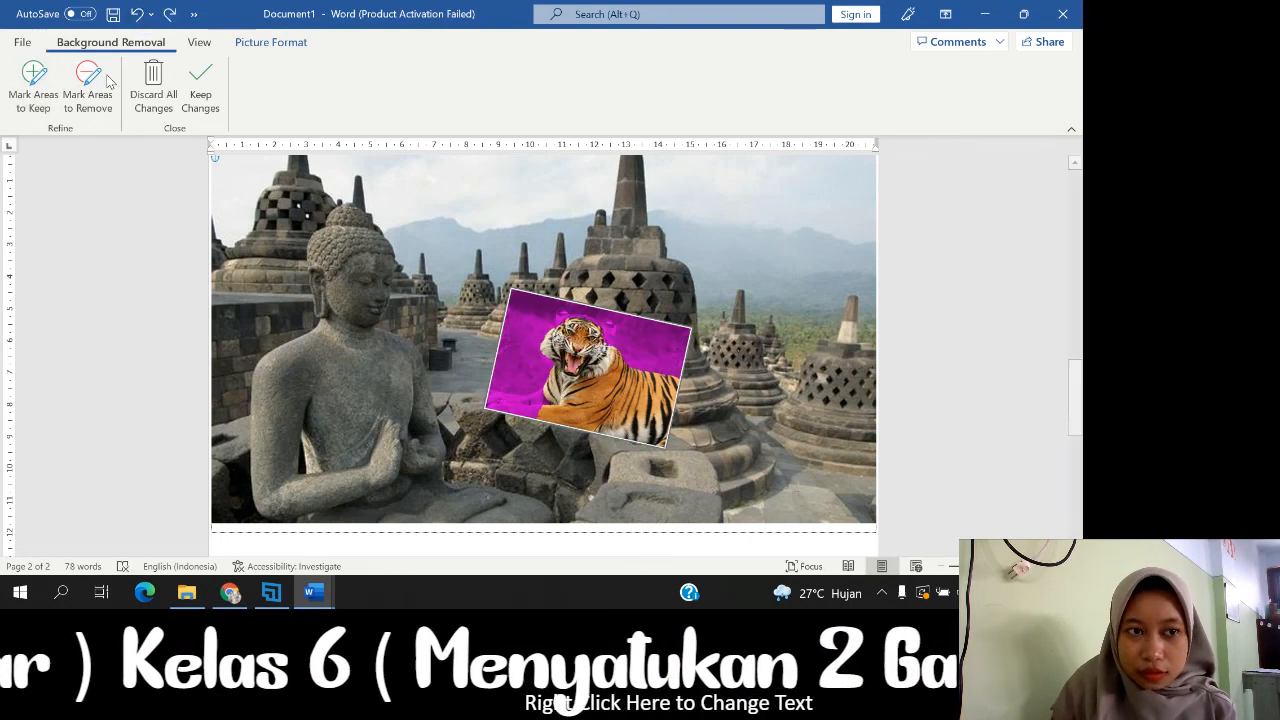
Mark the tiger's front leg area to keep again and apply the background removal
left_click(33, 86)
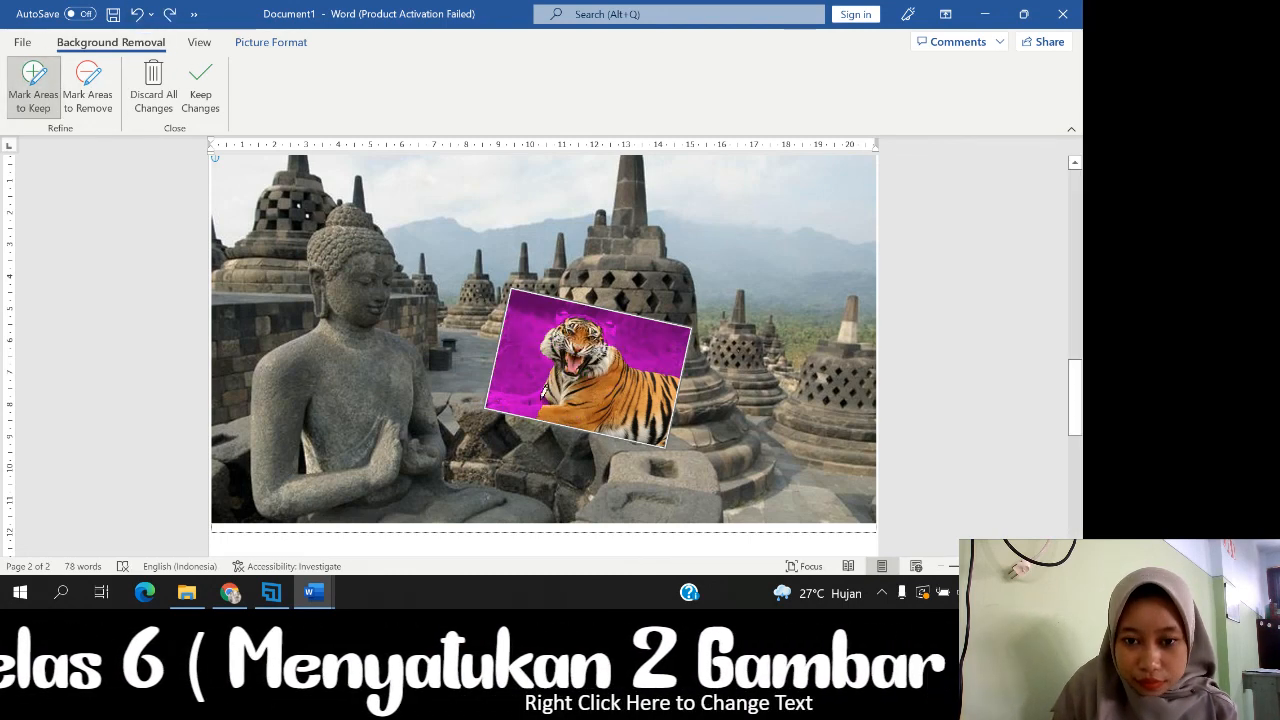
mouse_move(545, 392)
left_mouse_down()
mouse_move(512, 408)
mouse_move(540, 408)
mouse_move(544, 382)
mouse_move(496, 402)
left_mouse_up()
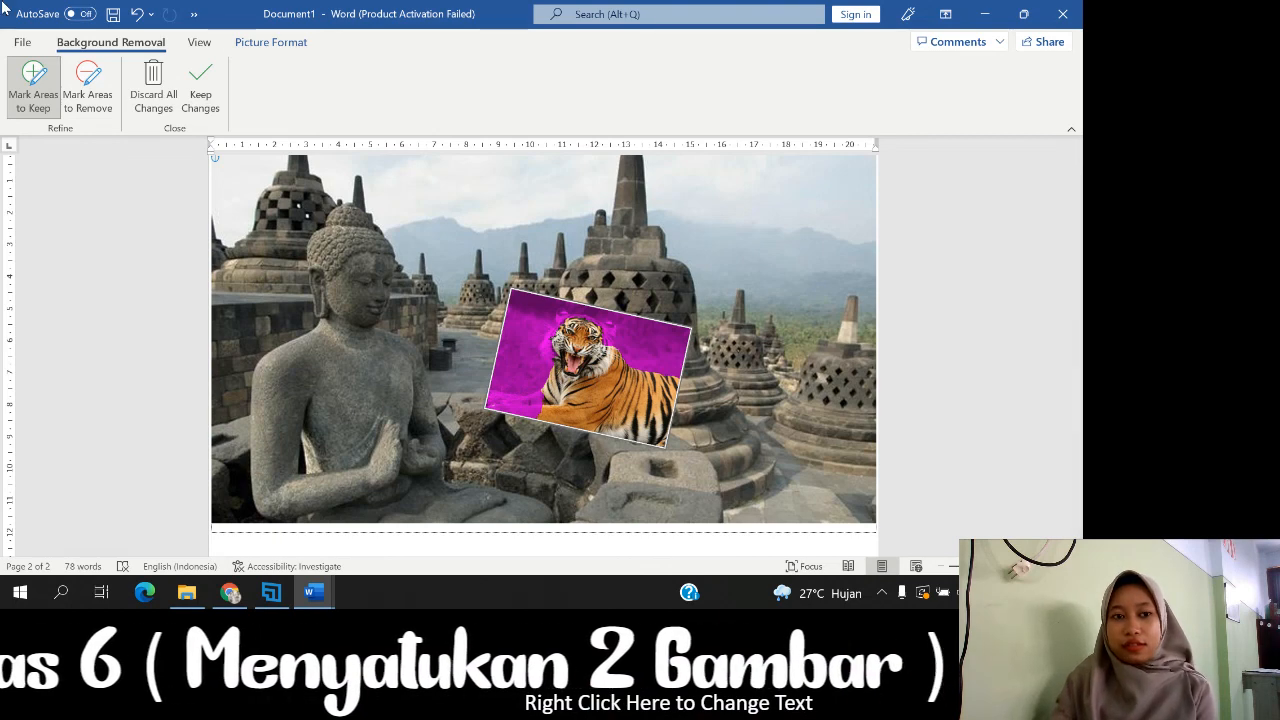
left_click(200, 86)
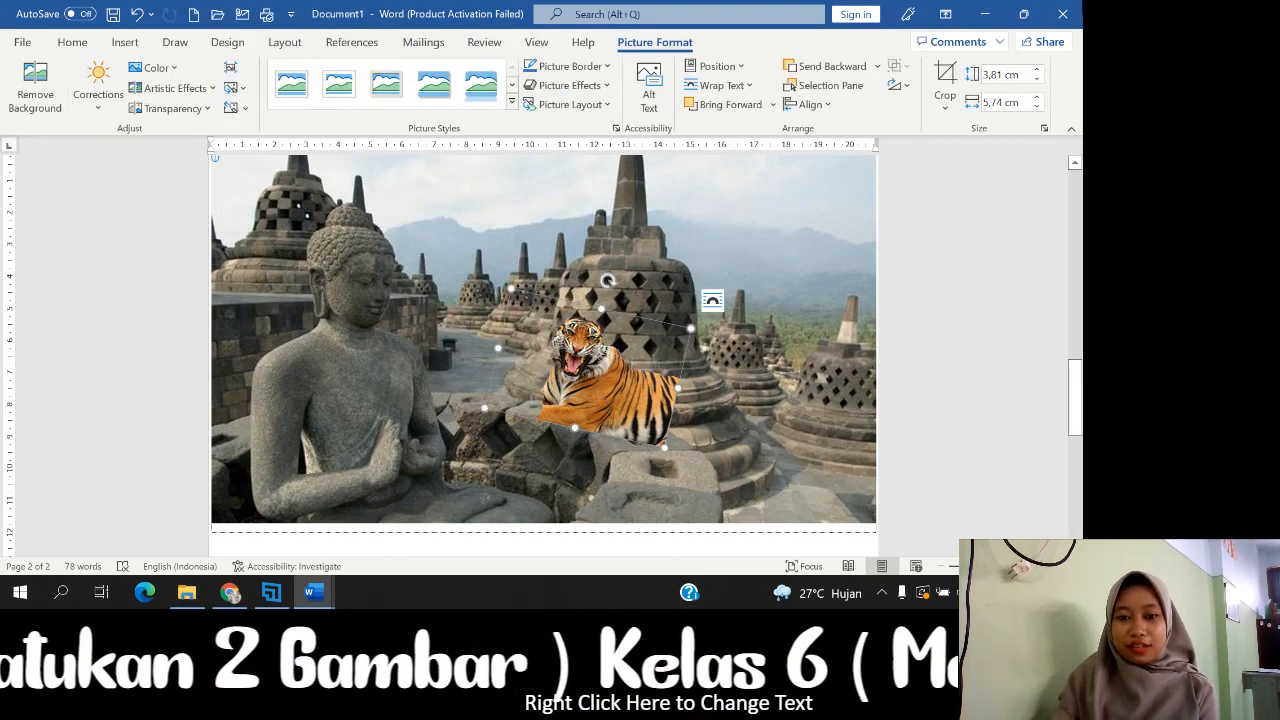
Reopen the tiger picture's background removal, mark the outstretched front paws as areas to keep, and keep the changes
left_click(49, 88)
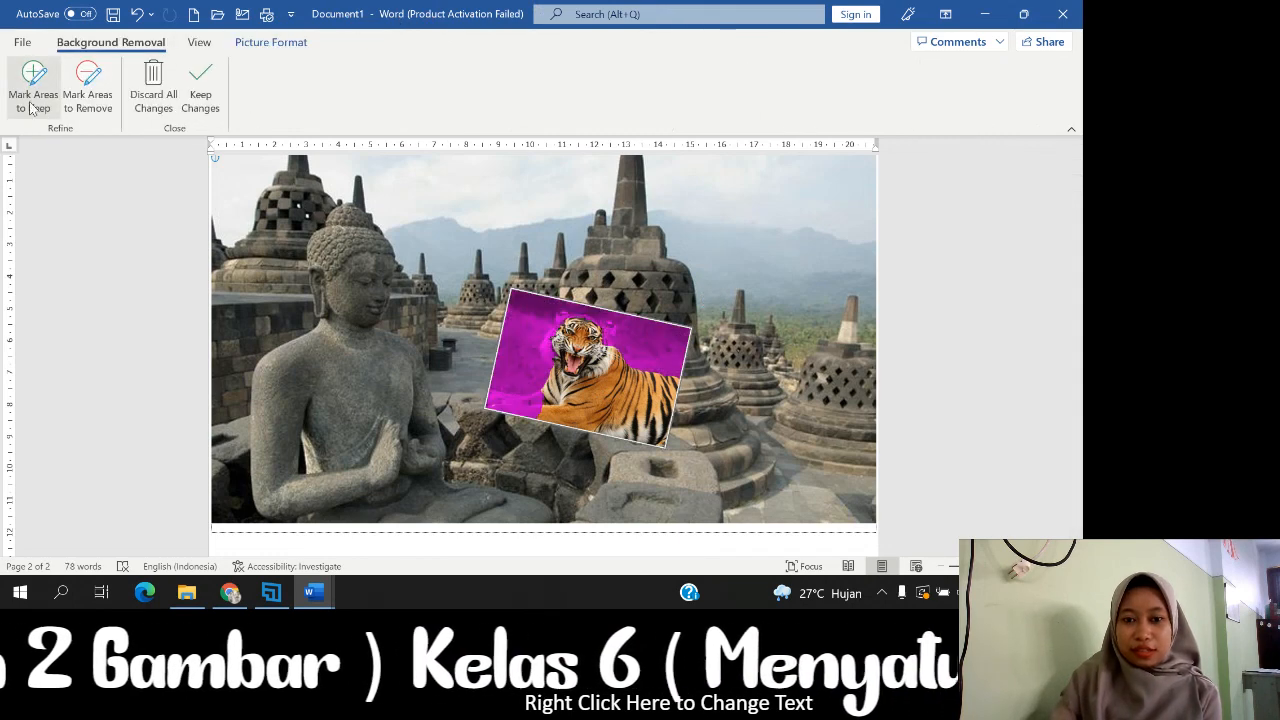
left_click(38, 95)
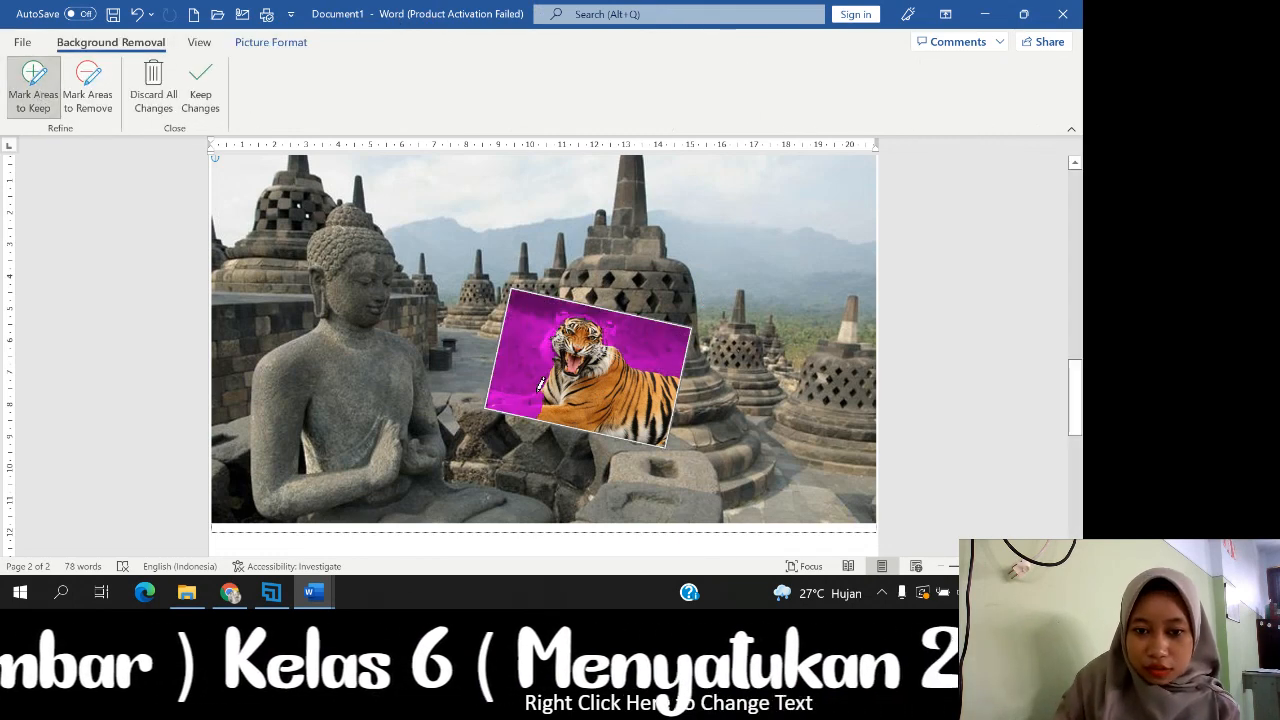
mouse_move(541, 393)
left_mouse_down()
mouse_move(535, 410)
mouse_move(502, 400)
mouse_move(542, 385)
left_mouse_up()
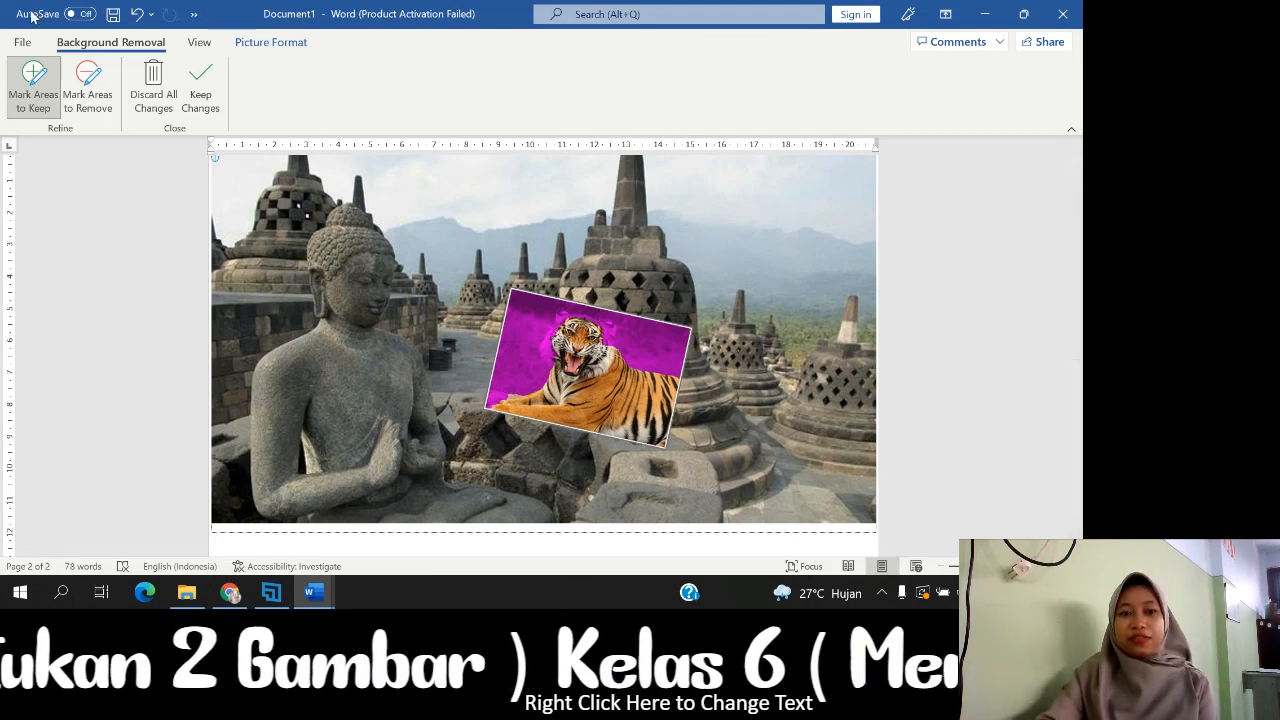
left_click(200, 104)
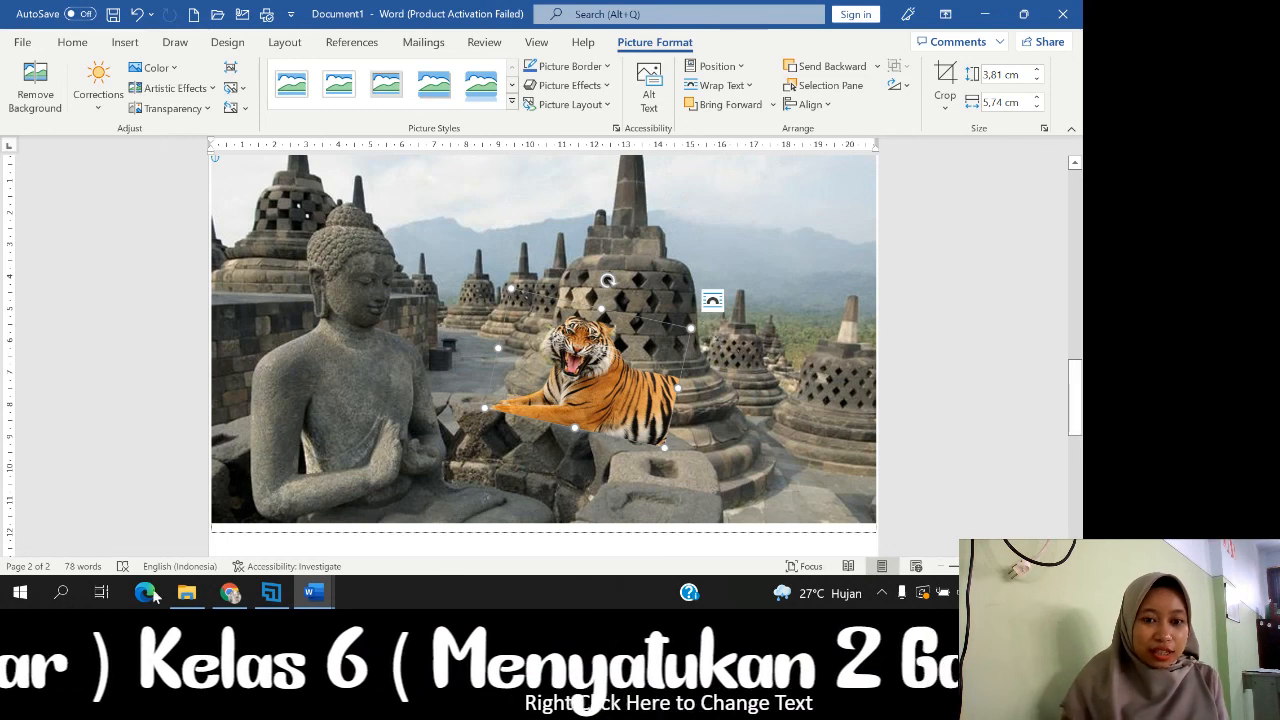
Switch to Document3 and enter the numbered item "1. Sisipkan gambar utama" in the empty last line
mouse_move(327, 598)
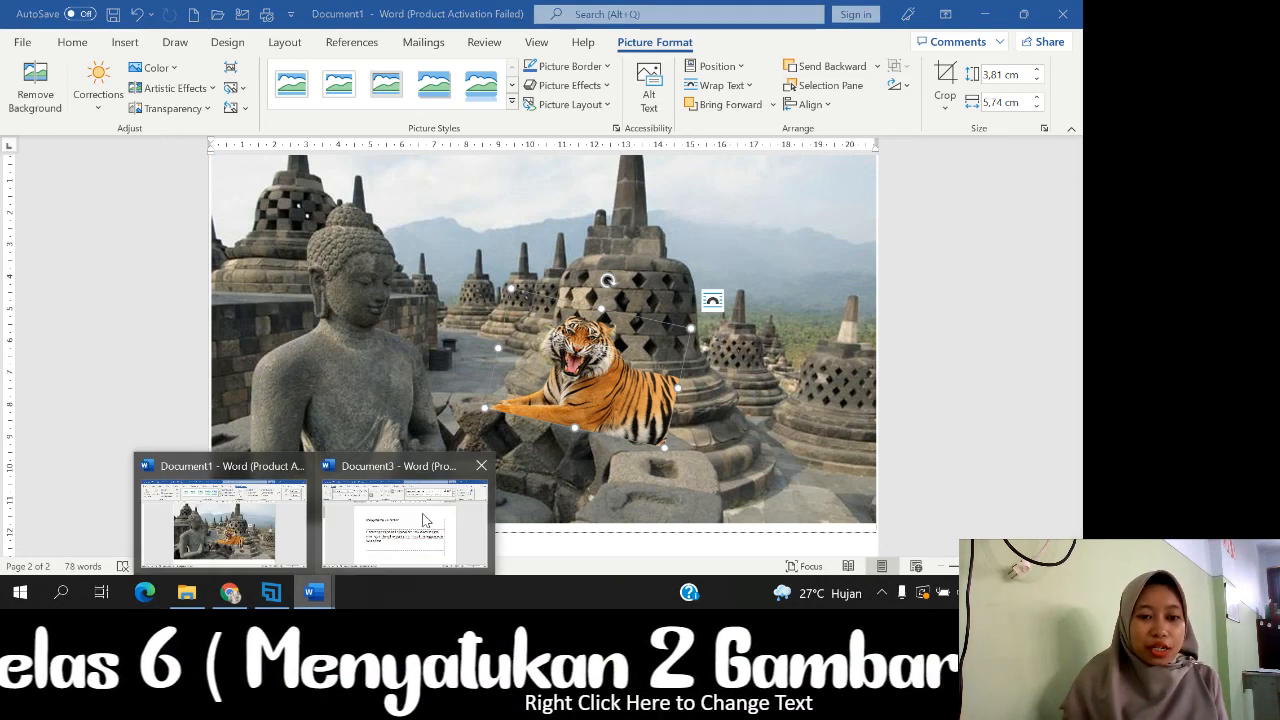
left_click(380, 532)
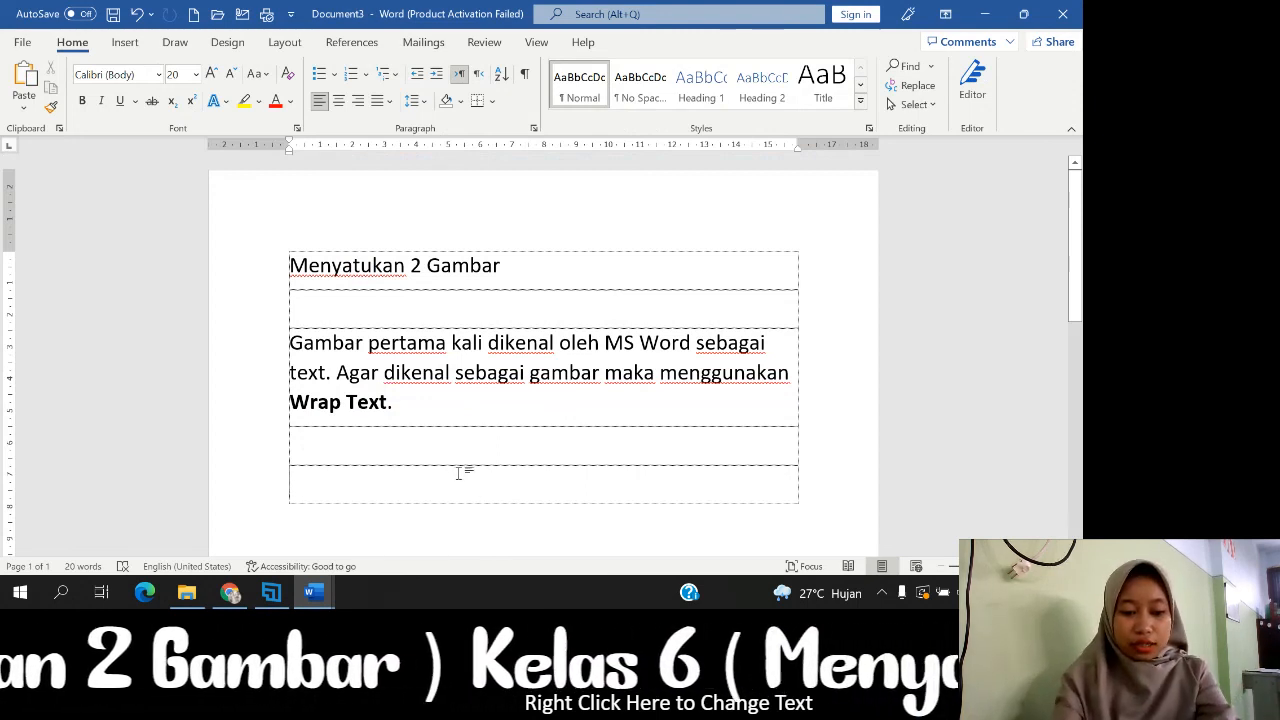
type("1. S")
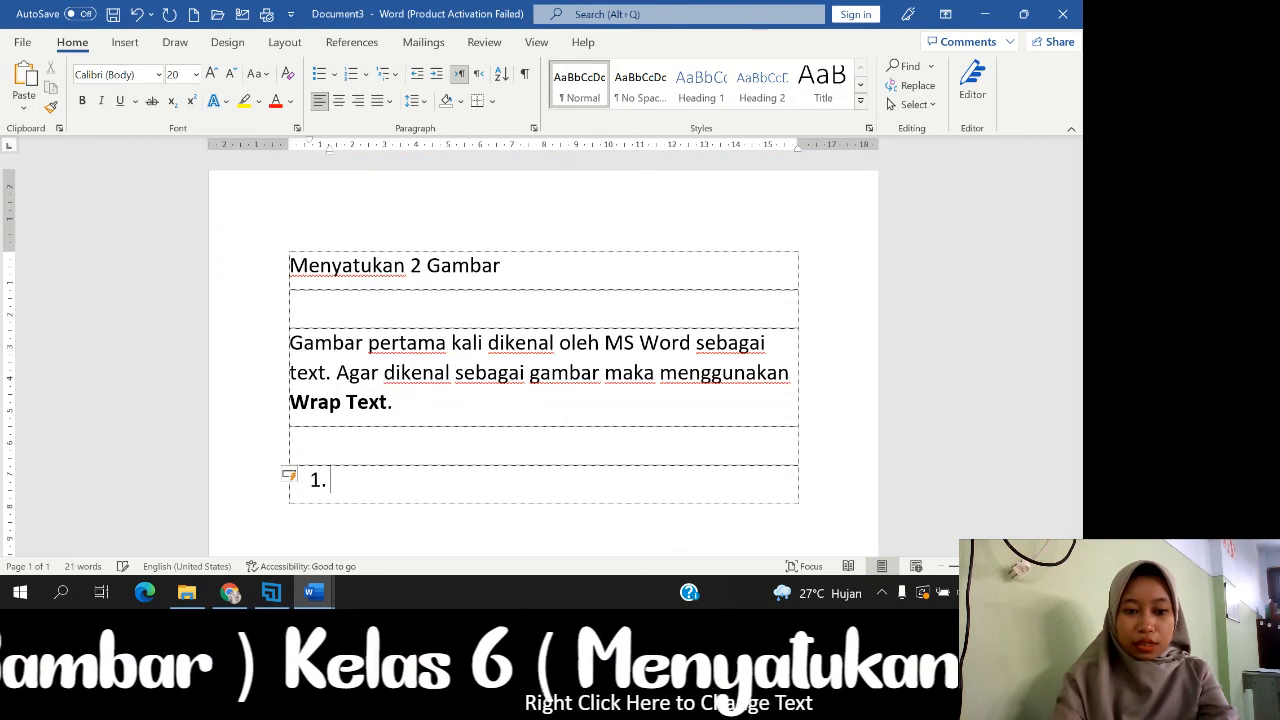
type("isis")
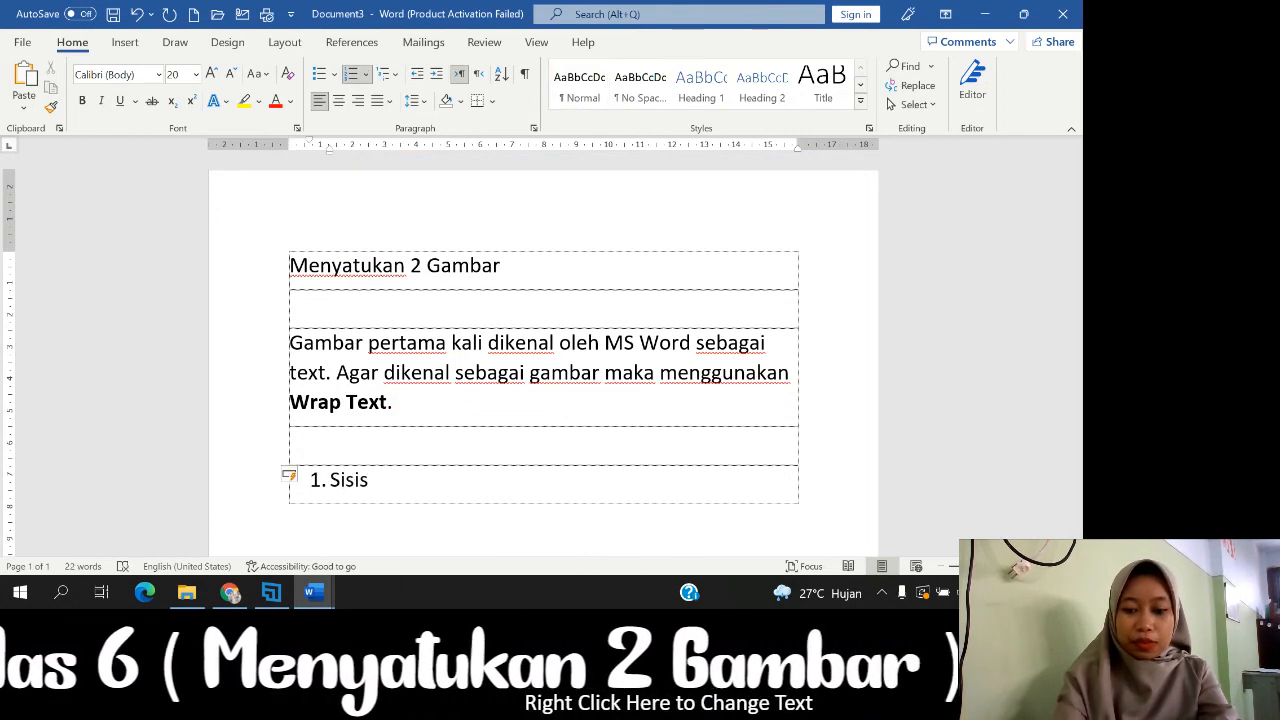
key("BackSpace")
type("pkan ga")
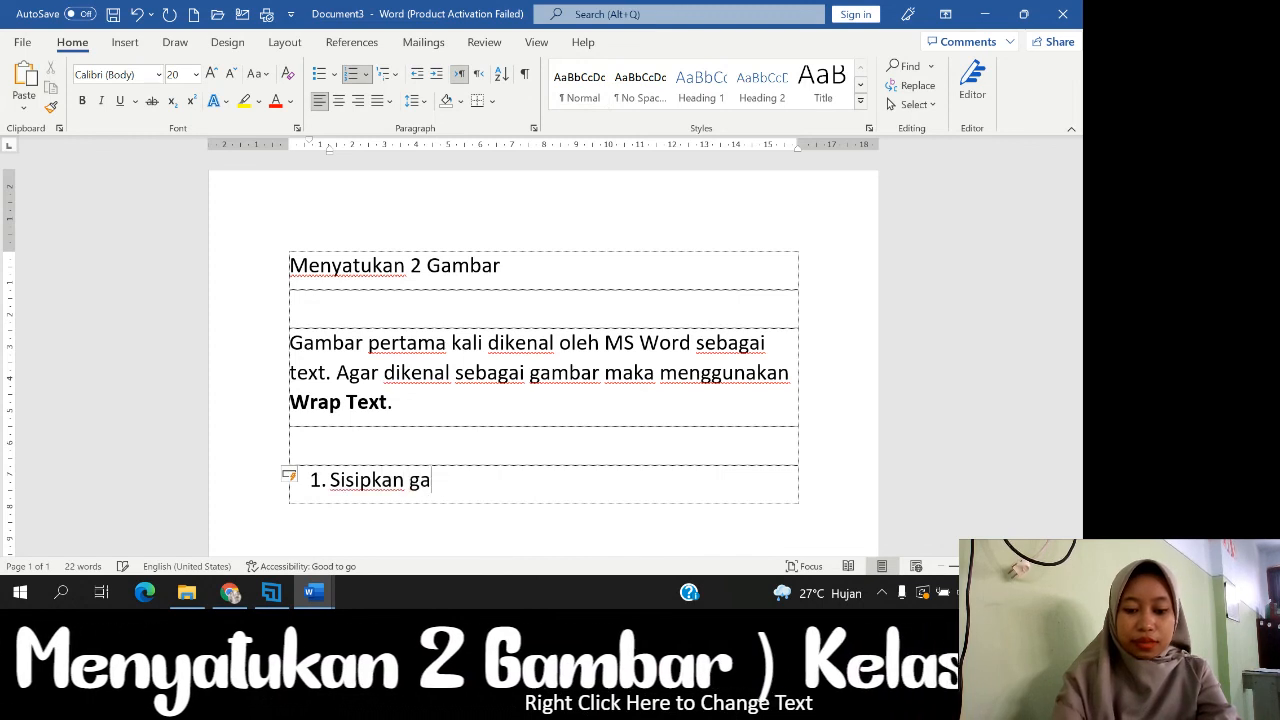
type("mbar 1")
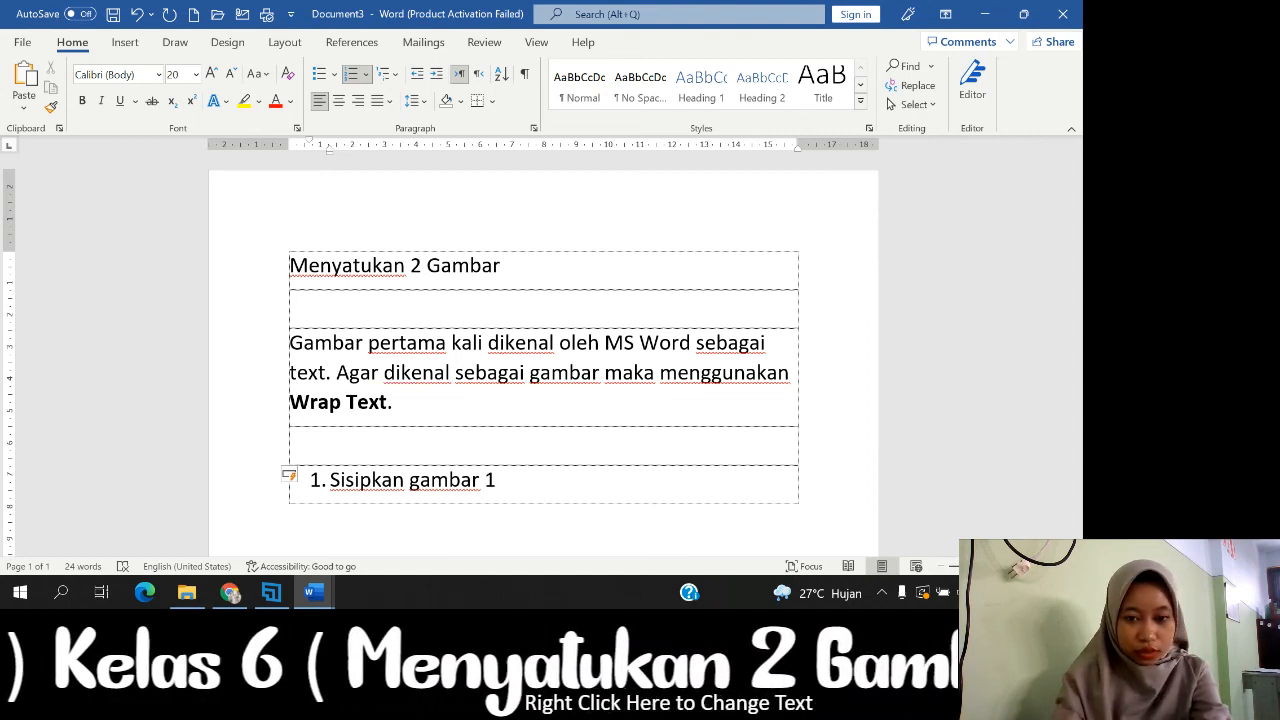
key("BackSpace")
type("utama")
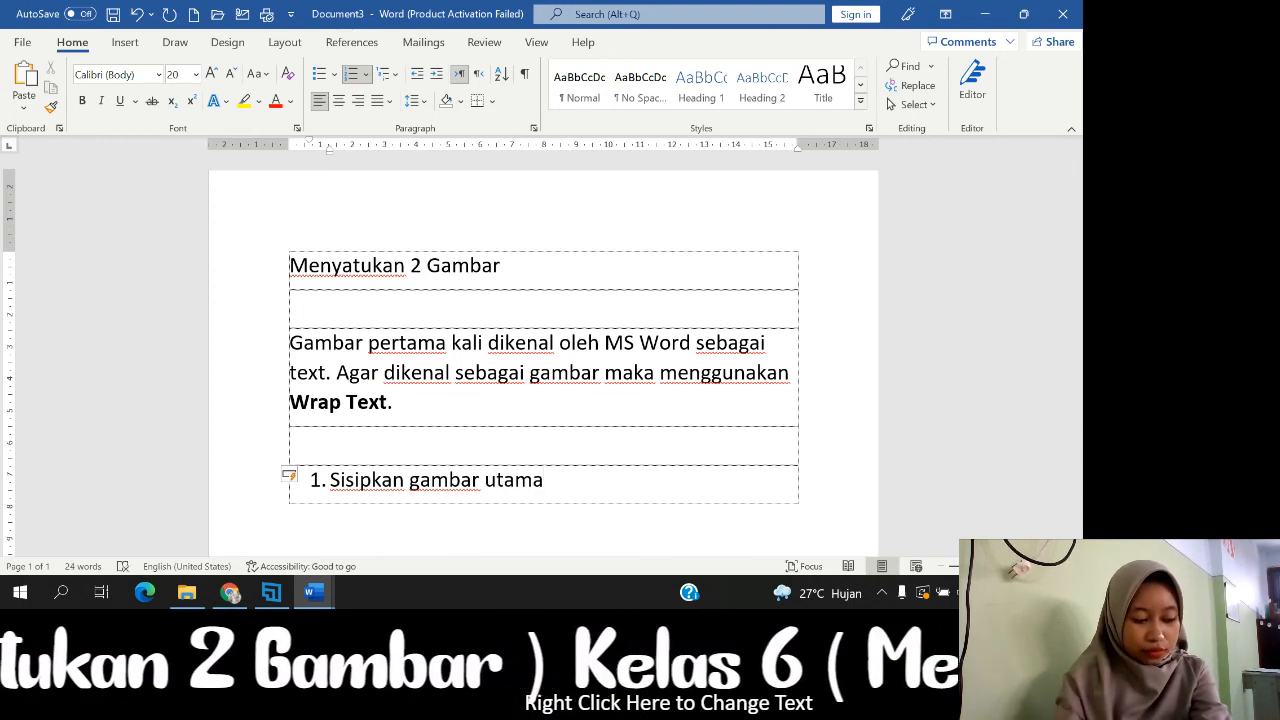
Add a second numbered item reading "Sisipkan gambar kedua." below the first
key("Tab")
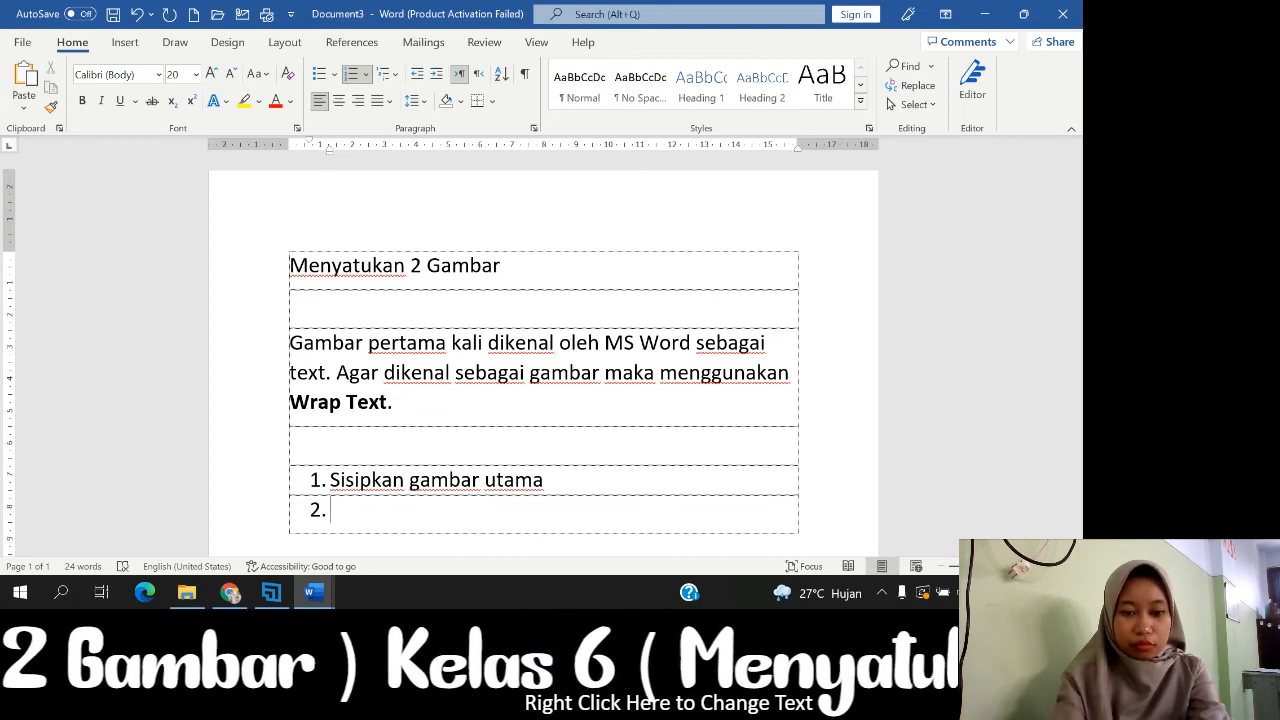
type("Sisis")
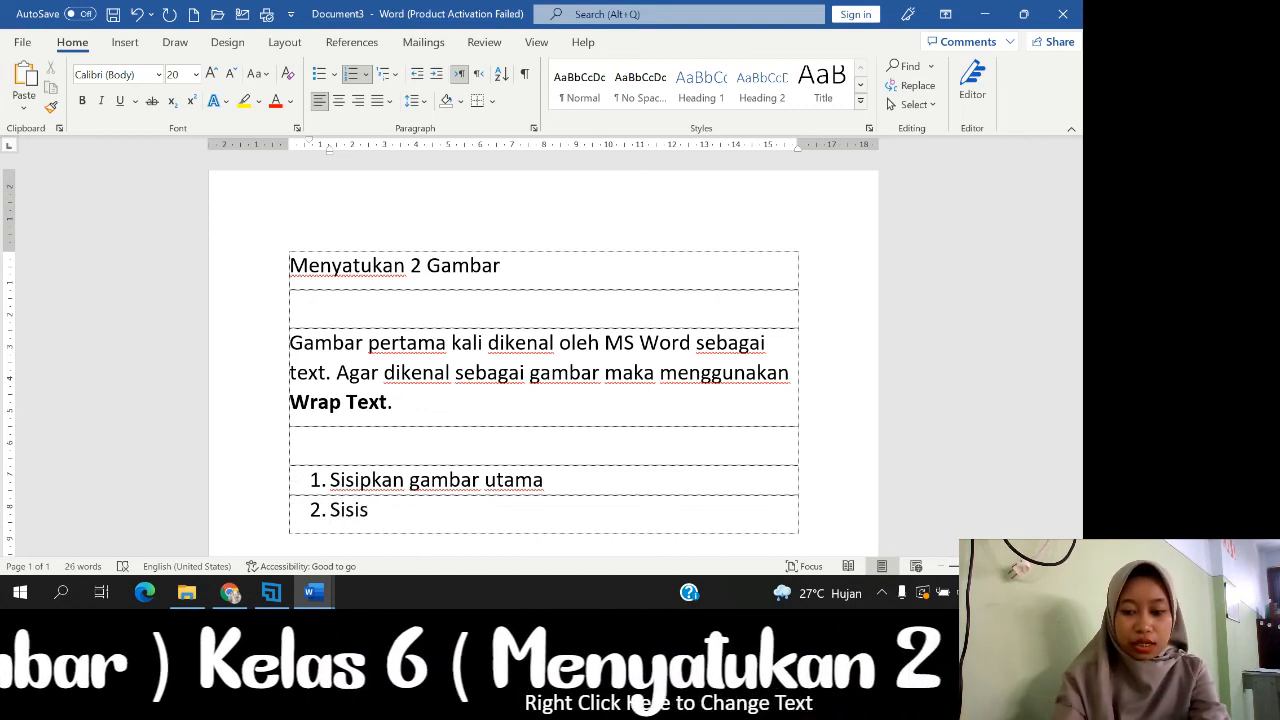
key("BackSpace")
type("pkan ga")
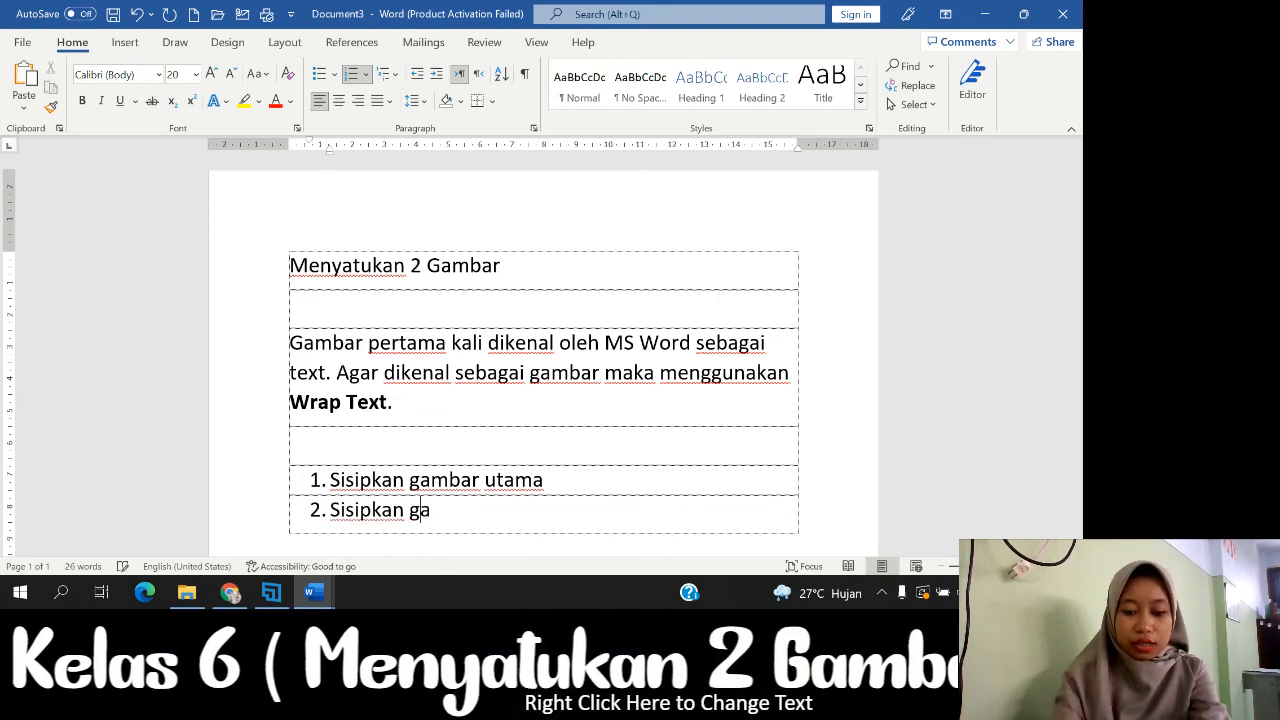
type("mbar ")
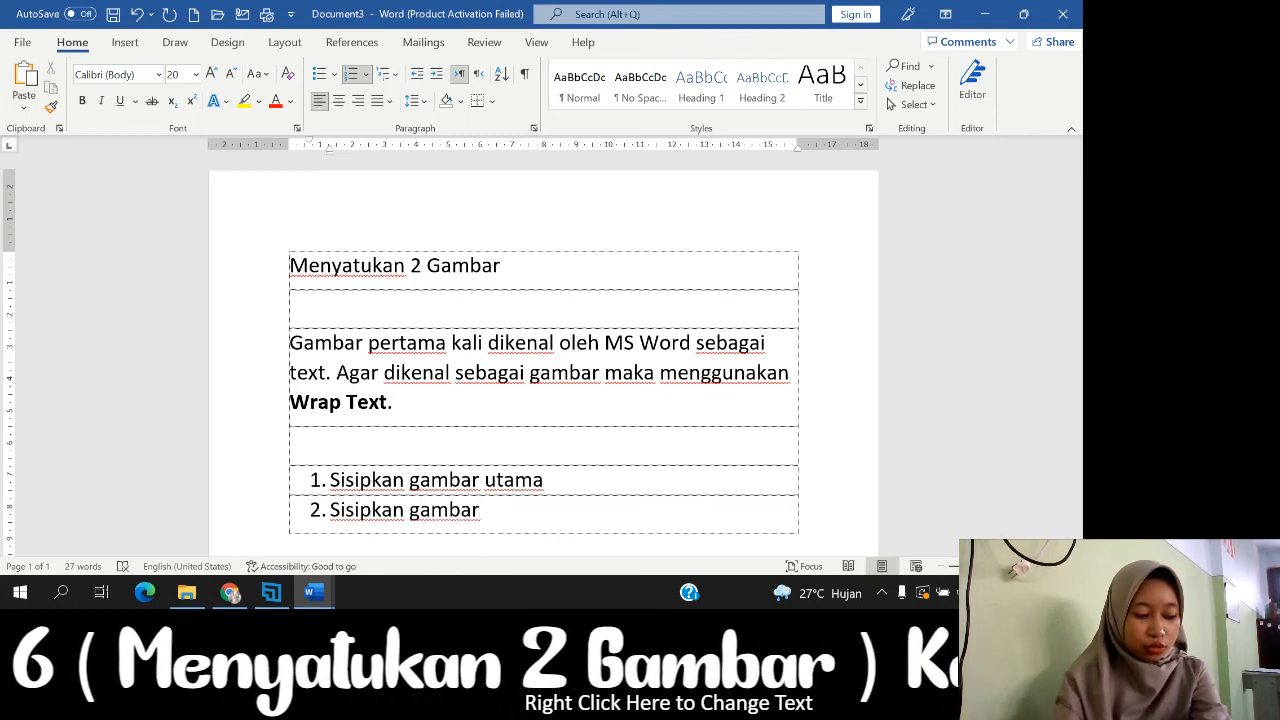
type("kedua")
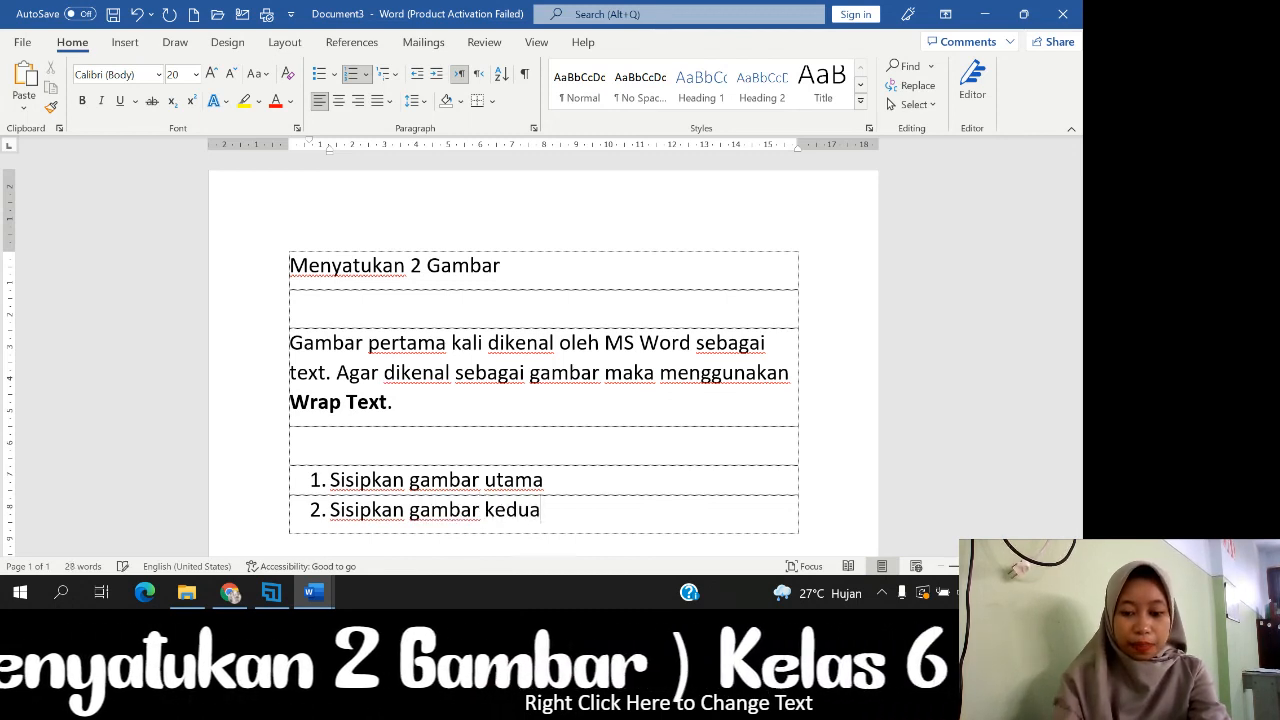
type(". ")
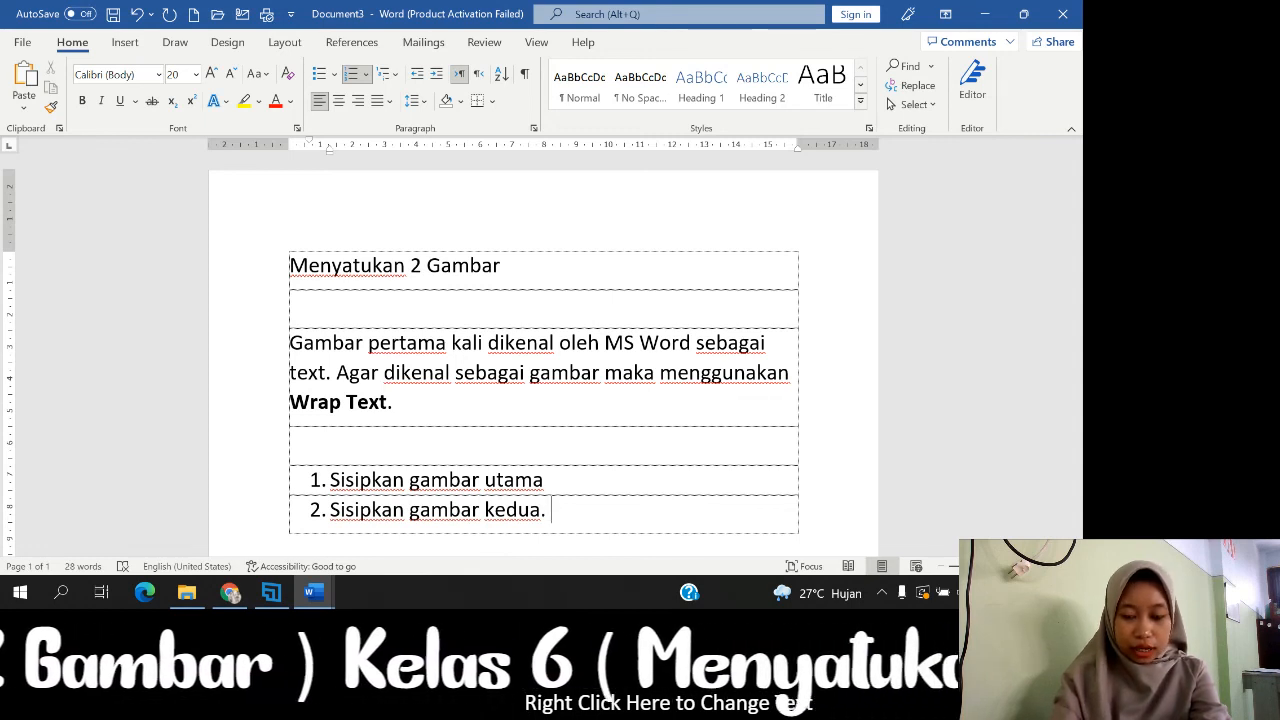
type("klik")
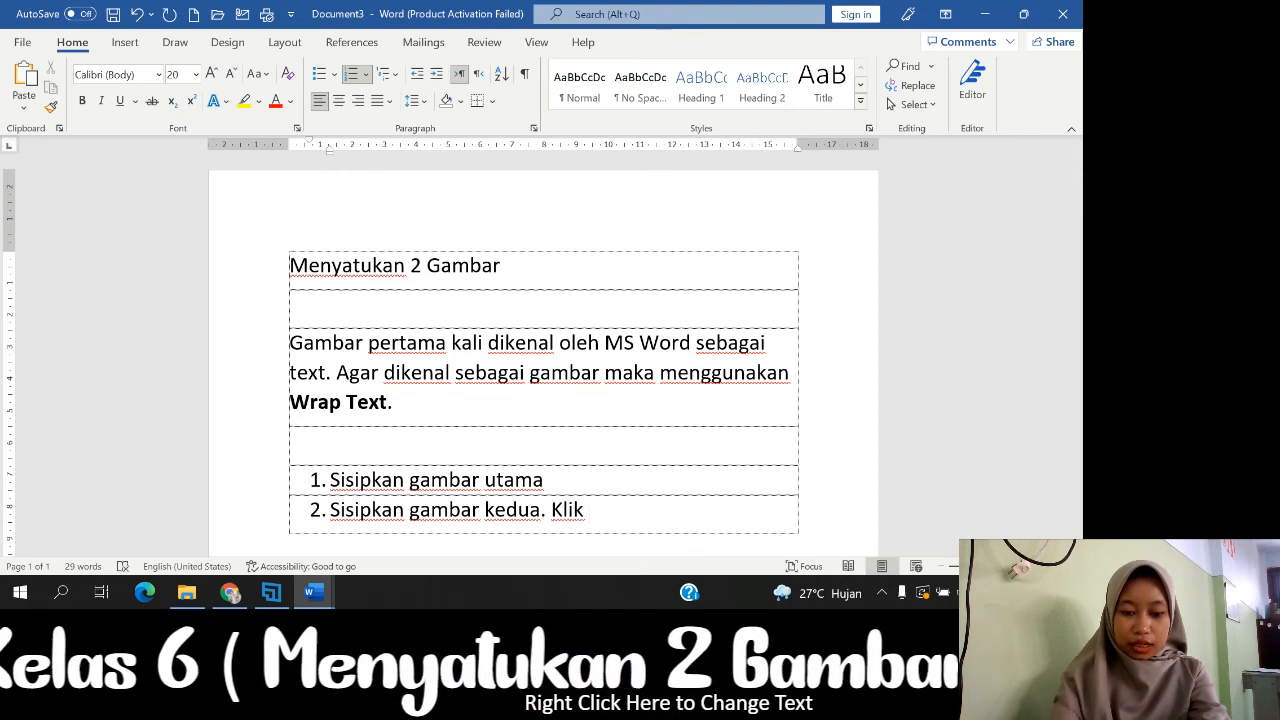
key("BackSpace")
key("BackSpace")
key("BackSpace")
key("BackSpace")
key("BackSpace")
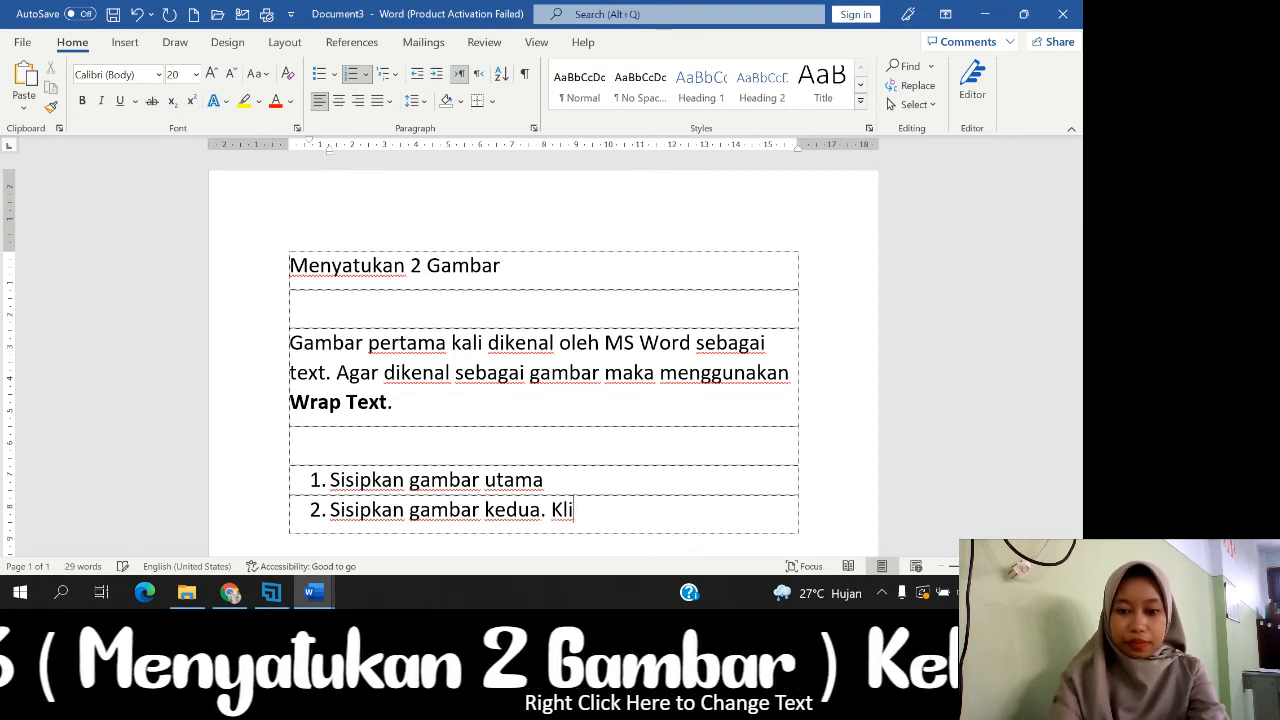
Continue the second numbered item with "Agar berada didepan gambar utama," in place of the unfinished word "Kli"
type("Agar")
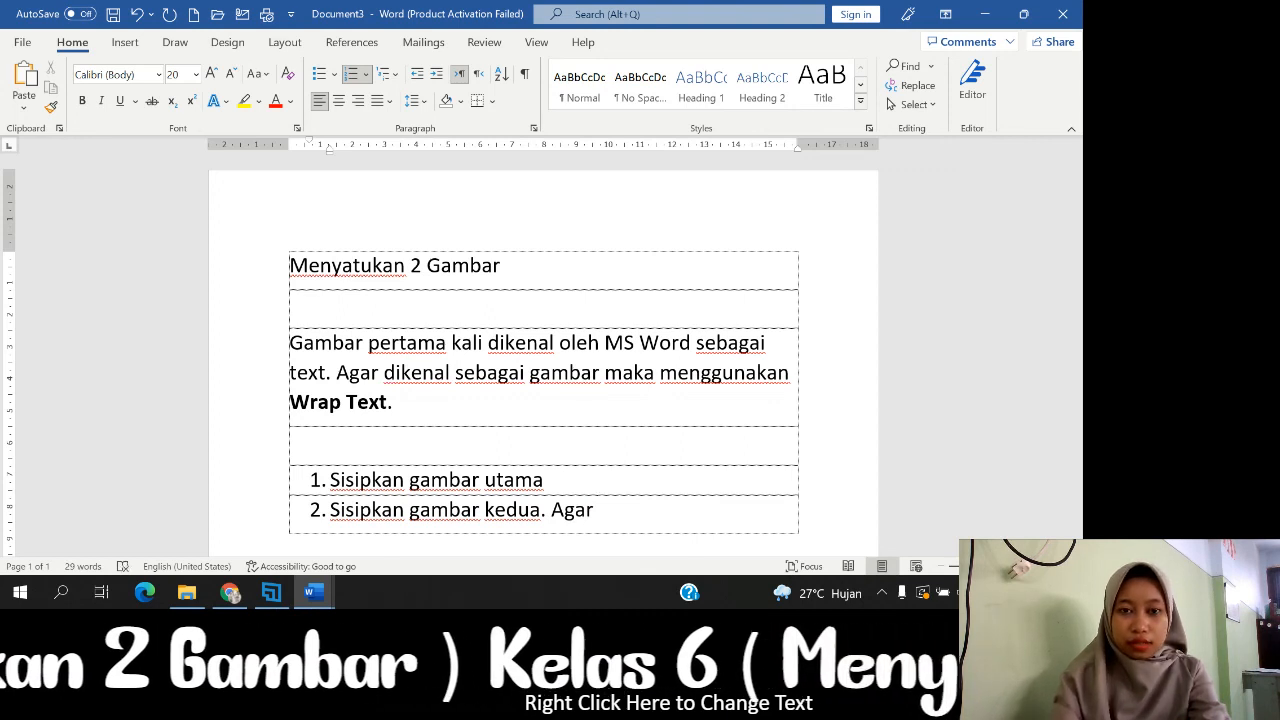
type(" berad")
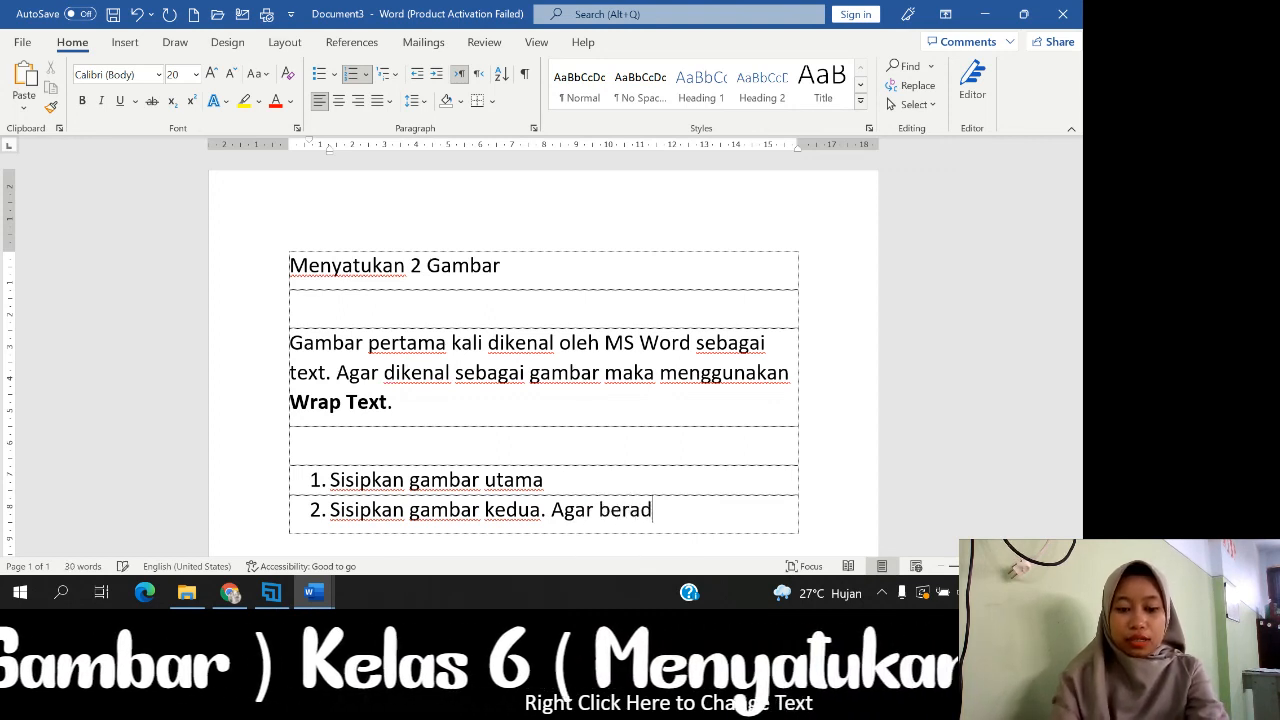
type("a didepan ")
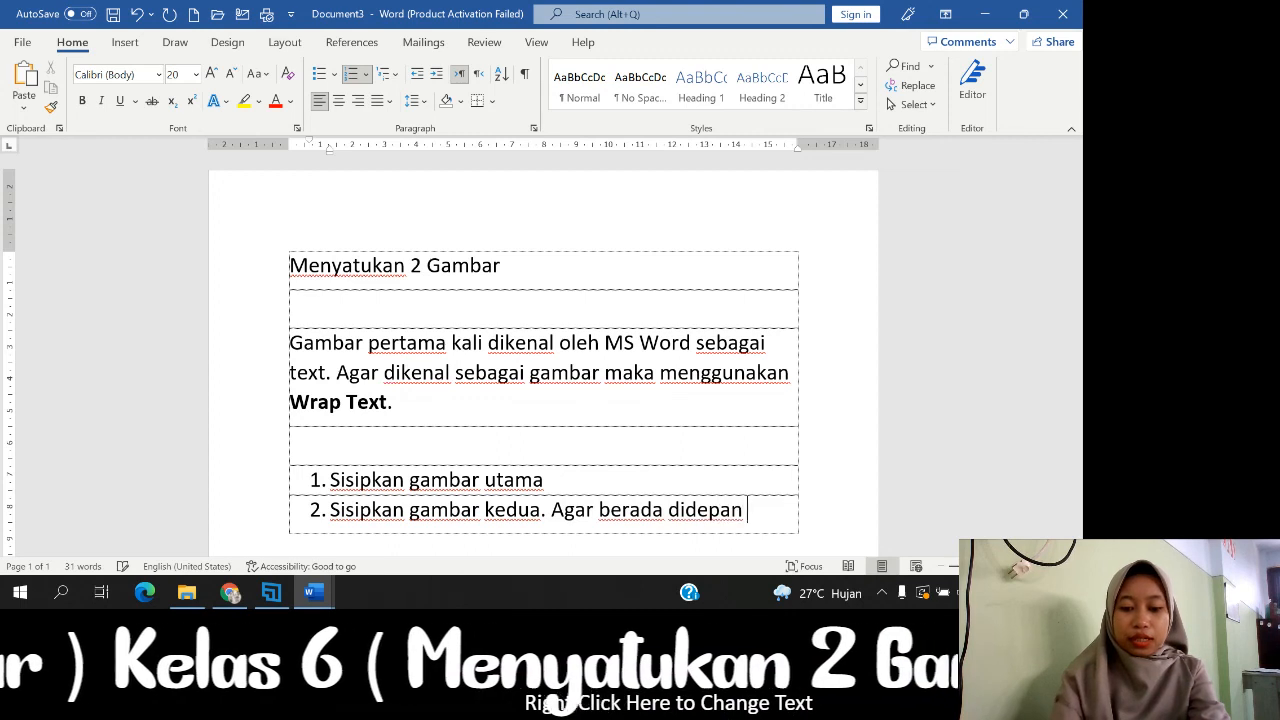
type("gambar utama")
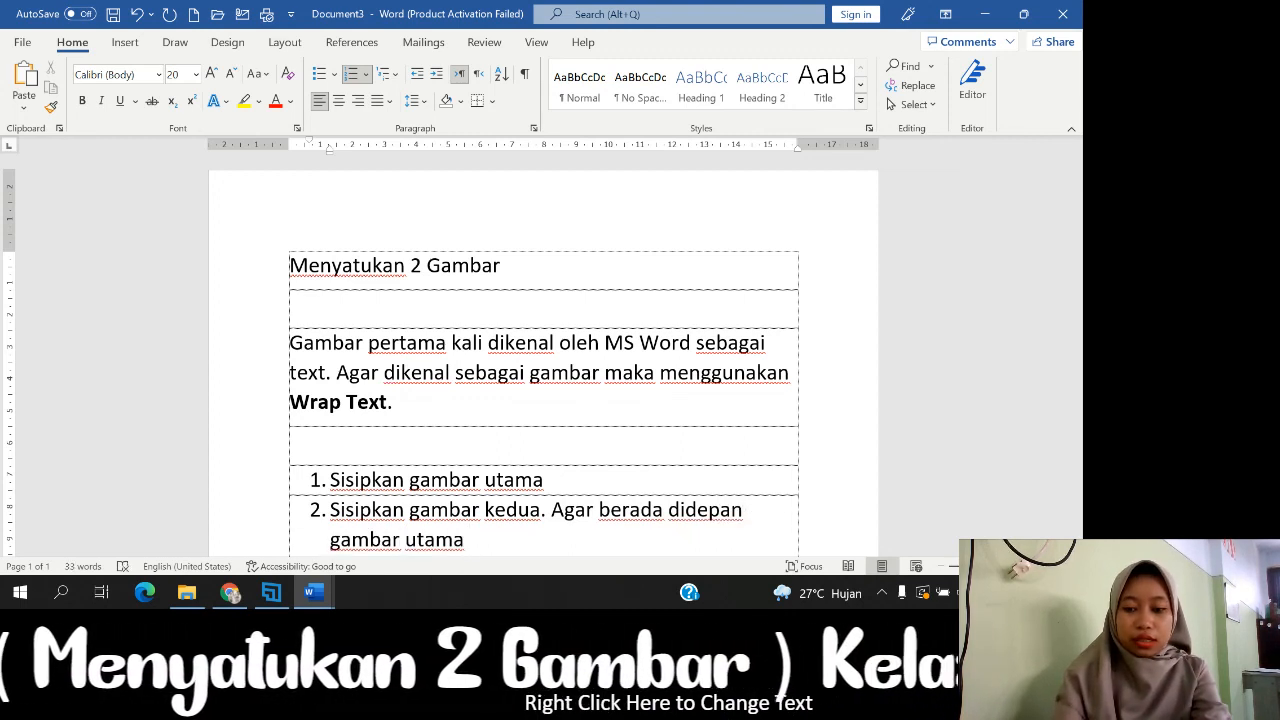
type(" ,")
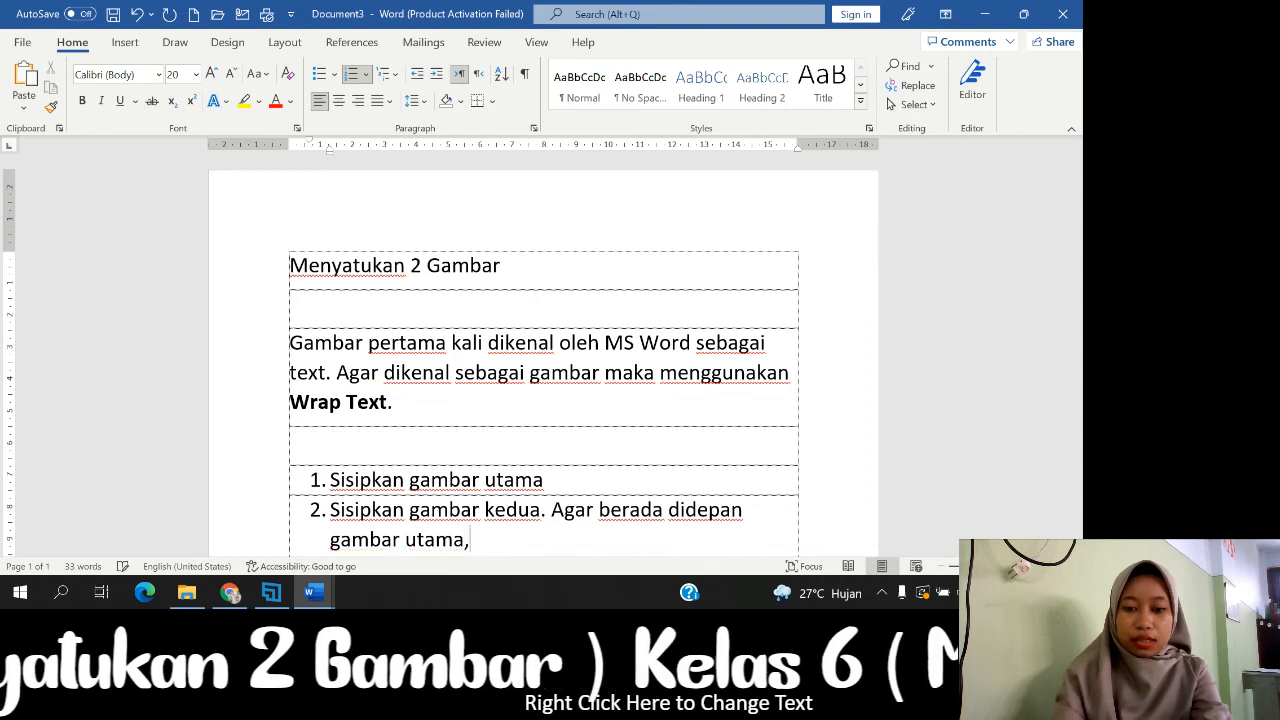
Complete the second numbered item with "klik ikon Wrap Text lalu pilih In Front Of Text."
type(" klik iko")
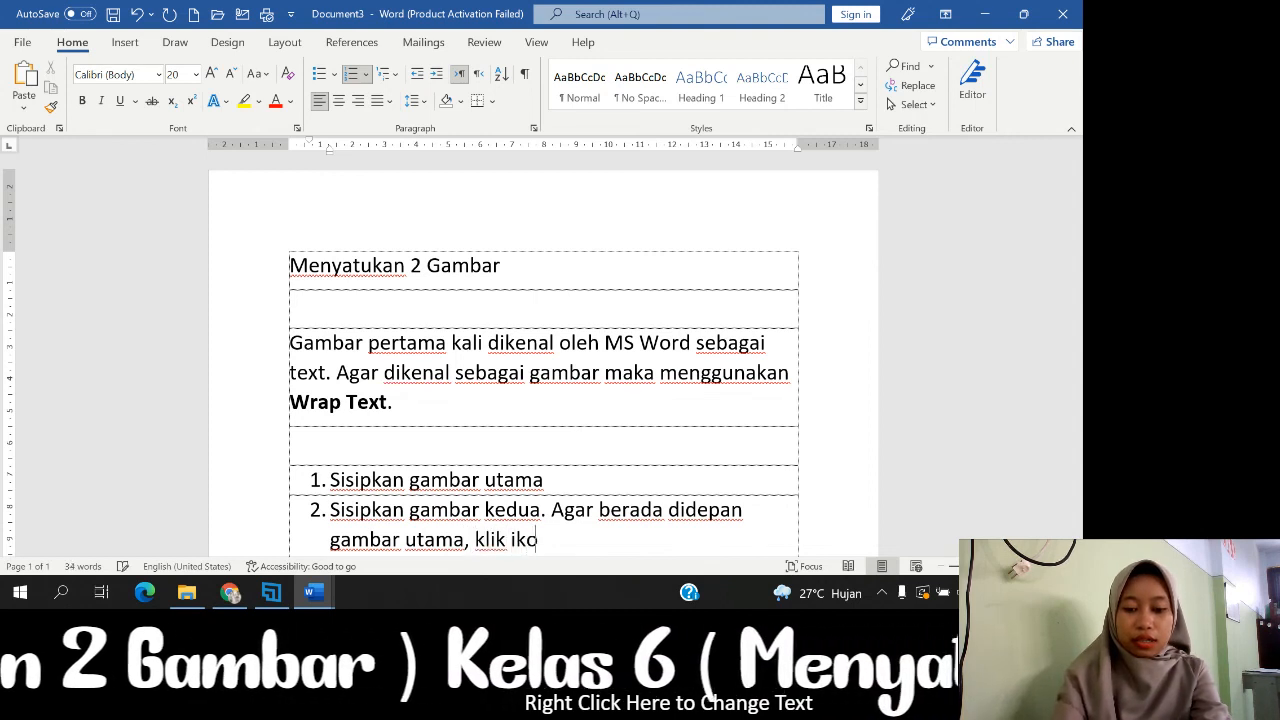
type("n Wrap T")
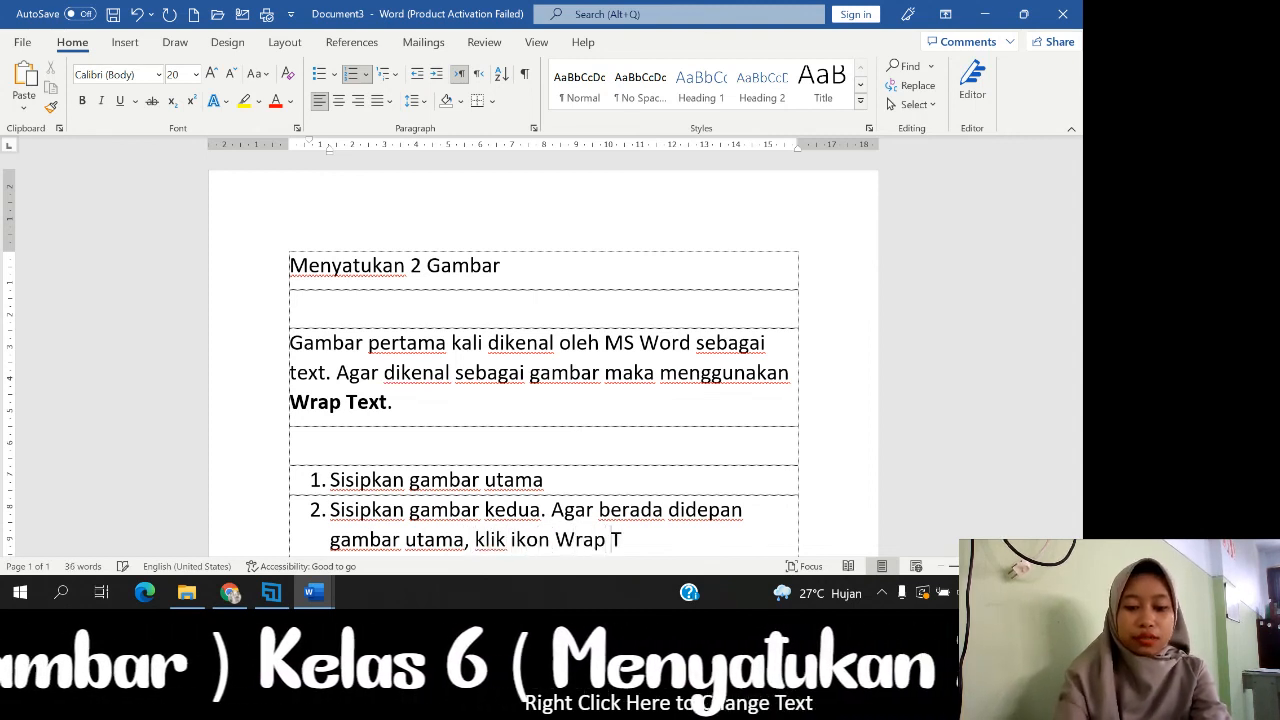
type("ext lalu pili")
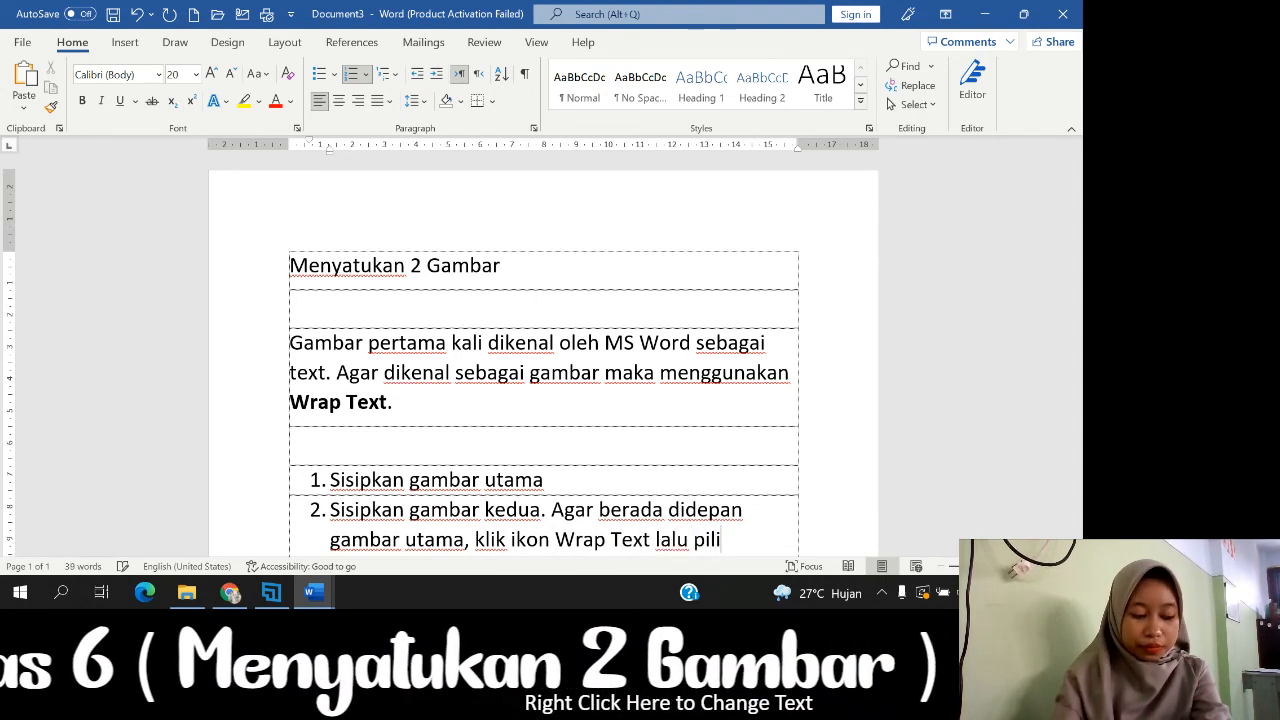
type("h IN F")
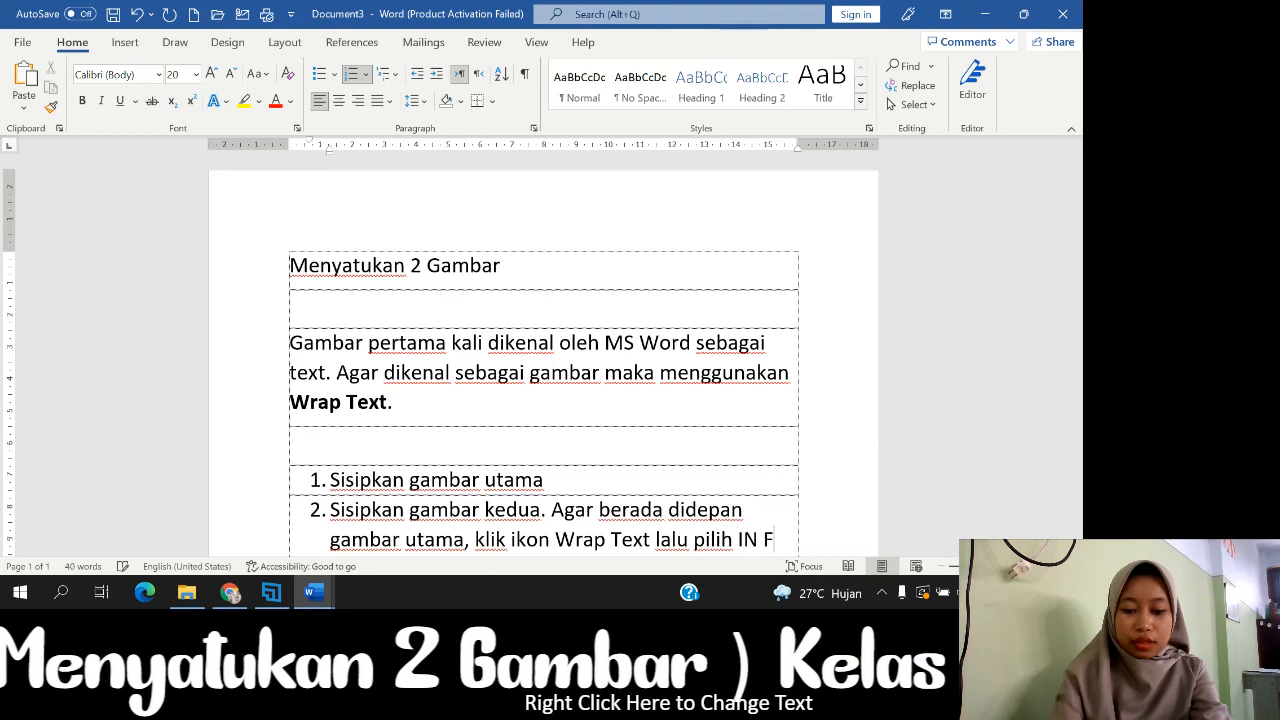
key("BackSpace")
key("BackSpace")
key("BackSpace")
type("n ")
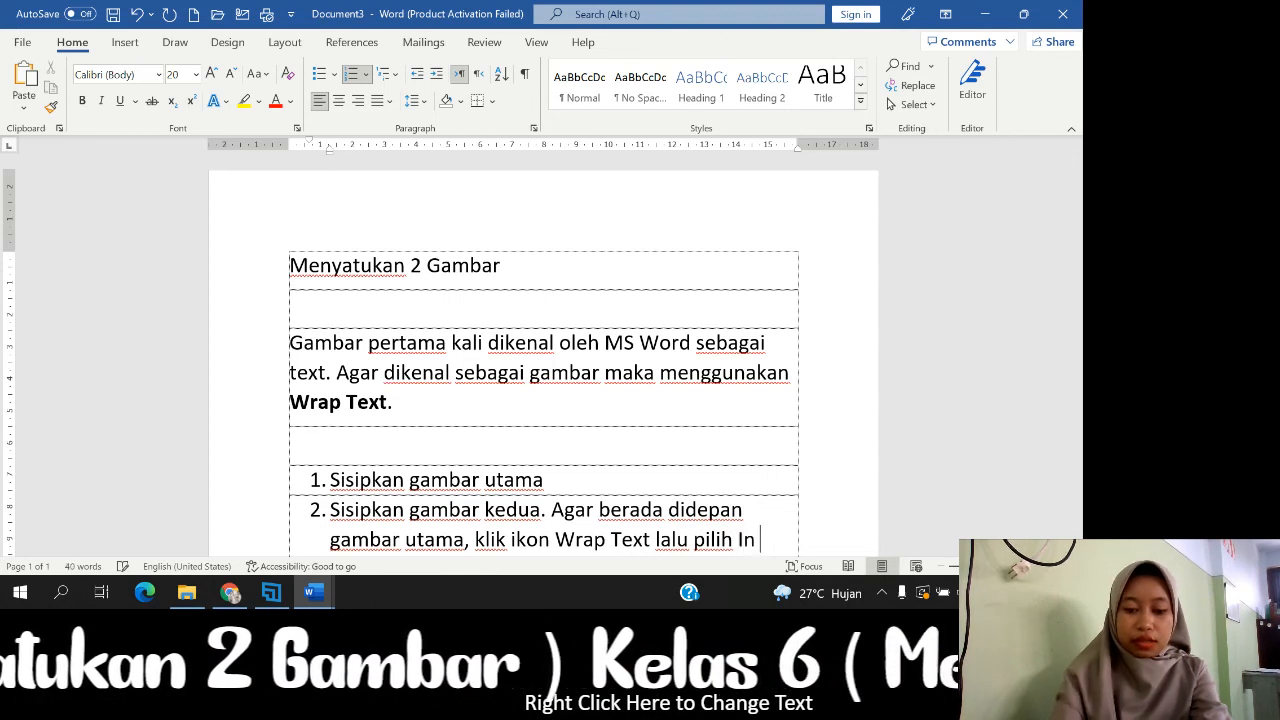
type("Front ")
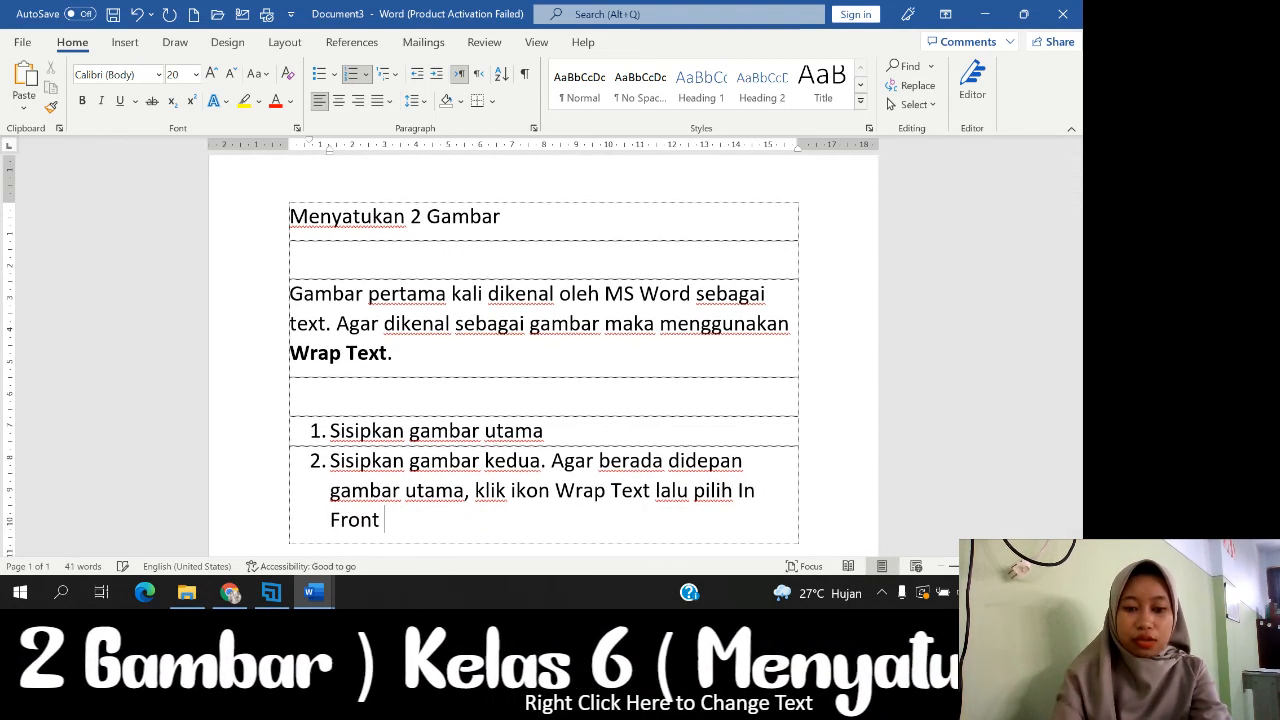
type("Of Texr")
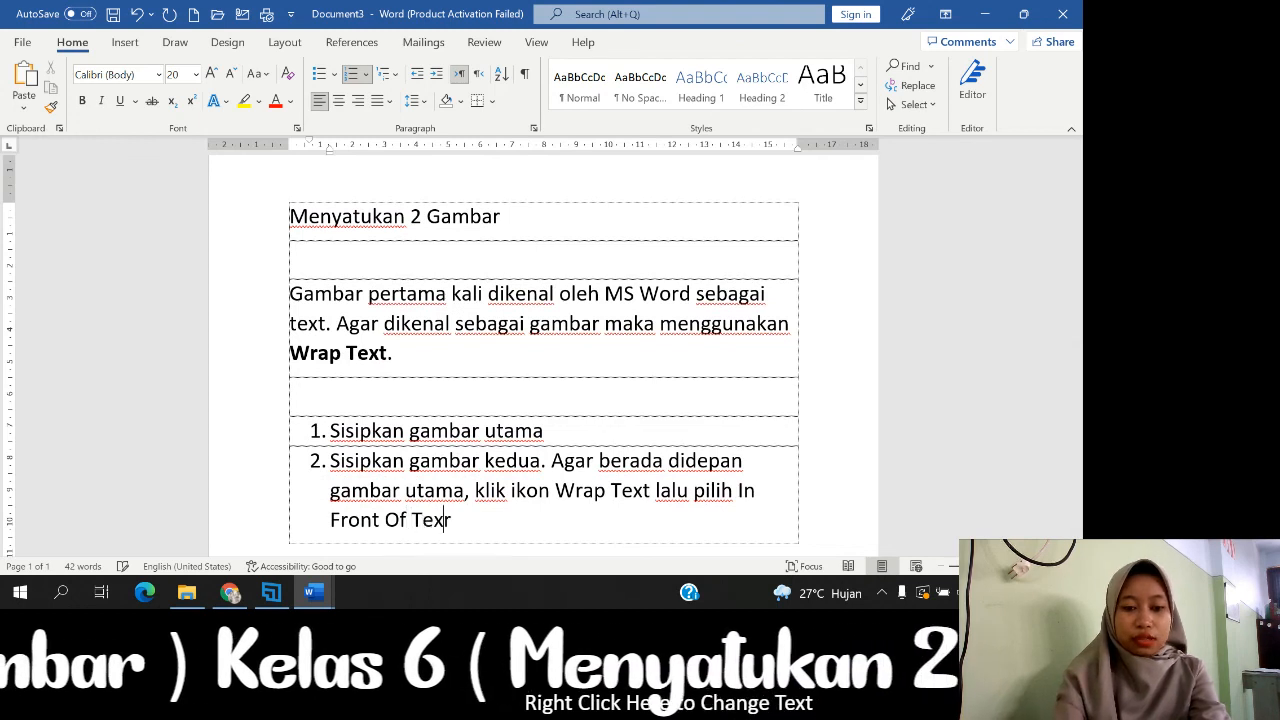
key("BackSpace")
type("t")
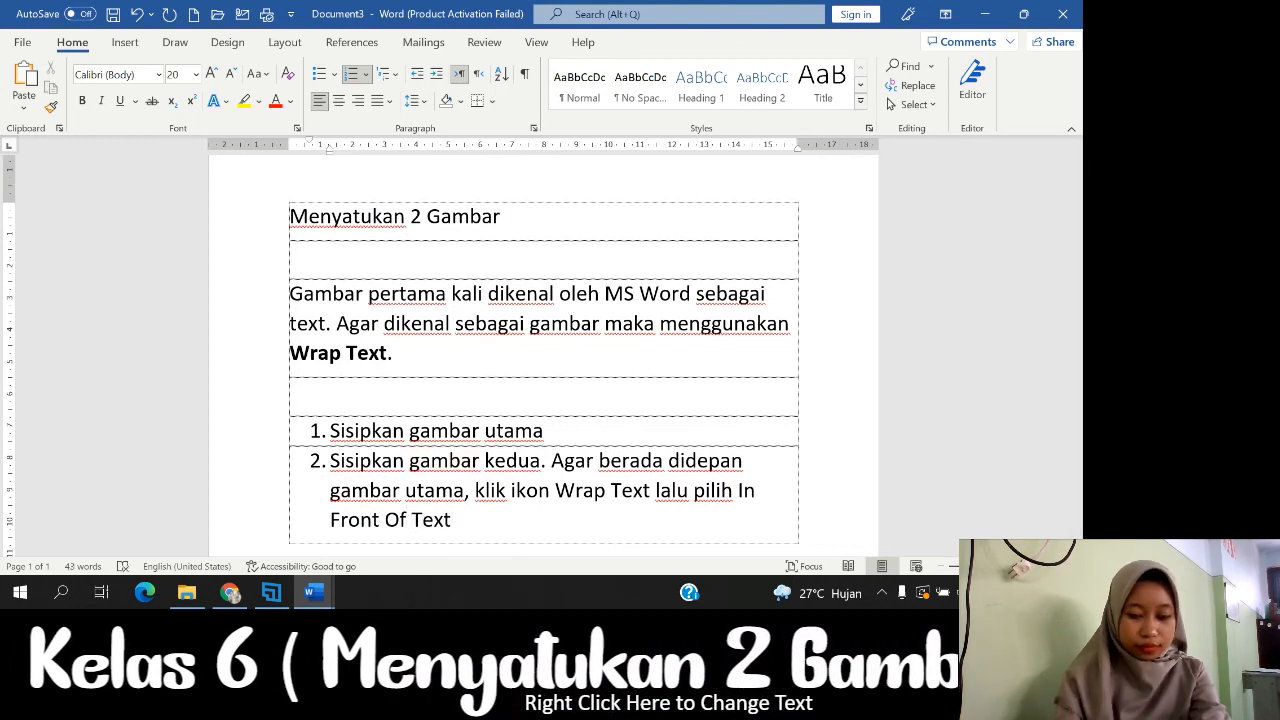
type(".")
Add a third numbered item reading "Menyatukan gambar kedua dengan cara menghapus background," below the second
key("Return")
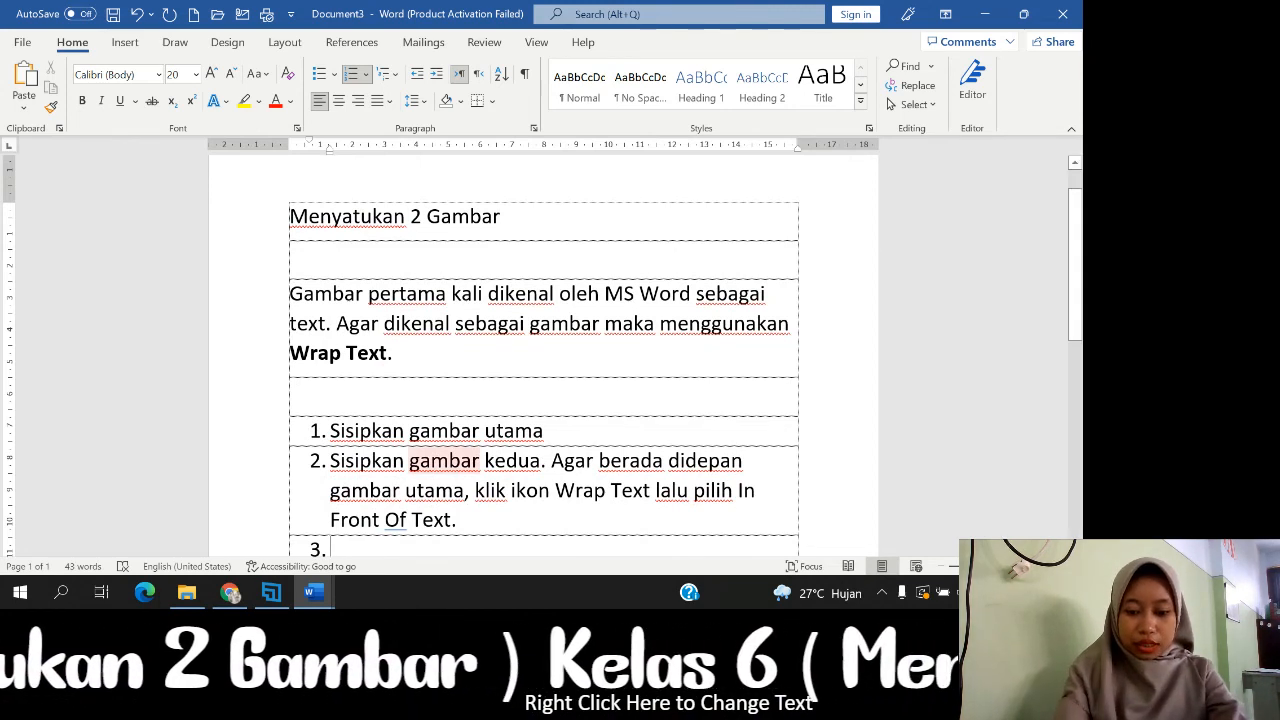
type("Menyatu")
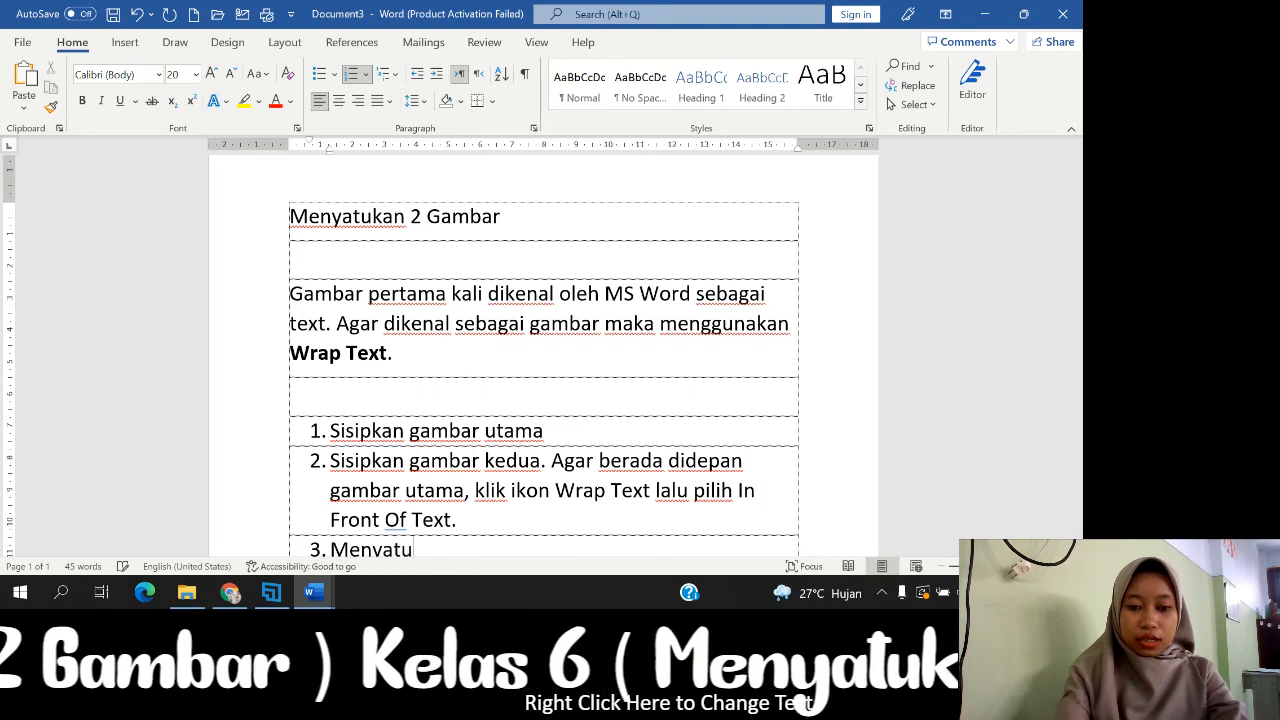
type("kan ")
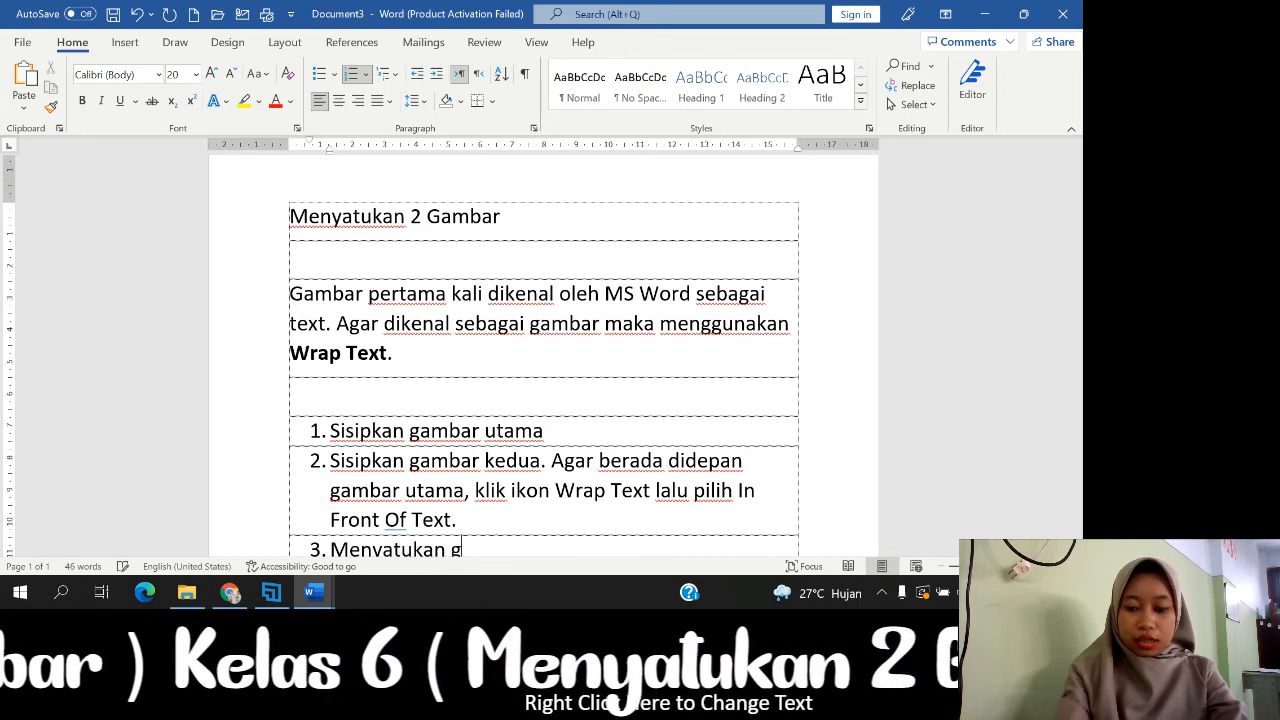
type("gambar")
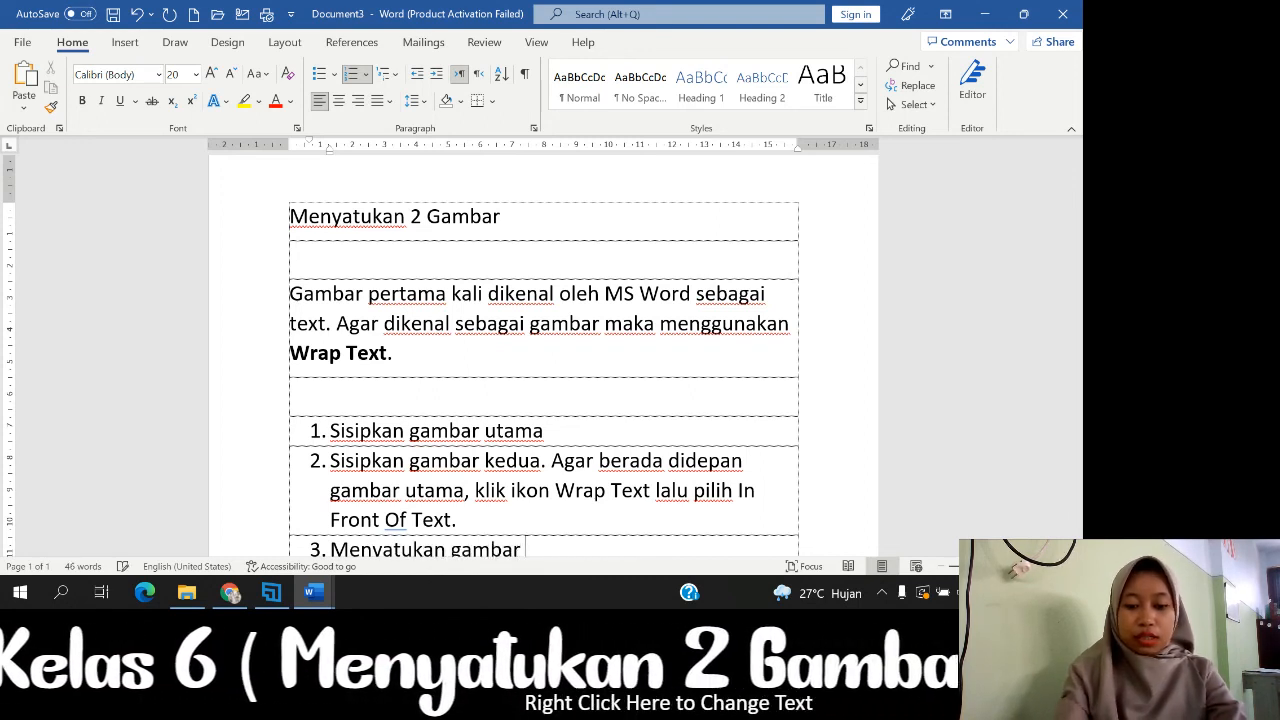
type(" kedua")
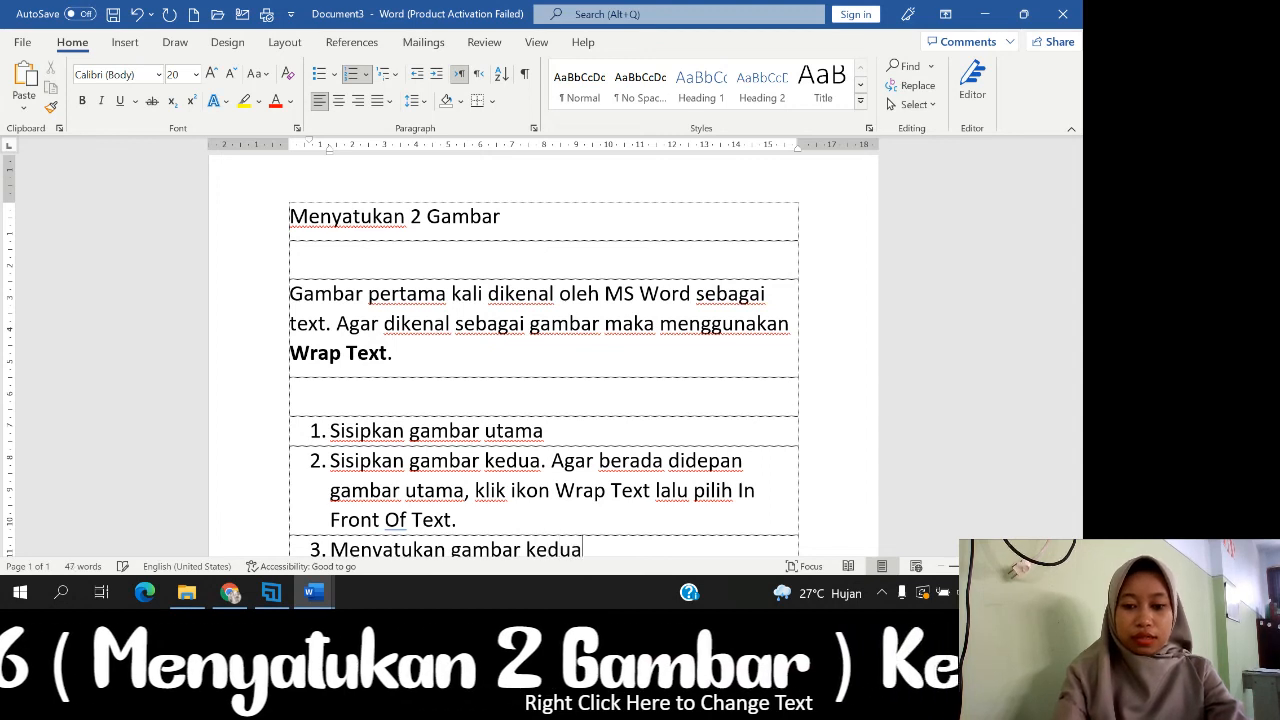
type(" dengan cara ")
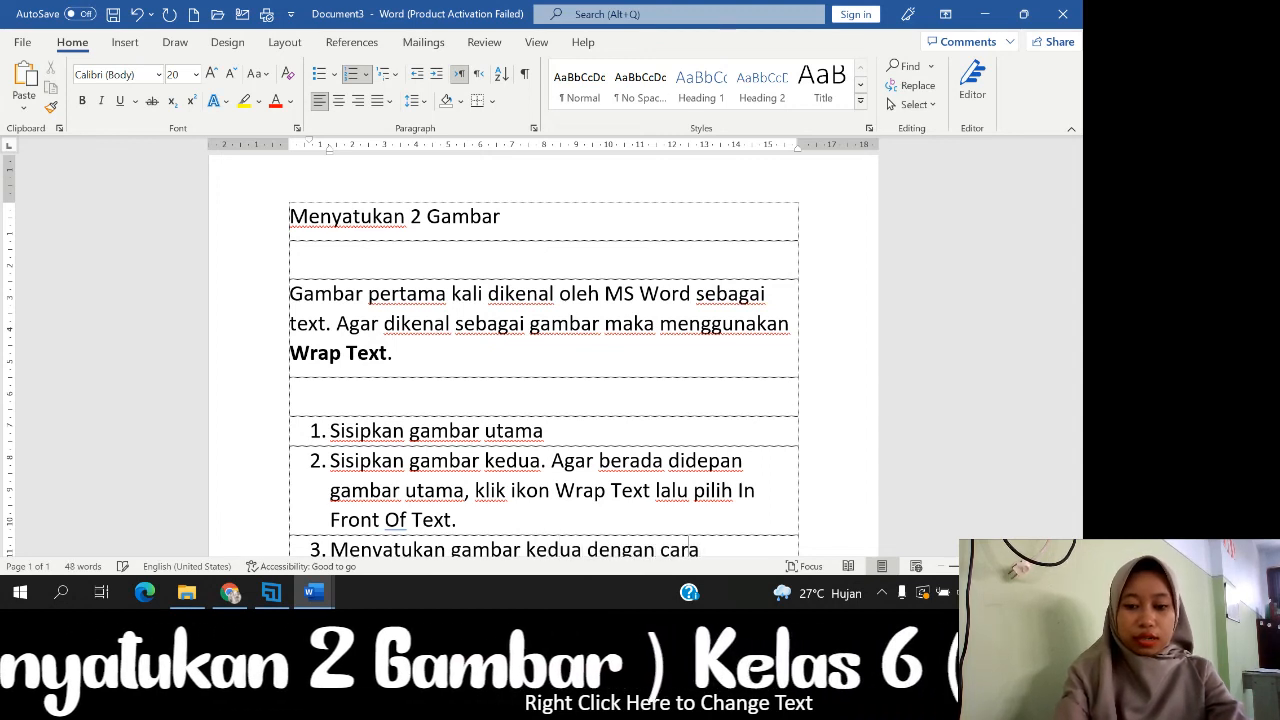
type("meng")
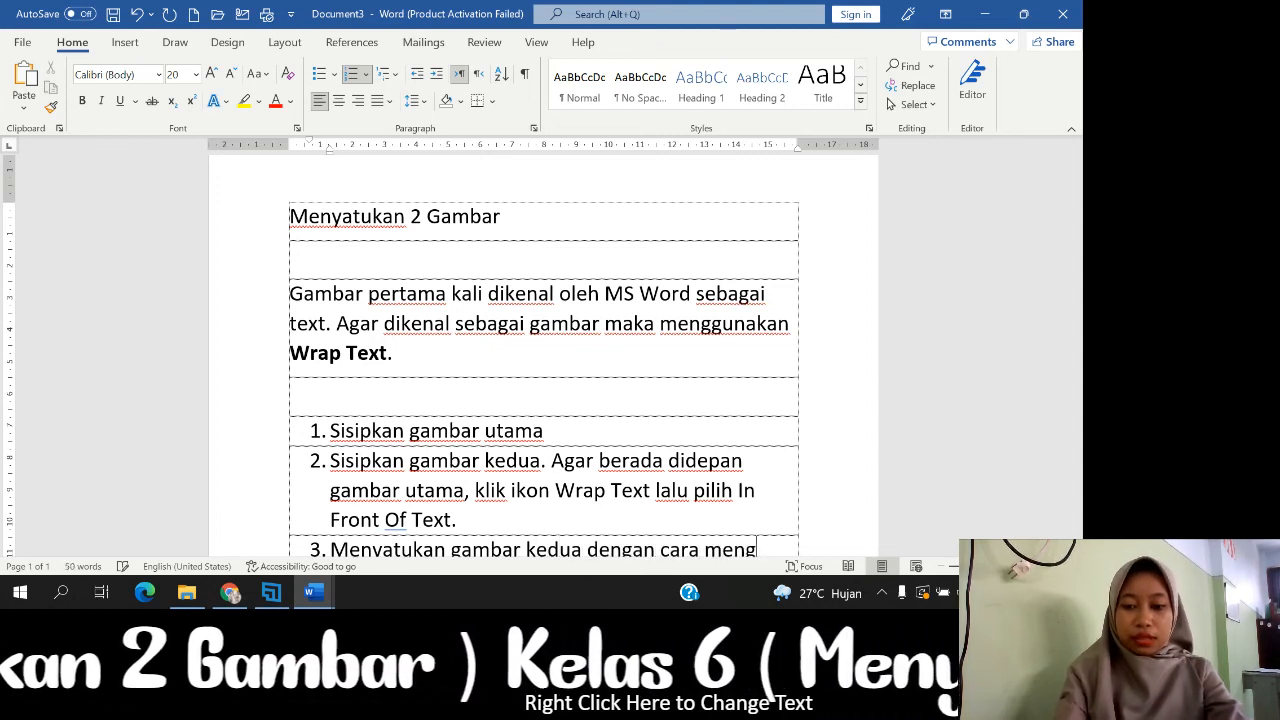
type("hapus ")
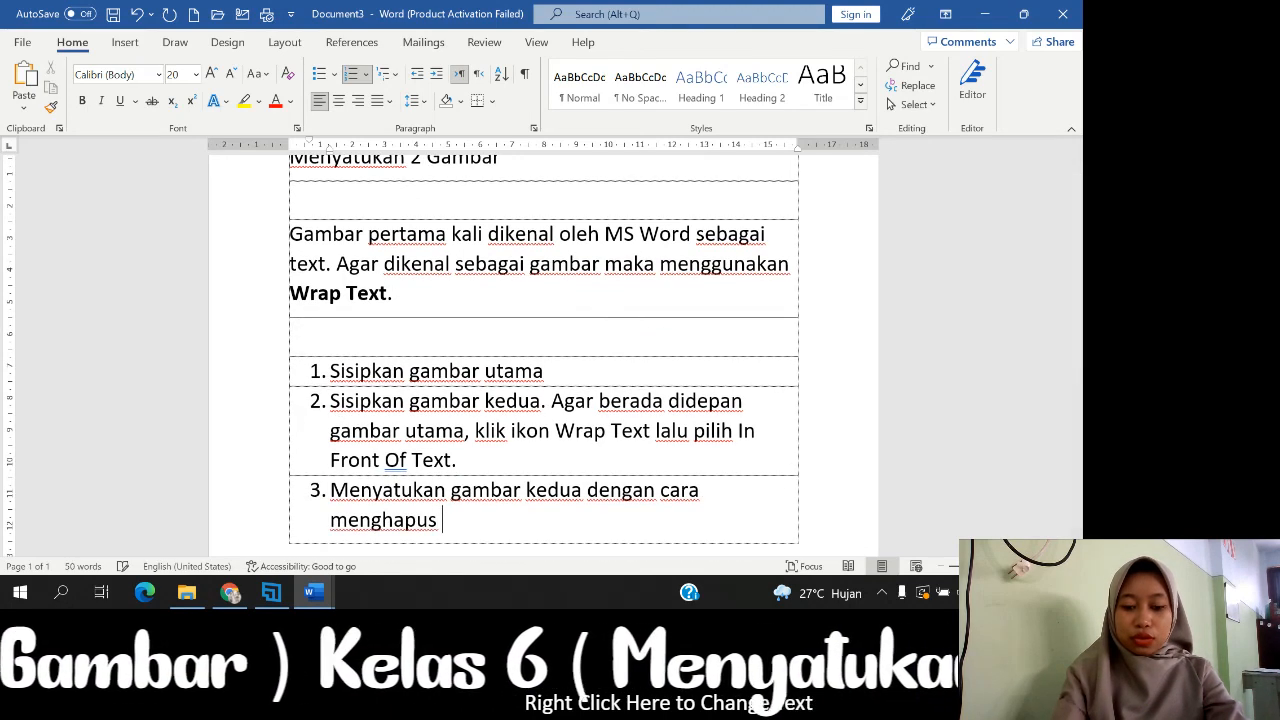
type("bac")
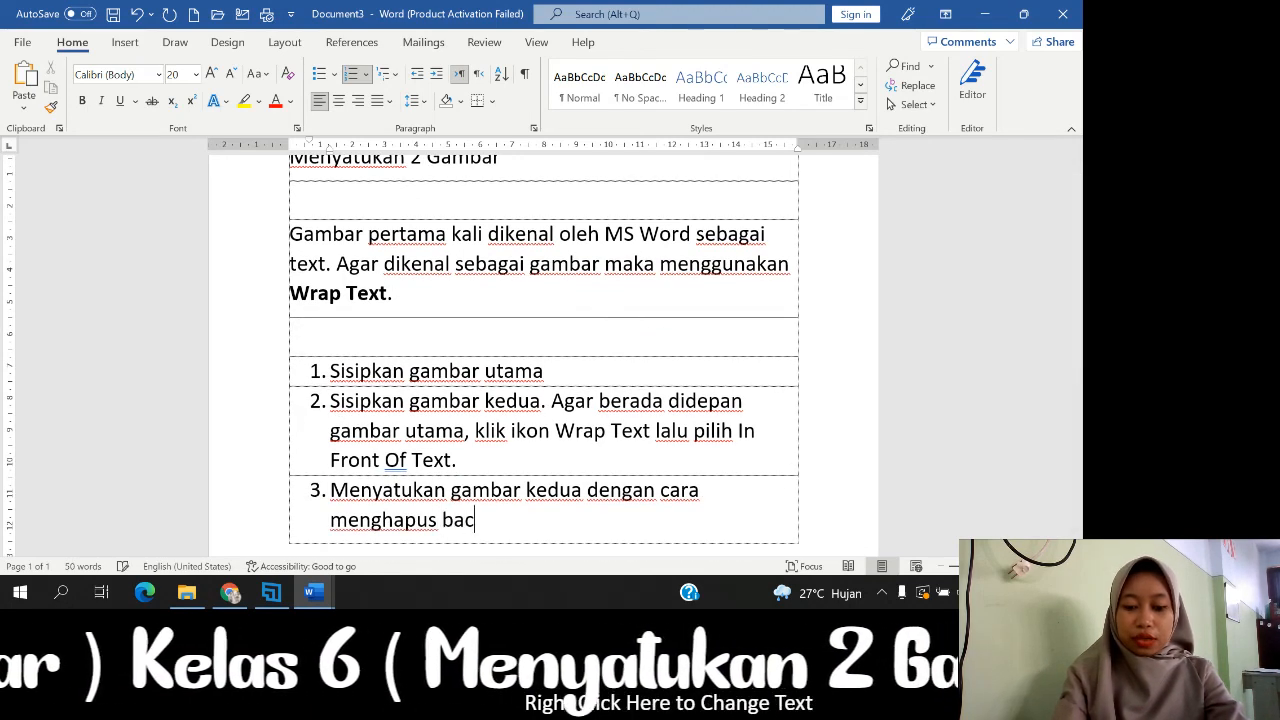
type("kgro")
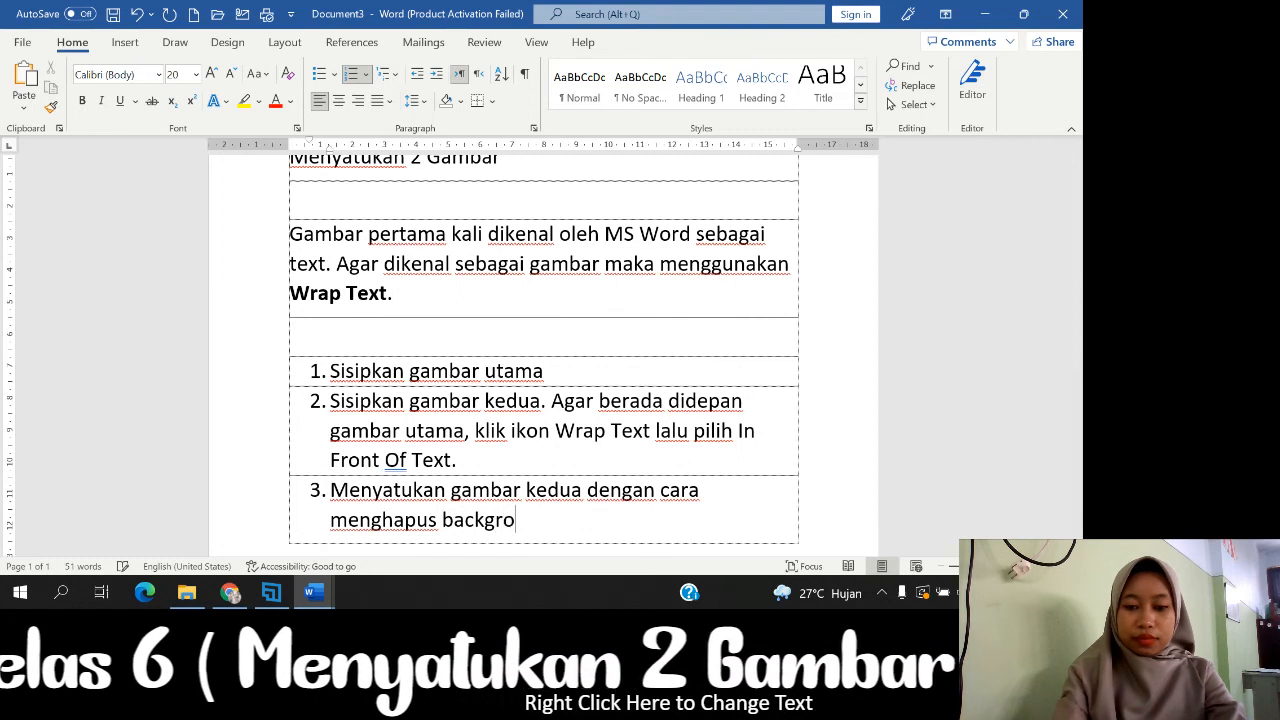
type("und")
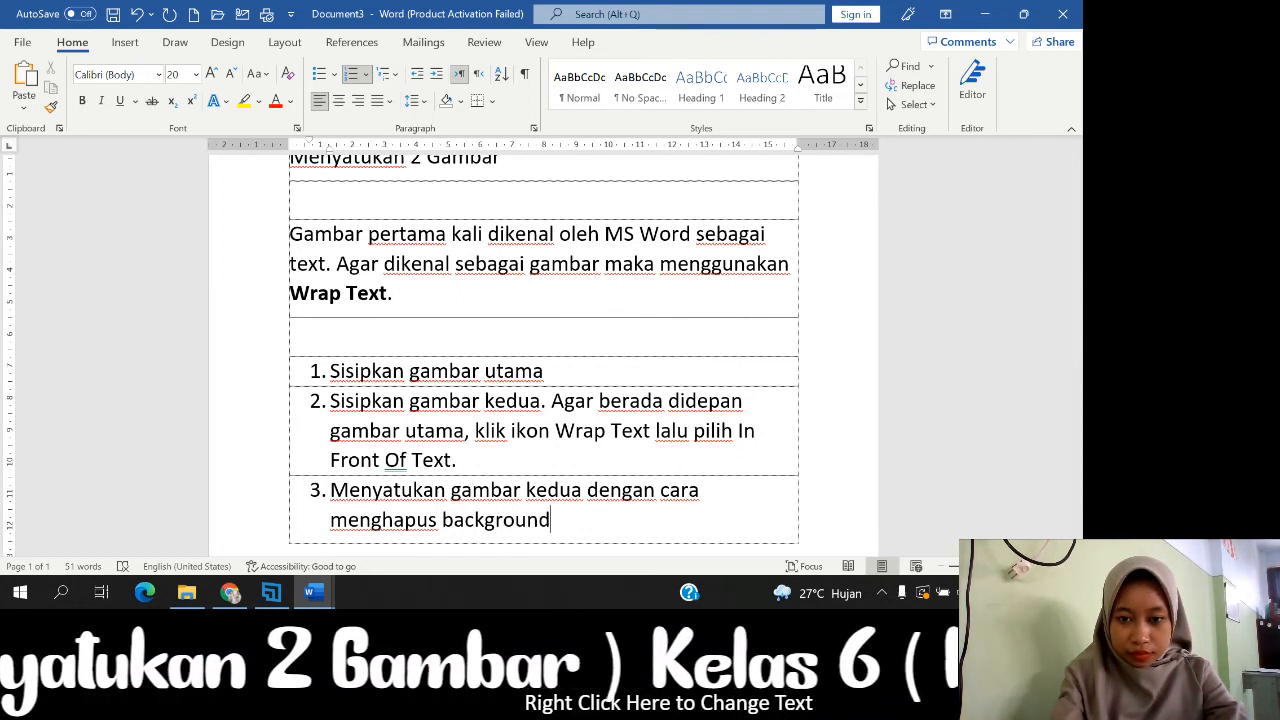
key("BackSpace")
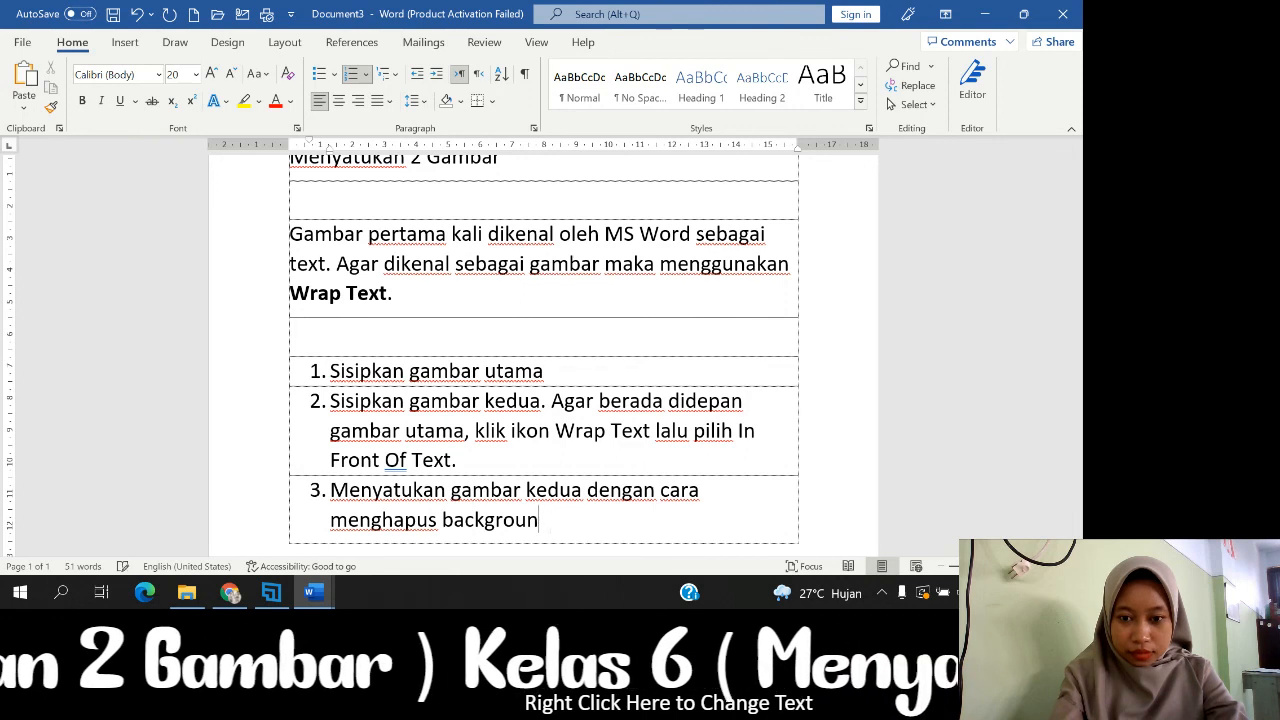
type("d,")
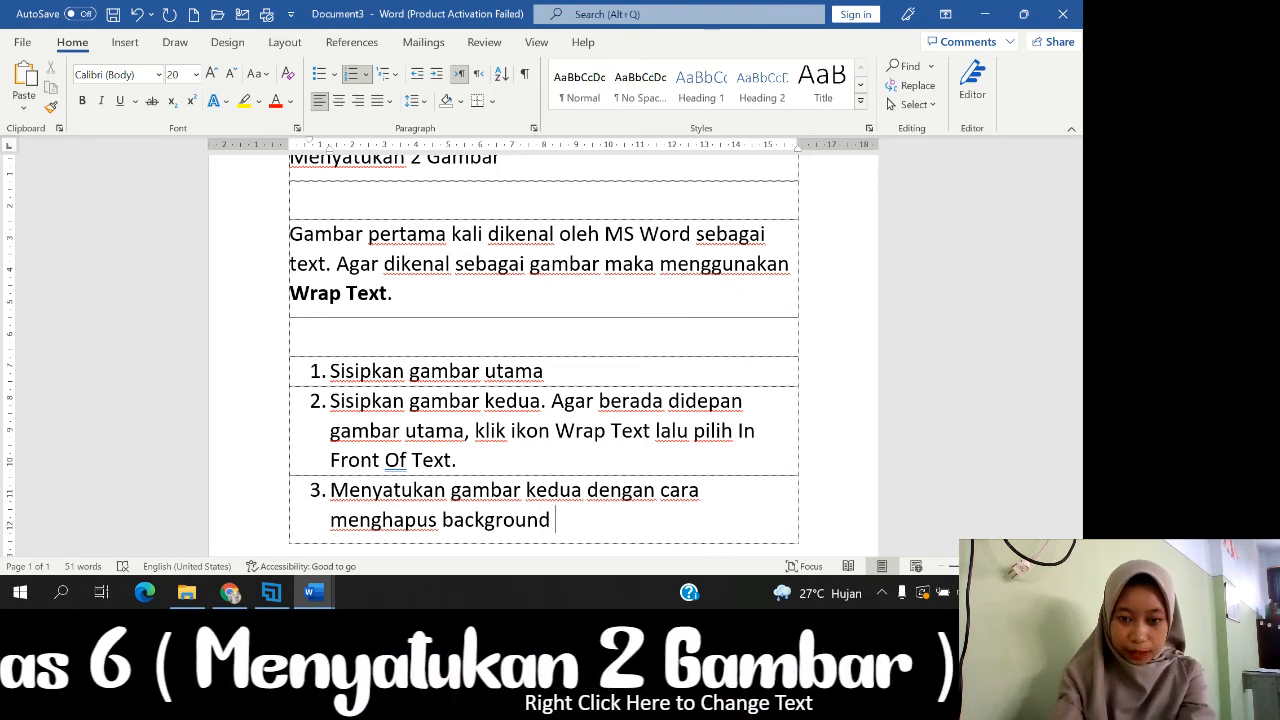
Continue the third numbered item with "klik Tab Pictures Format lalu pilih" after the comma
type(" klik")
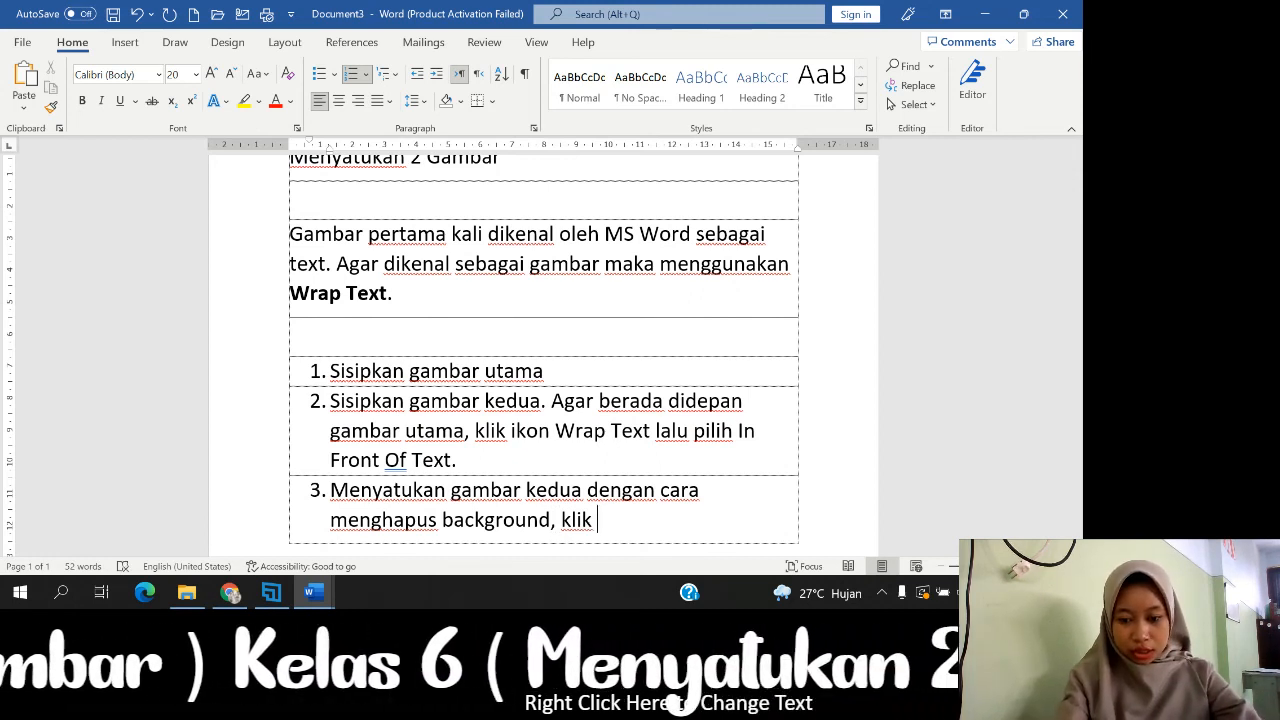
type("Tab ")
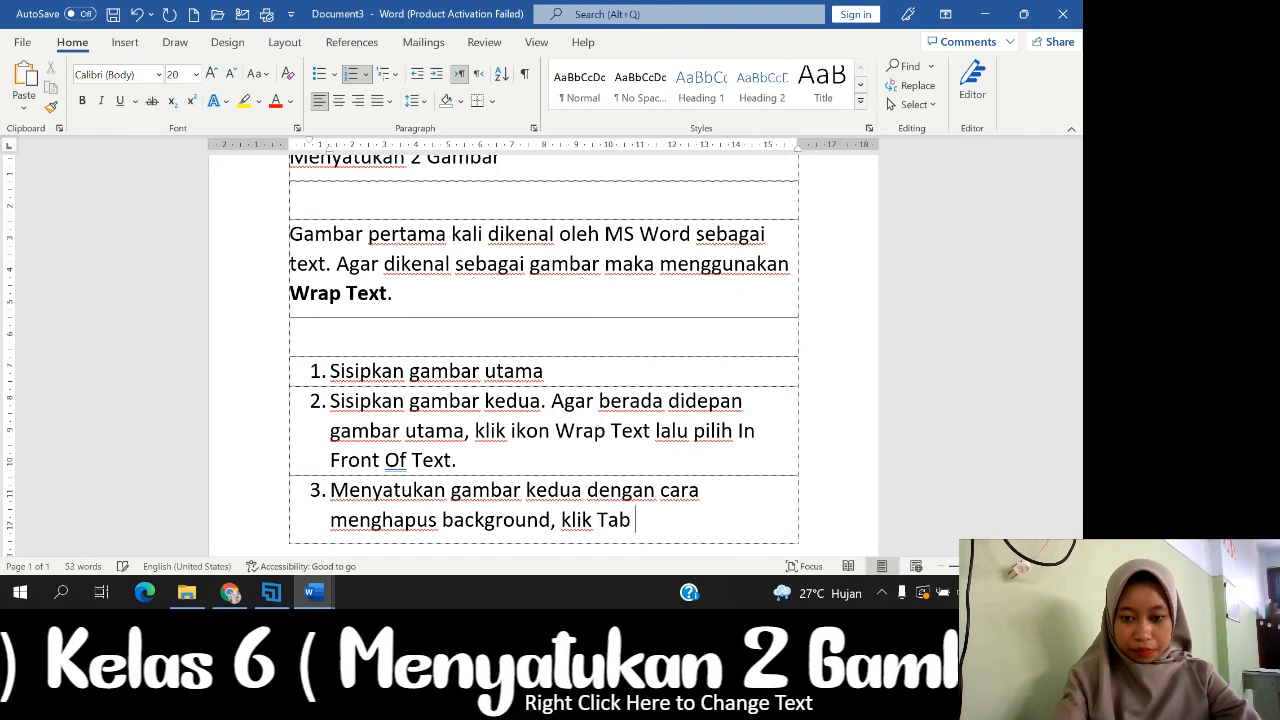
type("Pictur")
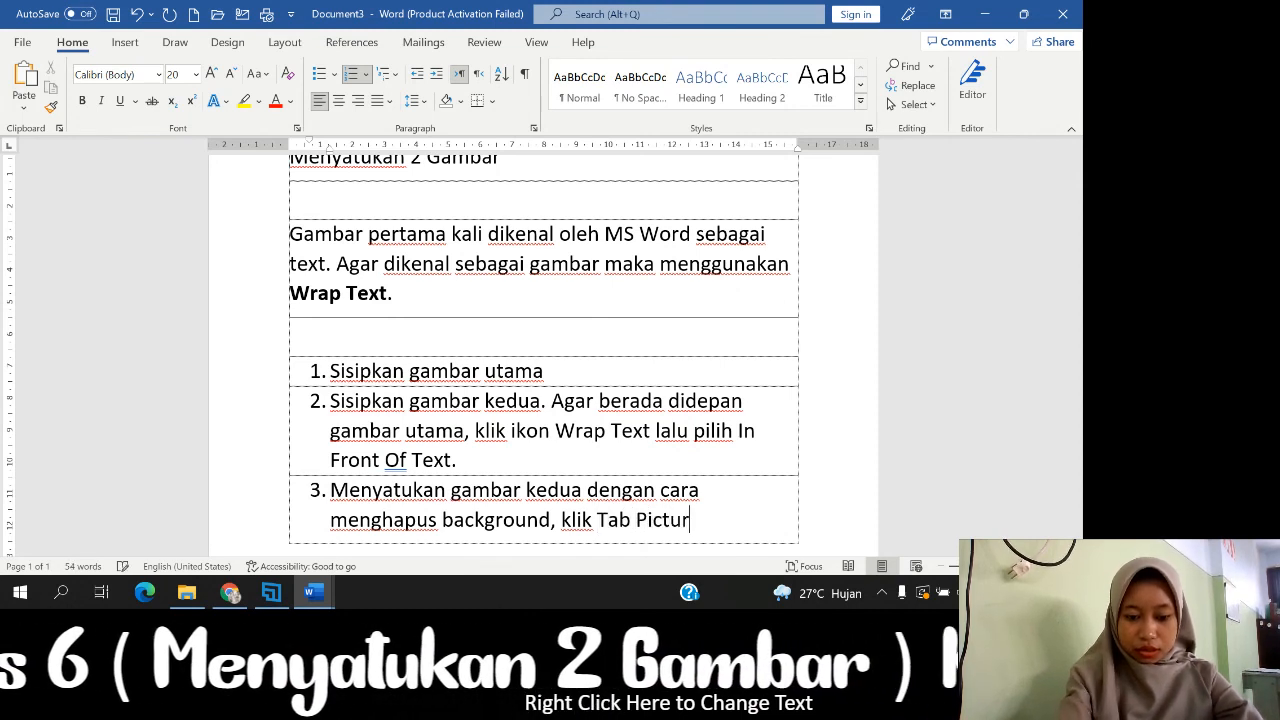
type("es Fo")
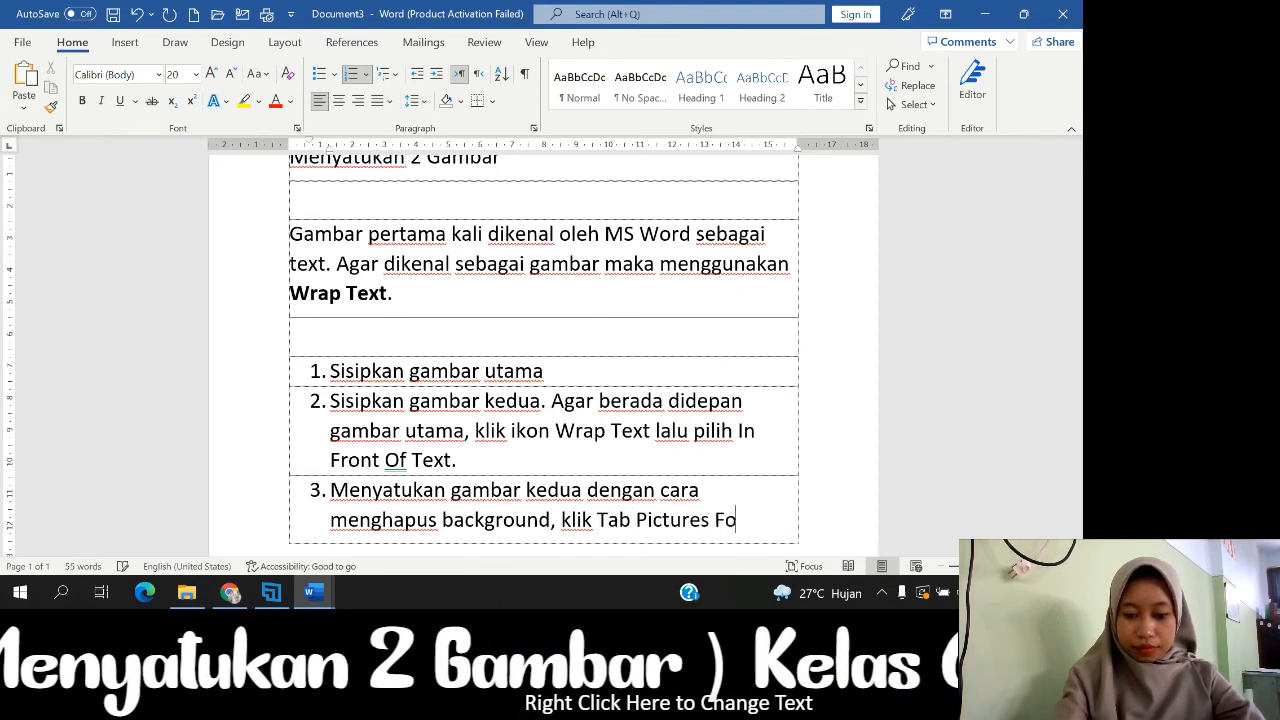
type("rmat ")
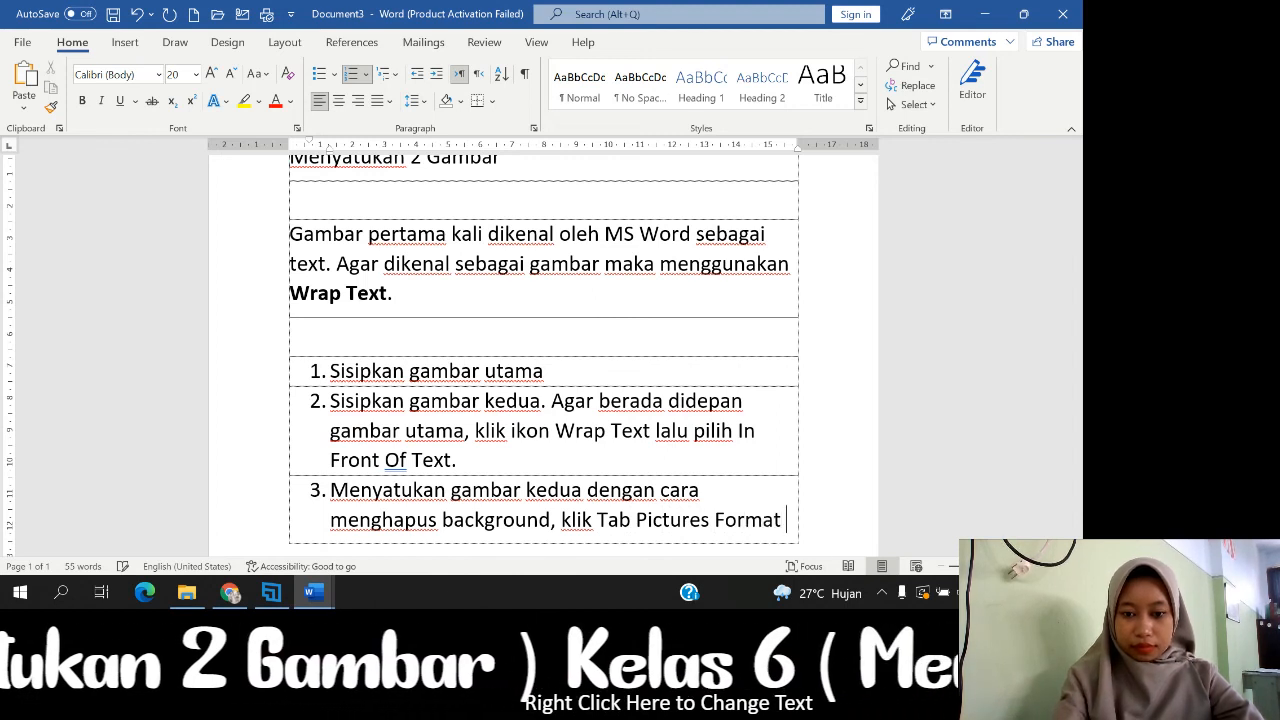
type("lalu p")
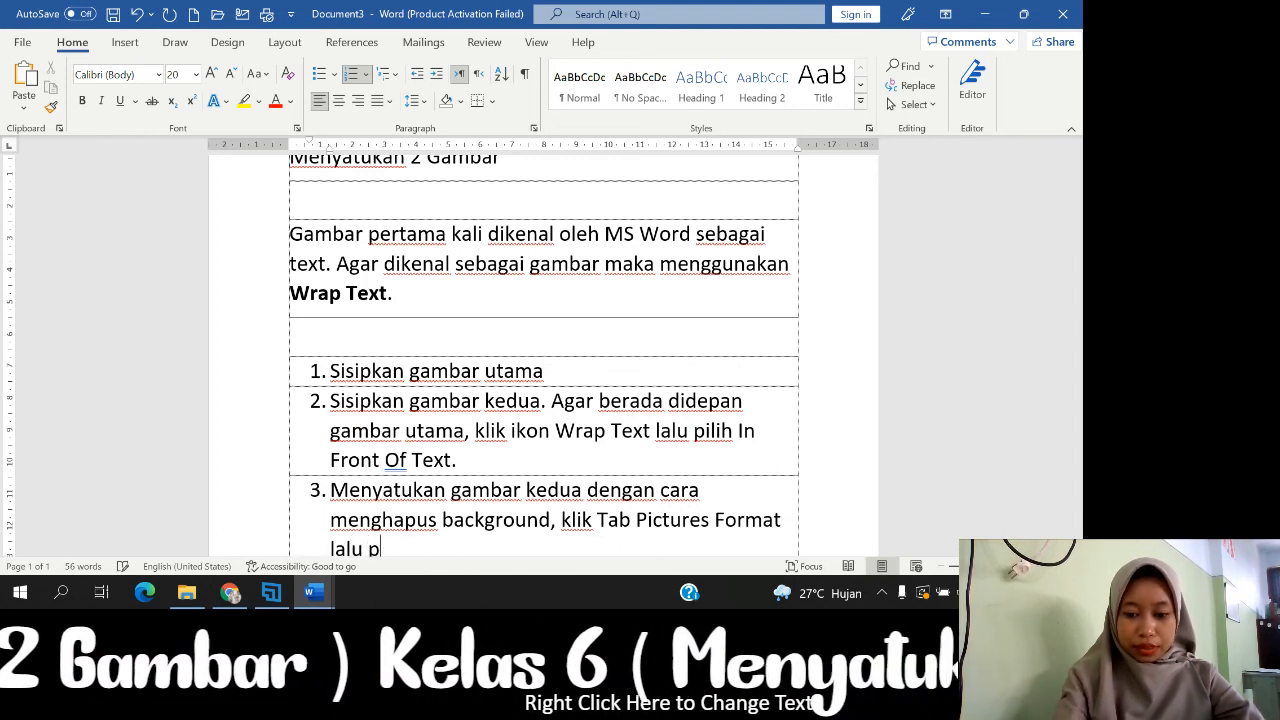
type("ilih ")
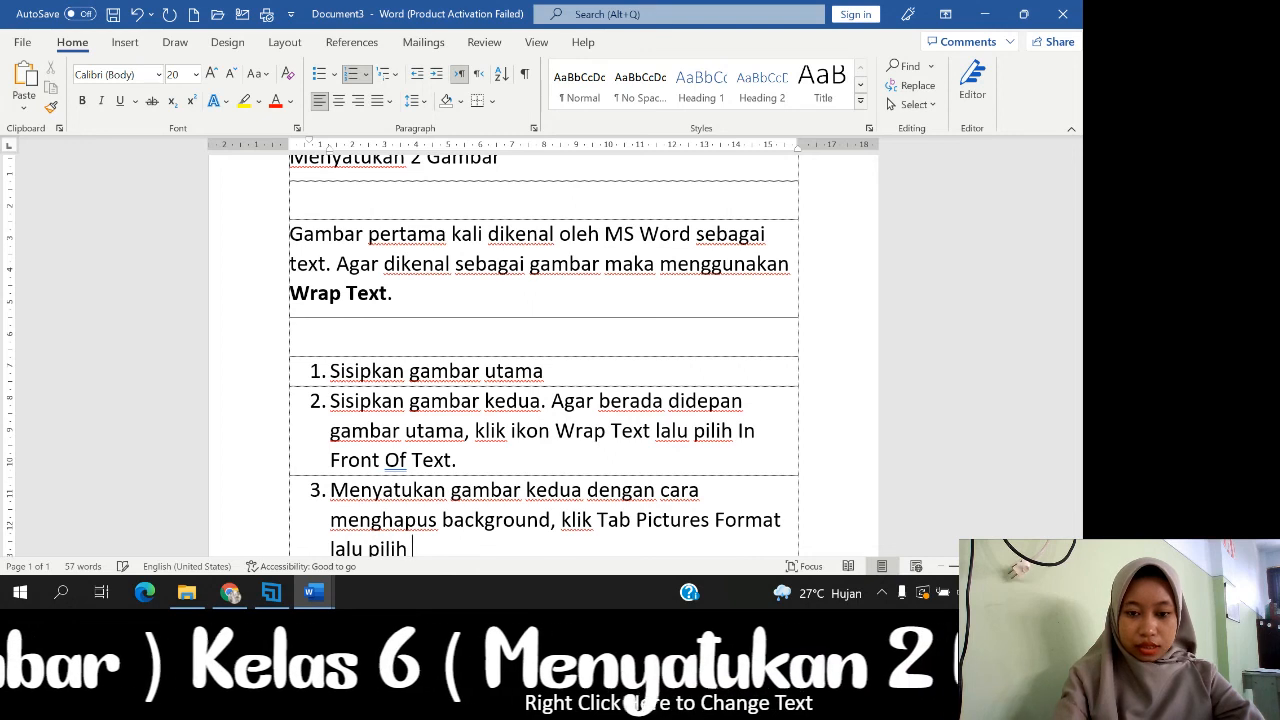
Complete the third numbered item with "Group Adjust dan klik Remove Background." and add an empty unnumbered line below
type("Gro")
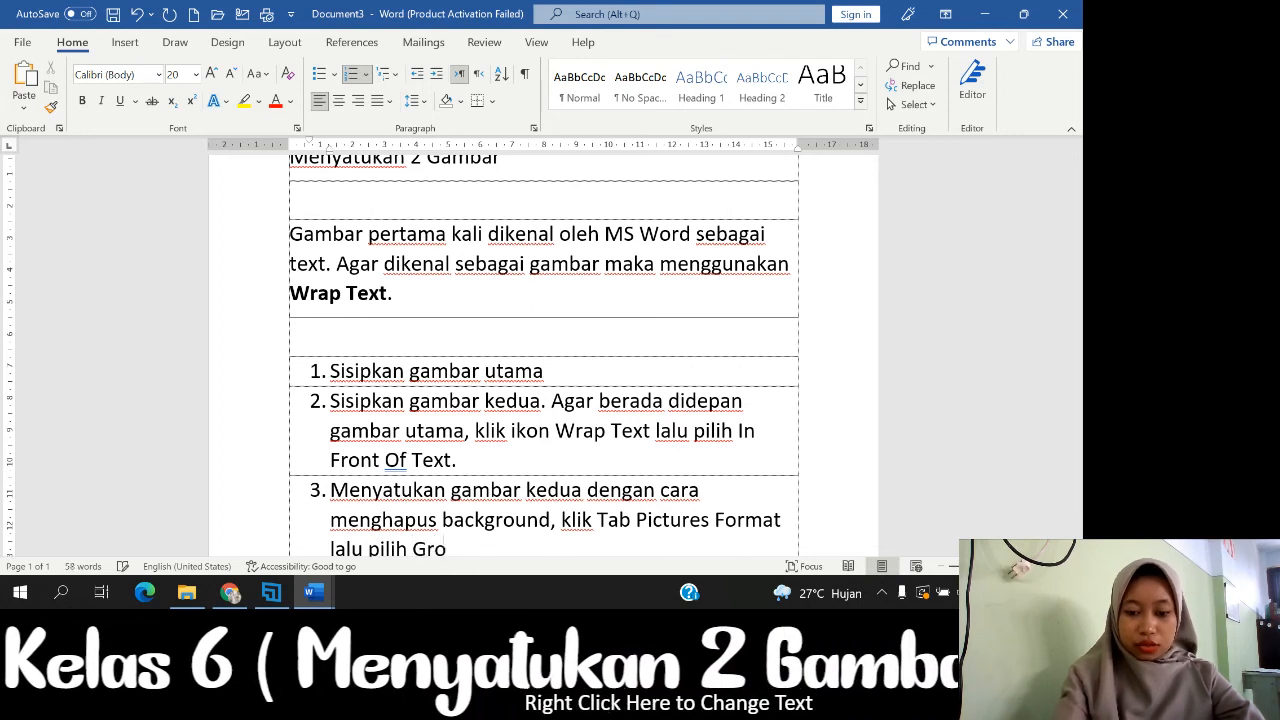
type("up Ad")
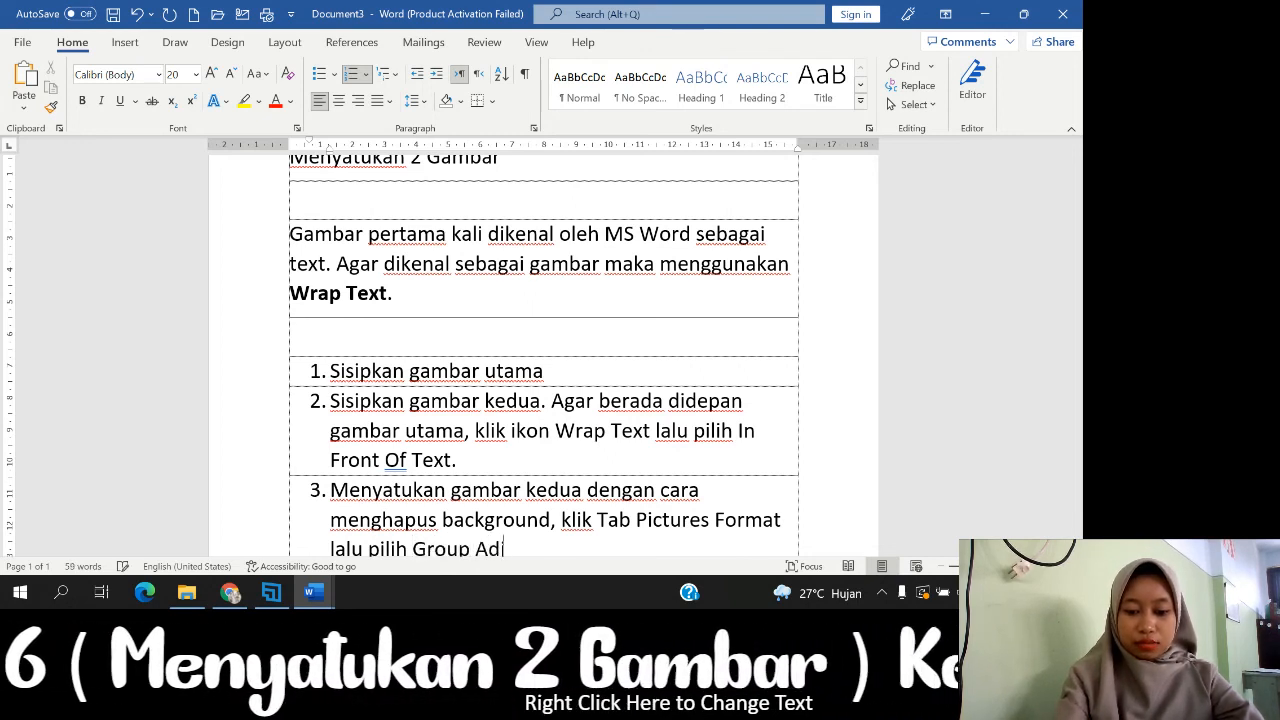
type("just dan klik Remove")
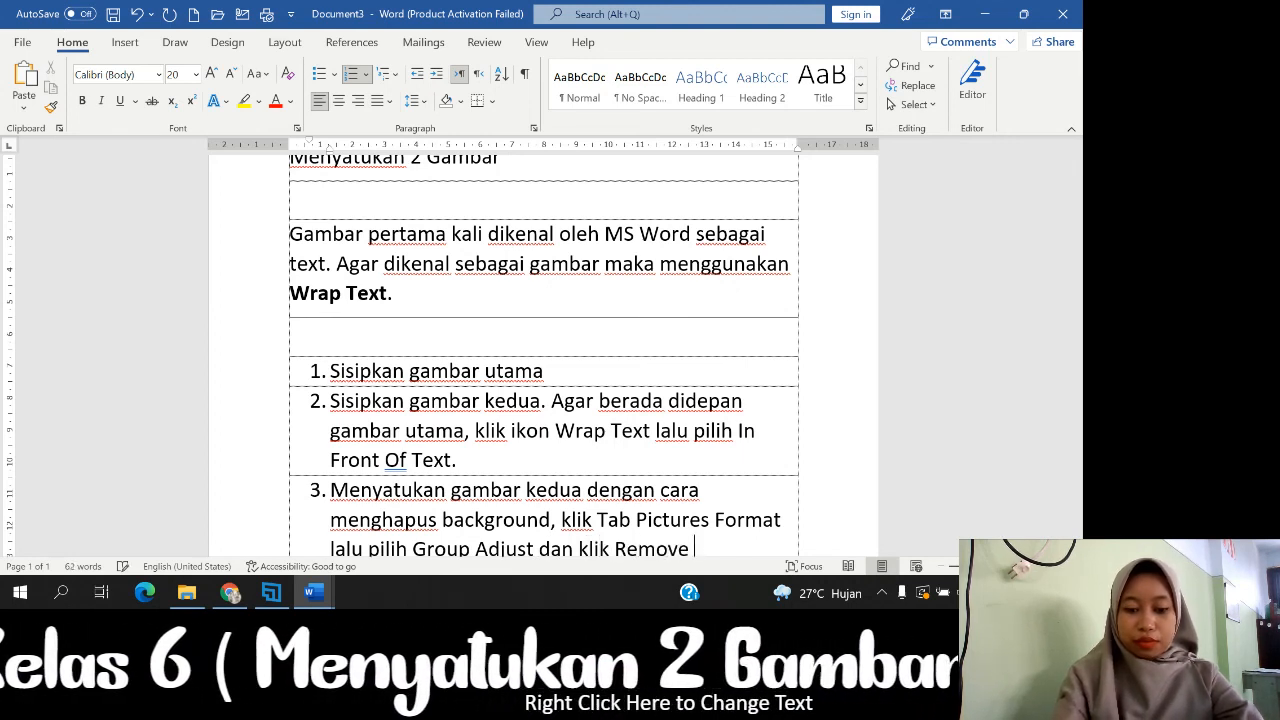
type("Back")
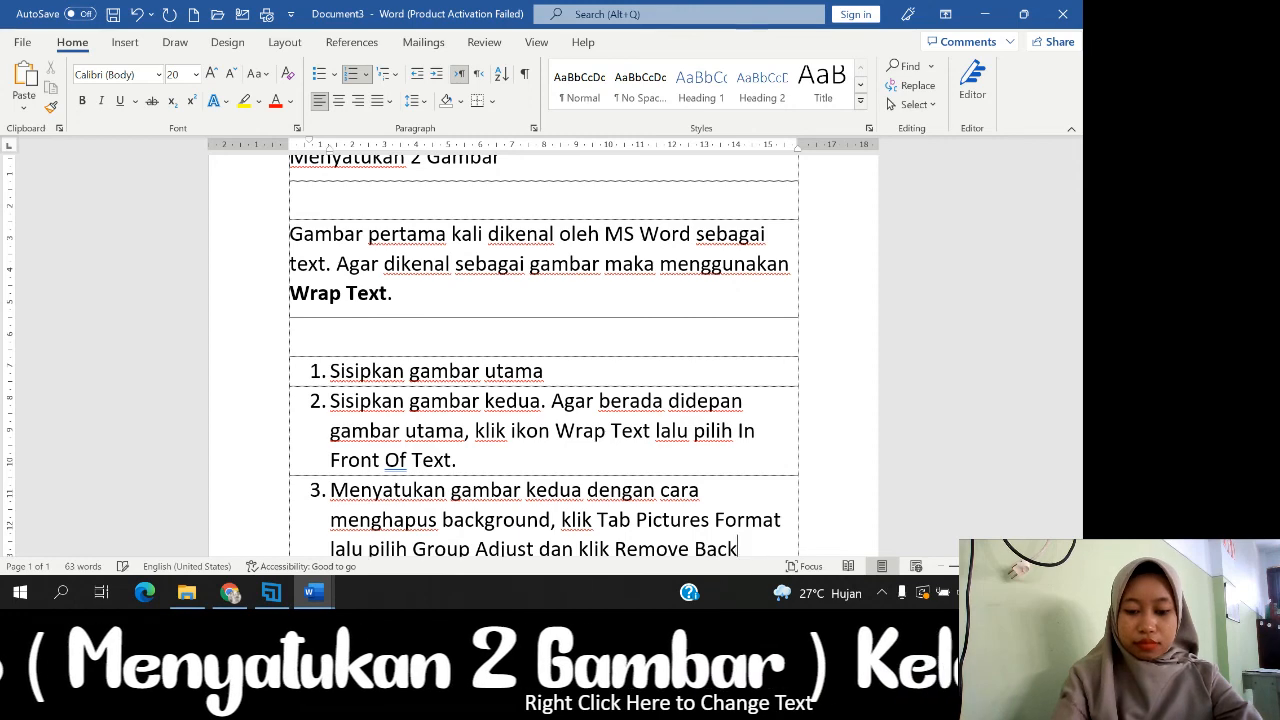
type("ground,")
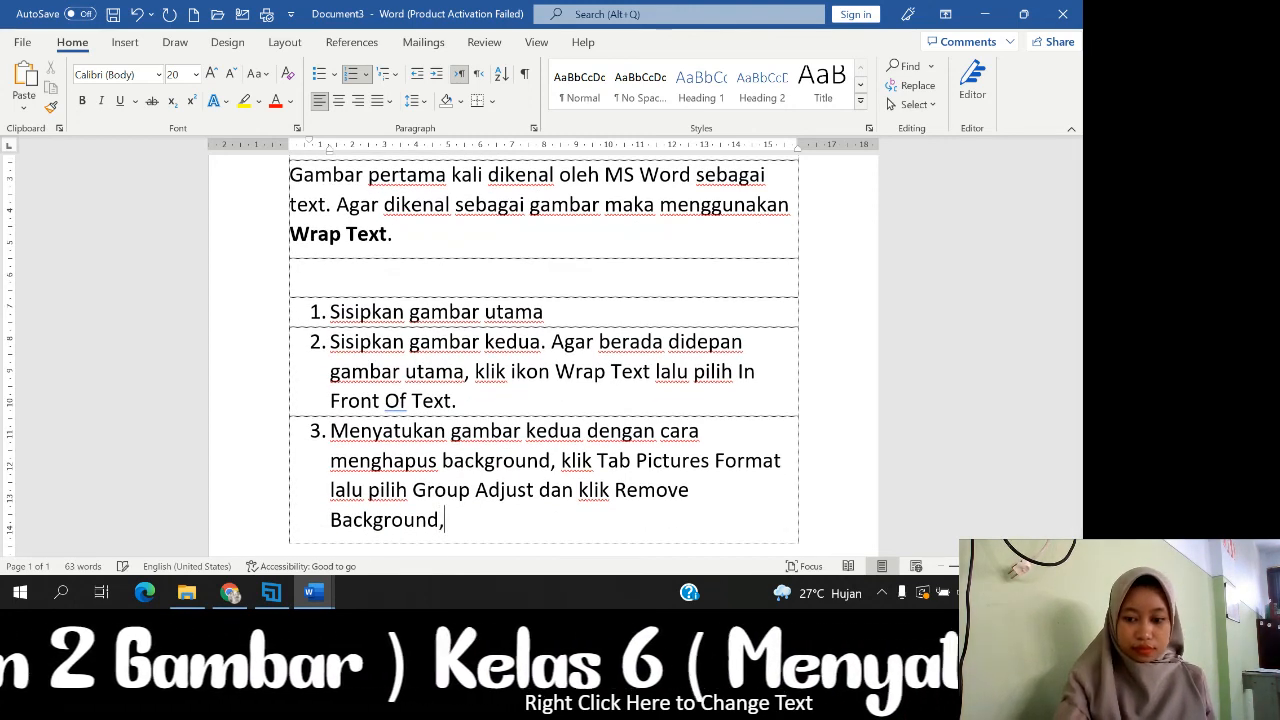
key("BackSpace")
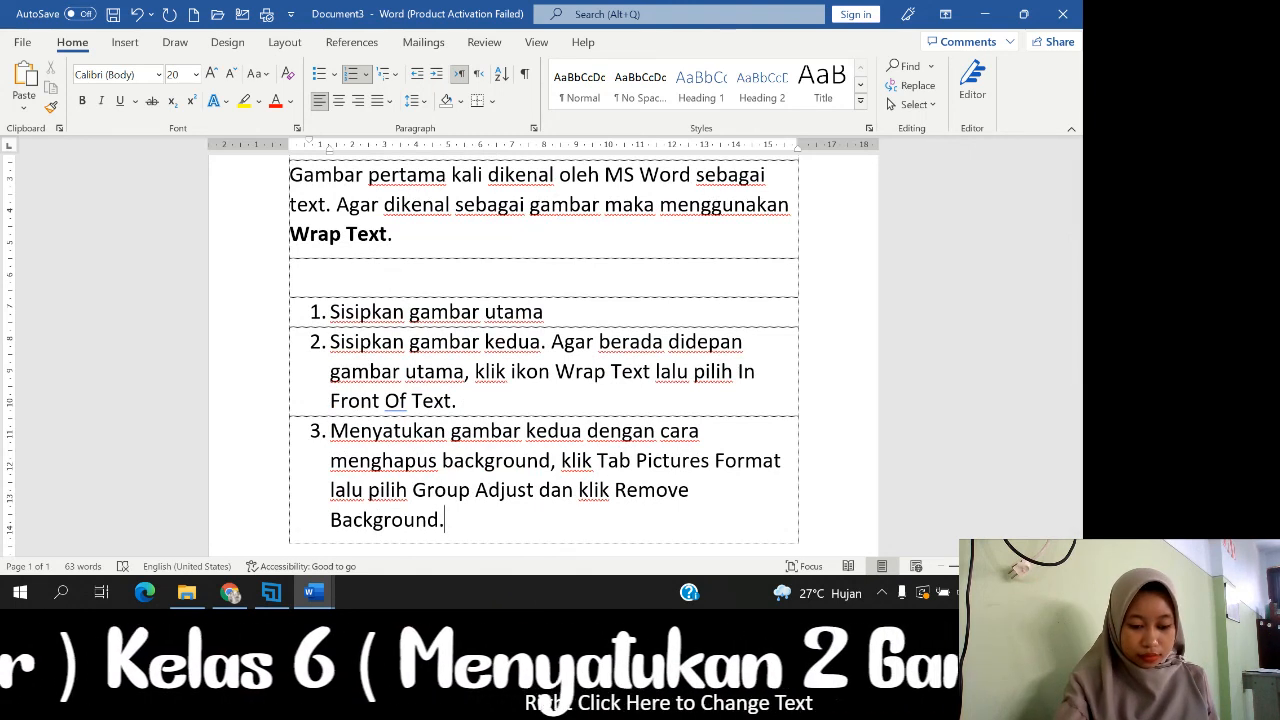
key("Return")
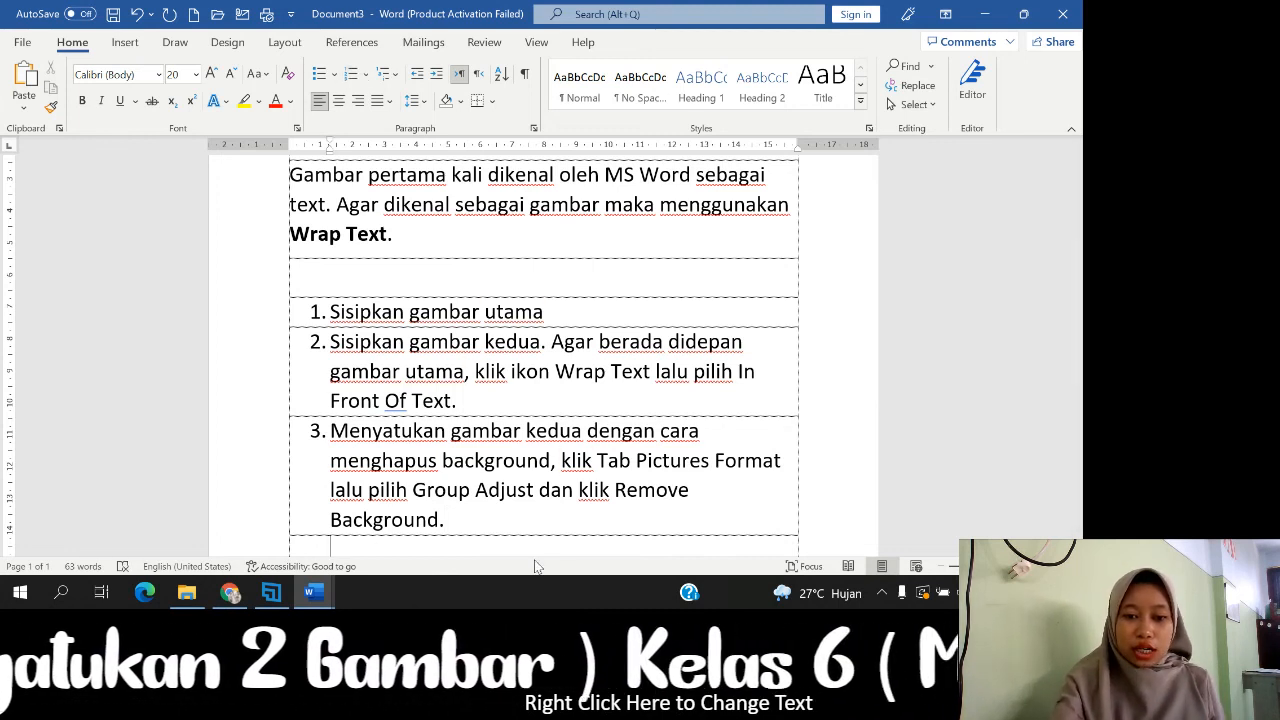
scroll(742, 507, "down", 2)
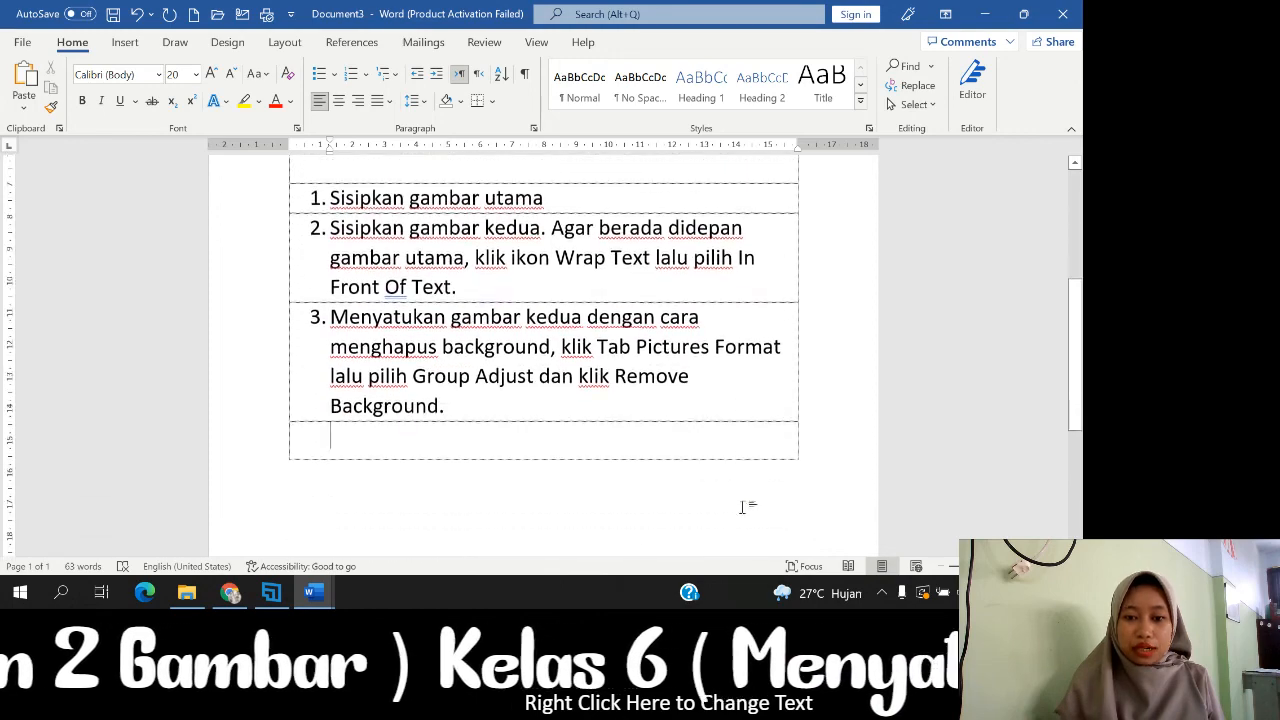
scroll(742, 507, "up", 5)
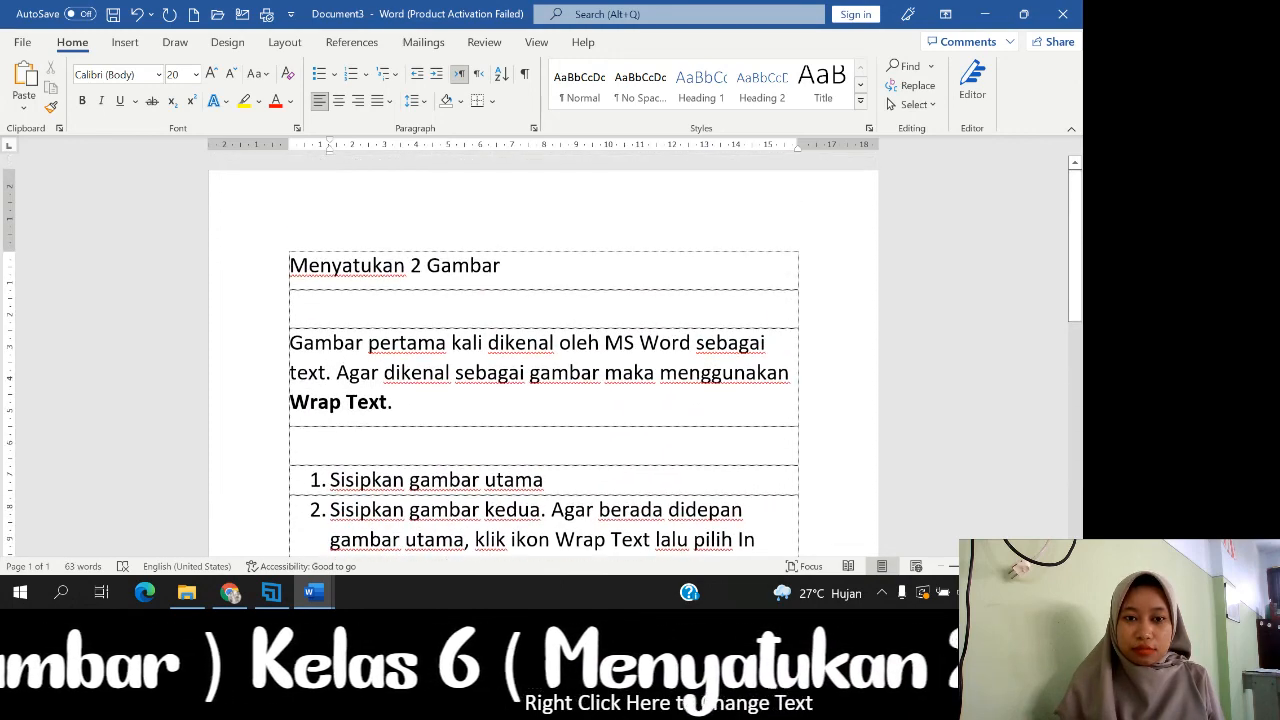
scroll(742, 507, "down", 2)
scroll(742, 507, "up", 2)
scroll(742, 507, "down", 2)
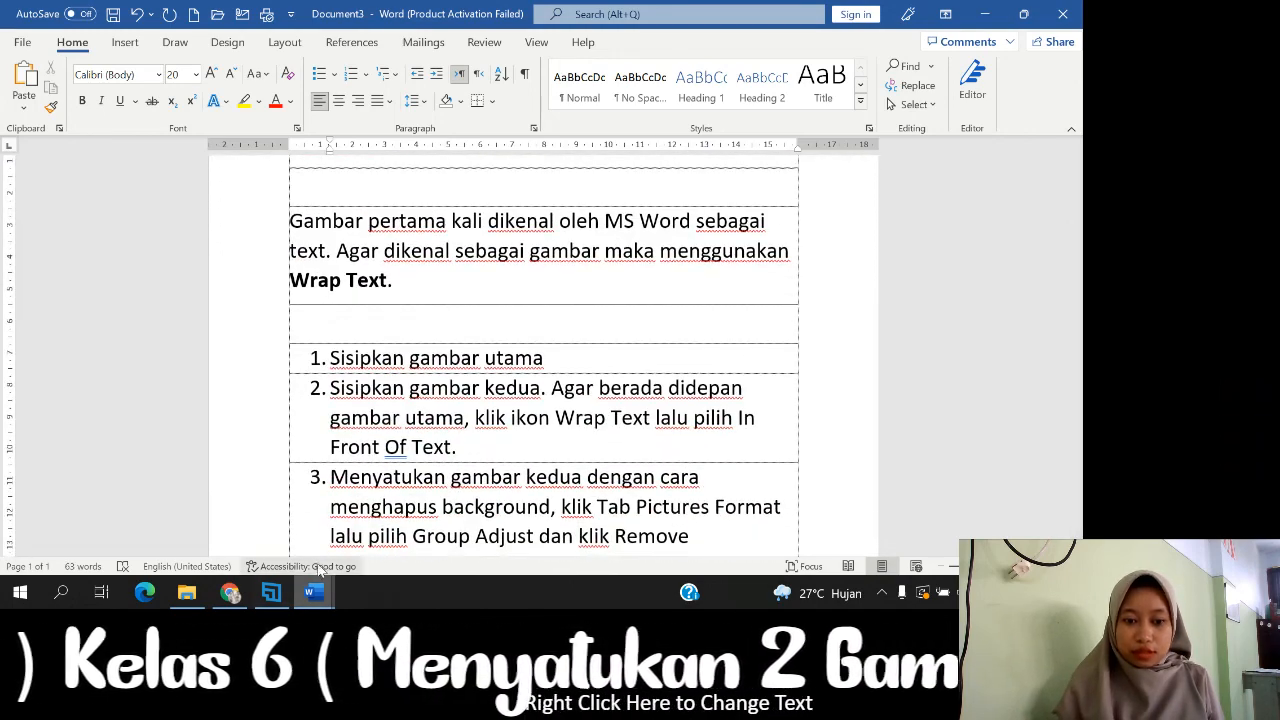
Switch to Document1 and view the merged temple and tiger picture on the second page
mouse_move(313, 590)
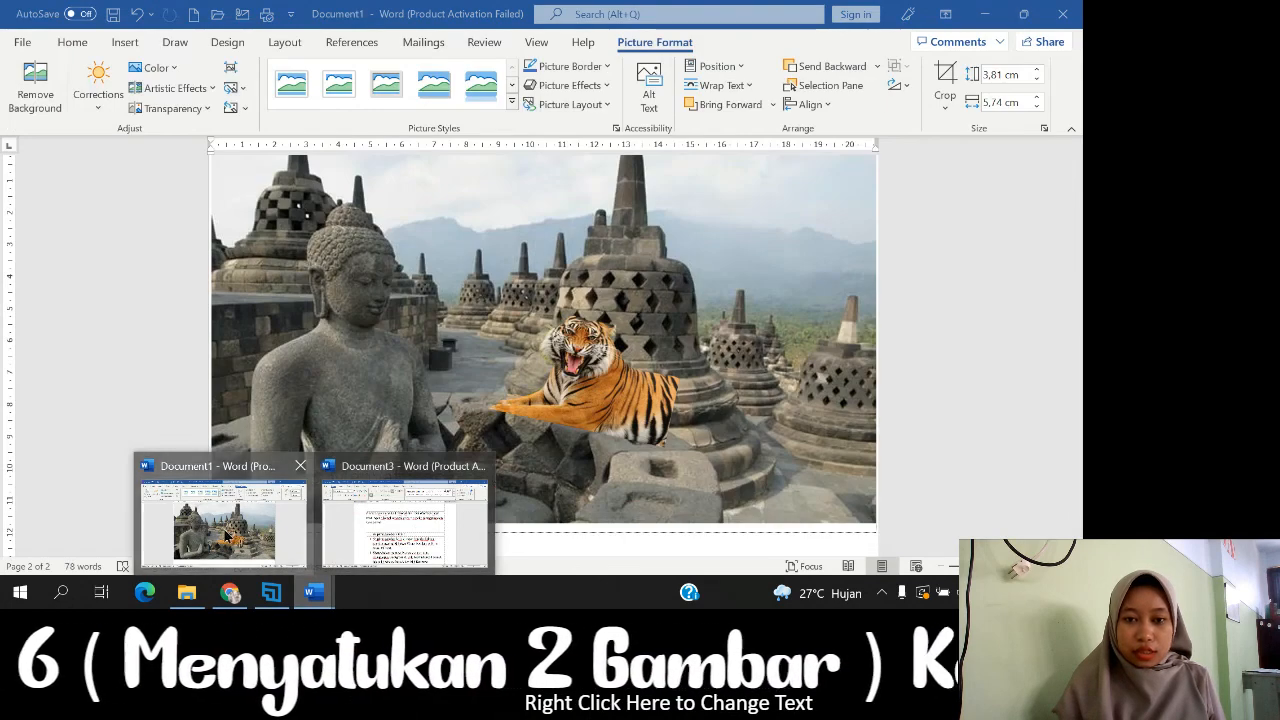
left_click(223, 520)
scroll(590, 480, "up", 3)
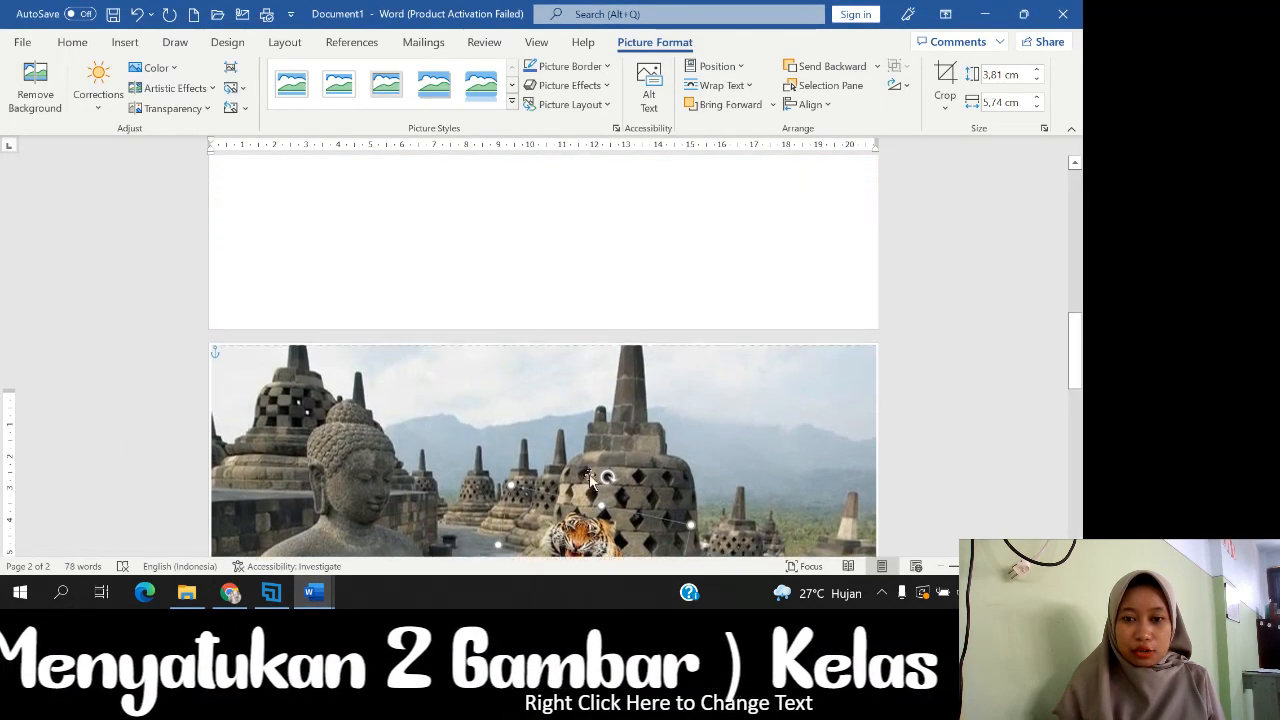
scroll(590, 480, "down", 3)
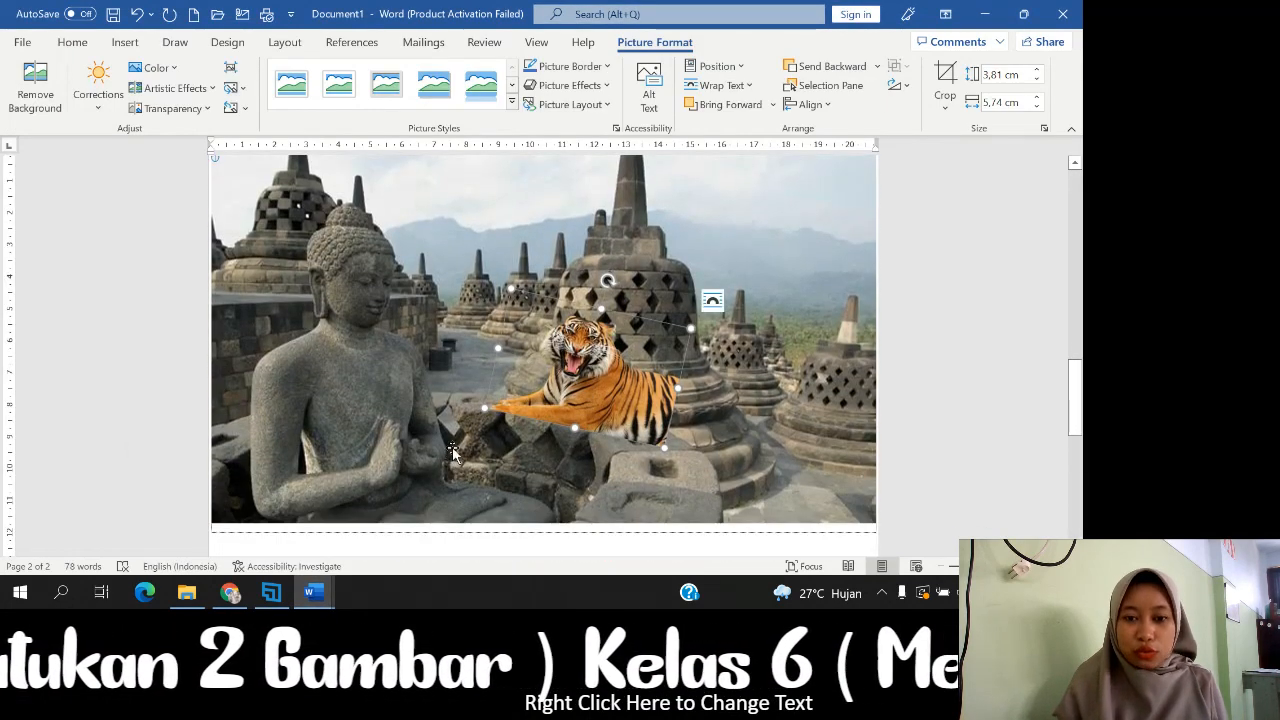
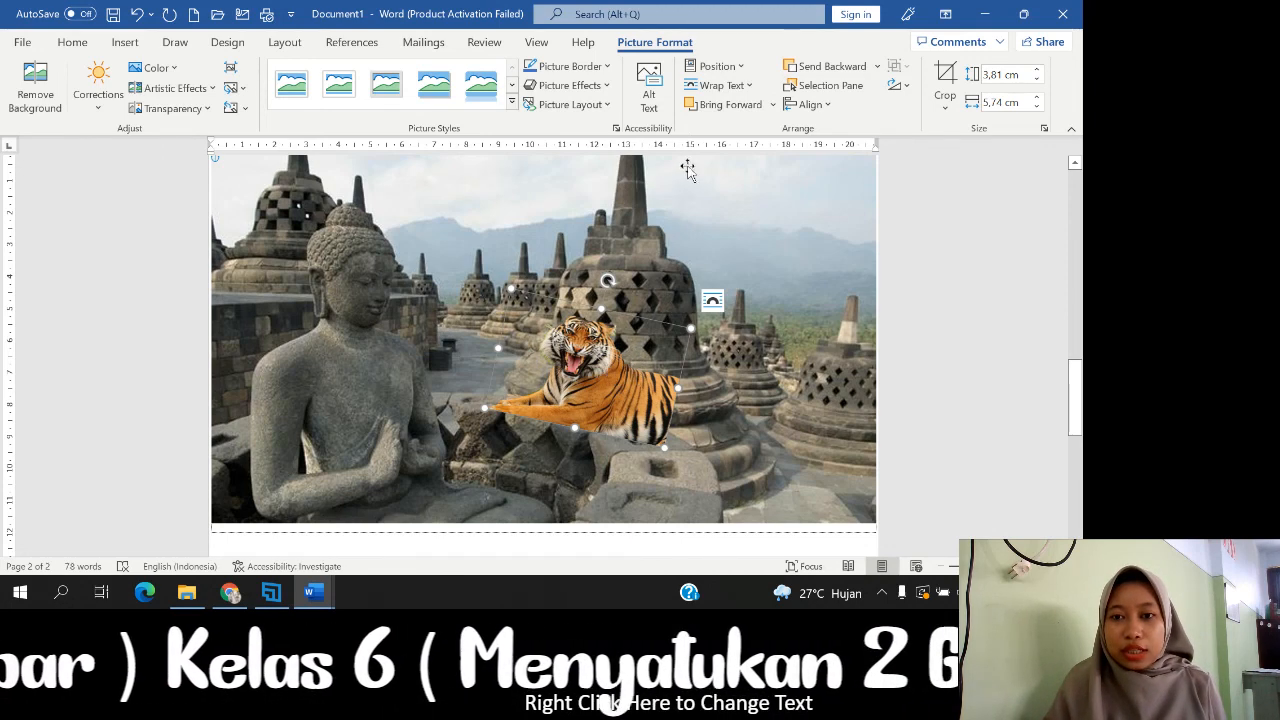
Examine the Wrap Text options of the tiger picture, especially In Front of Text, and deselect the picture
left_click(721, 85)
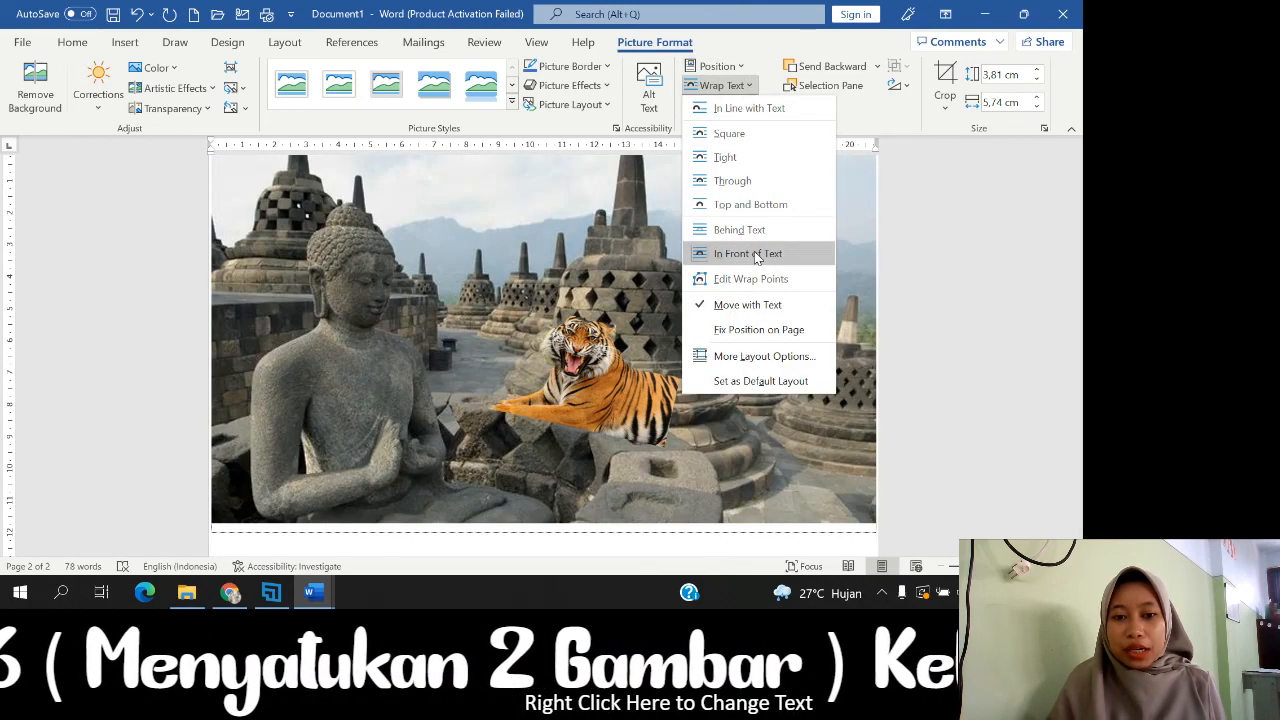
left_click(753, 253)
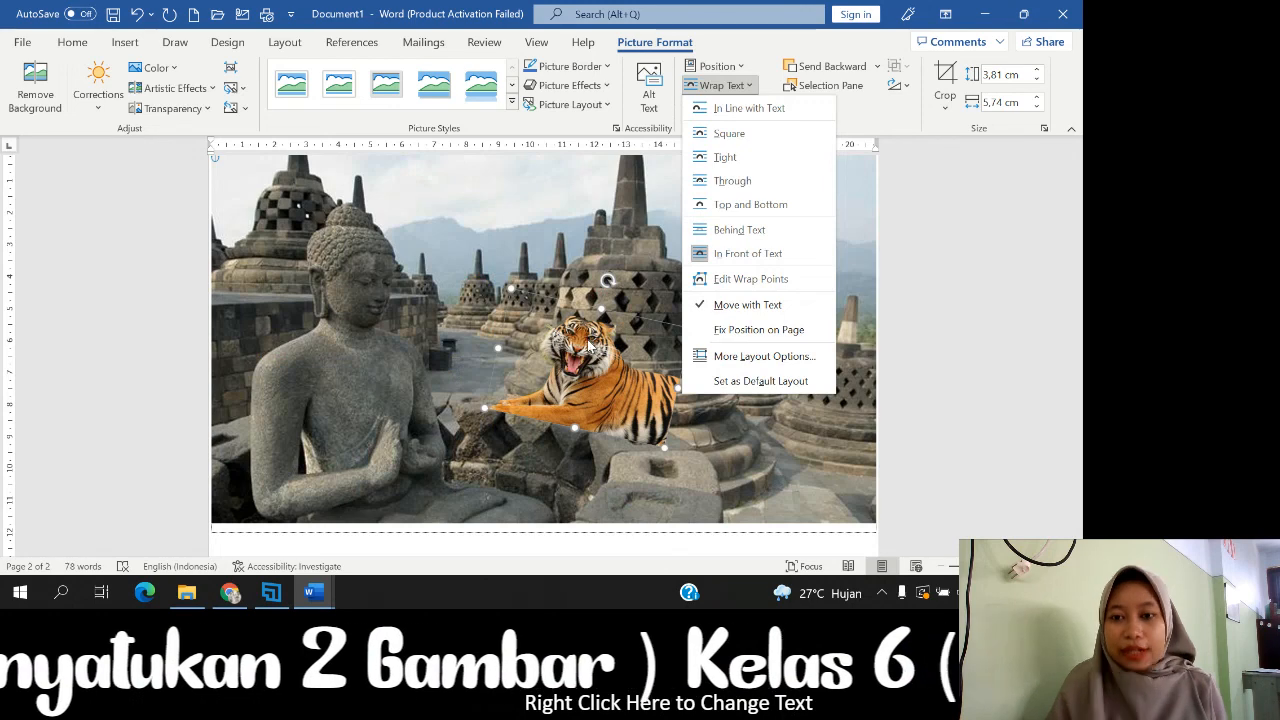
left_click(590, 382)
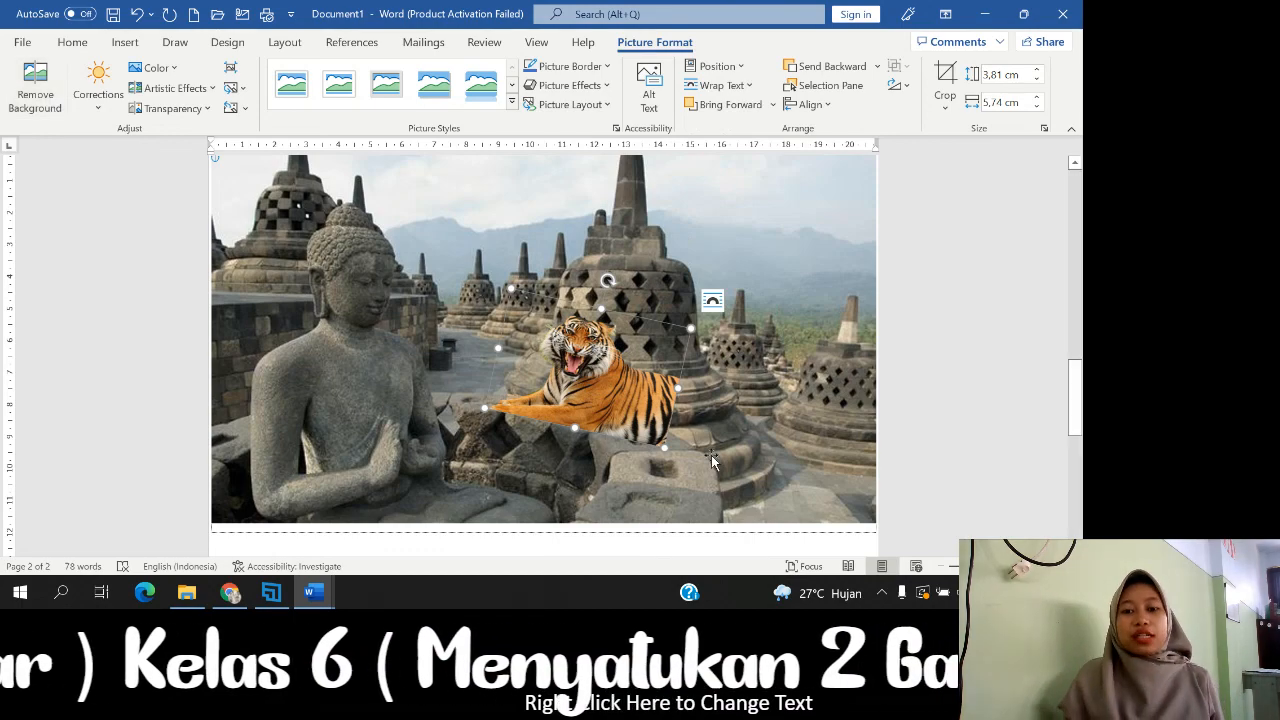
left_click(985, 372)
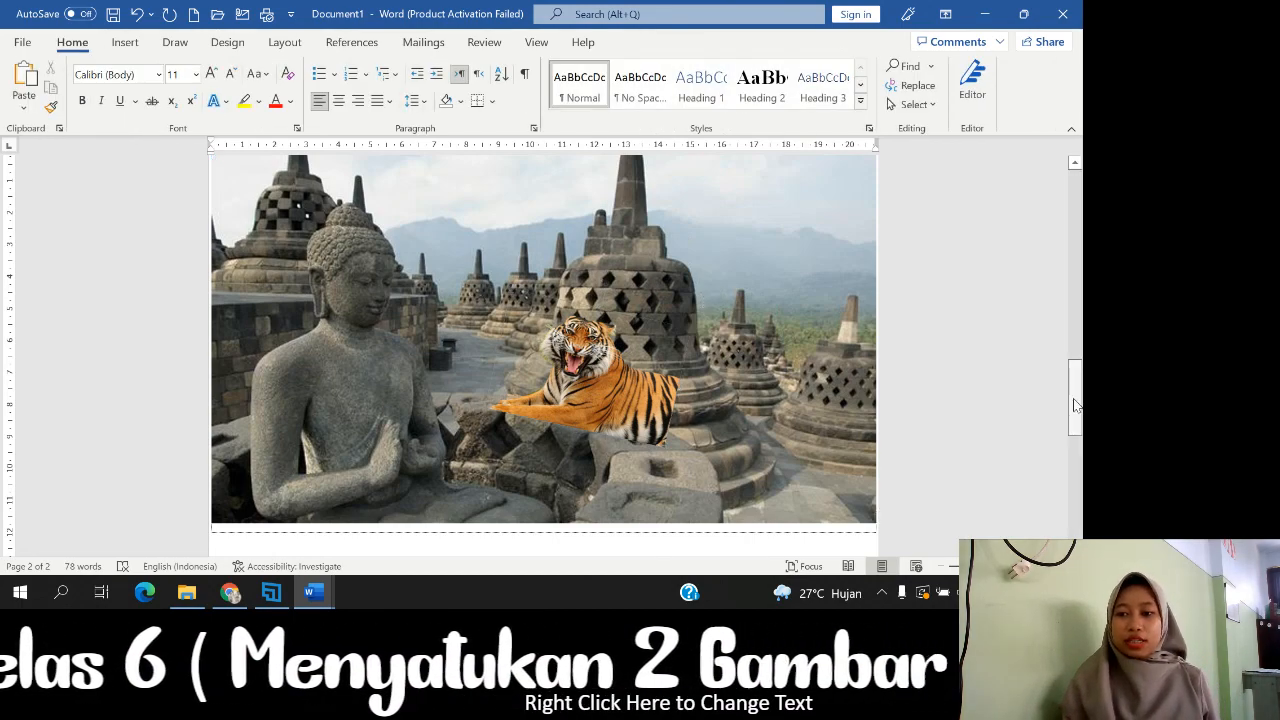
mouse_move(1075, 404)
left_mouse_down()
mouse_move(1075, 385)
mouse_move(1075, 418)
mouse_move(1071, 397)
left_mouse_up()
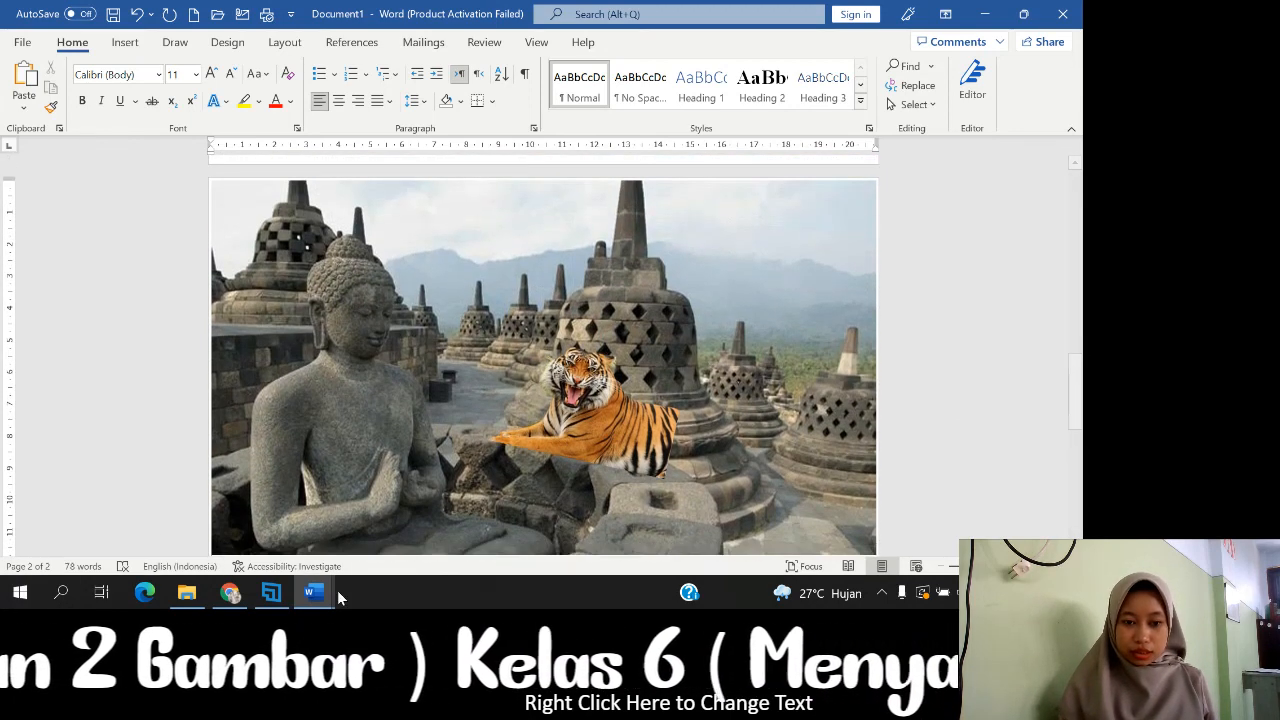
Switch back to Document3 and review the notes from the title "Menyatukan 2 Gambar" through the third numbered item
mouse_move(312, 593)
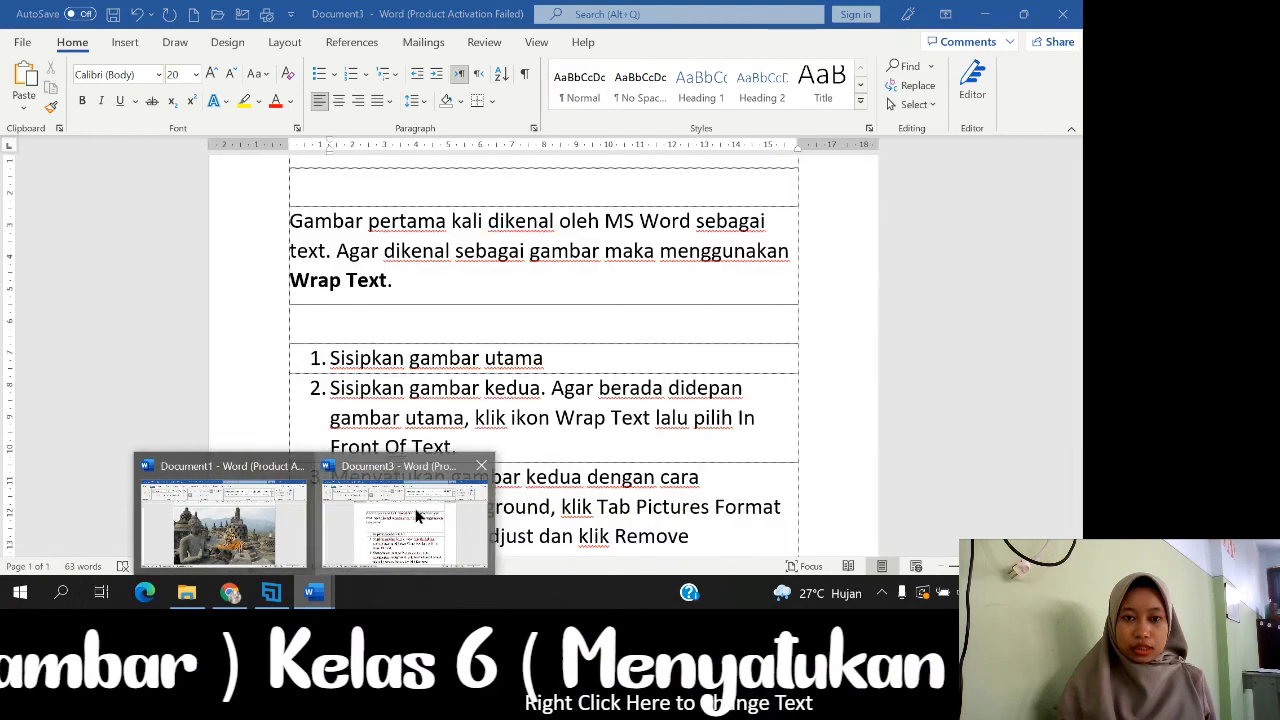
left_click(417, 515)
scroll(543, 400, "up", 3)
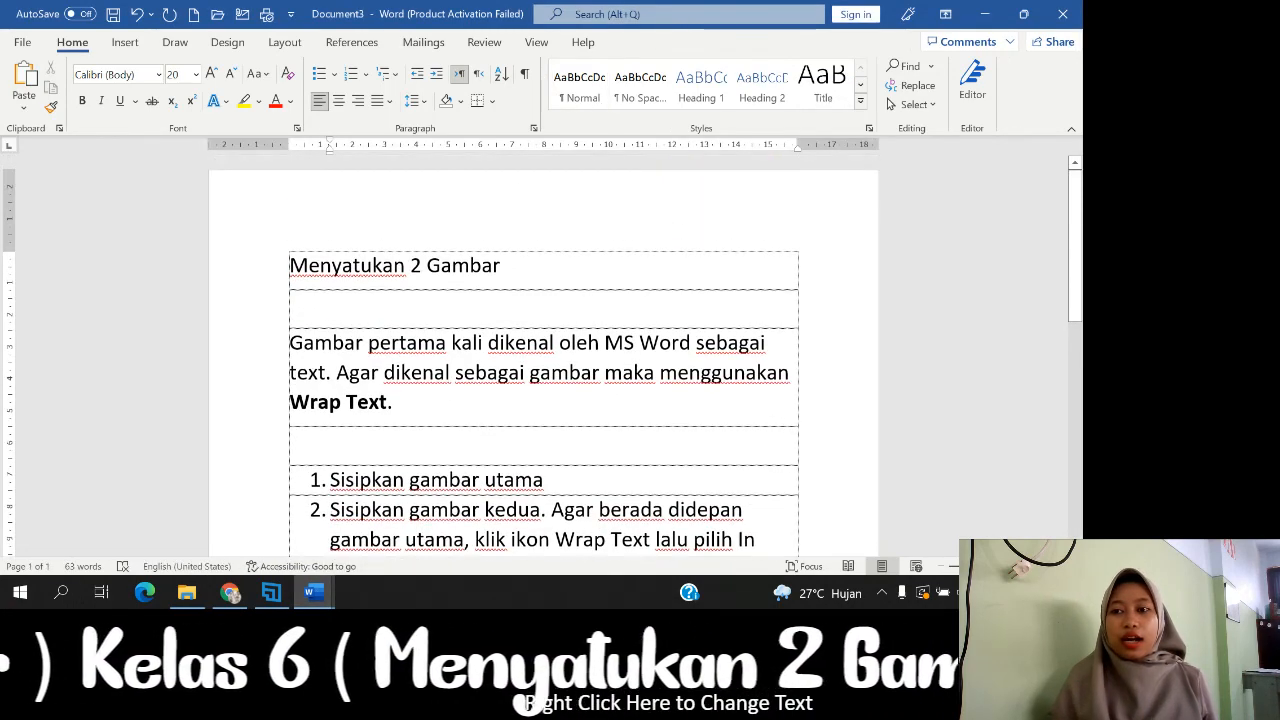
scroll(543, 400, "down", 2)
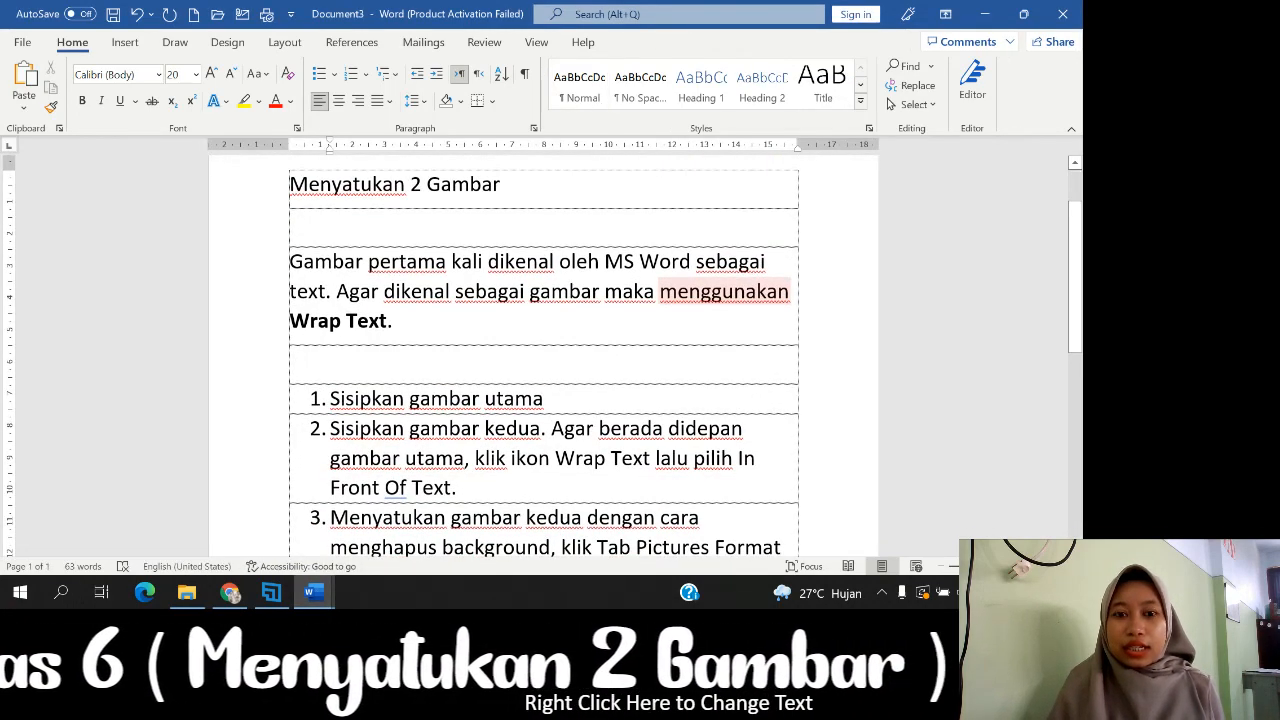
scroll(543, 400, "up", 2)
scroll(543, 400, "down", 4)
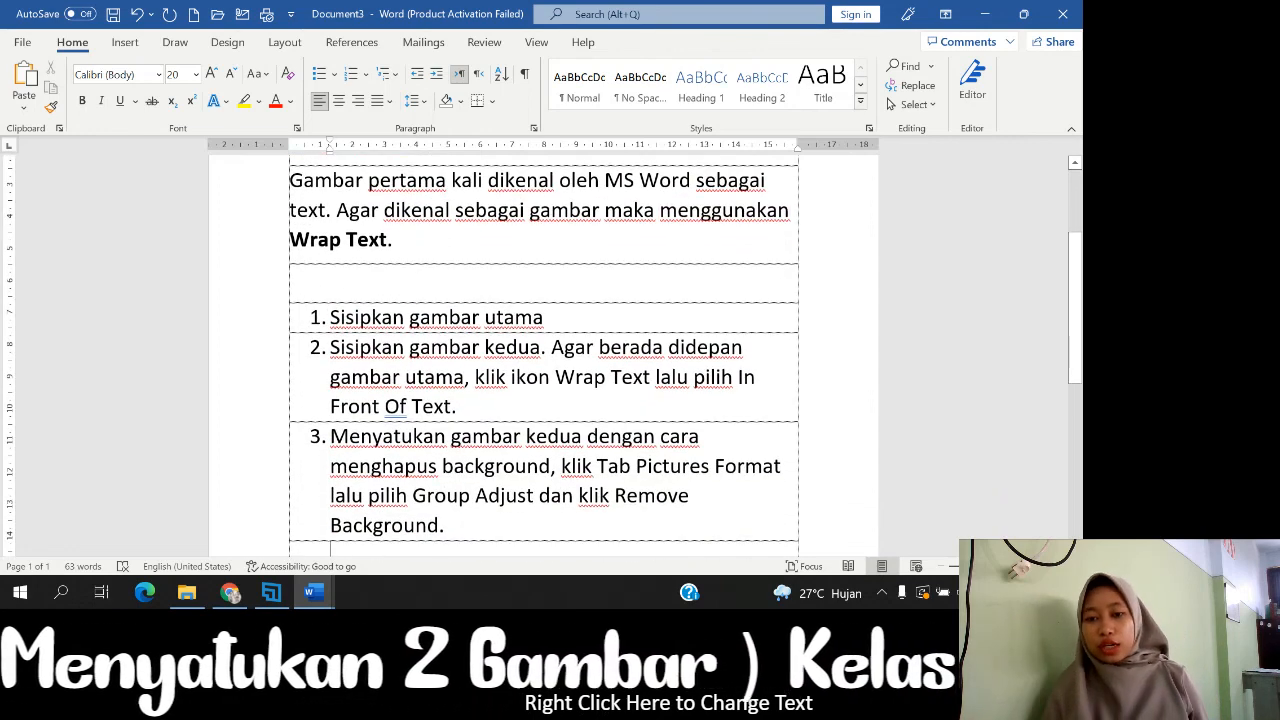
scroll(543, 400, "down", 1)
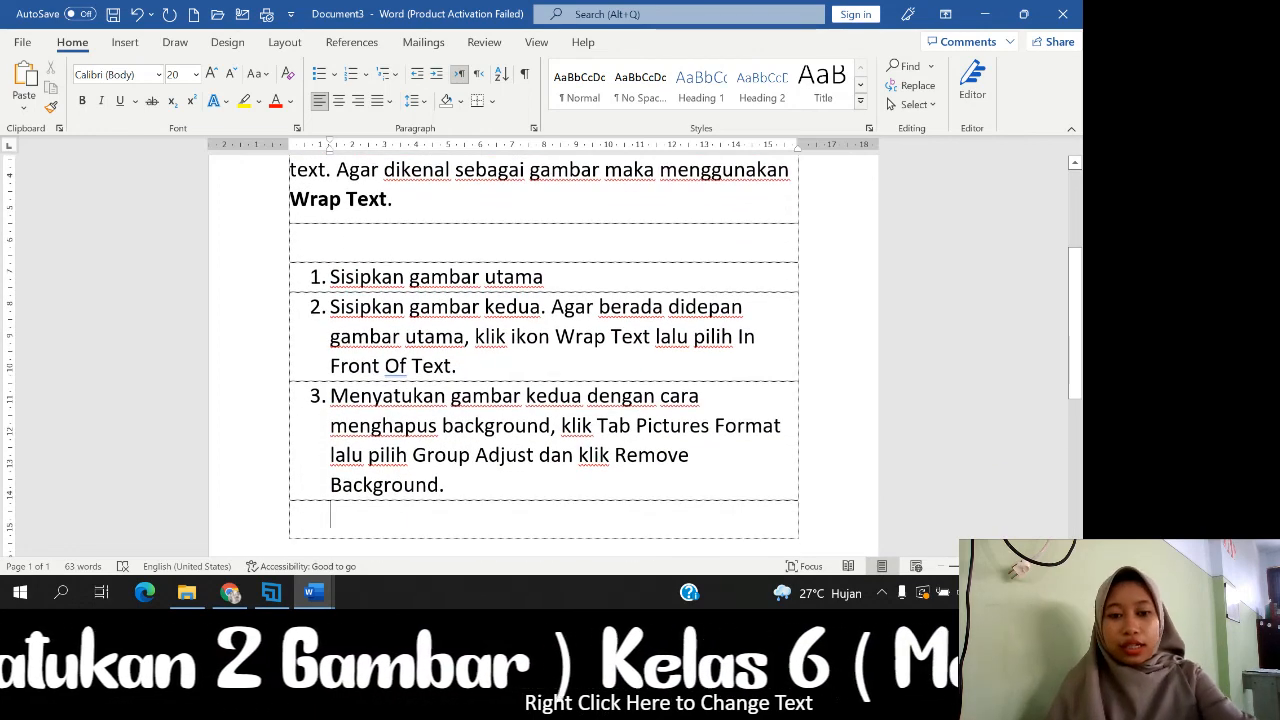
scroll(543, 400, "up", 3)
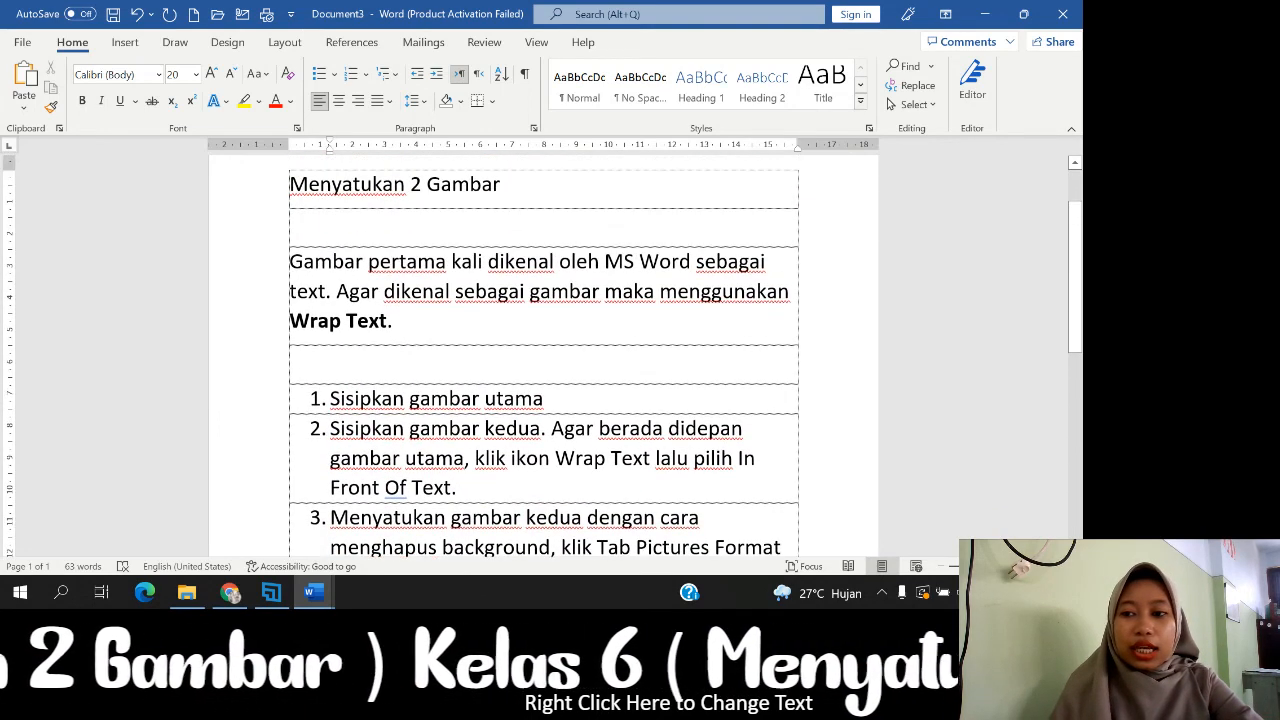
scroll(543, 400, "up", 2)
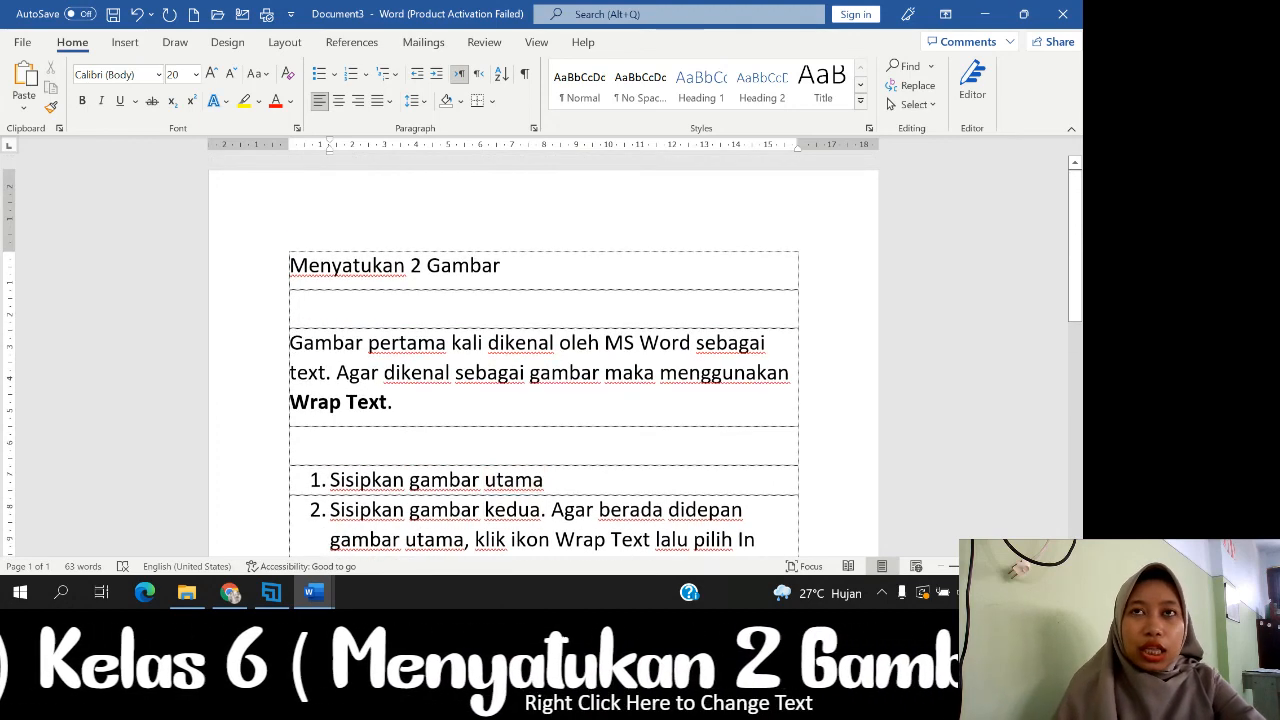
scroll(543, 400, "down", 2)
scroll(543, 400, "down", 2)
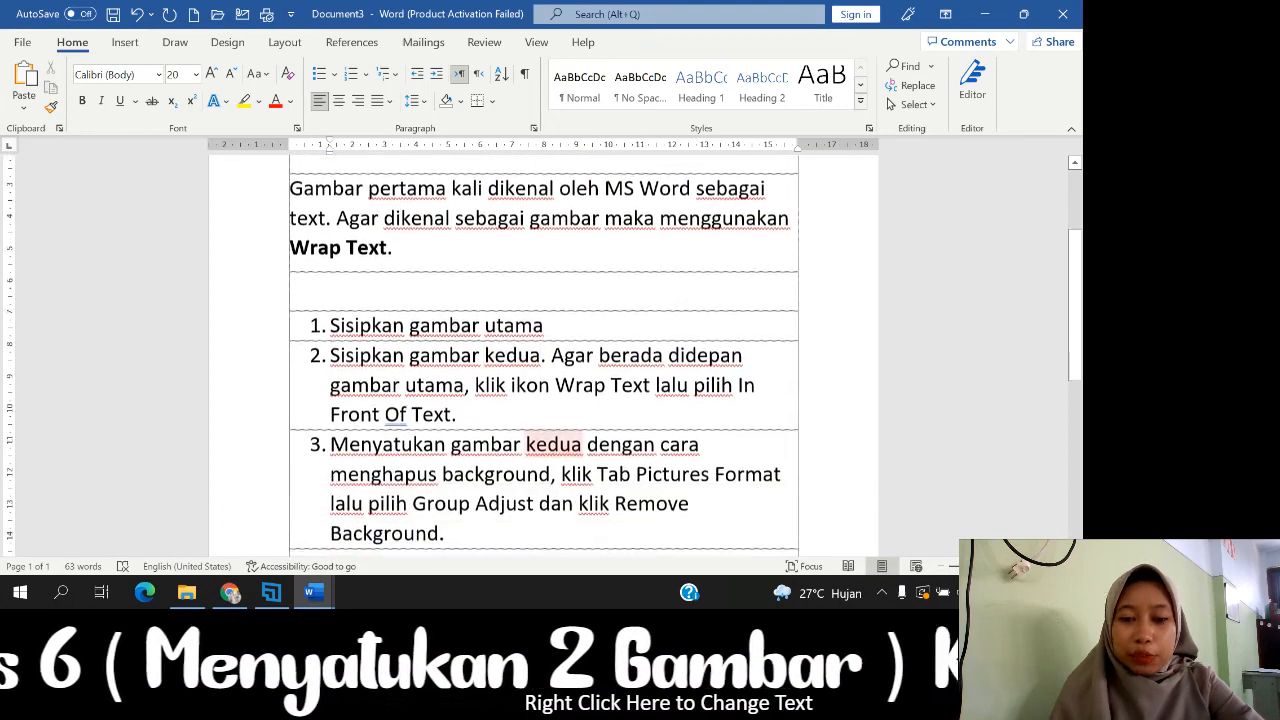
scroll(512, 487, "down", 2)
scroll(512, 487, "up", 2)
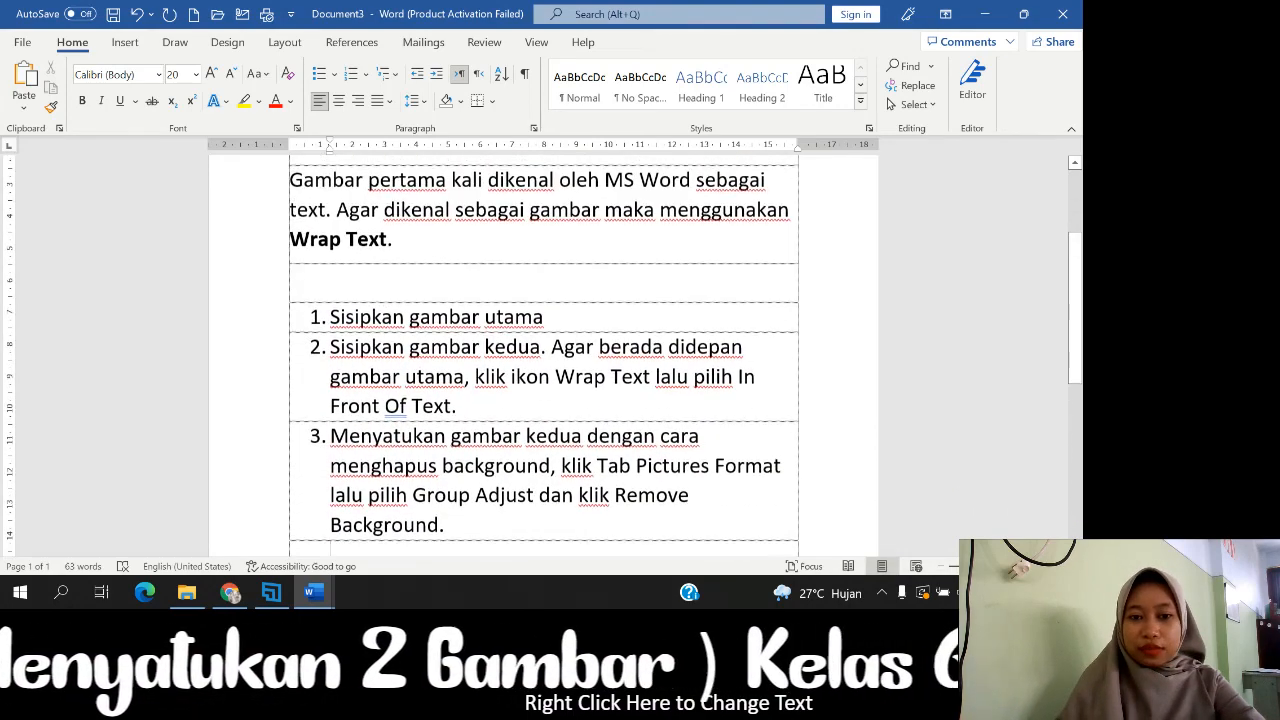
Recheck the introductory Wrap Text paragraph and the three numbered picture-merging instructions down to the empty last line
scroll(543, 400, "up", 3)
scroll(543, 400, "down", 3)
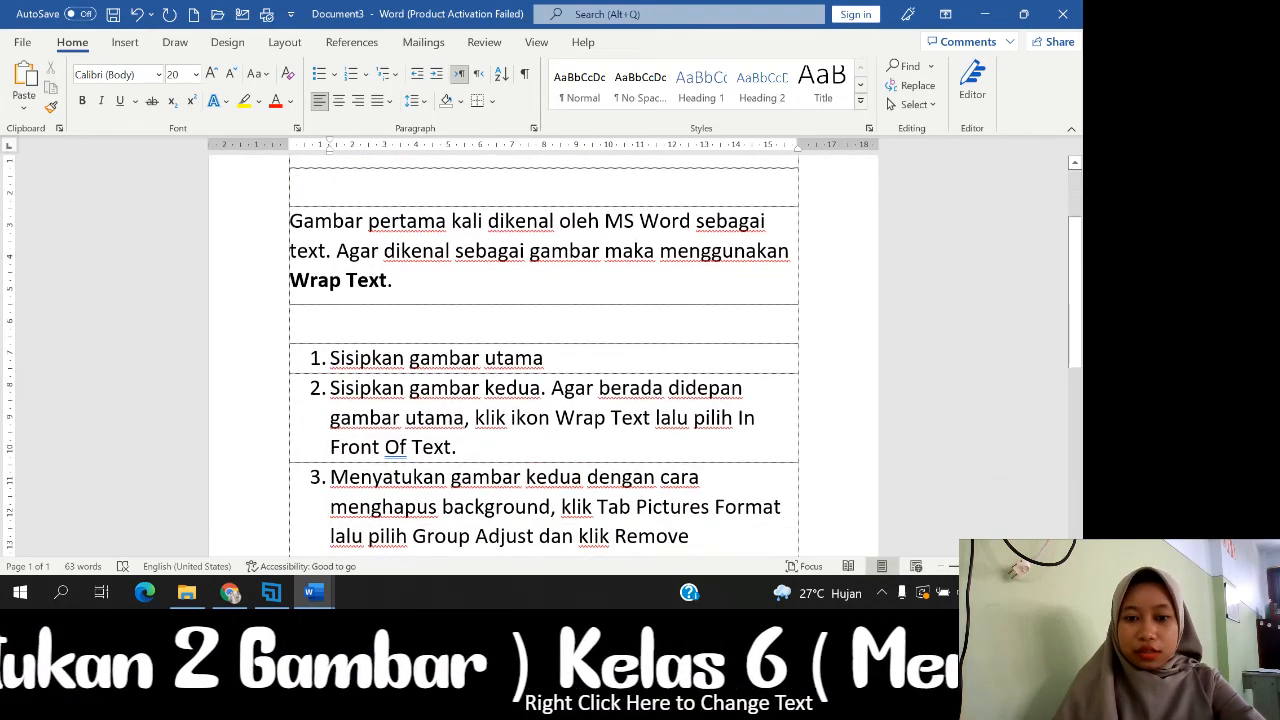
scroll(460, 523, "down", 2)
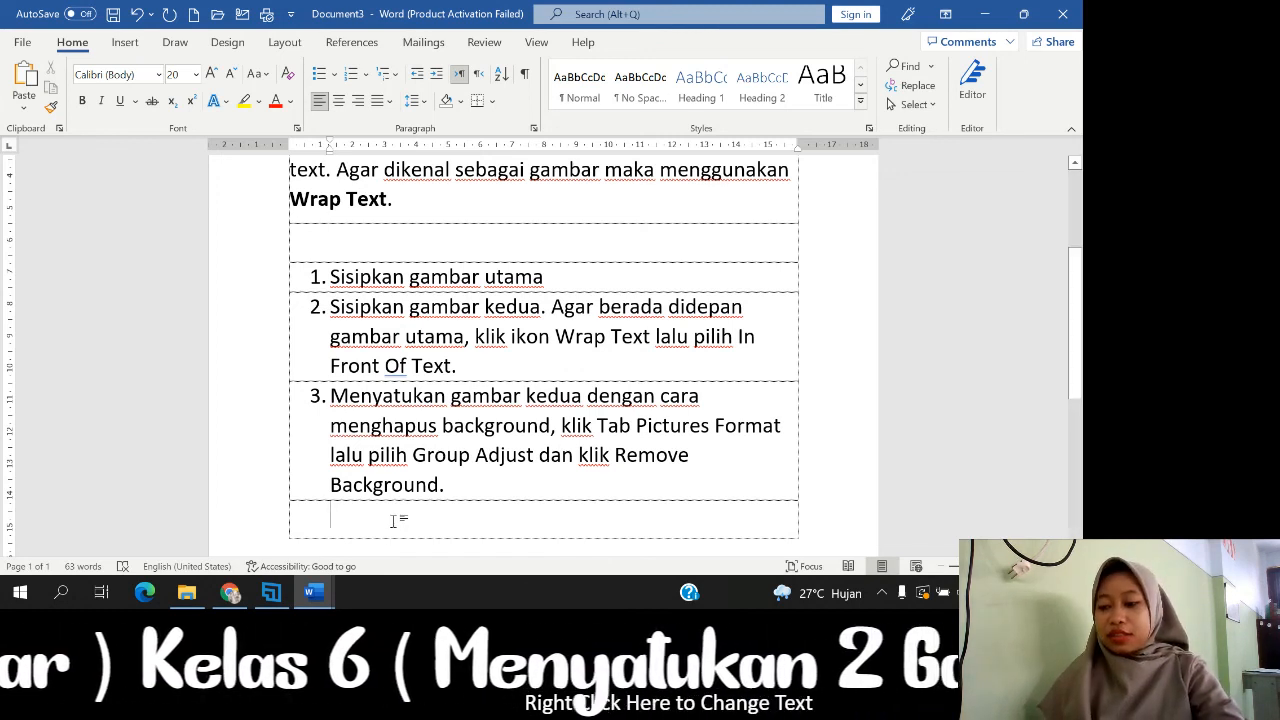
scroll(461, 503, "up", 3)
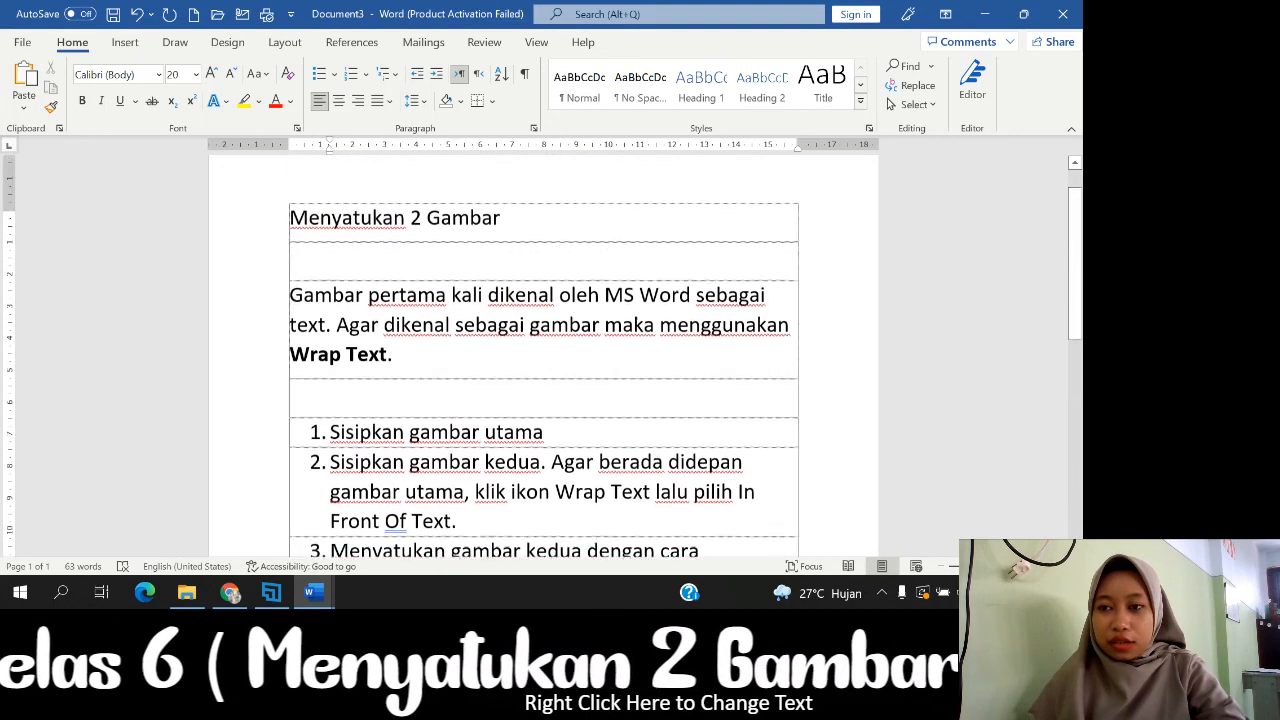
scroll(543, 357, "up", 1)
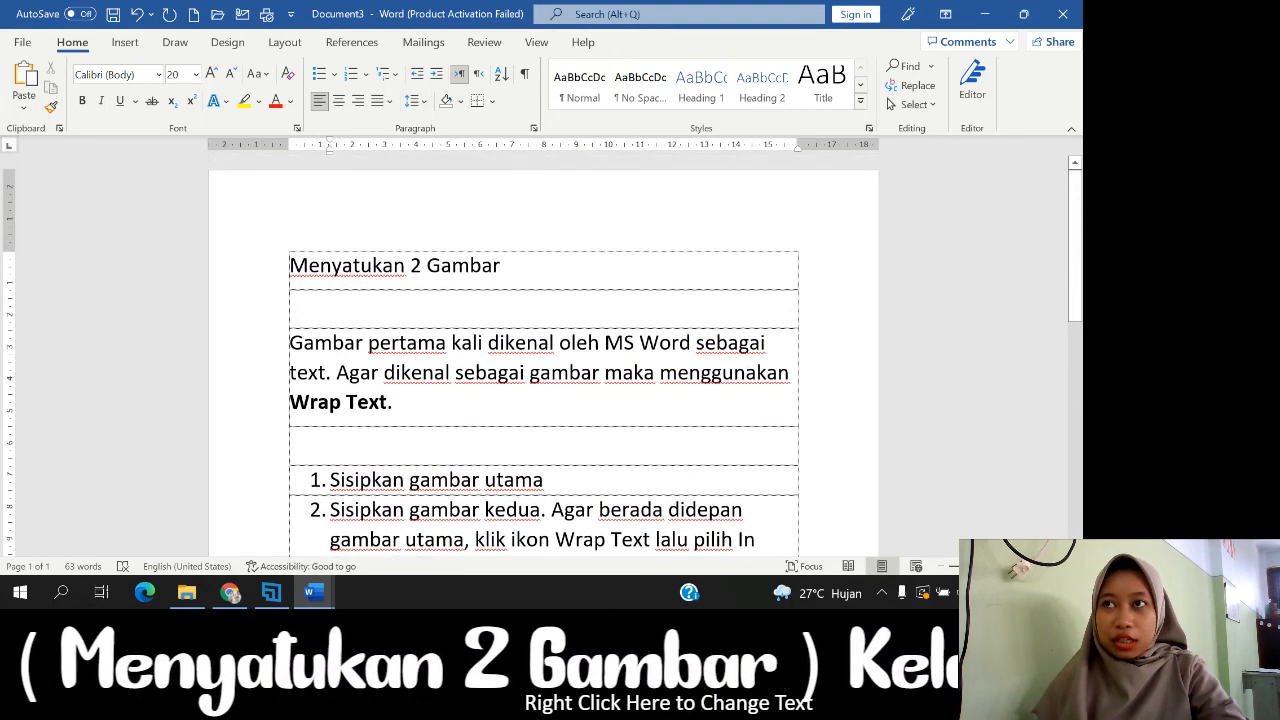
scroll(607, 492, "down", 7)
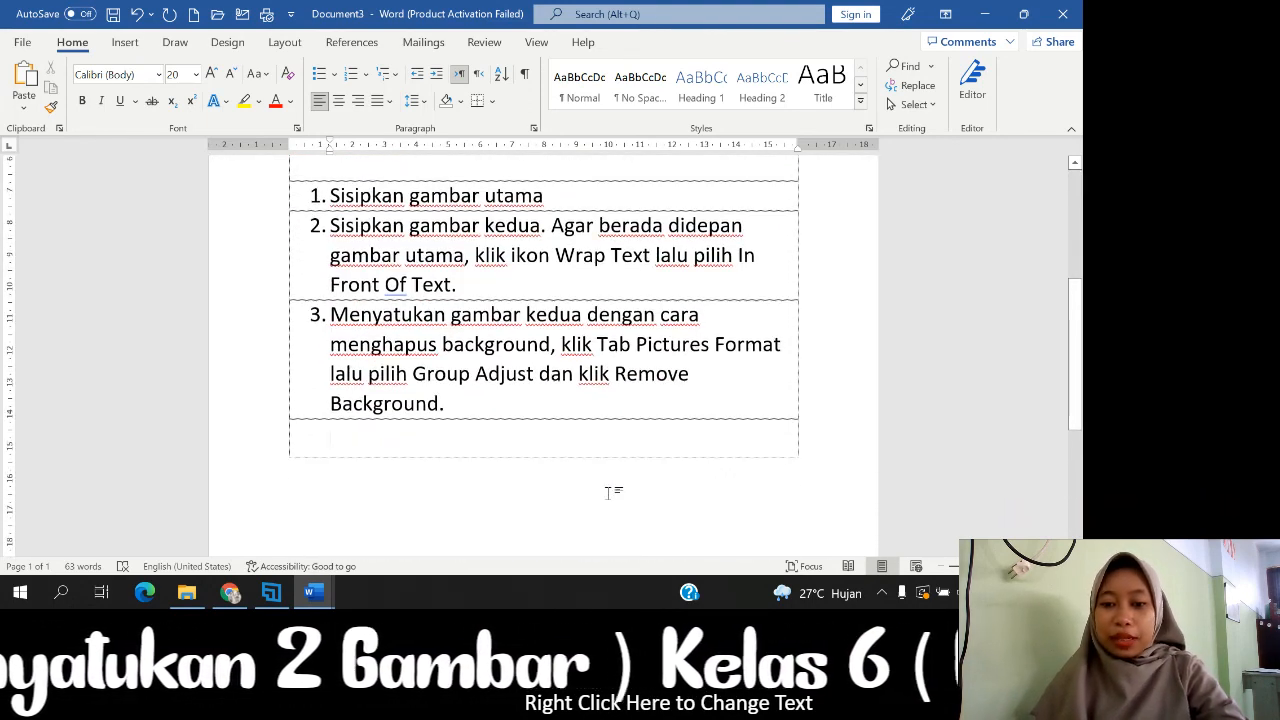
scroll(519, 506, "up", 4)
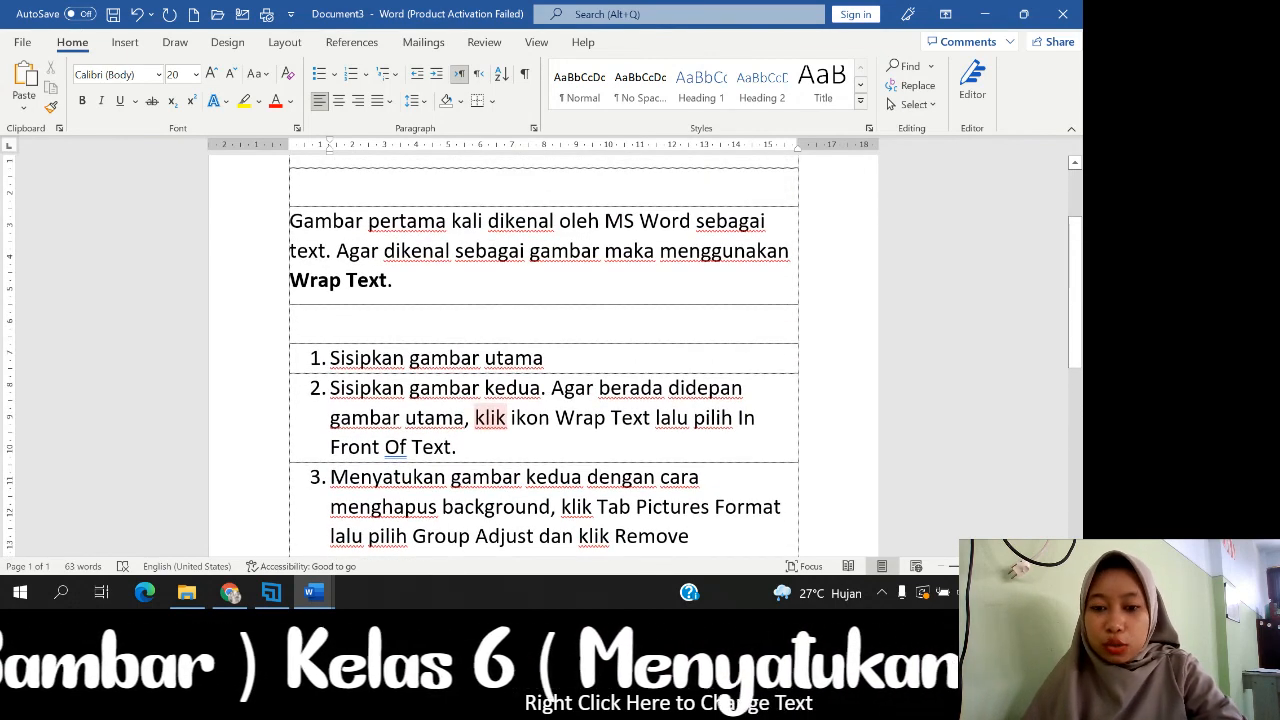
scroll(543, 357, "down", 4)
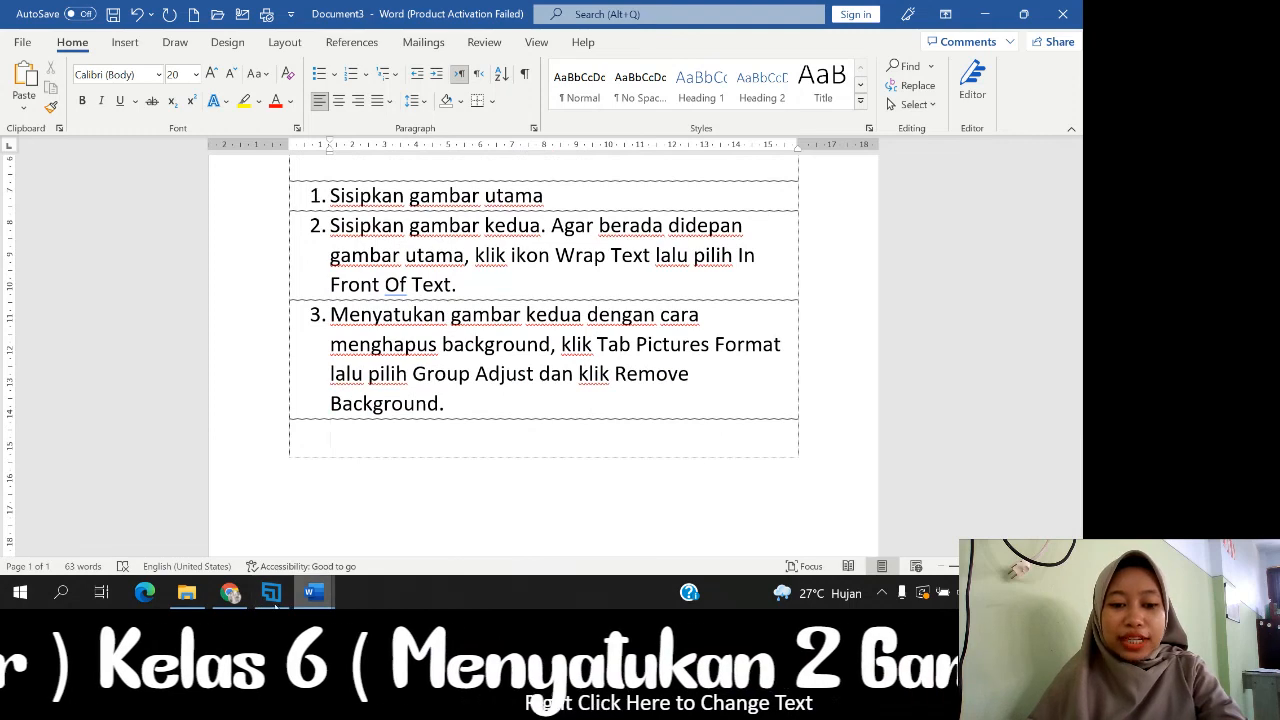
left_click(271, 592)
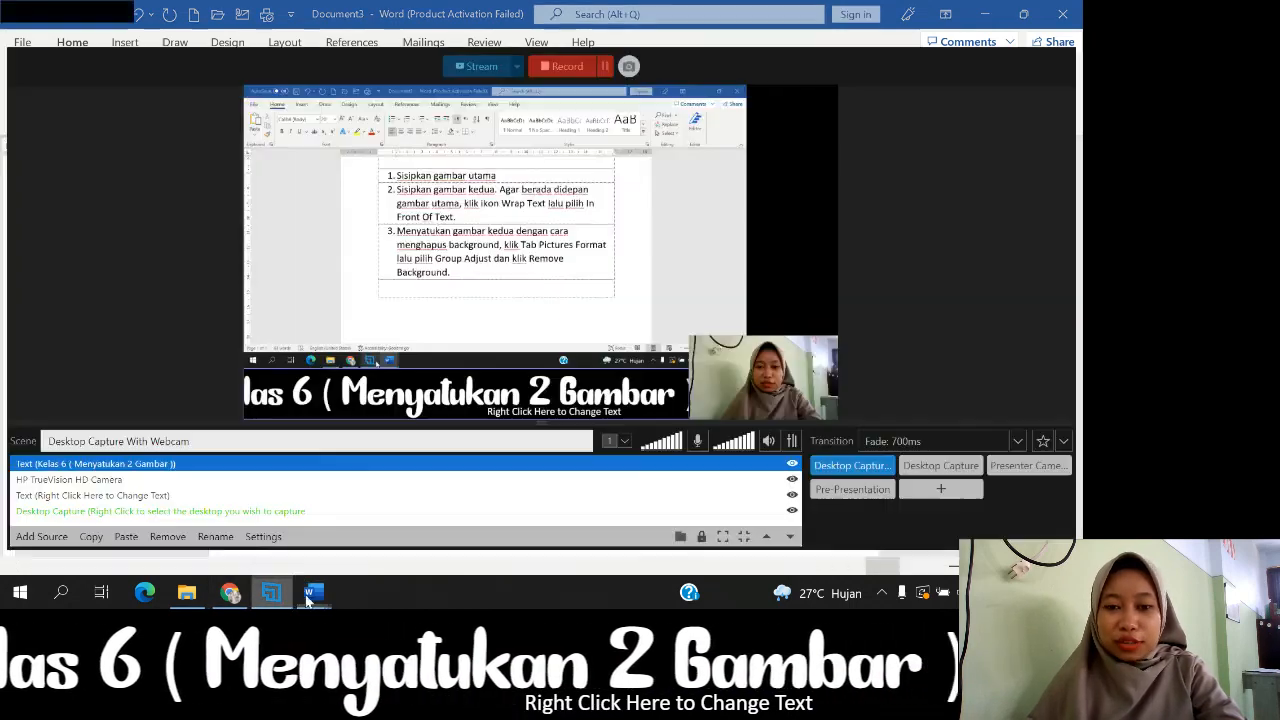